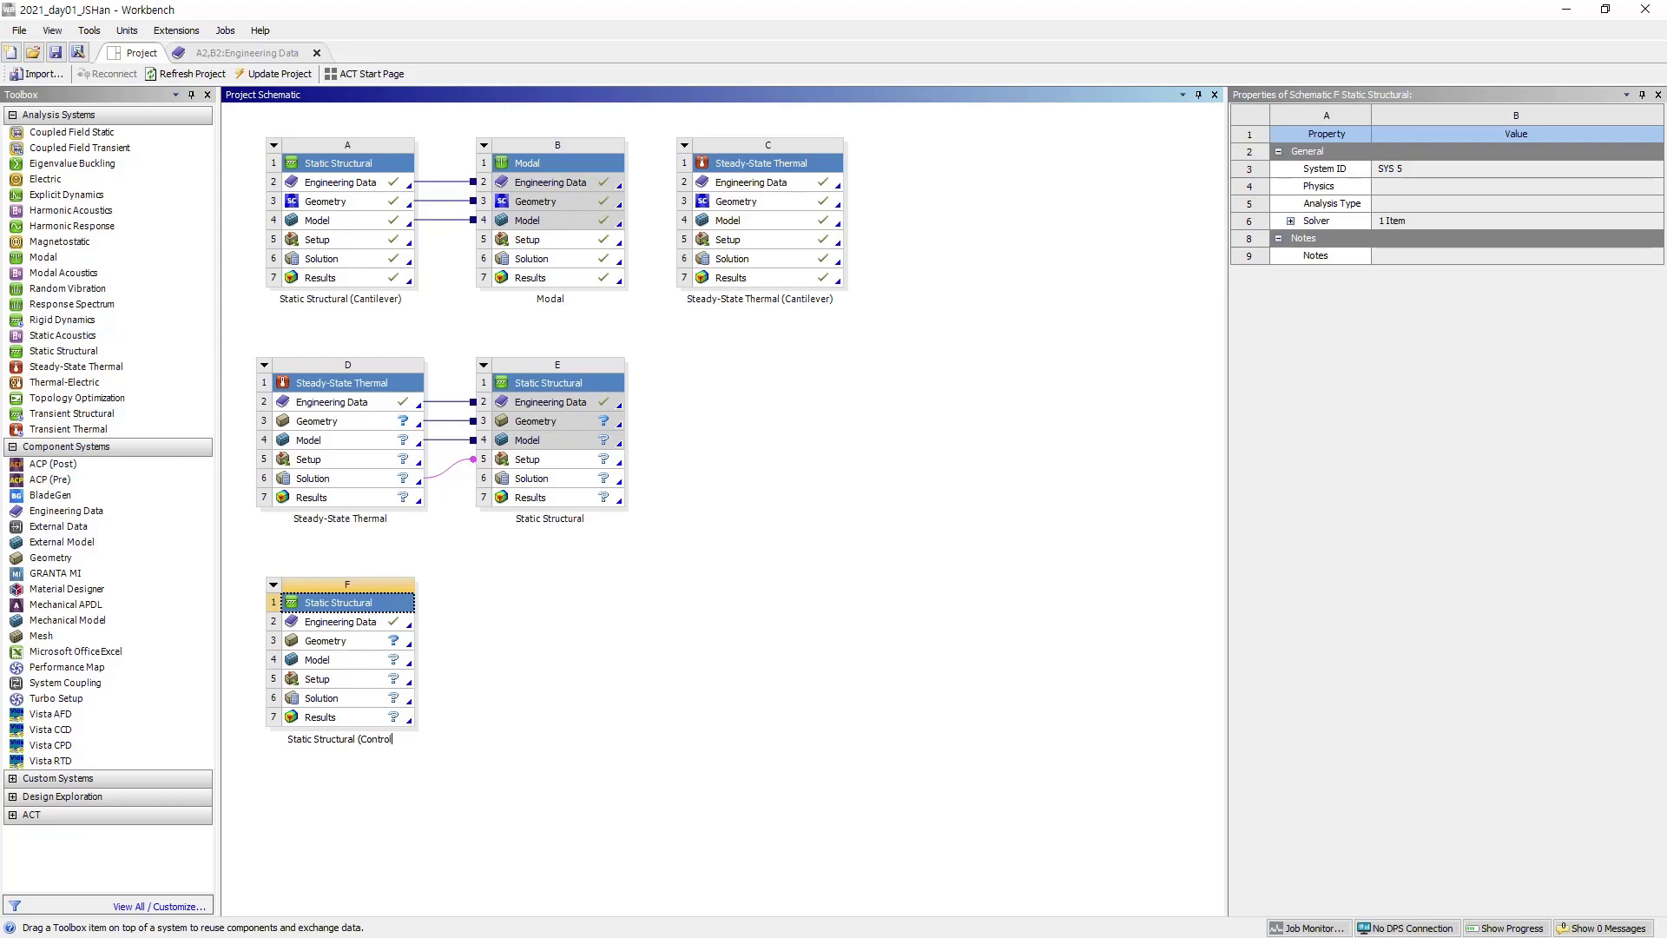
Finish naming the new Static Structural system as "Static Structural (Control Box Cover)"
type("Box Cover)")
key("Return")
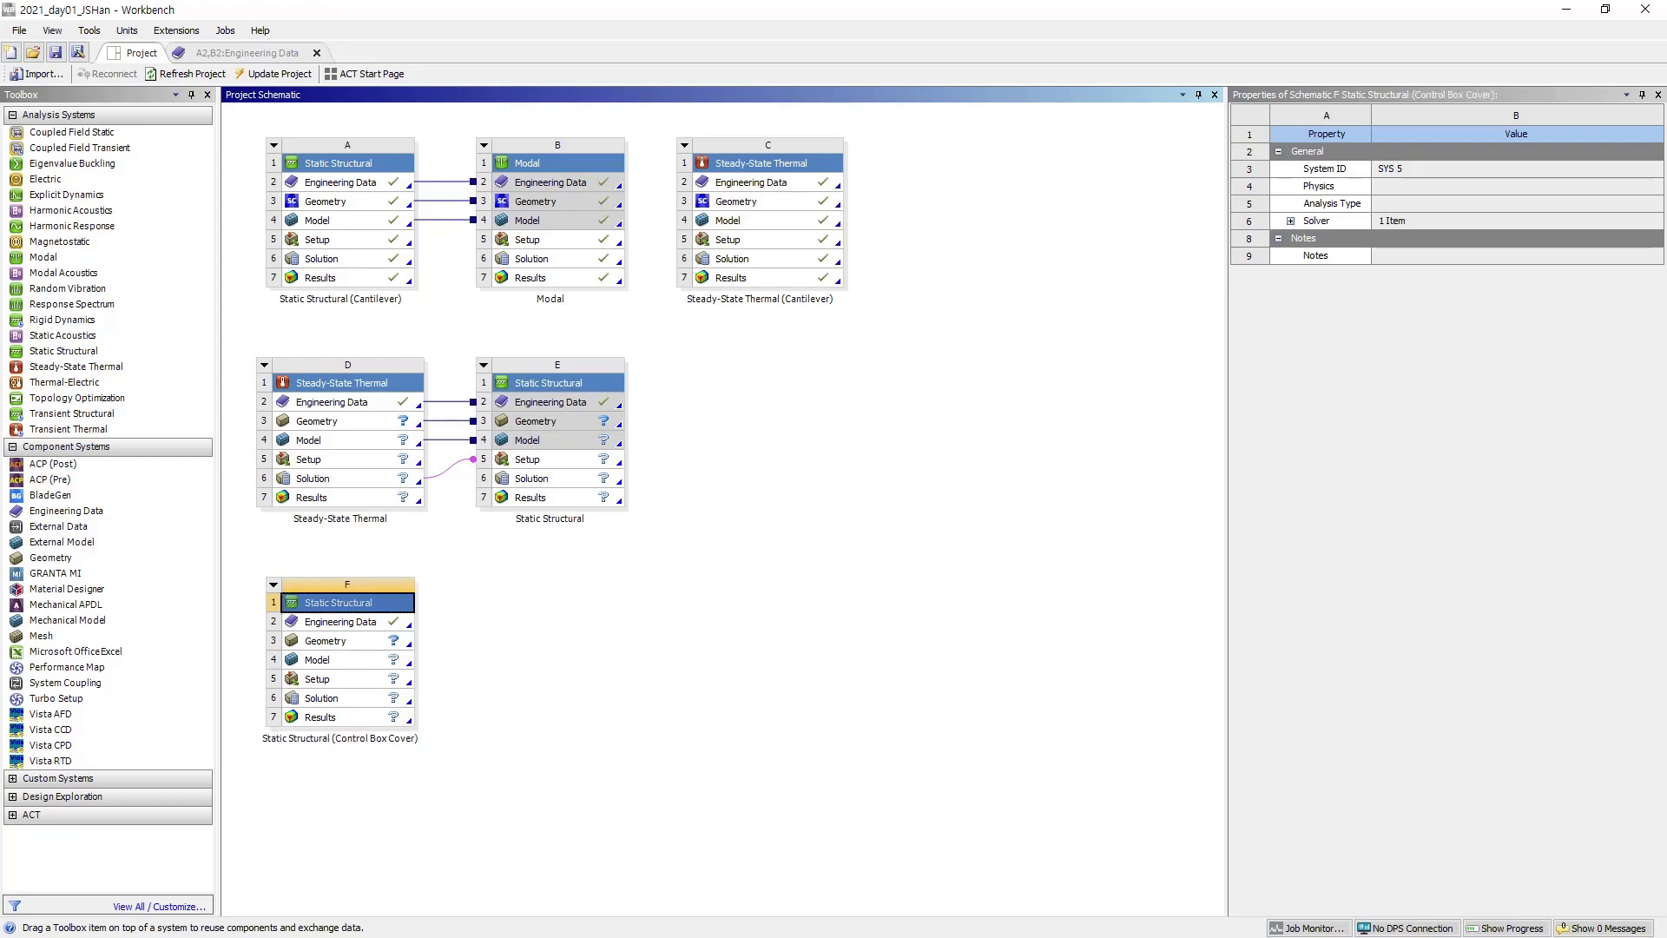
left_click(581, 692)
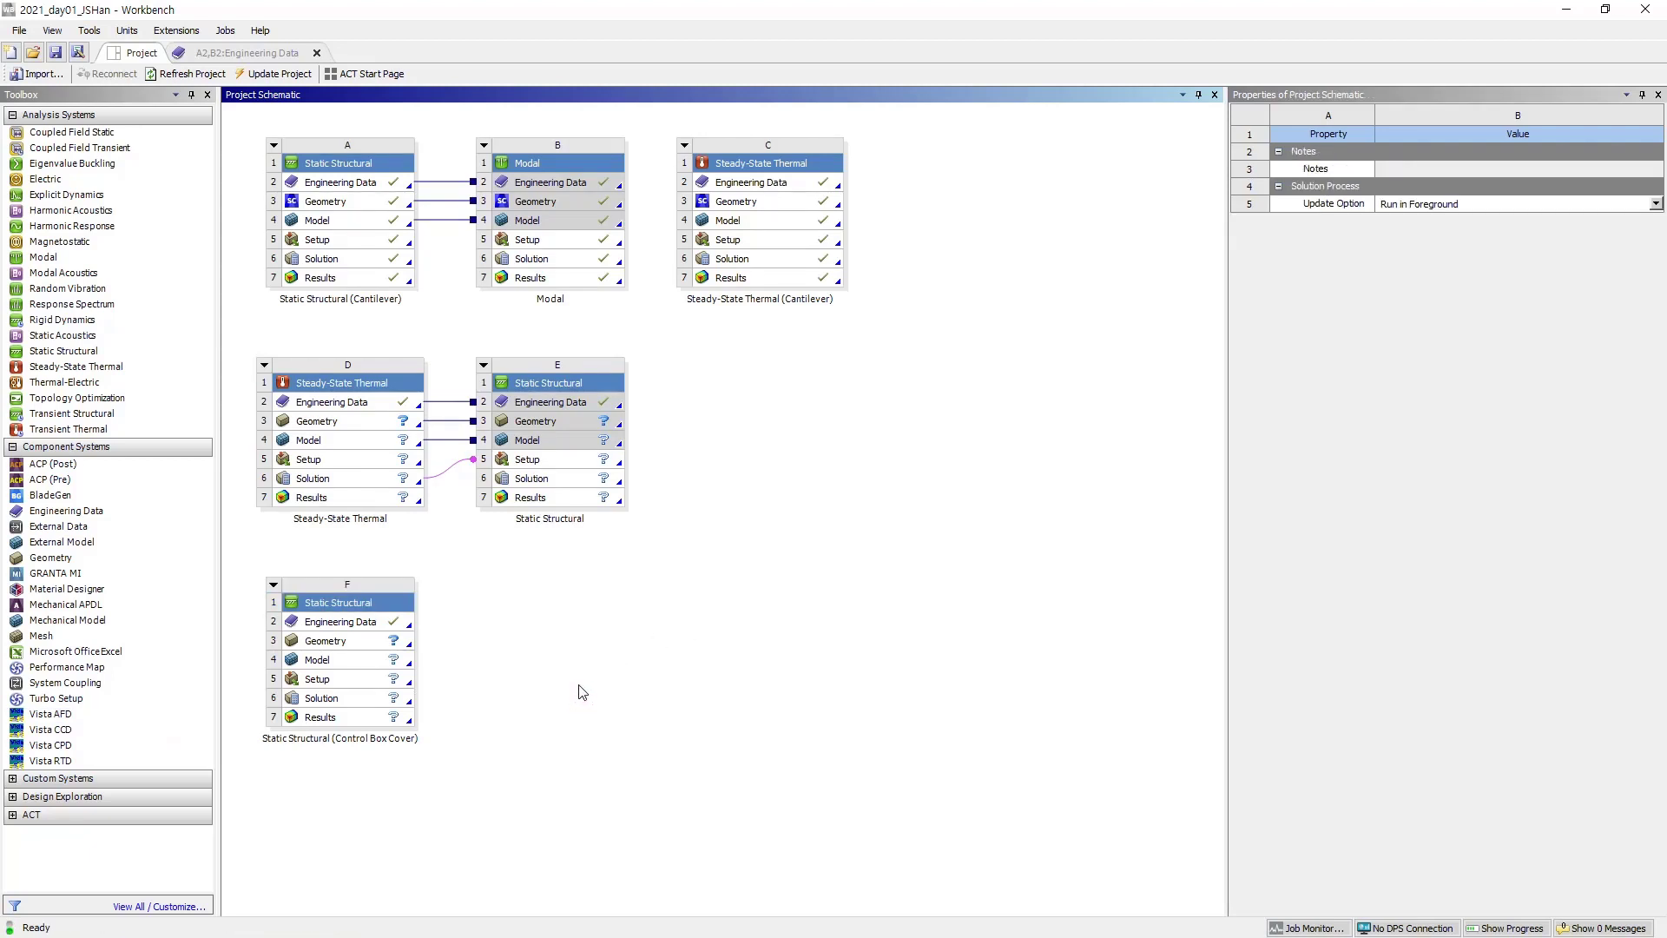
Import the geometry file Cap_fillets.stp from the user_files folder into the Control Box Cover system
right_click(401, 644)
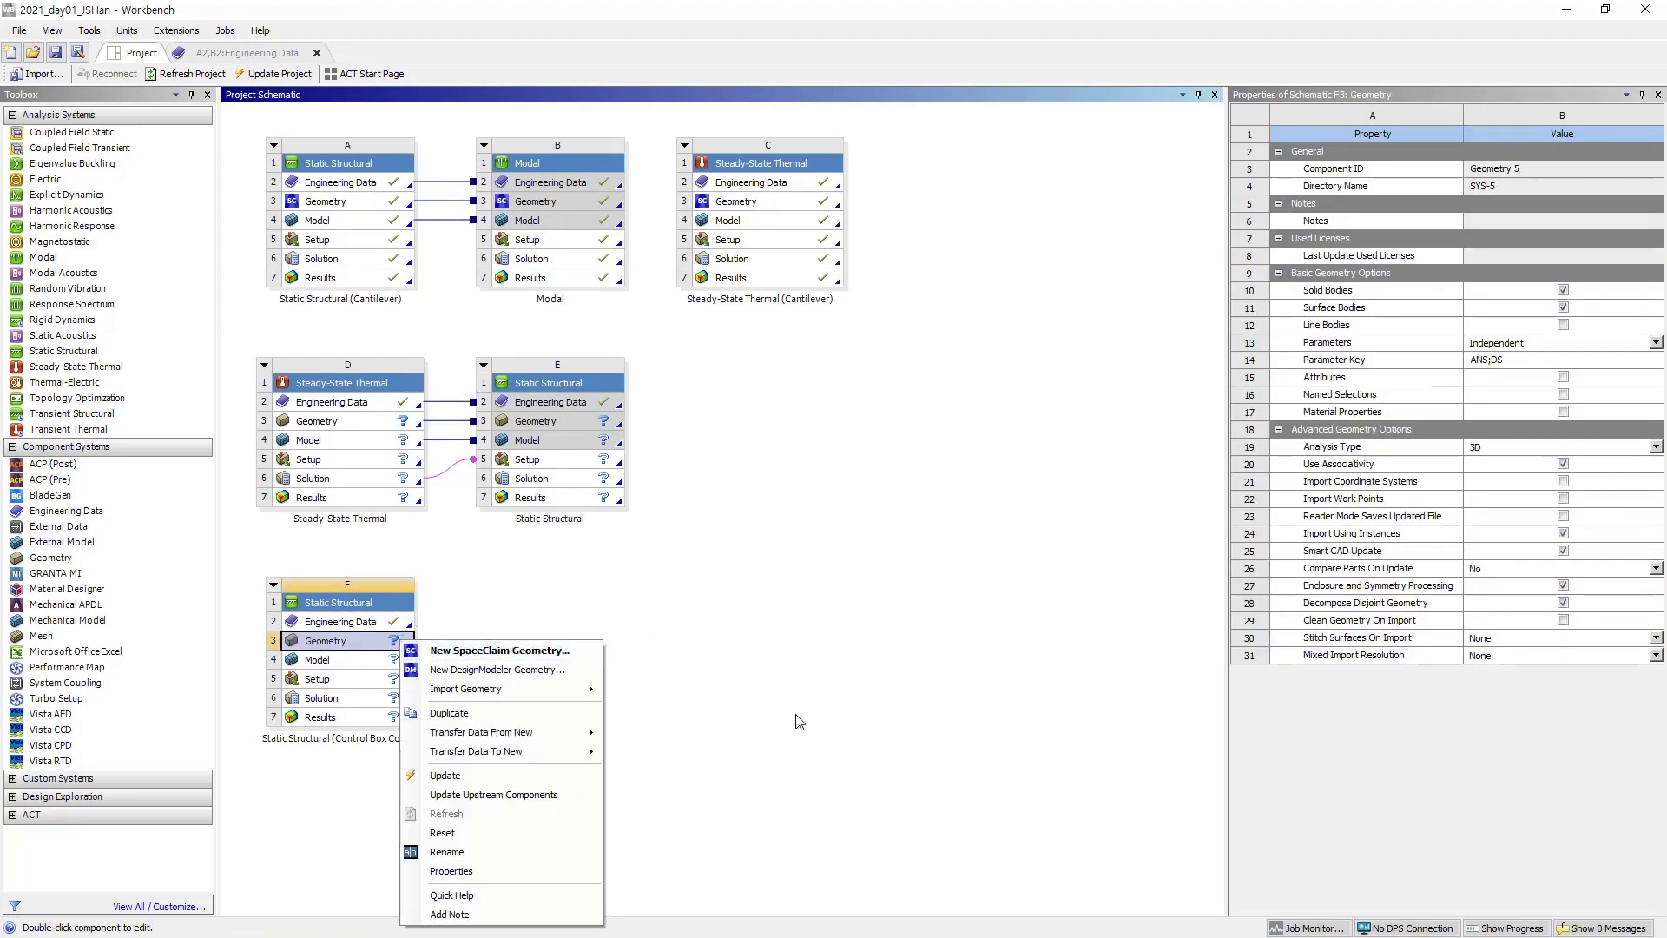
mouse_move(577, 689)
left_click(675, 690)
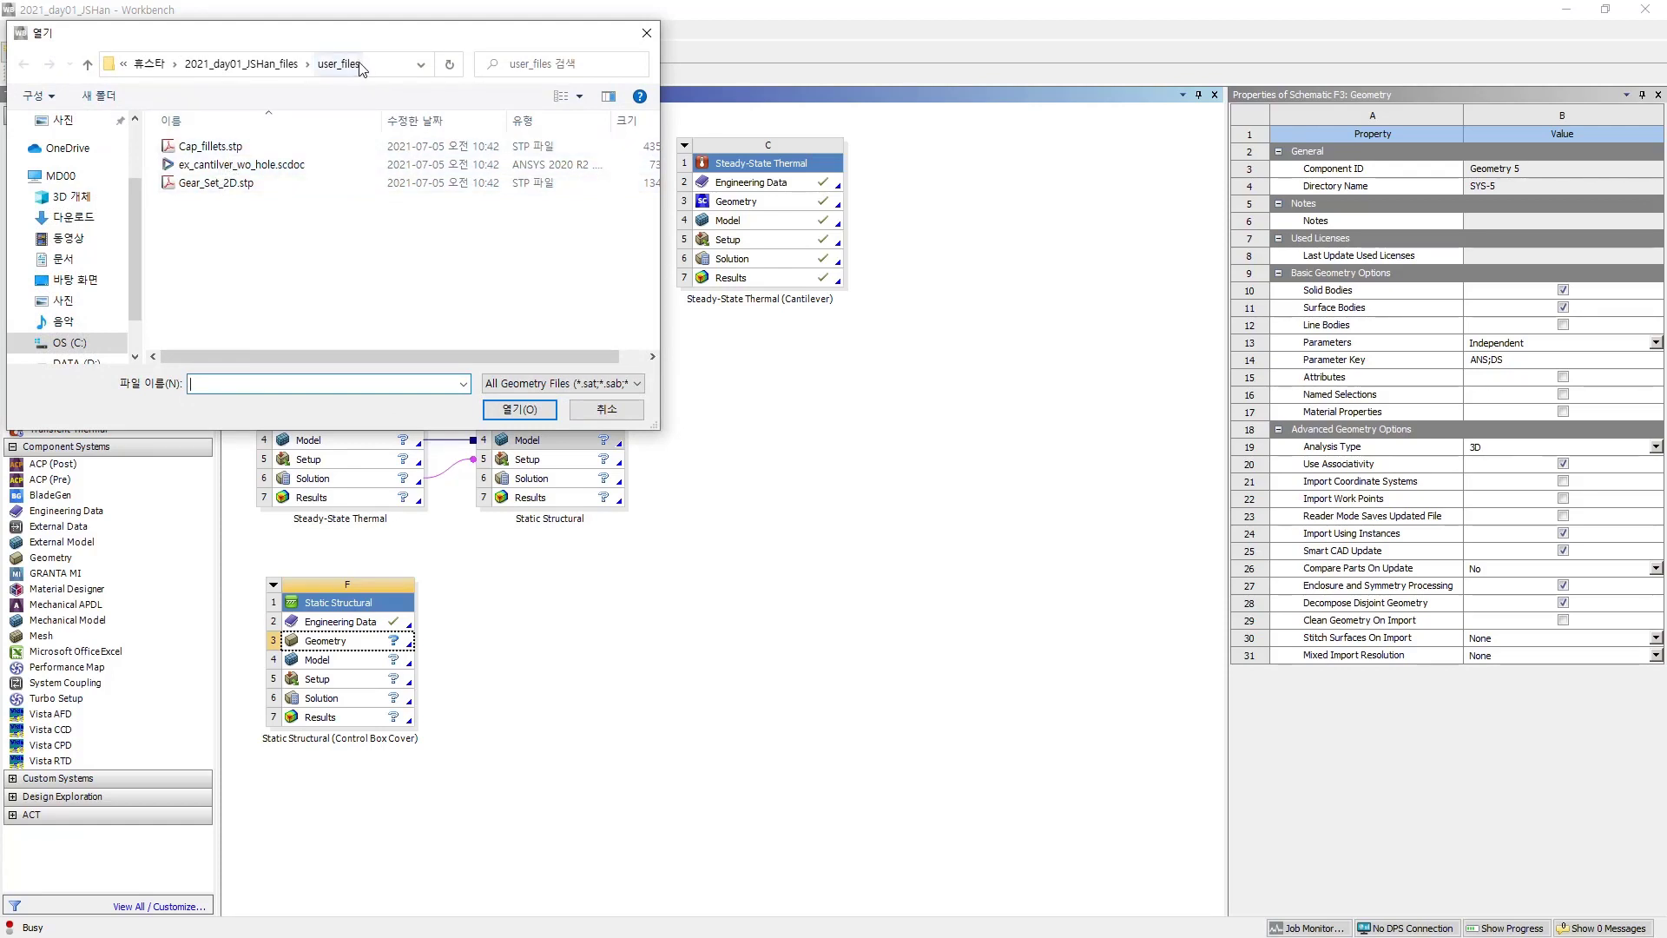
left_click(214, 147)
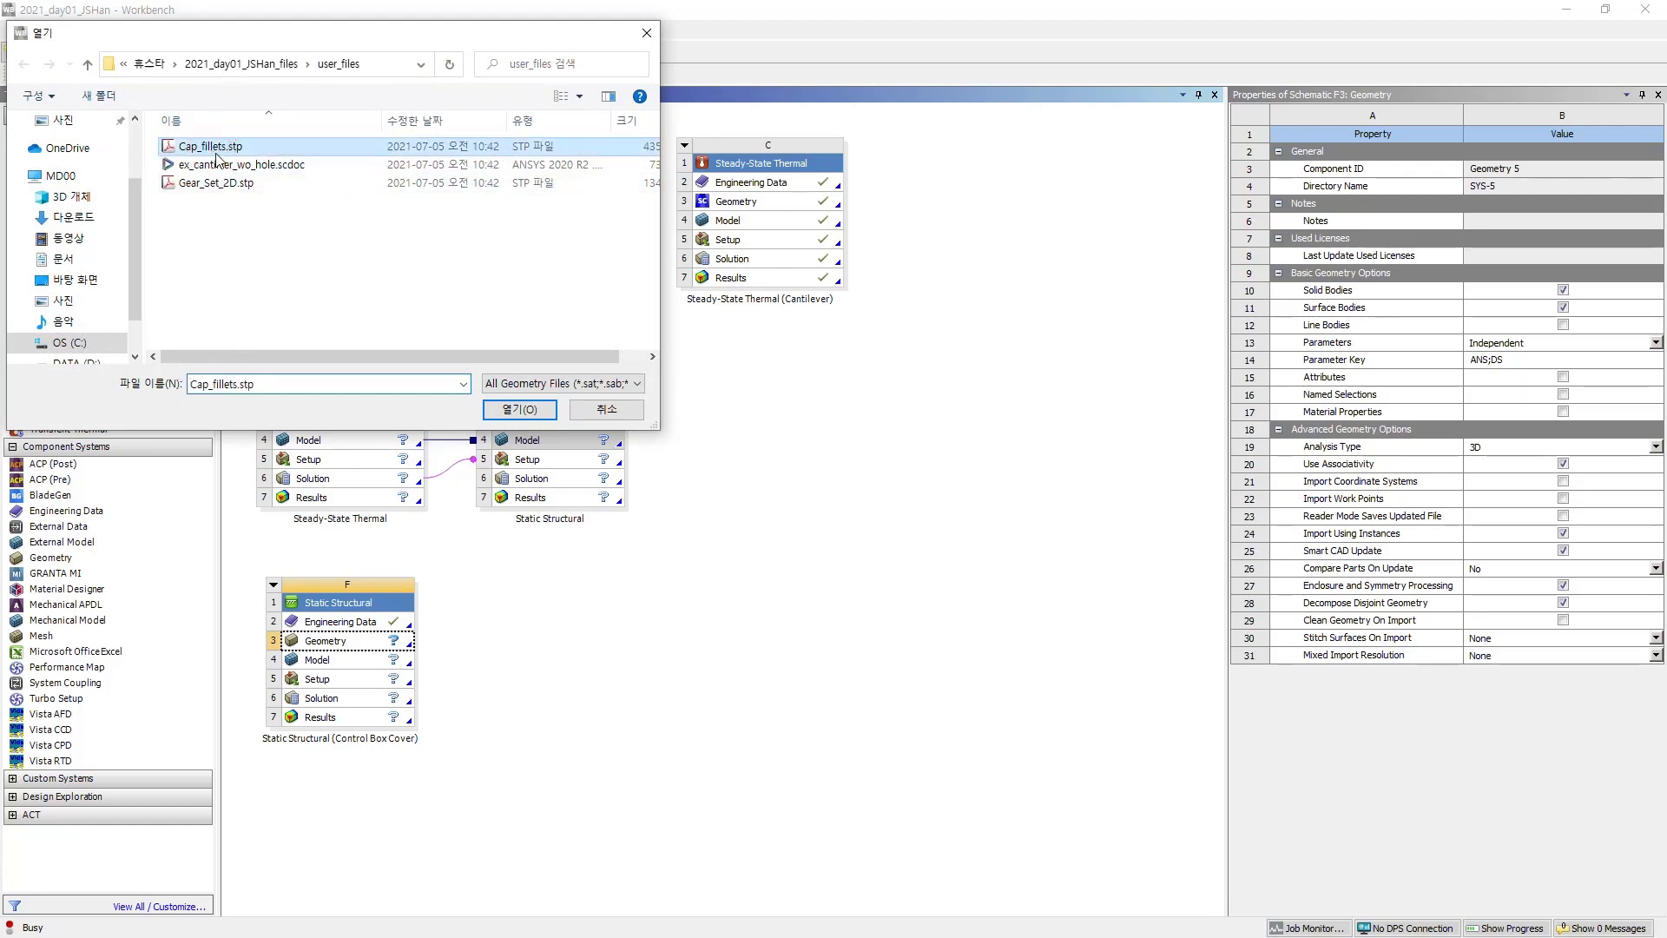
left_click(503, 409)
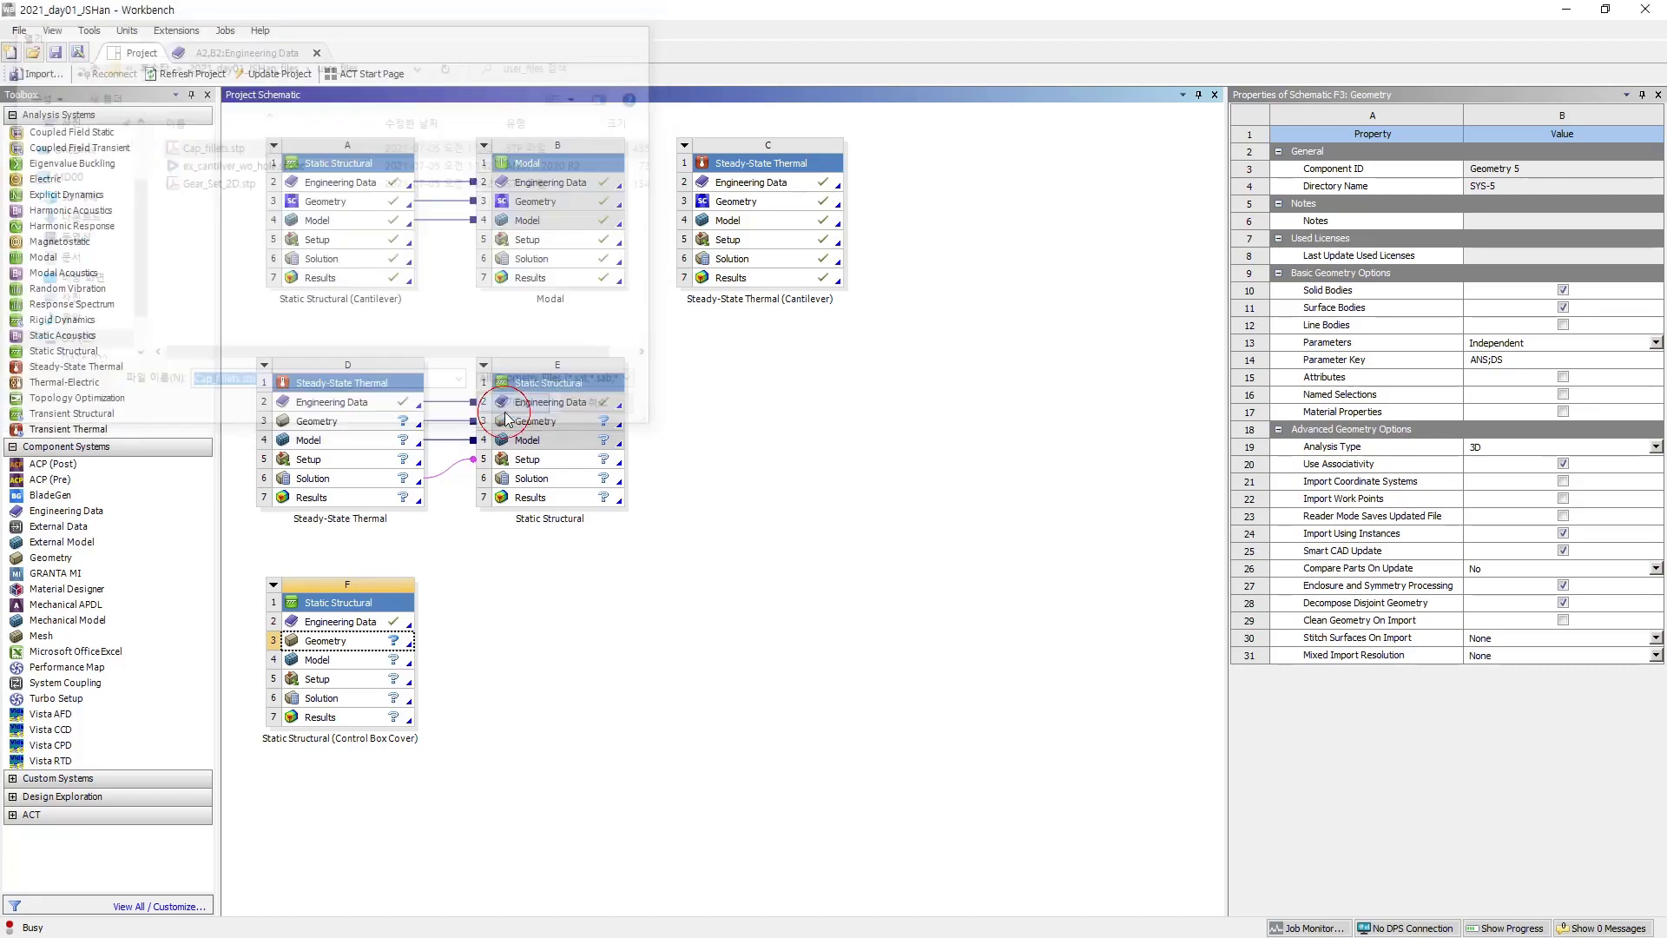
left_click(641, 727)
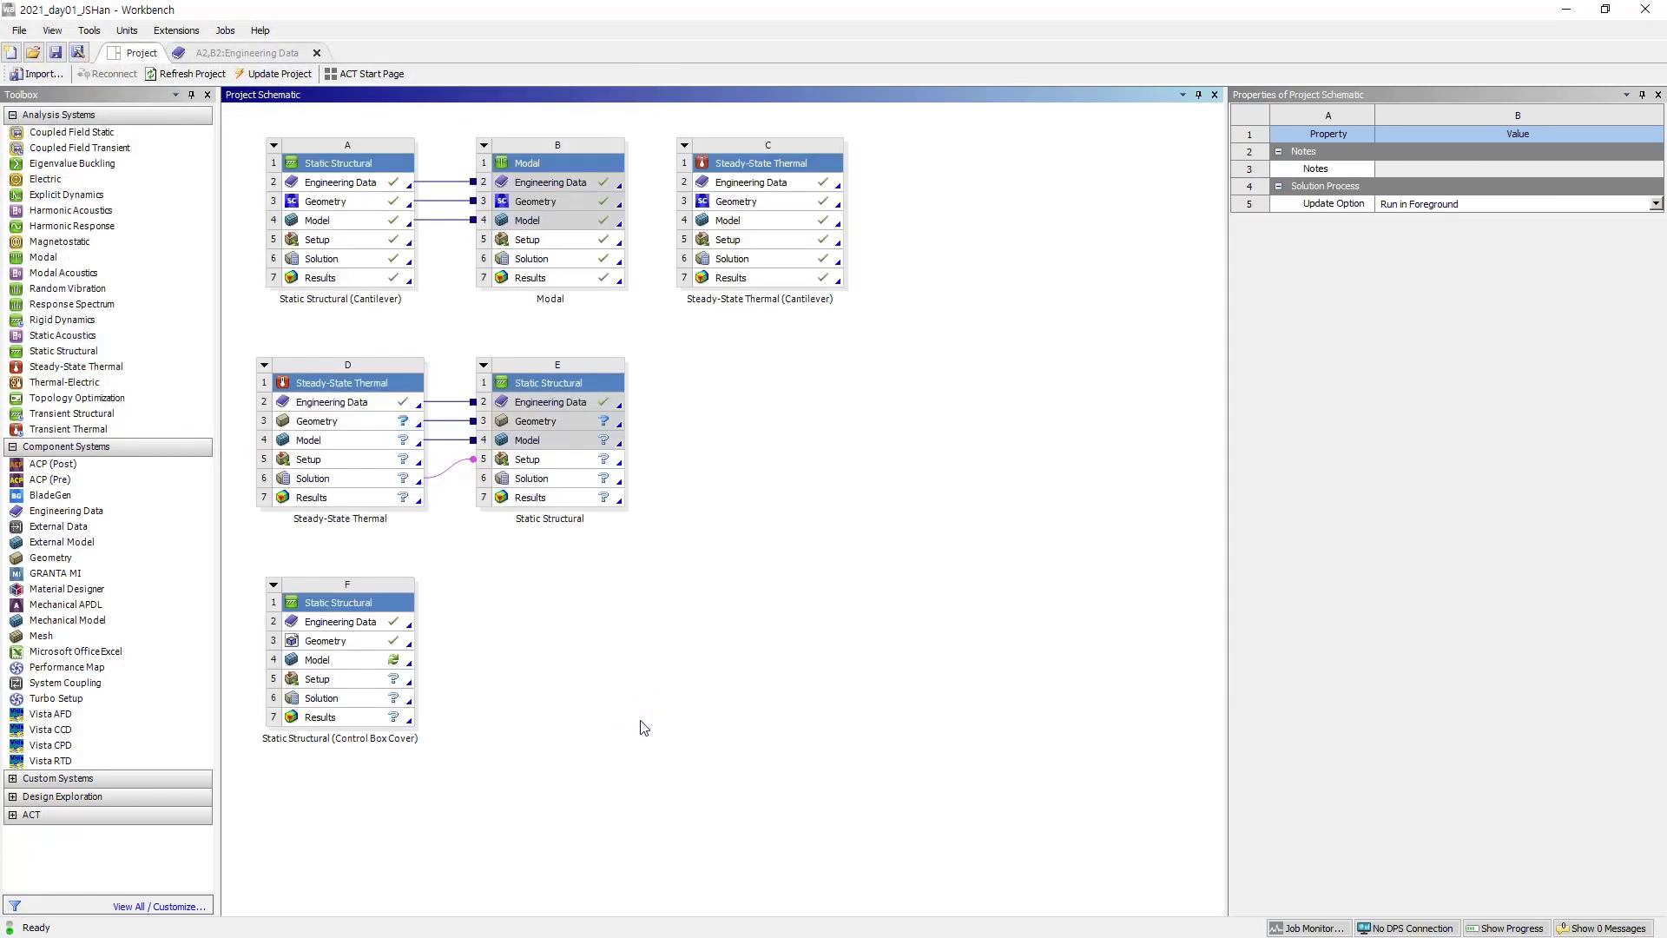
Open the Control Box Cover model in Mechanical and redefine the default isometric view with the cover's four-hole face pointing up
double_click(365, 668)
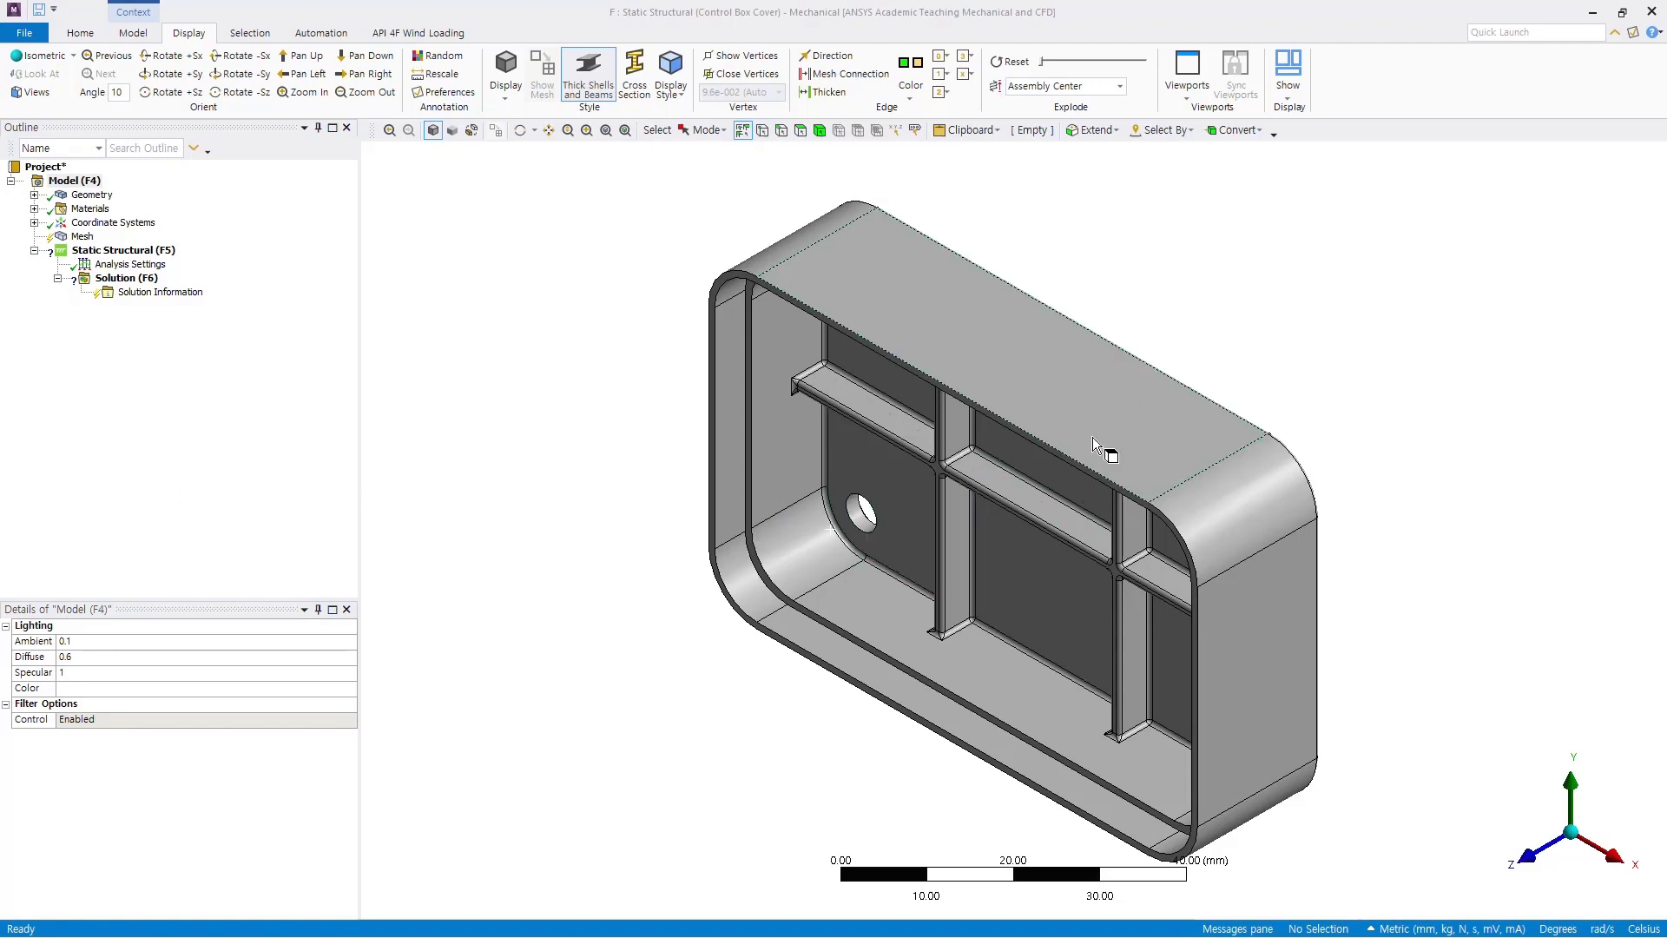
middle_click_drag(1083, 437, 755, 420)
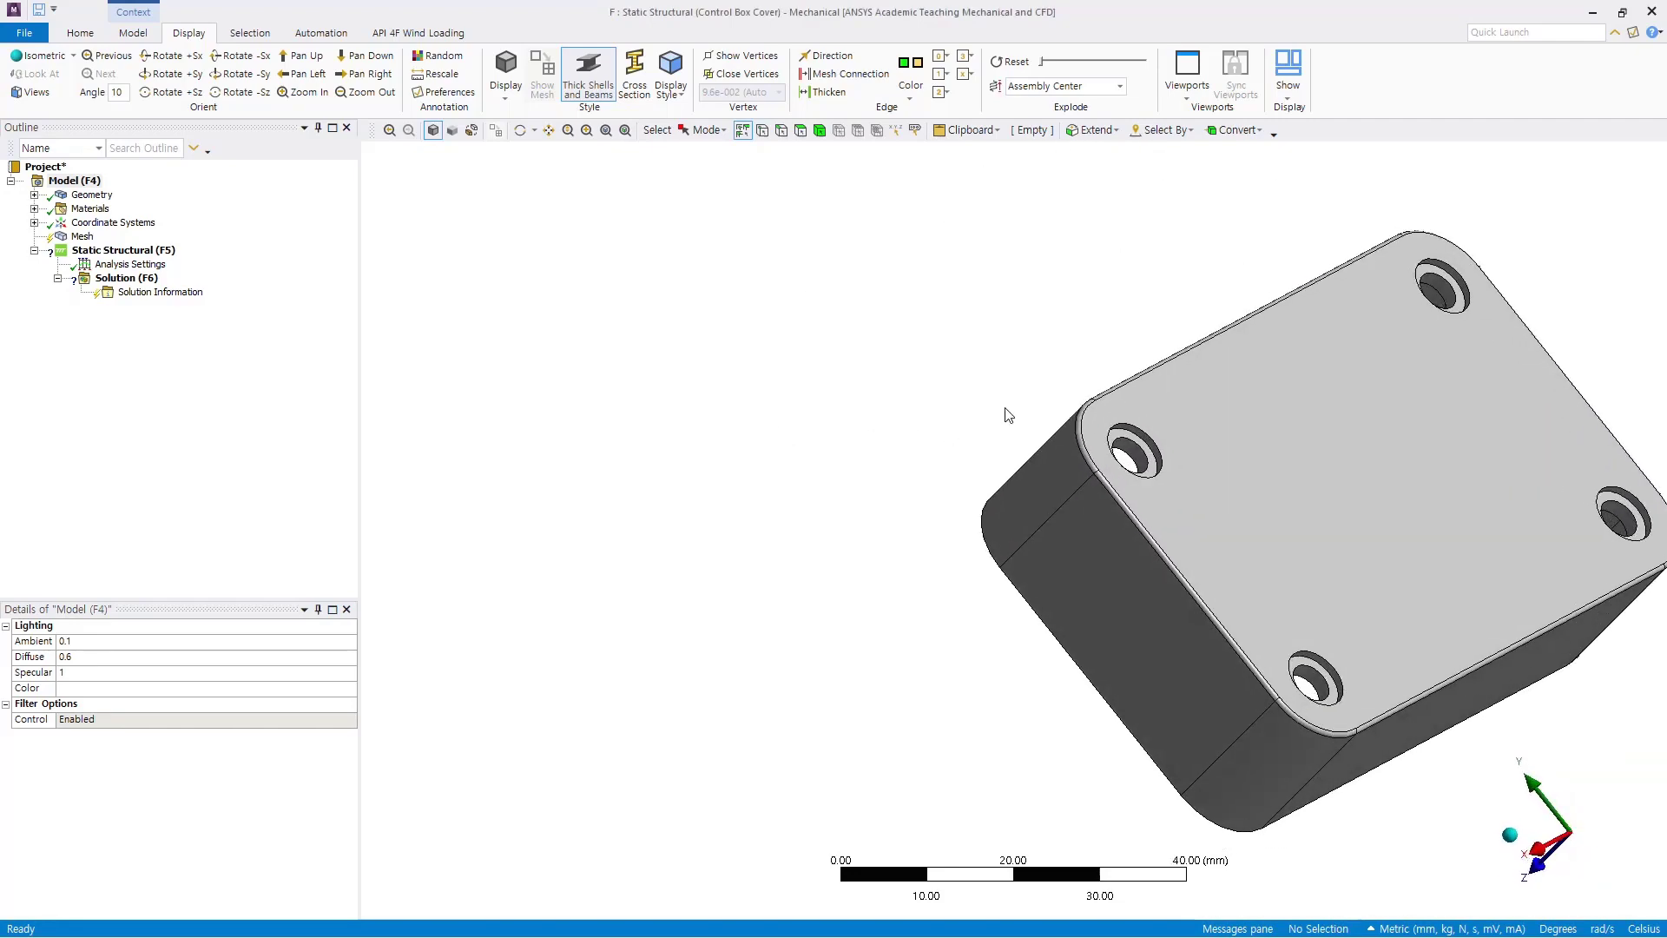
middle_click_drag(1004, 414, 718, 305)
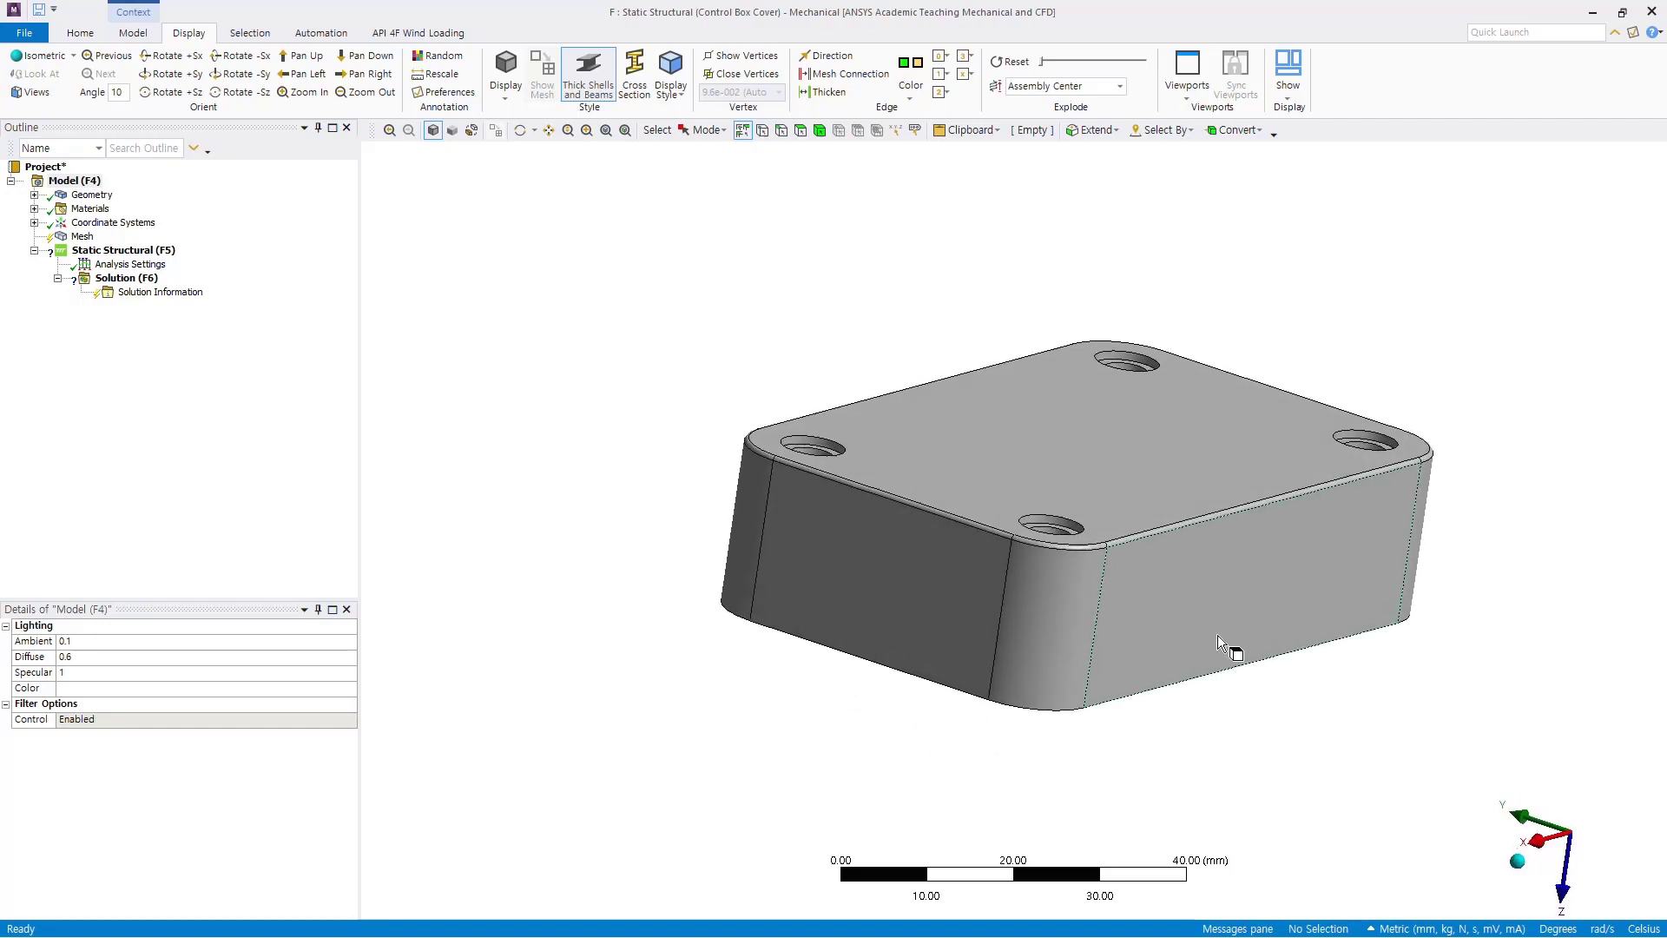
left_click(1516, 863)
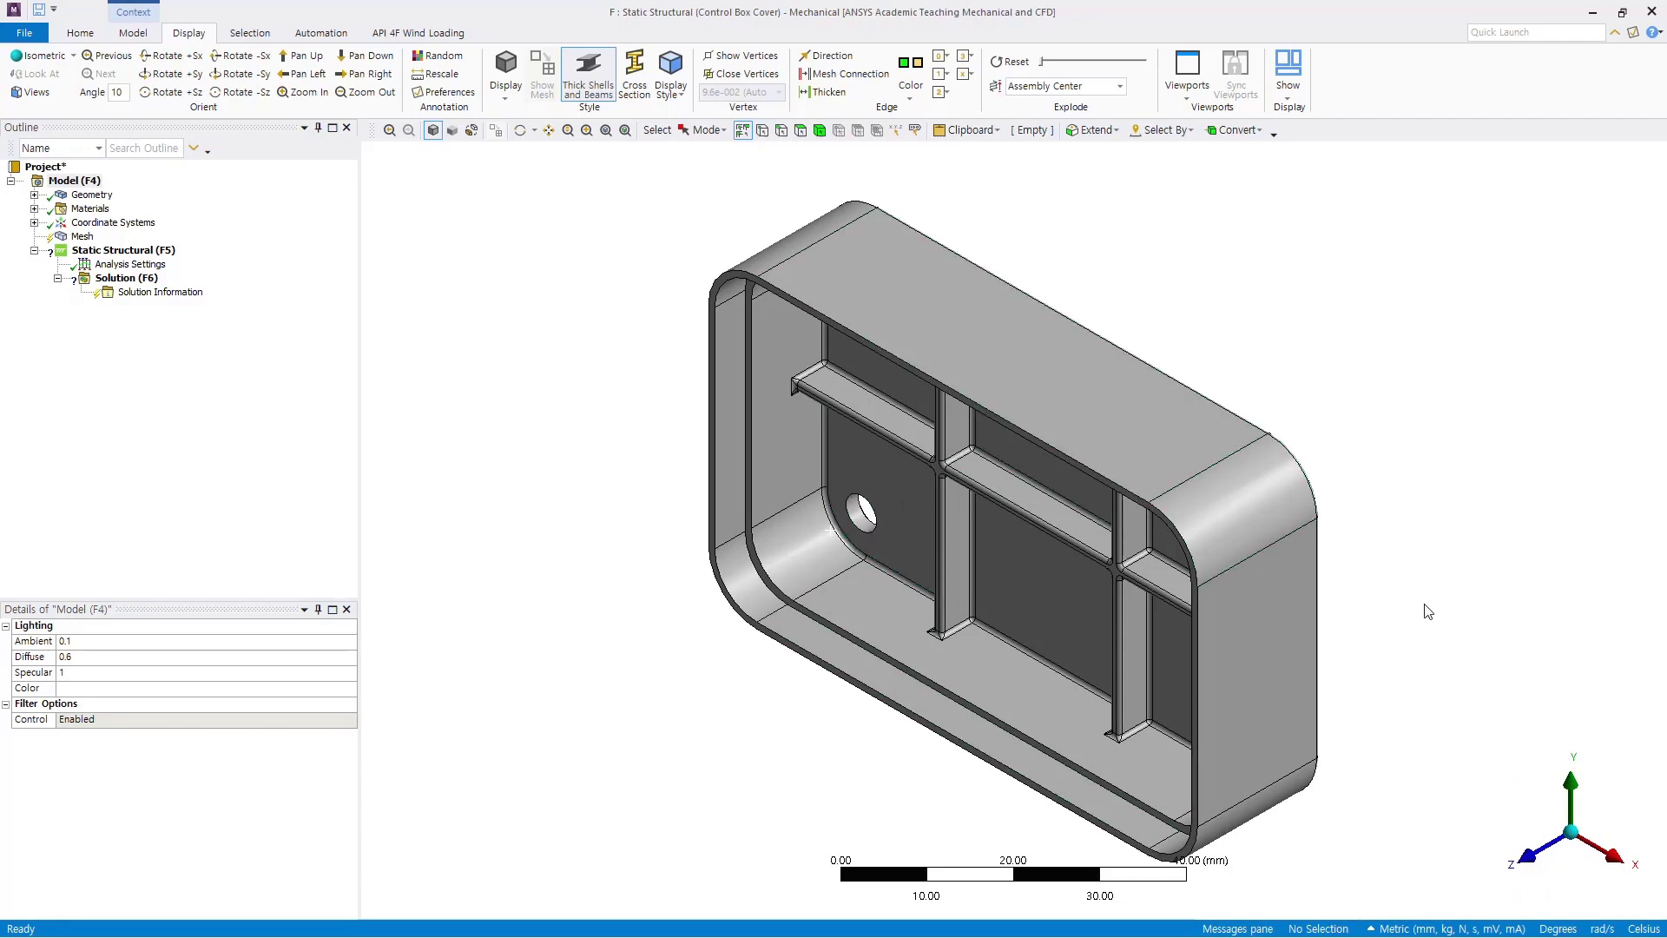
middle_click_drag(1424, 604, 1190, 477)
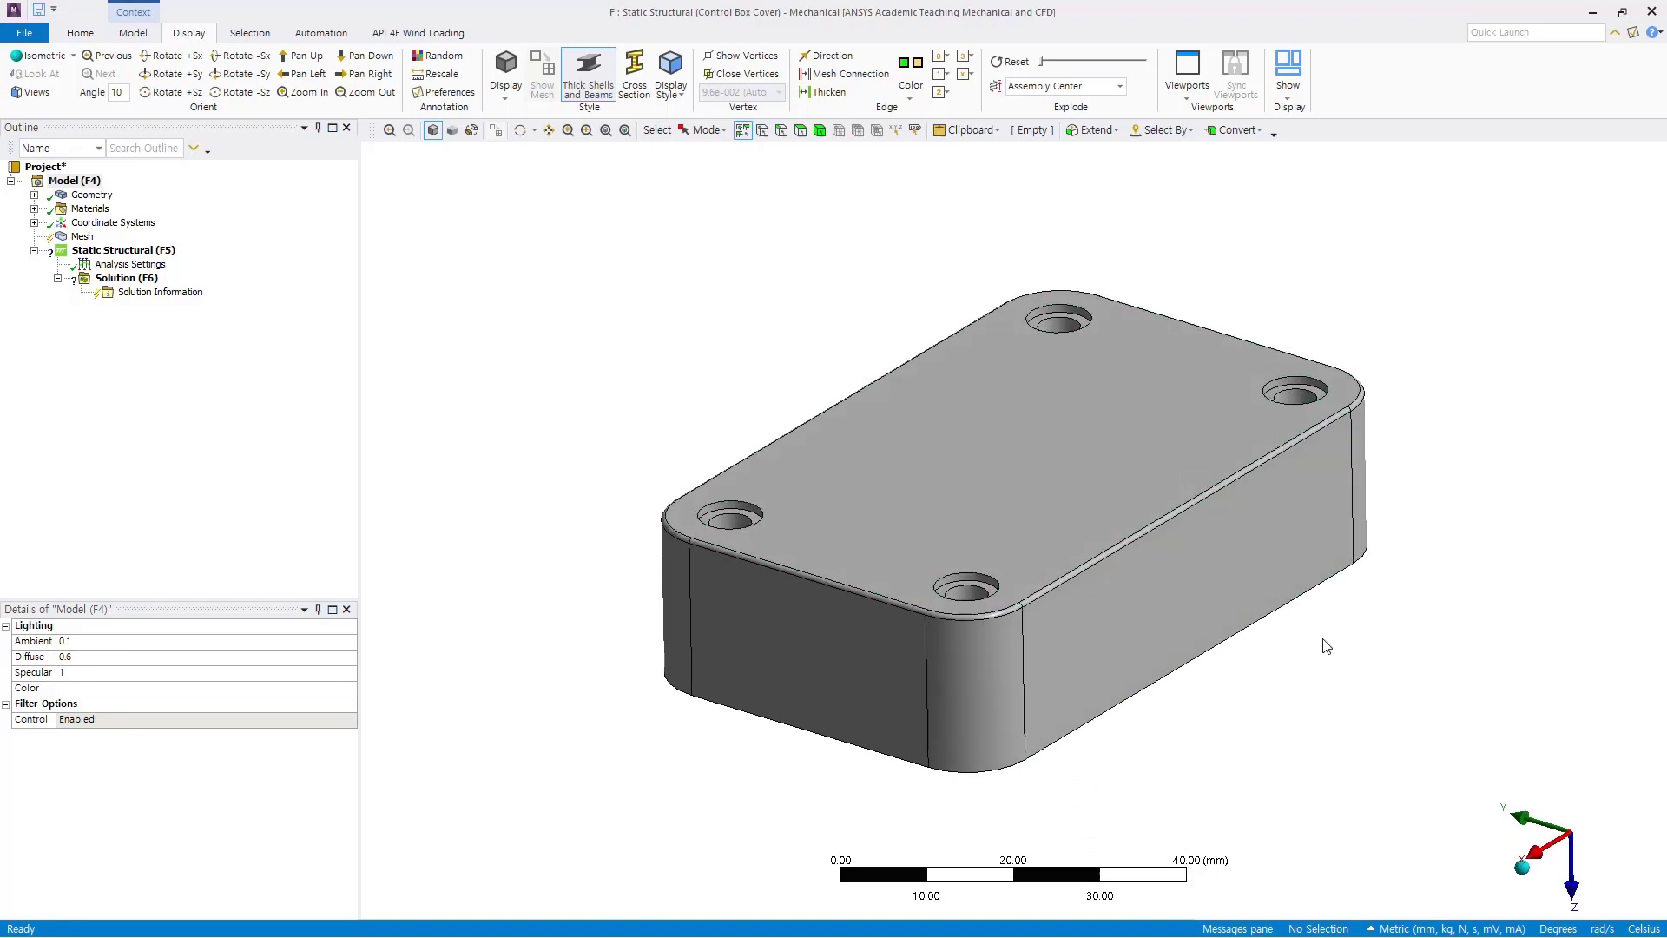
left_click(74, 56)
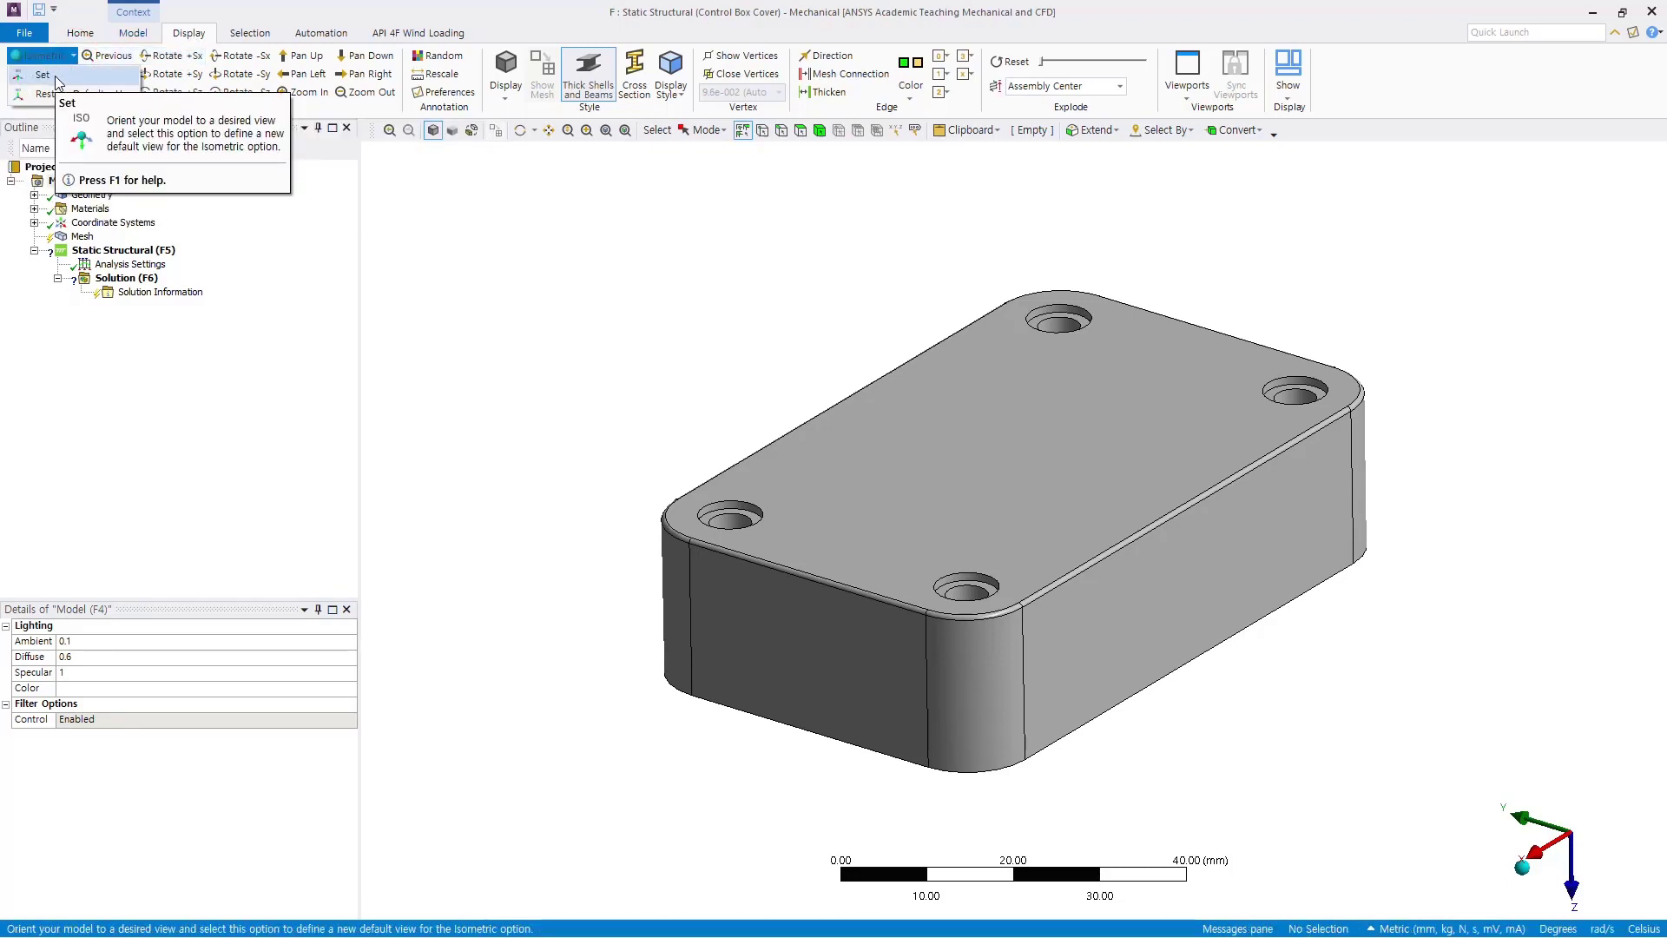
left_click(55, 77)
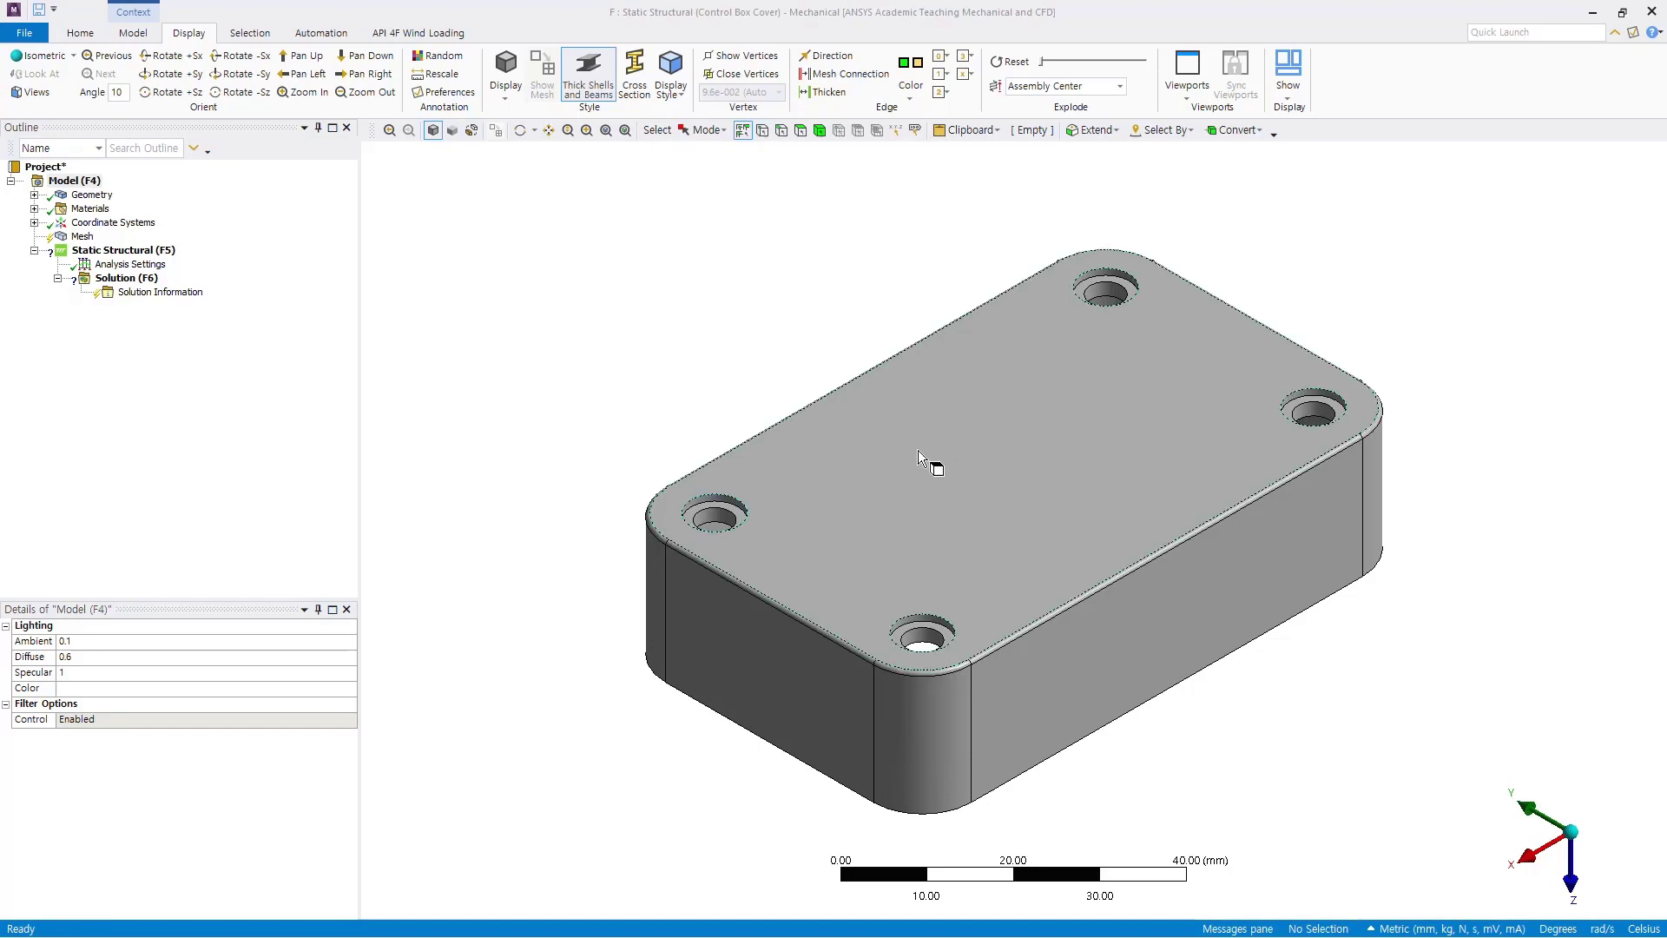
middle_click_drag(959, 566, 877, 187)
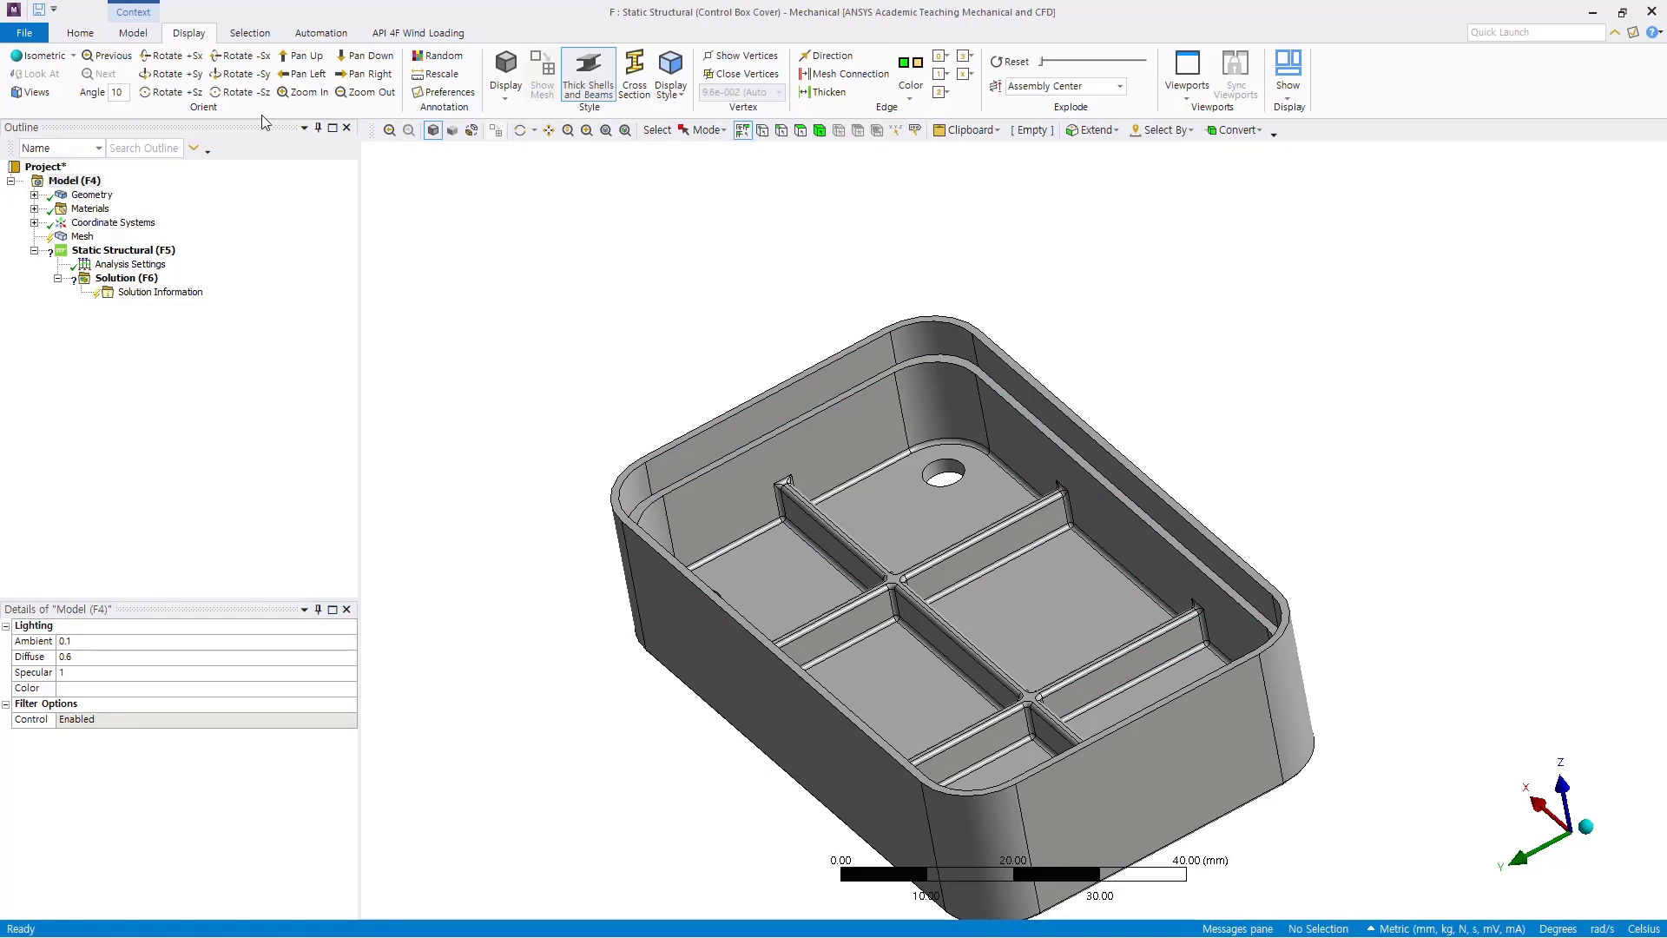
left_click(108, 61)
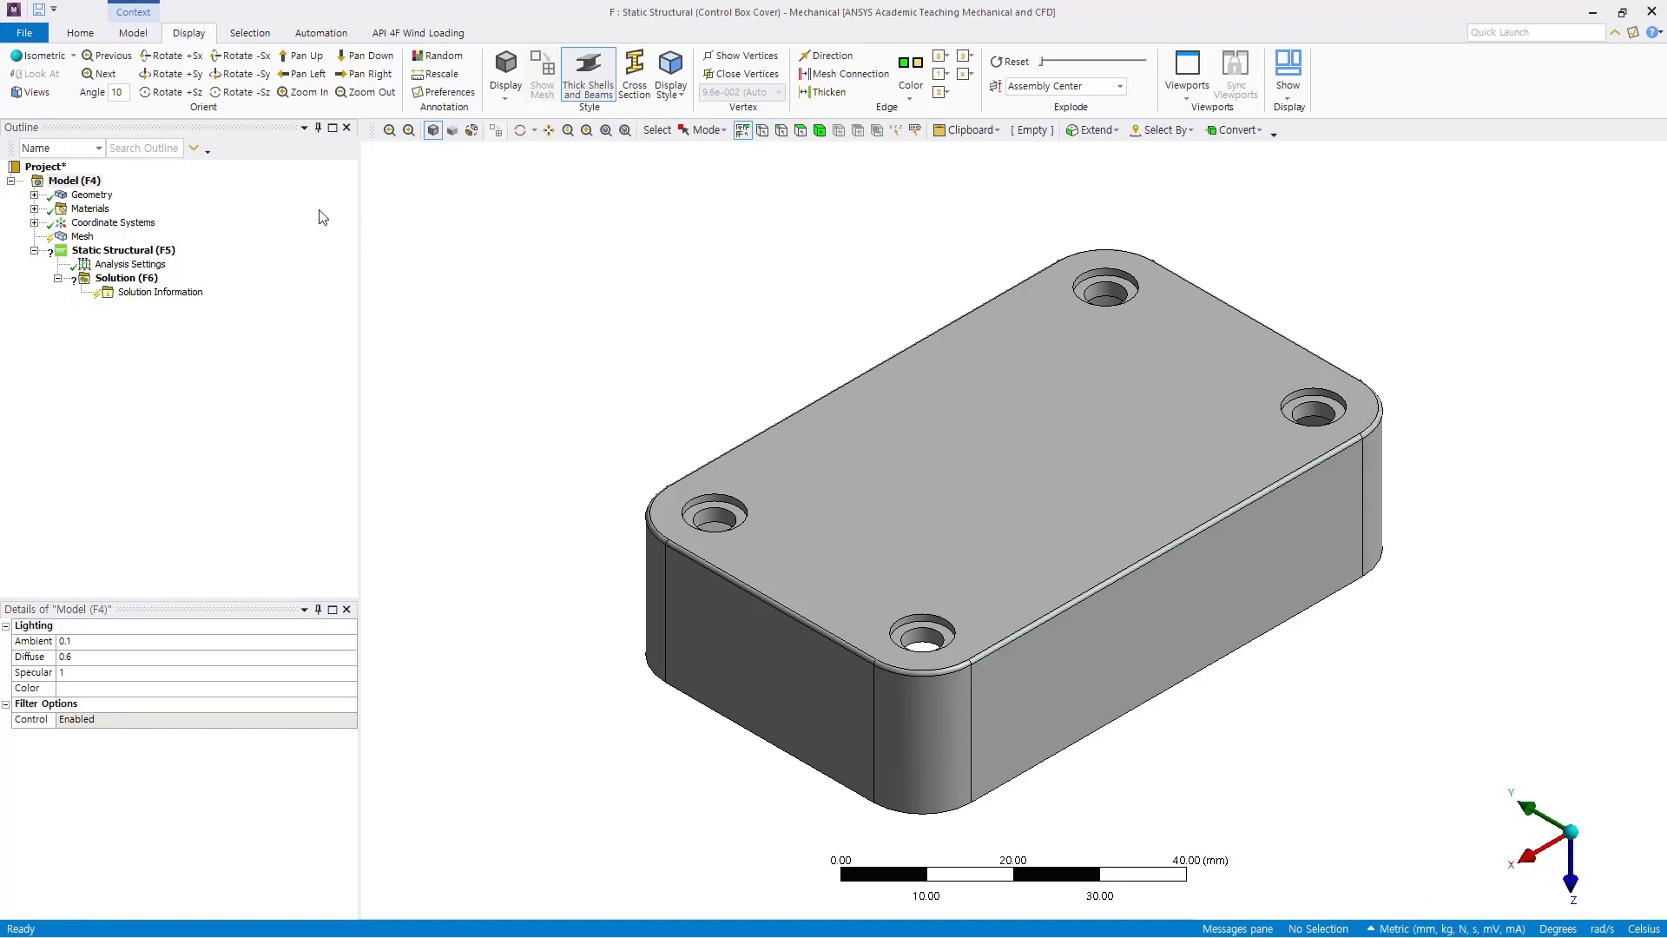
Check the materials listed in the model, and open the Control Box Cover system's Engineering Data in Workbench
left_click(34, 208)
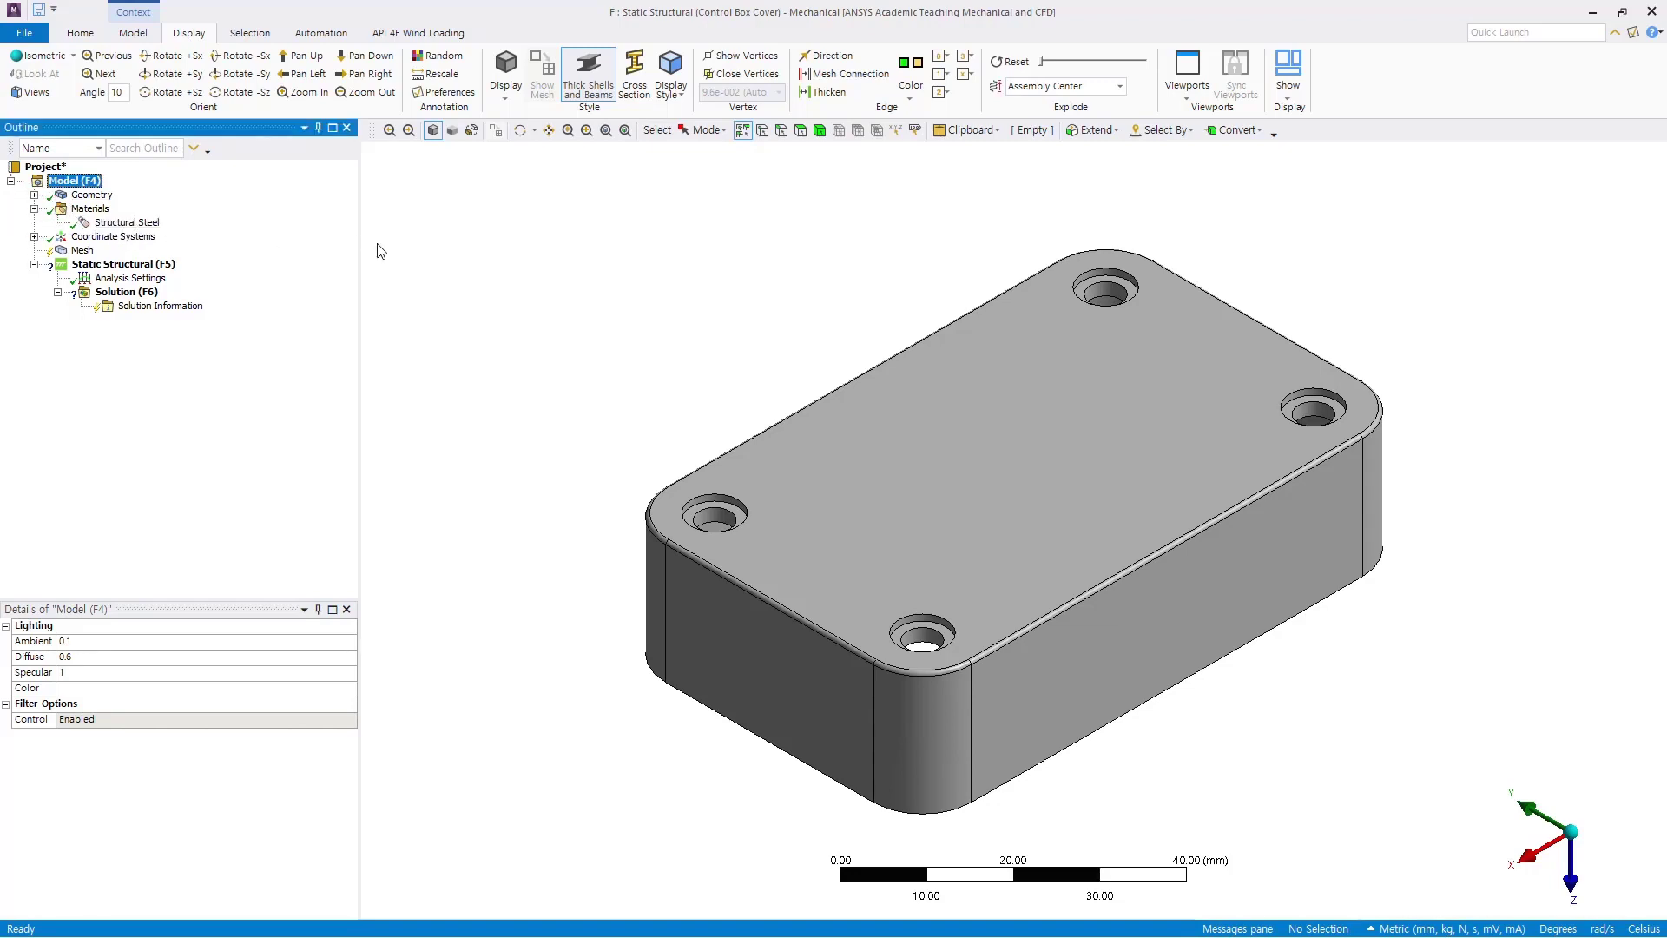
left_click(460, 262)
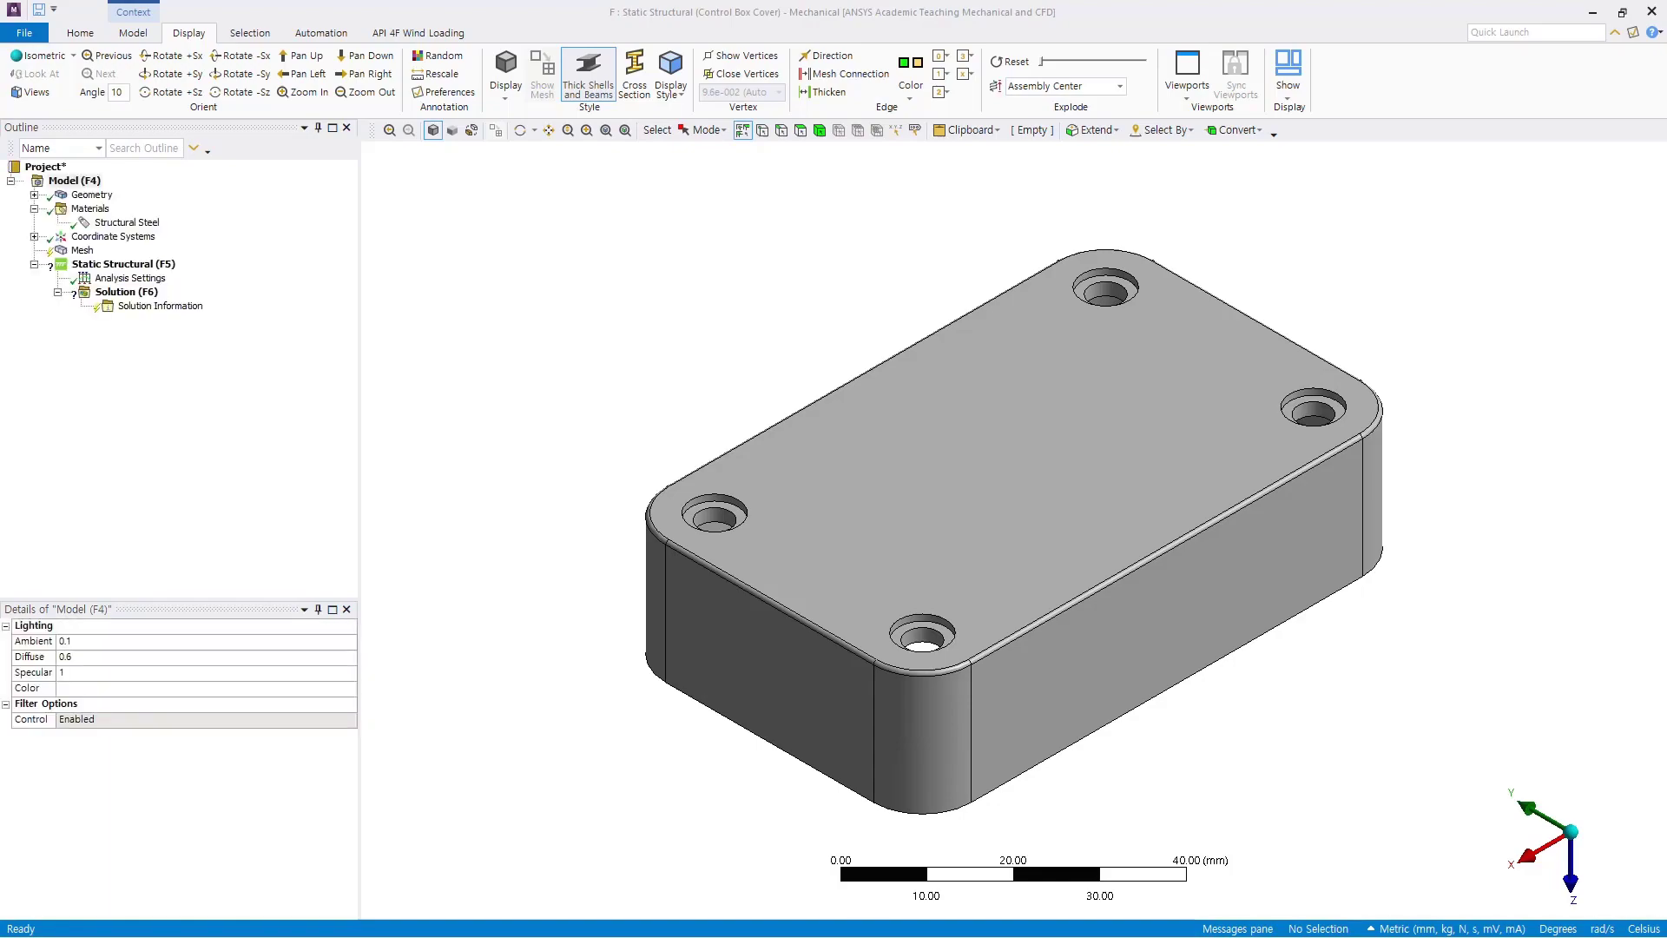
key("alt+Tab")
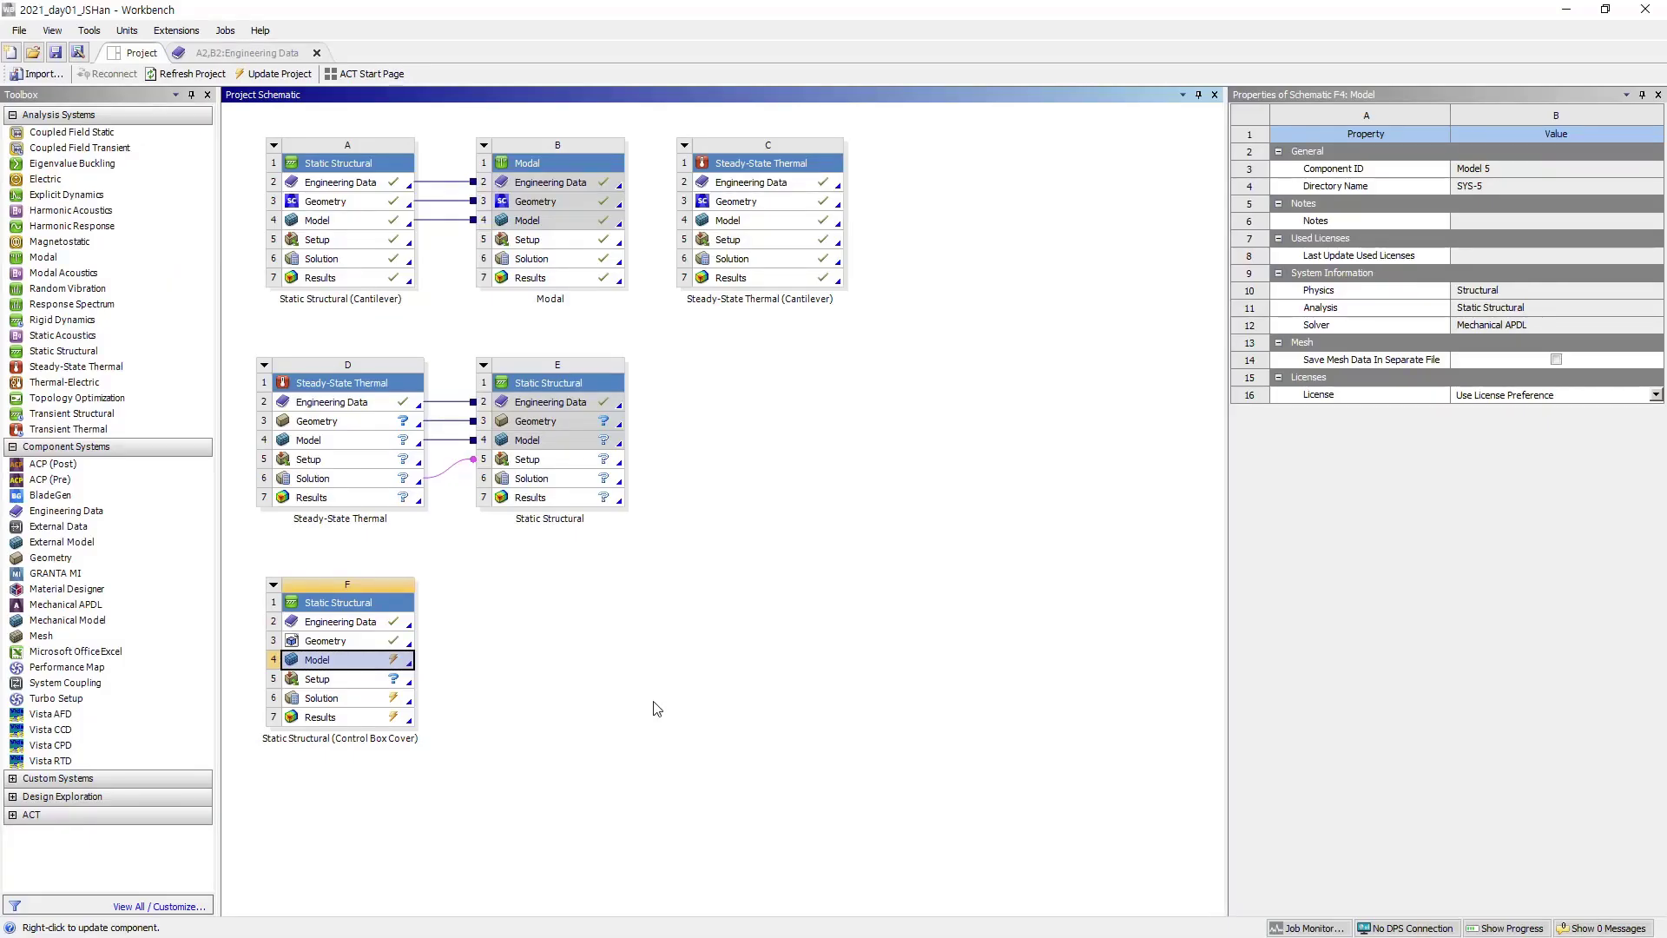
left_click(653, 709)
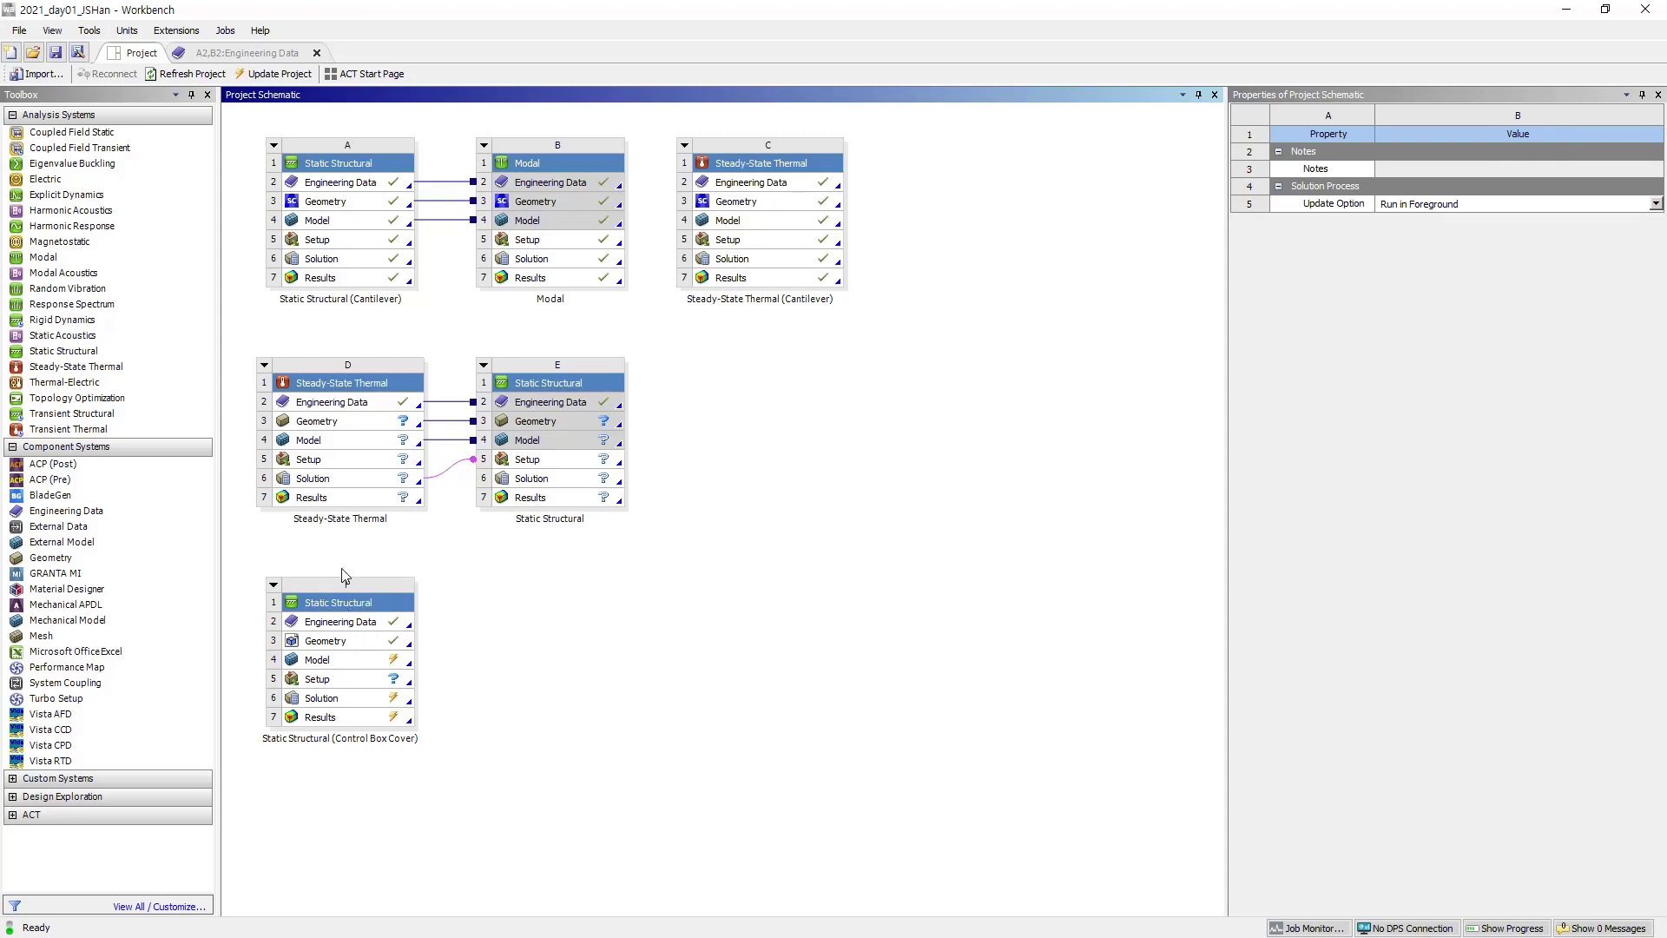
double_click(339, 621)
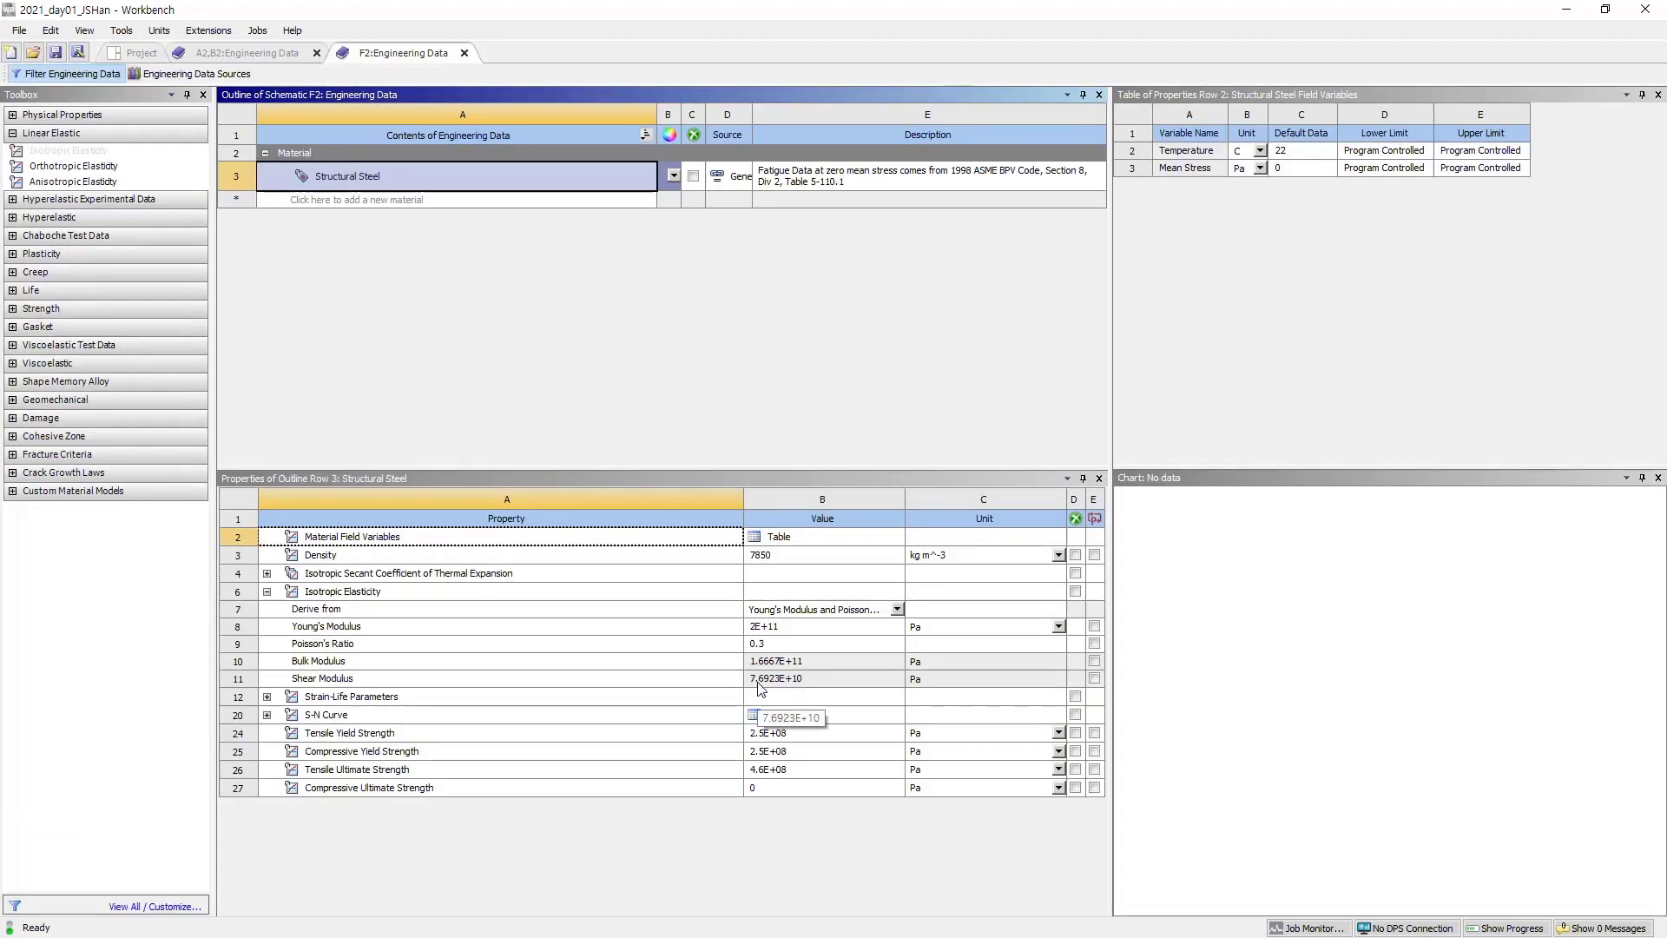
Add Aluminum Alloy from the General Materials data source to the engineering data and return to the material outline
left_click(60, 75)
left_click(61, 74)
left_click(205, 78)
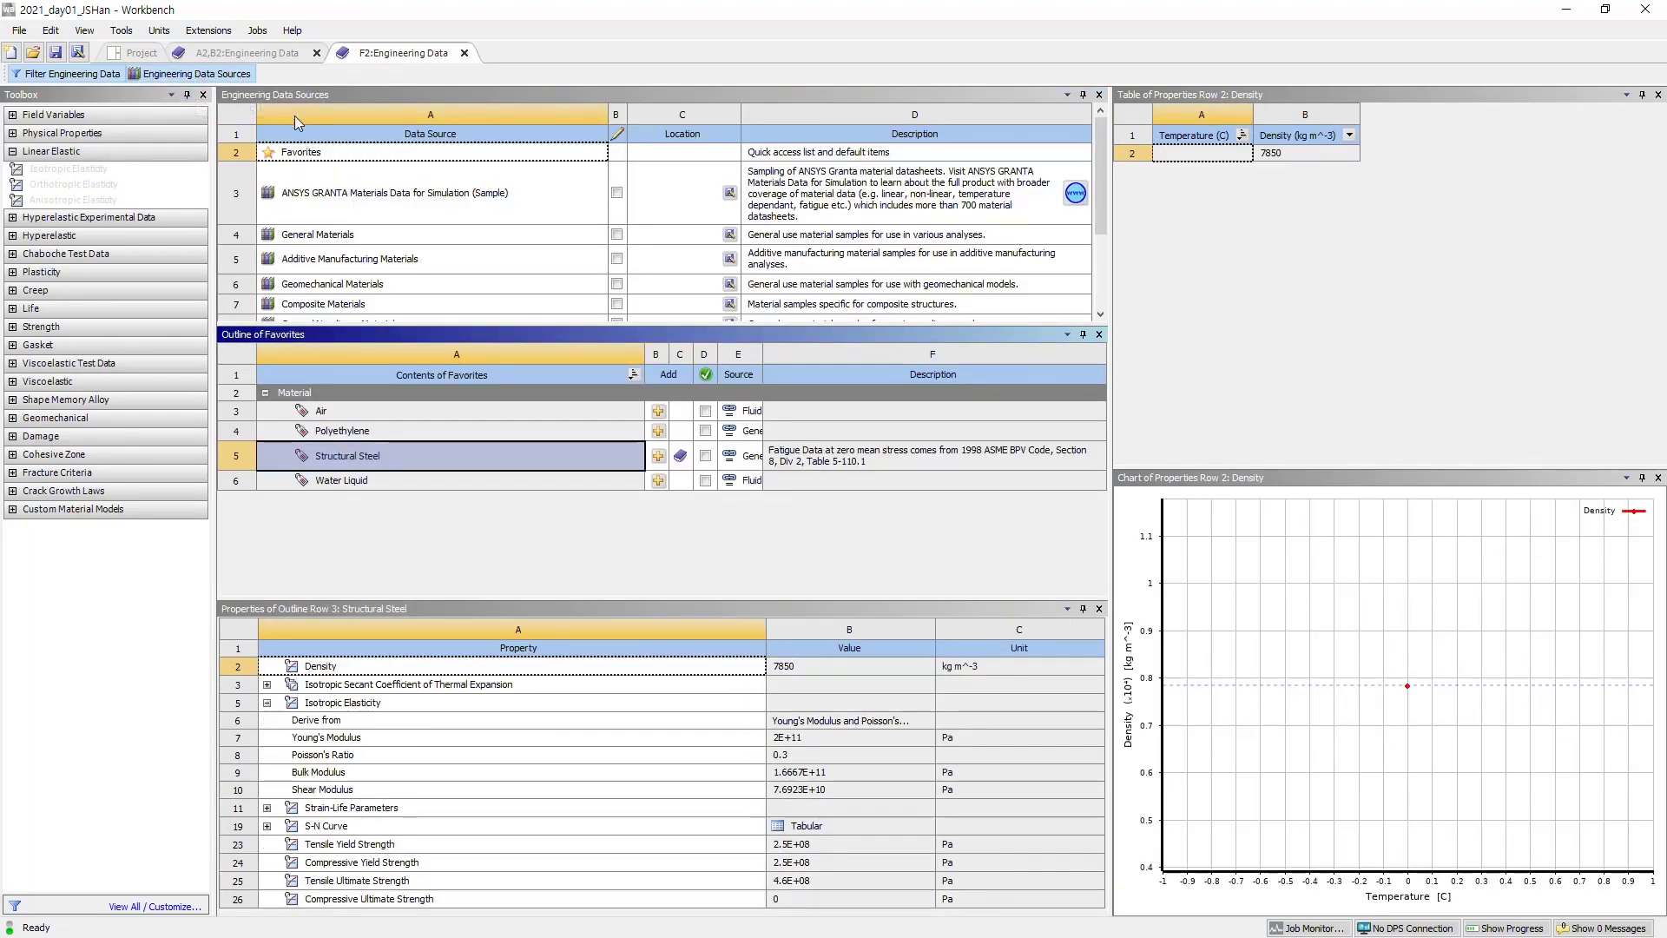
left_click(326, 241)
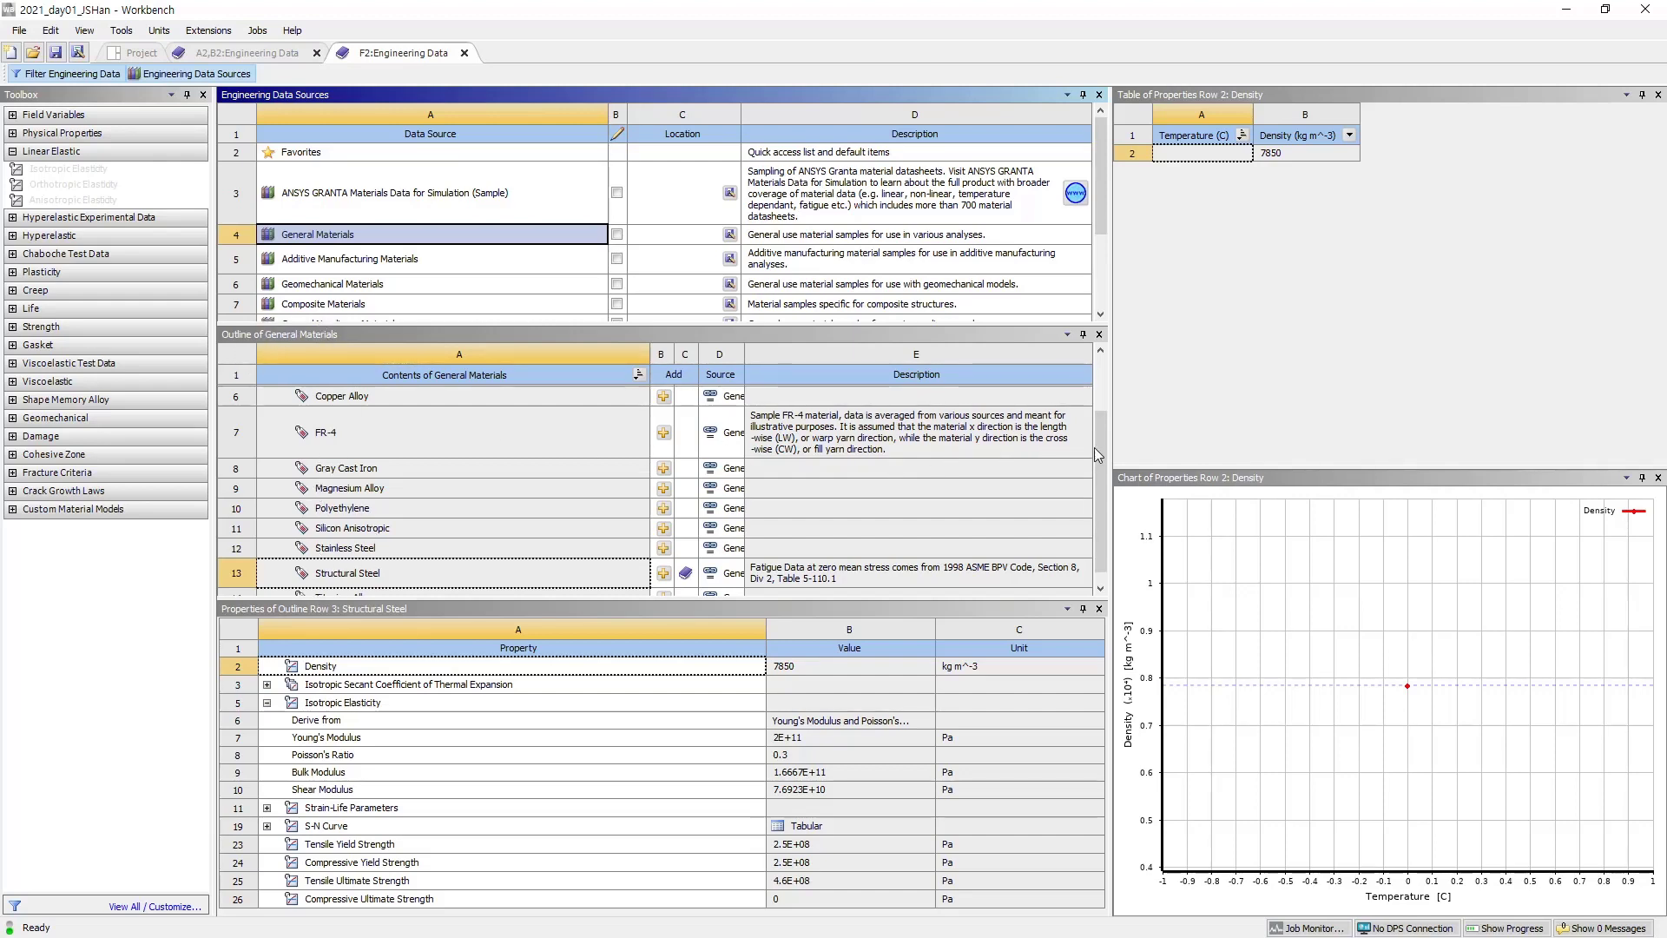
left_click_drag(1095, 446, 1098, 348)
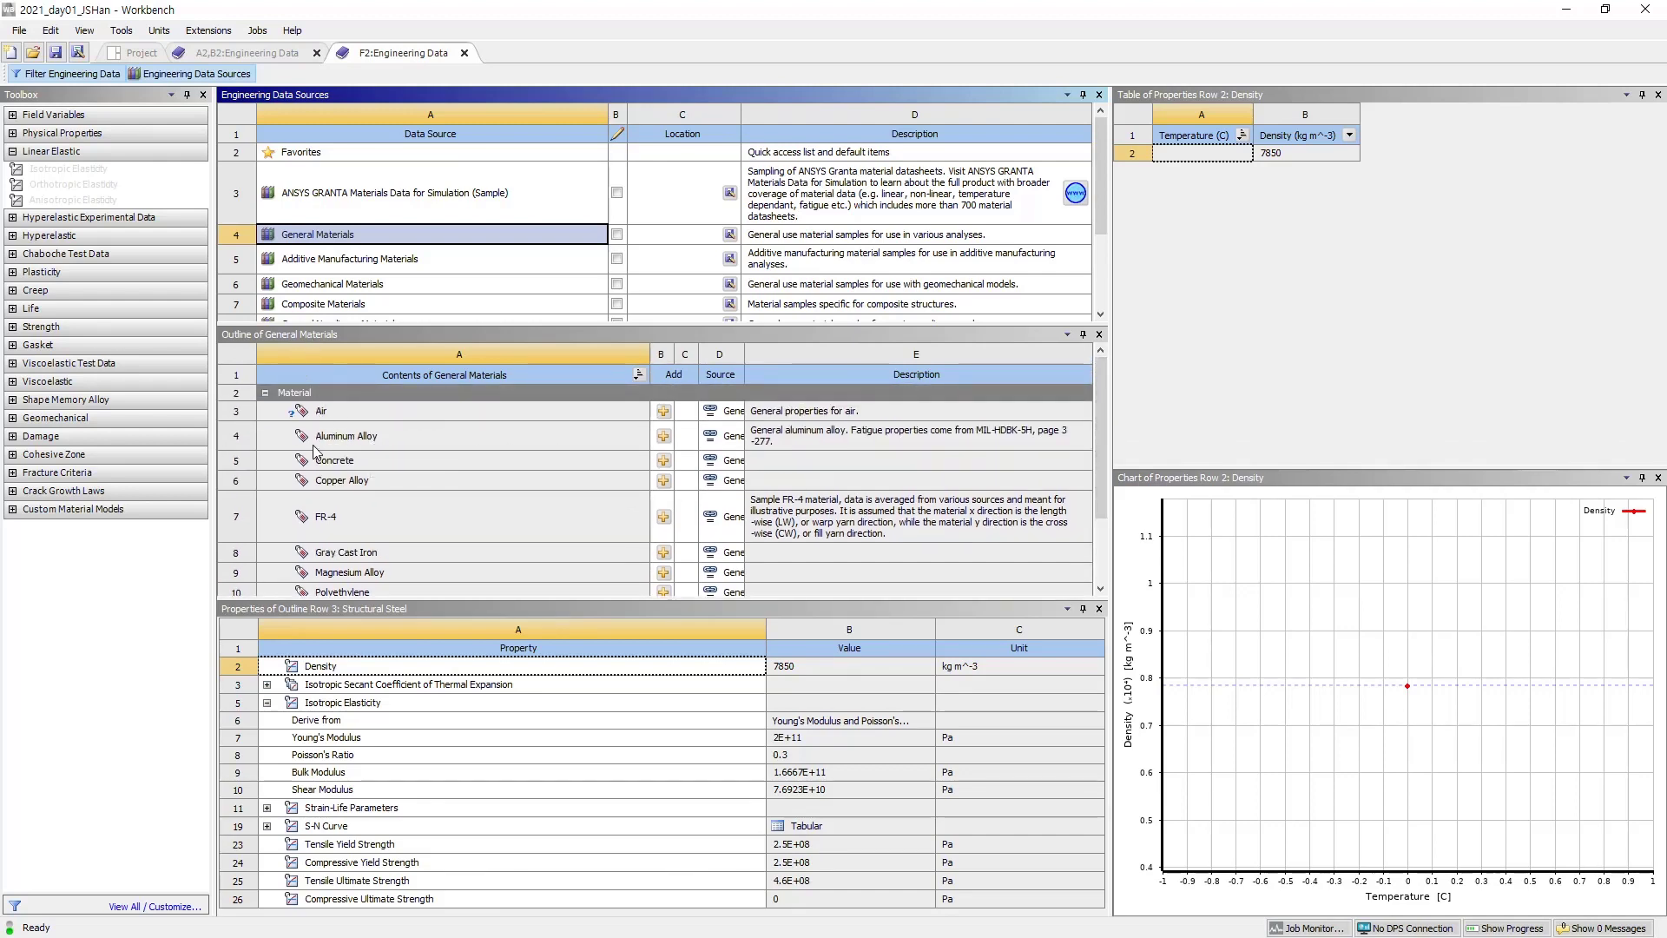
left_click(664, 436)
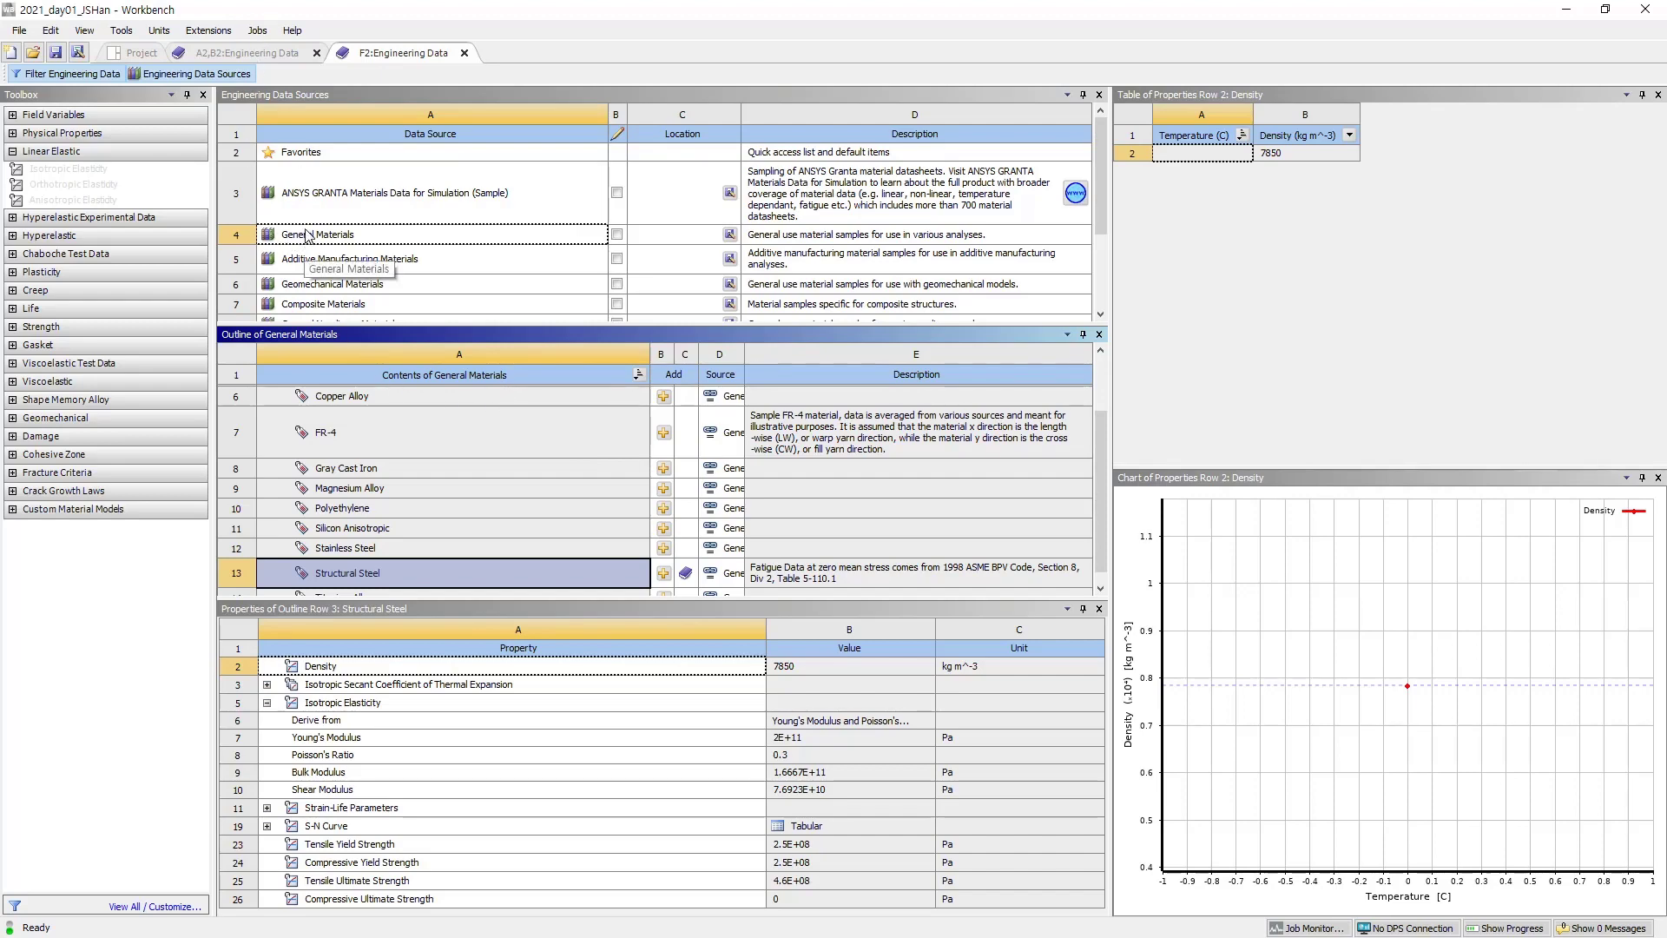
left_click(205, 73)
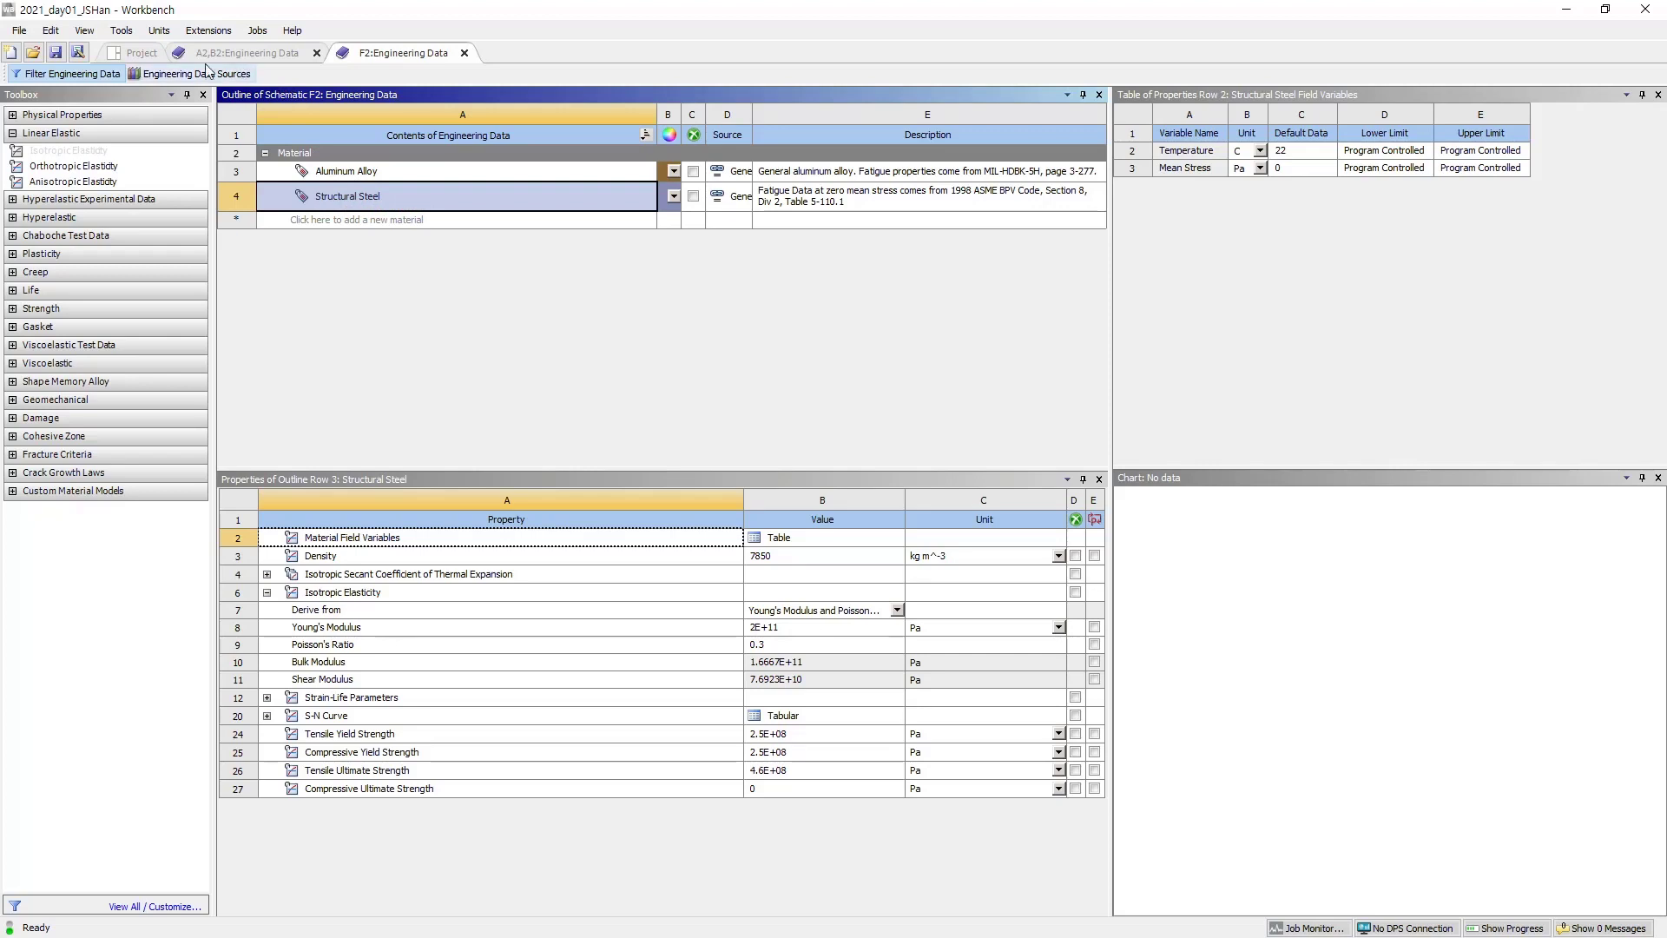
Return to the project schematic and refresh the Control Box Cover system's Model cell with the updated engineering data
left_click(137, 58)
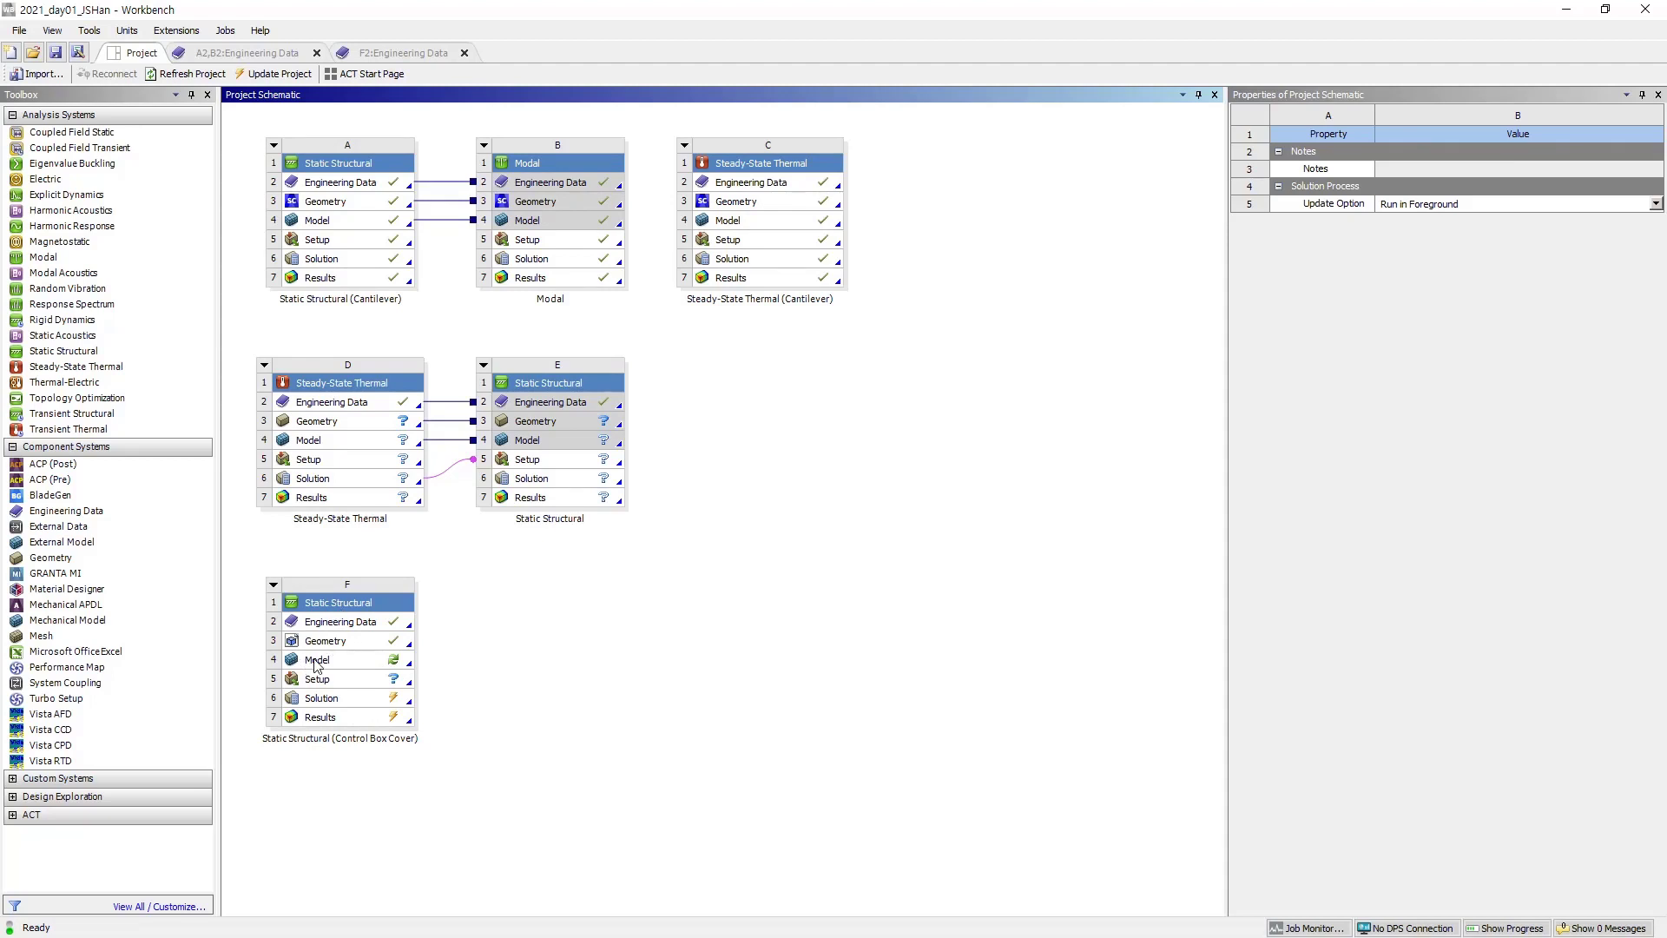
right_click(399, 662)
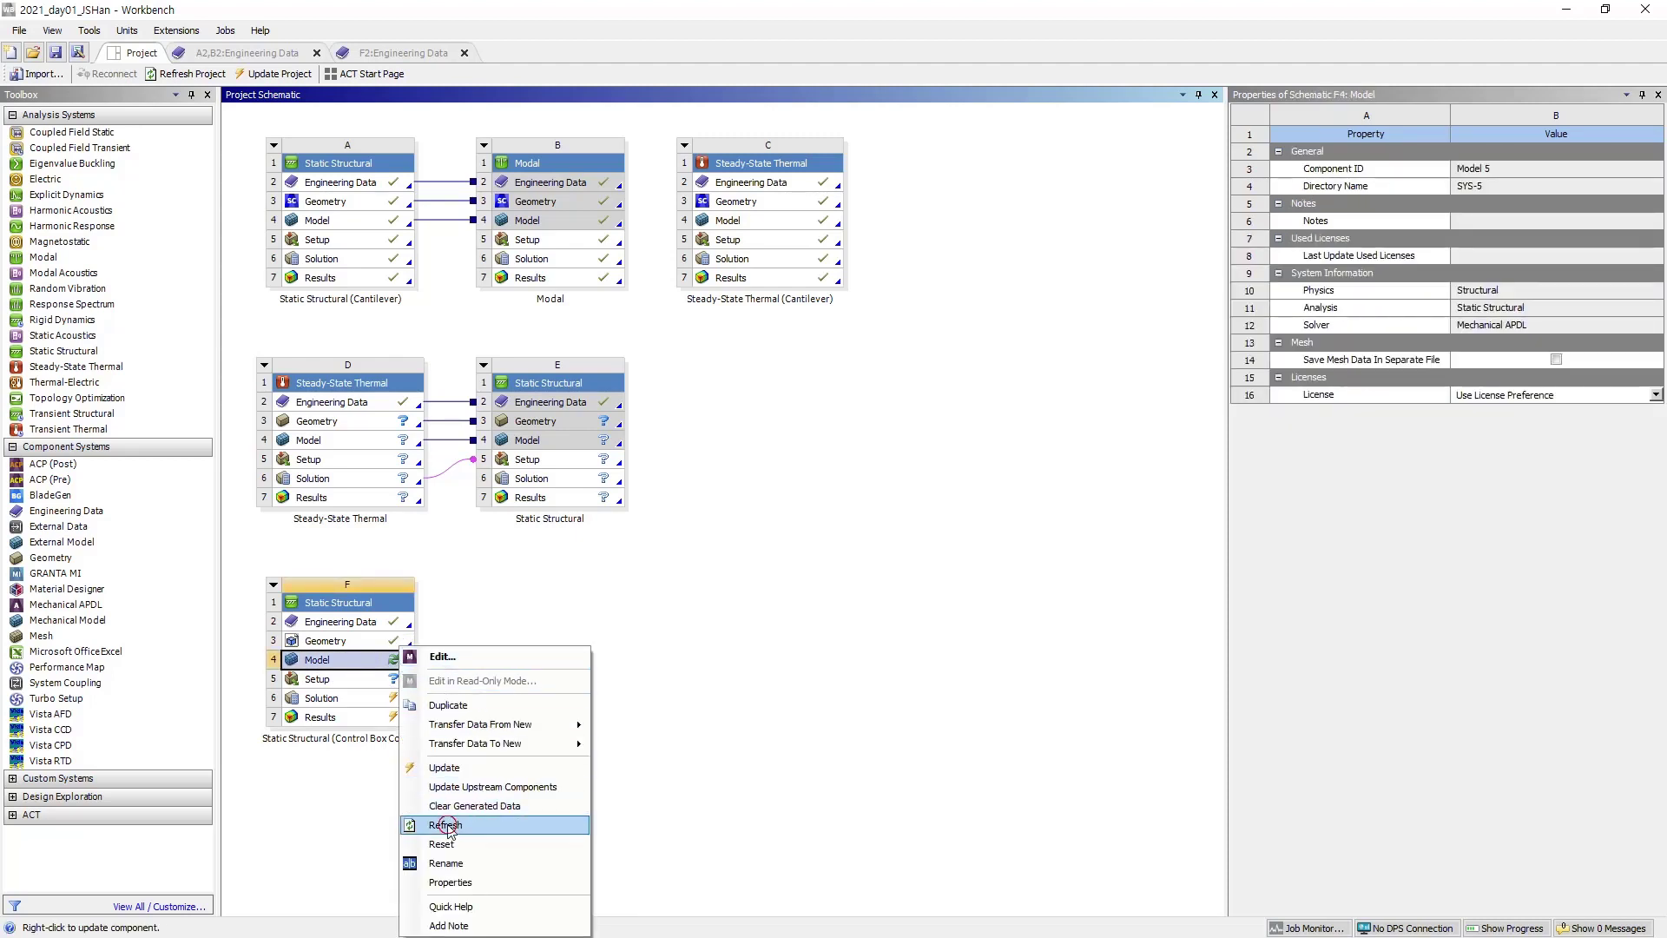
left_click(461, 824)
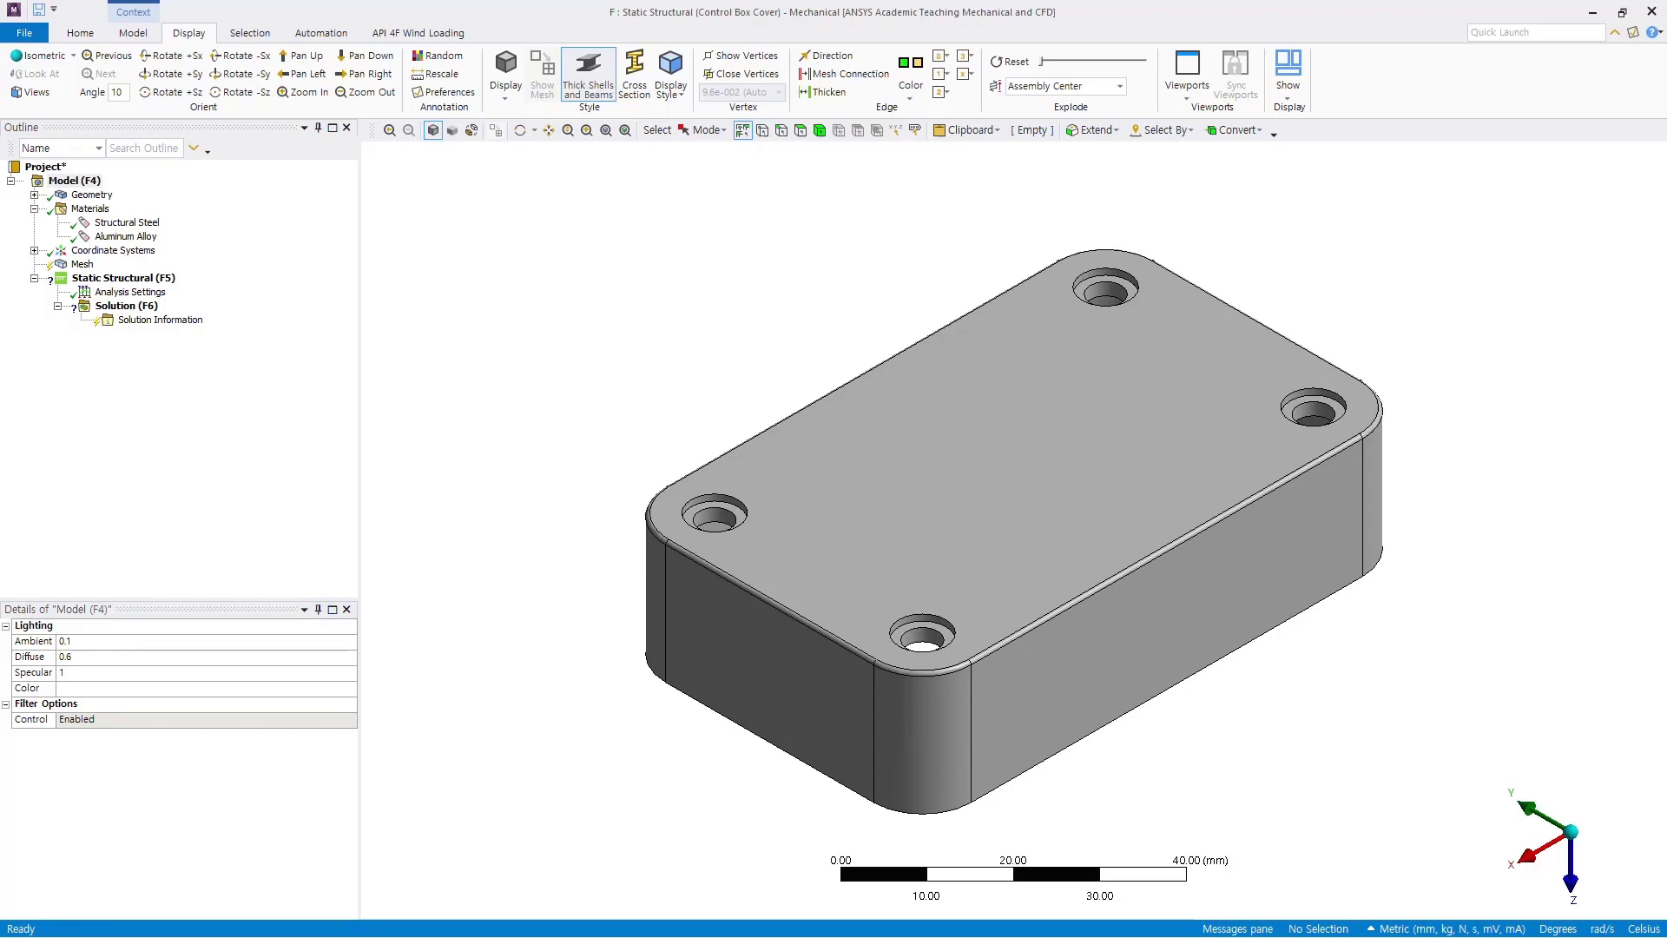
Assign Aluminum Alloy as the material of the Cap_fillets part in Mechanical
left_click(34, 195)
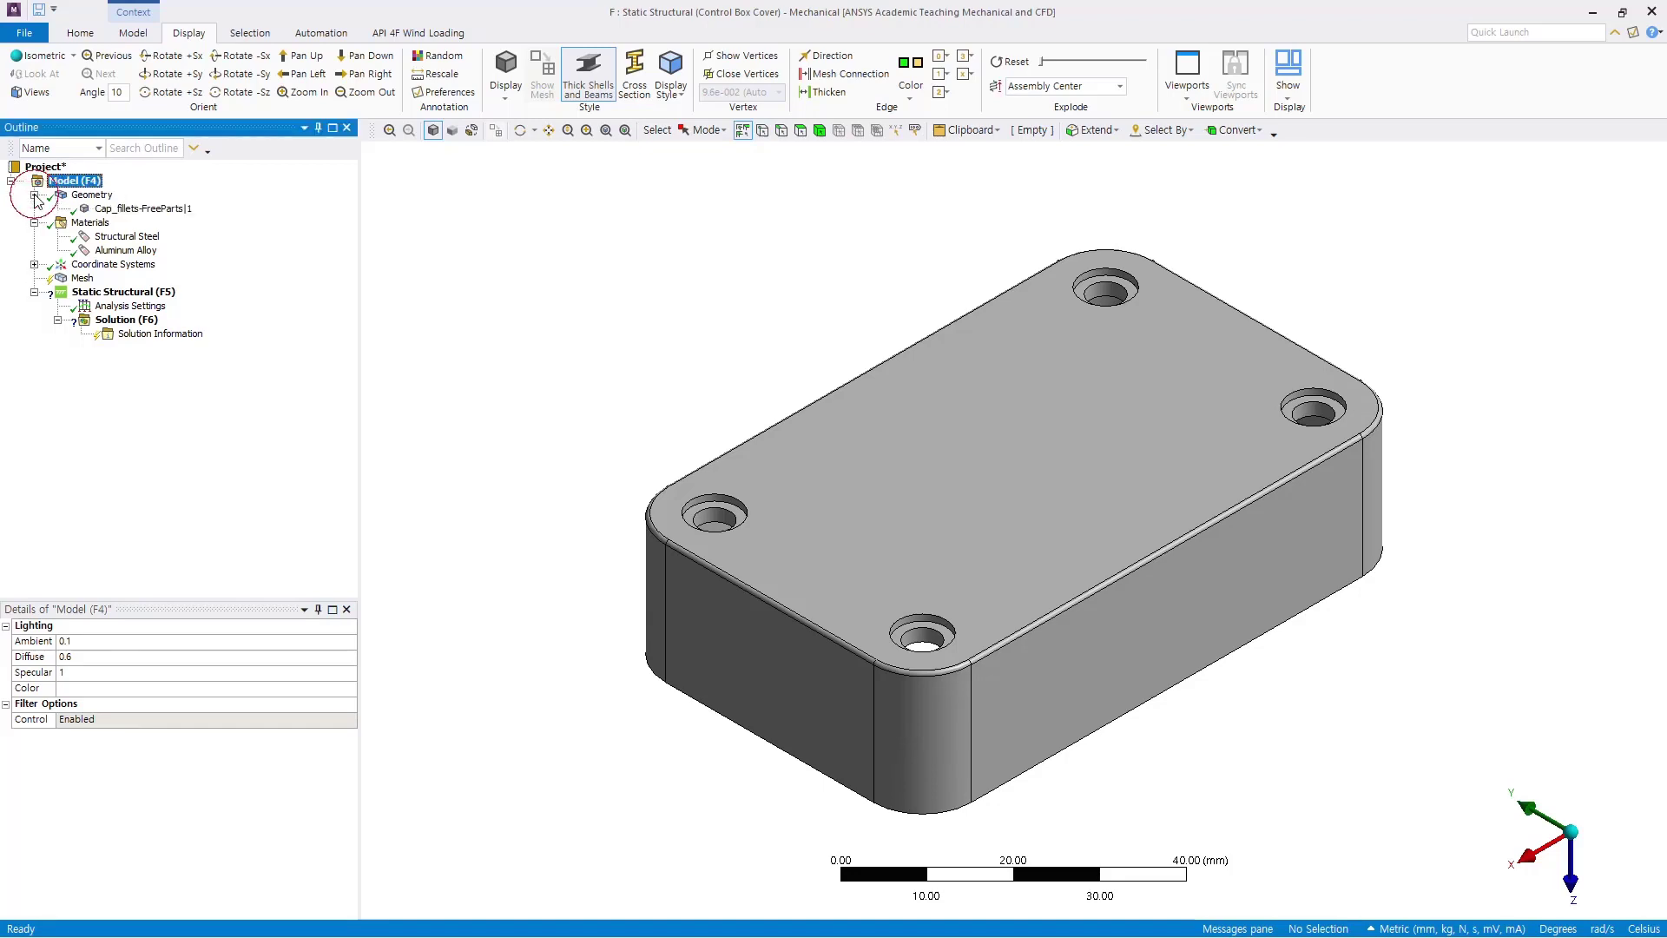
left_click(150, 212)
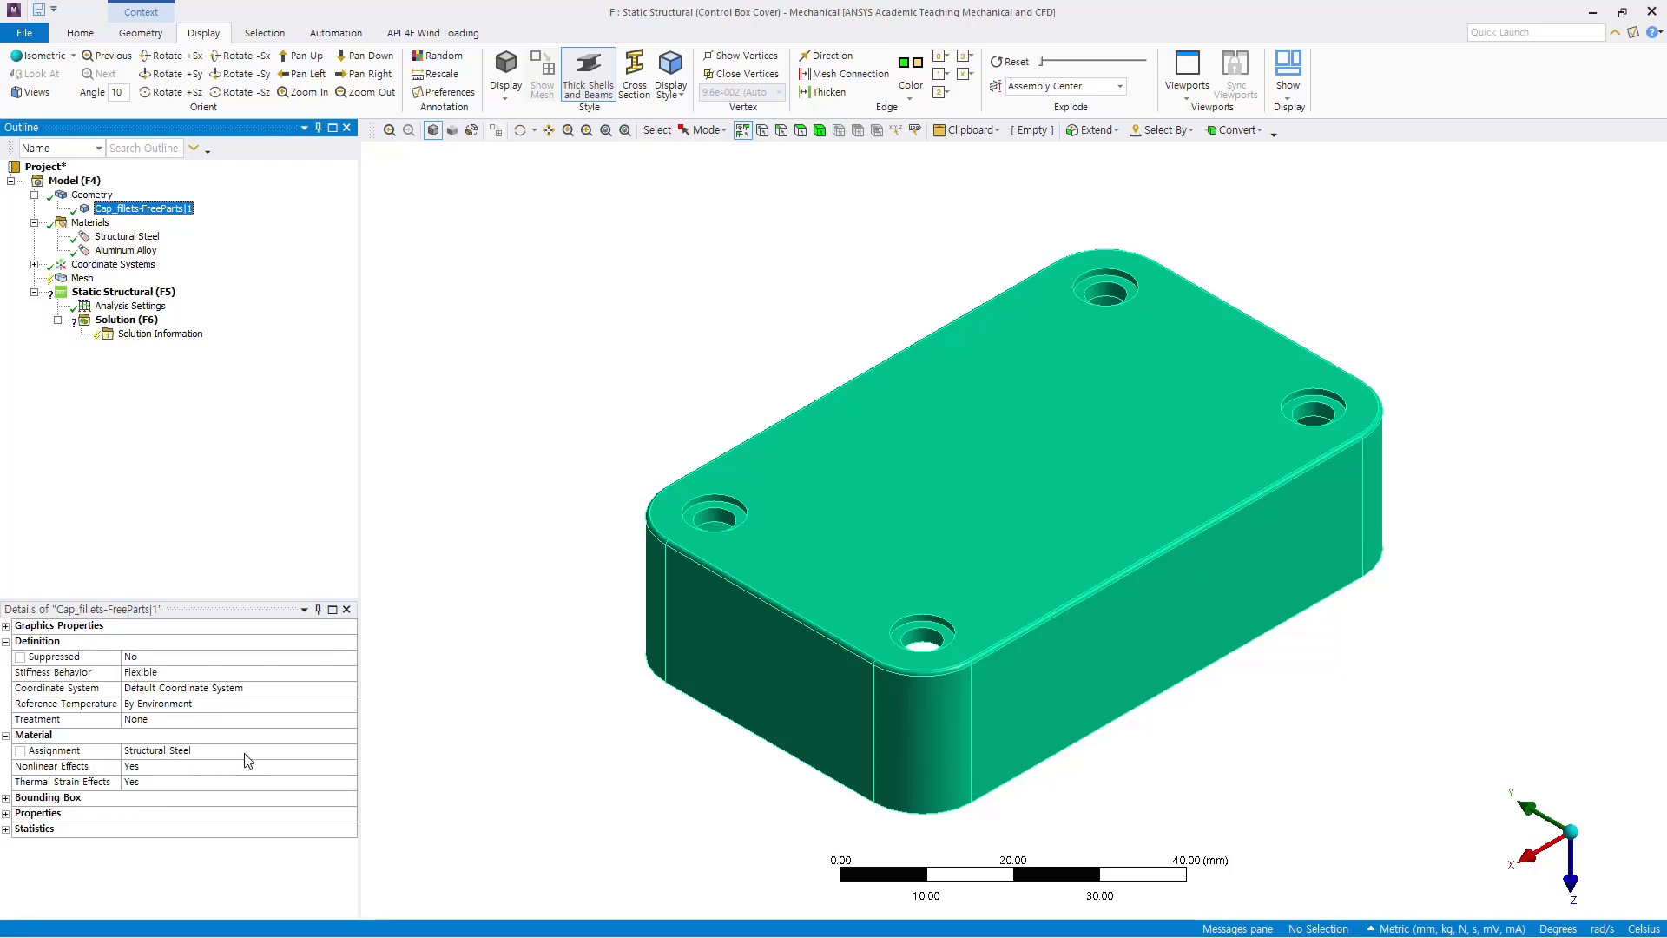
left_click(347, 751)
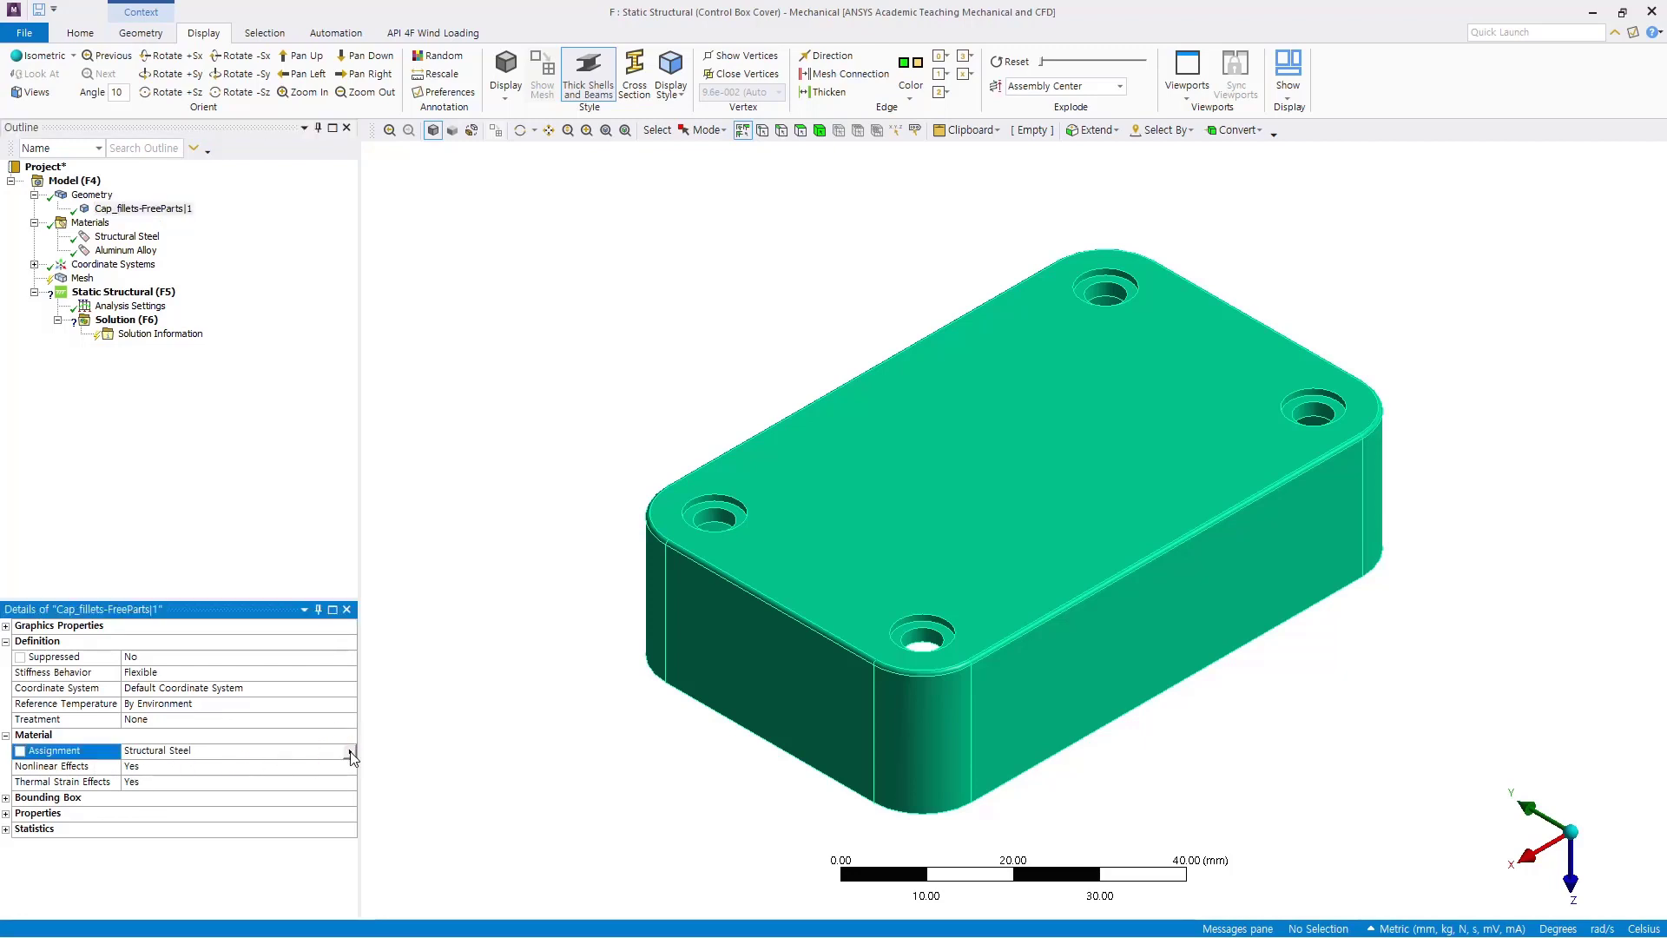
left_click(349, 750)
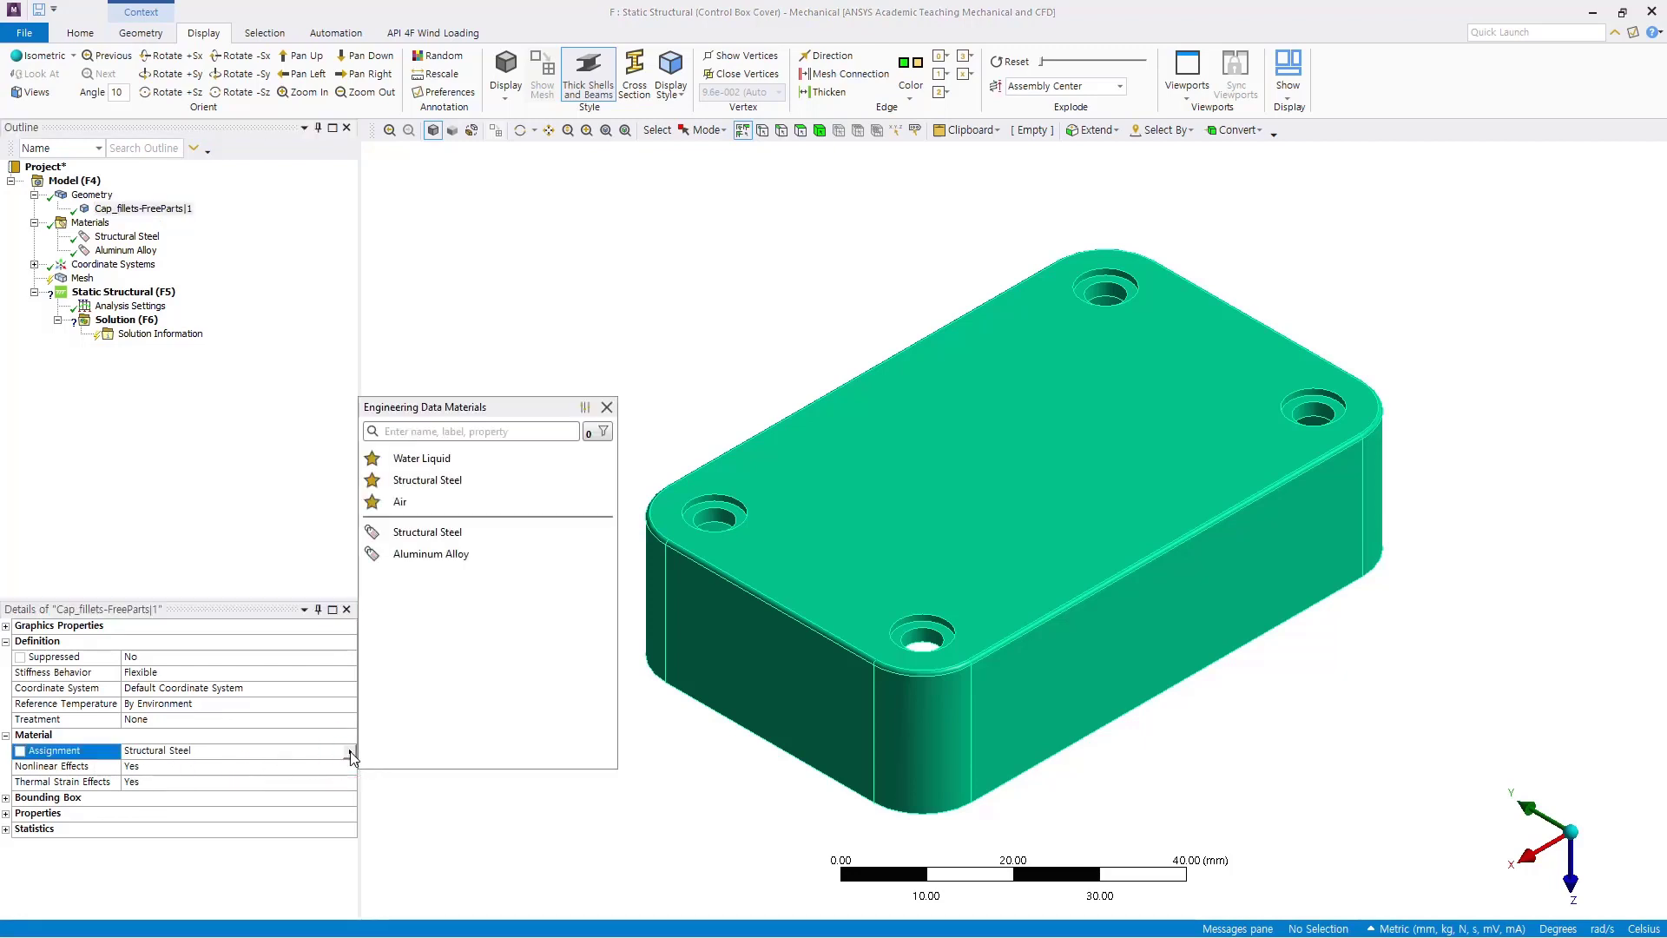
left_click(443, 558)
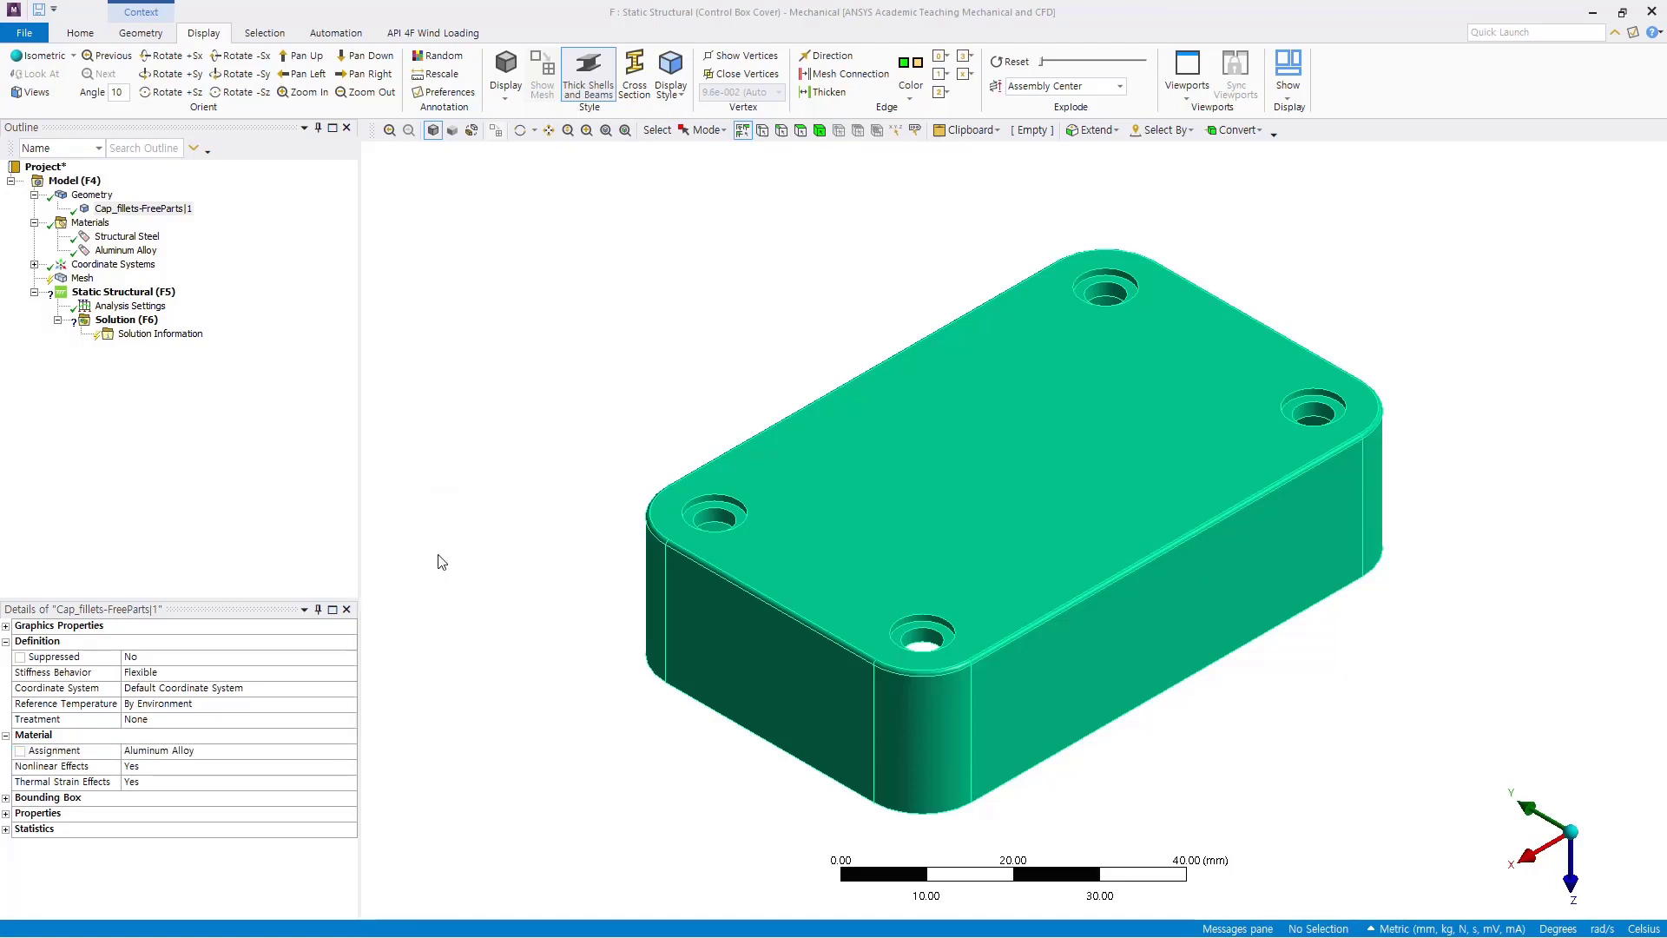
left_click(444, 640)
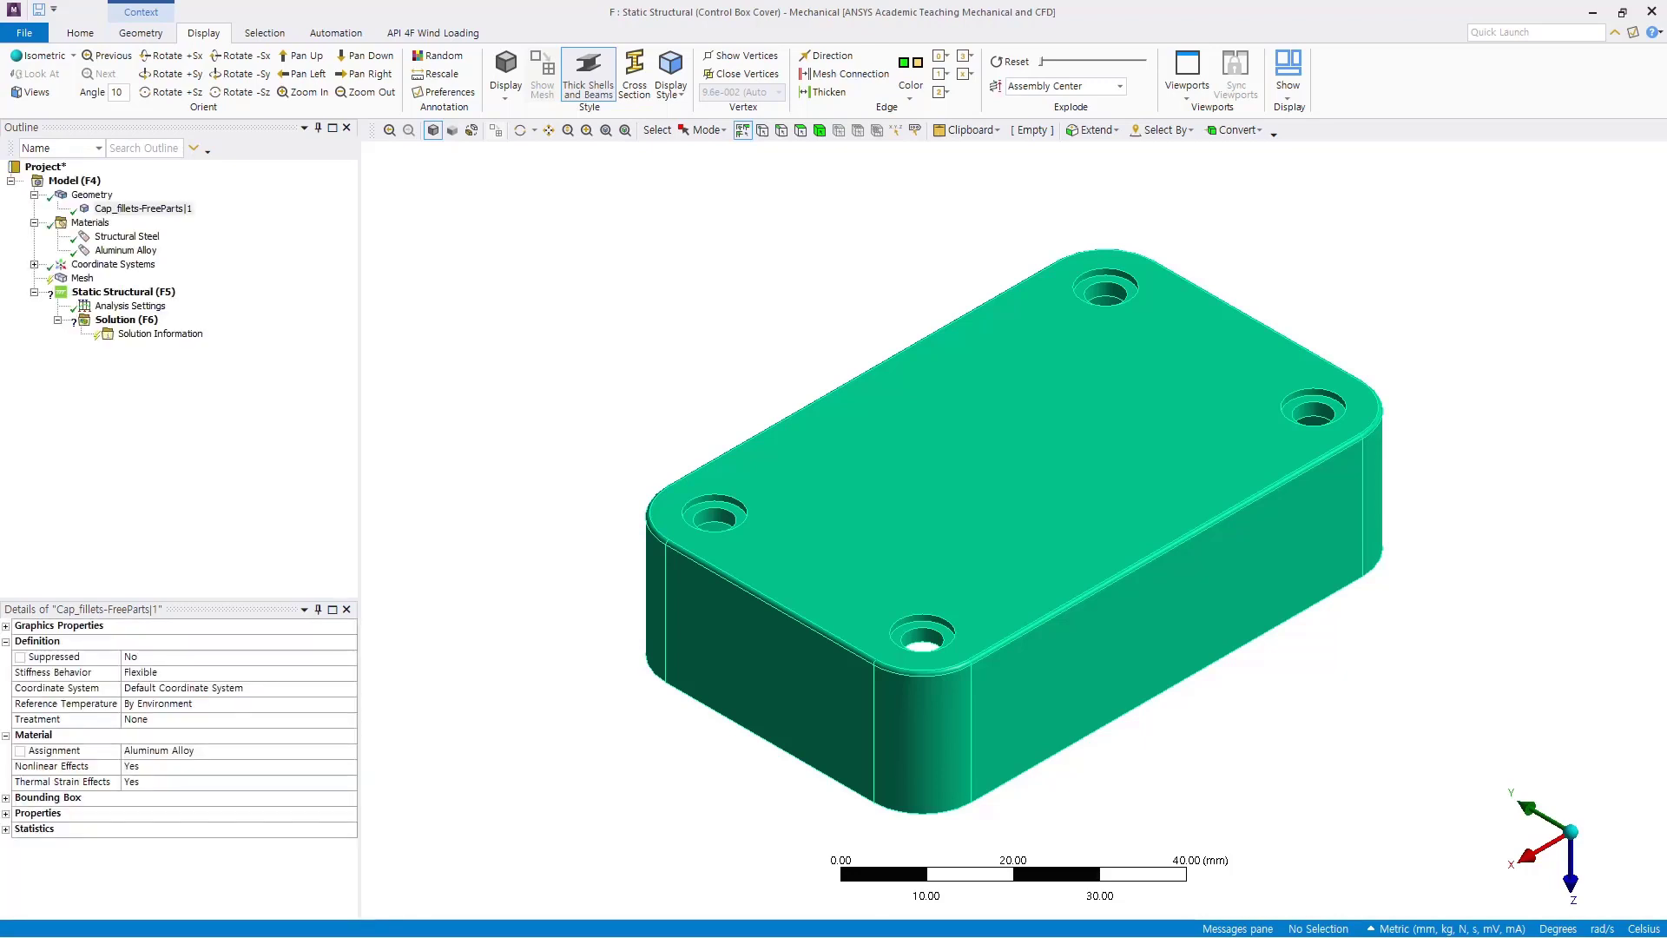
Make the Static Structural branch active and restrict graphics selection to faces
left_click(544, 311)
left_click(93, 196)
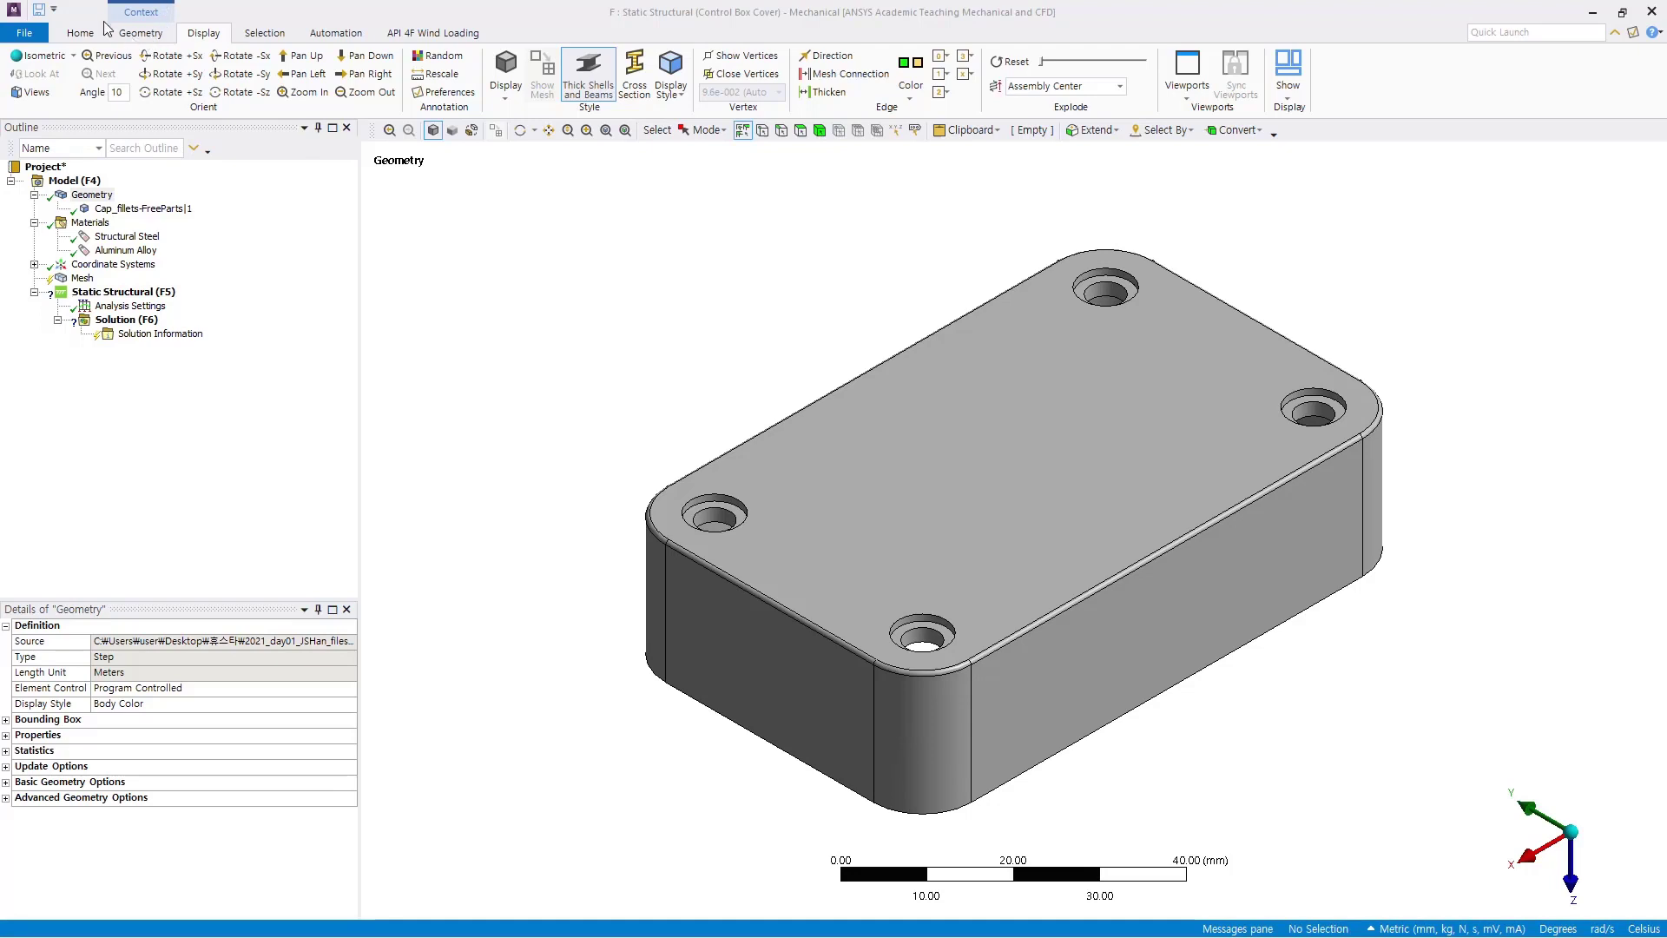
left_click(93, 199)
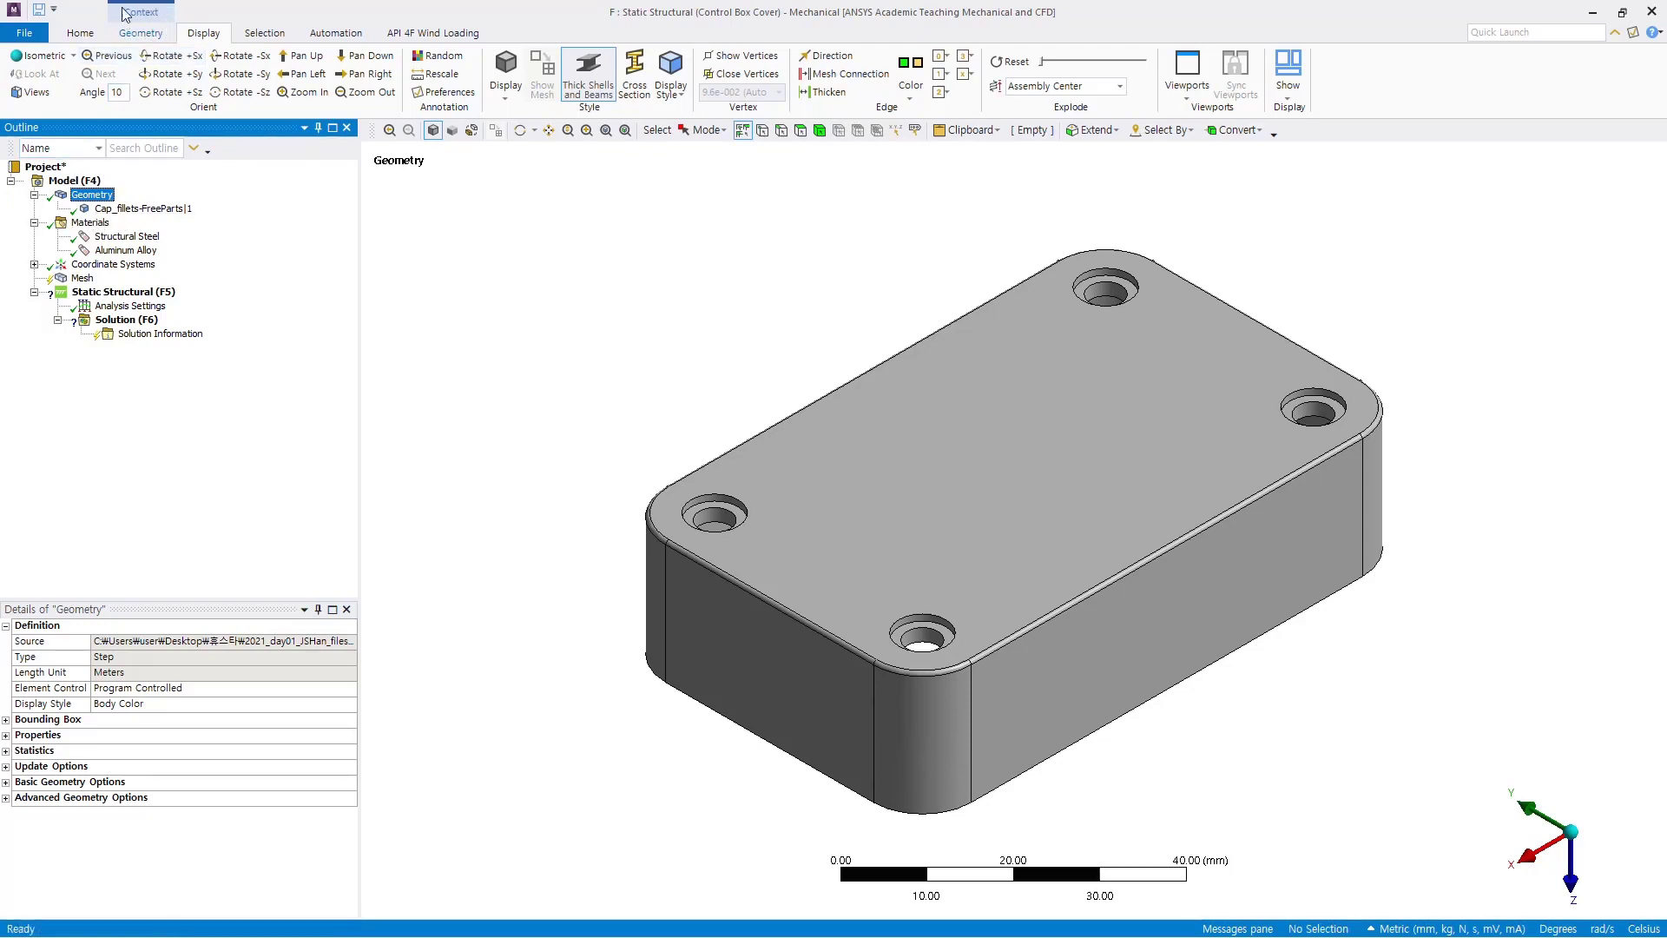
left_click(117, 295)
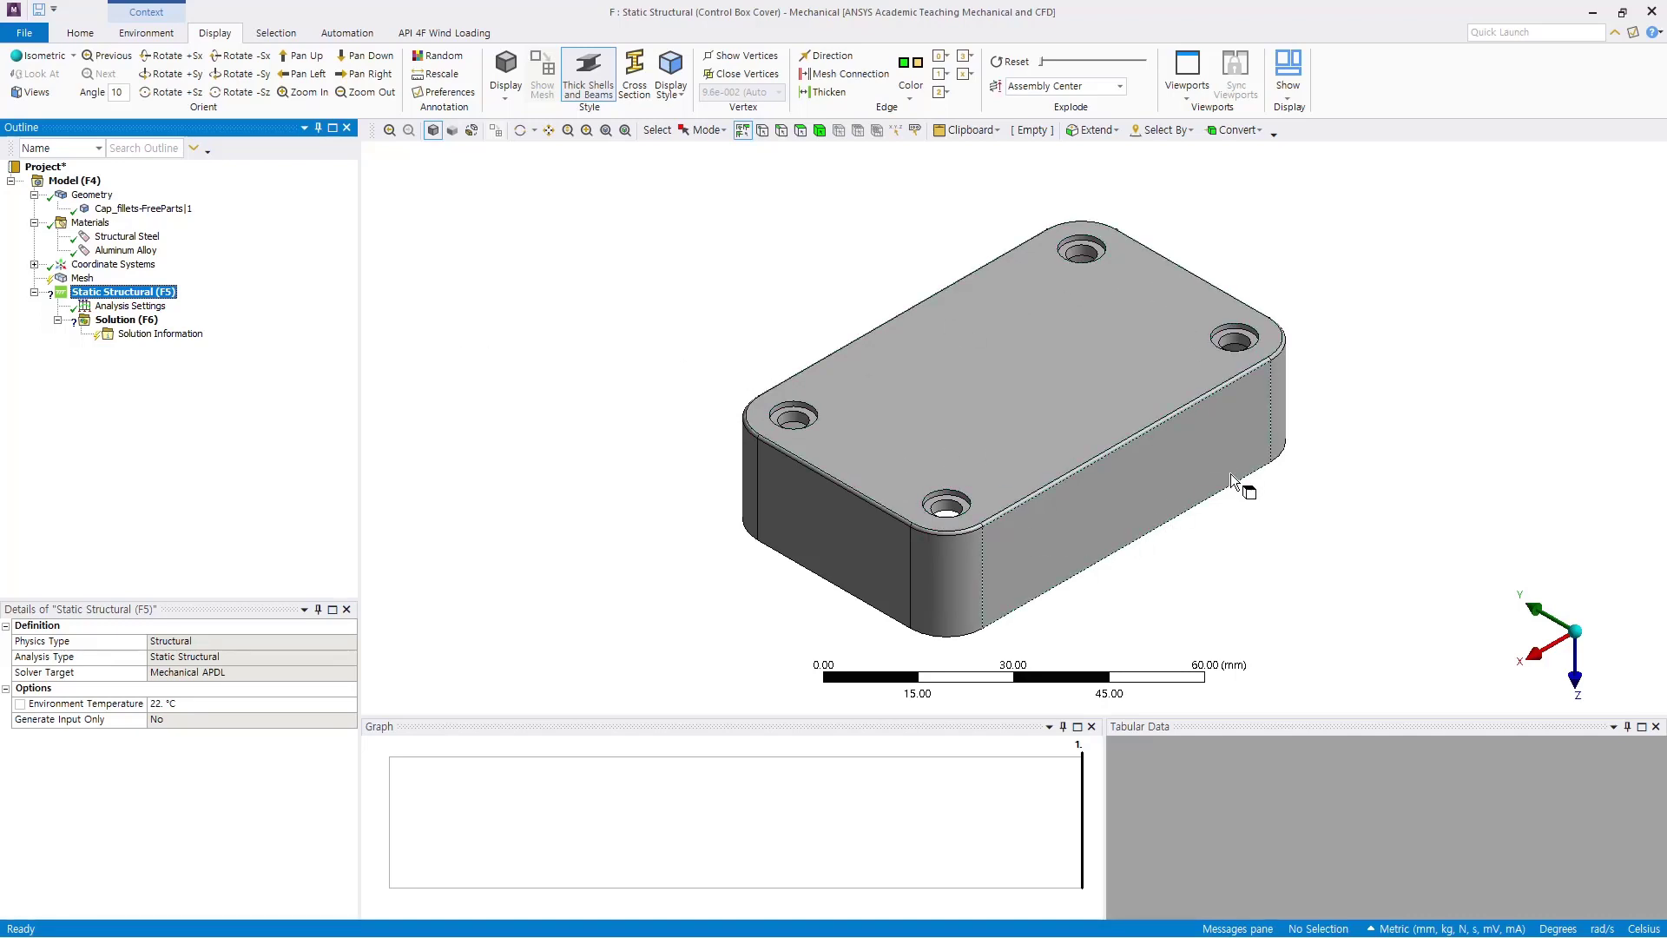
left_click(799, 130)
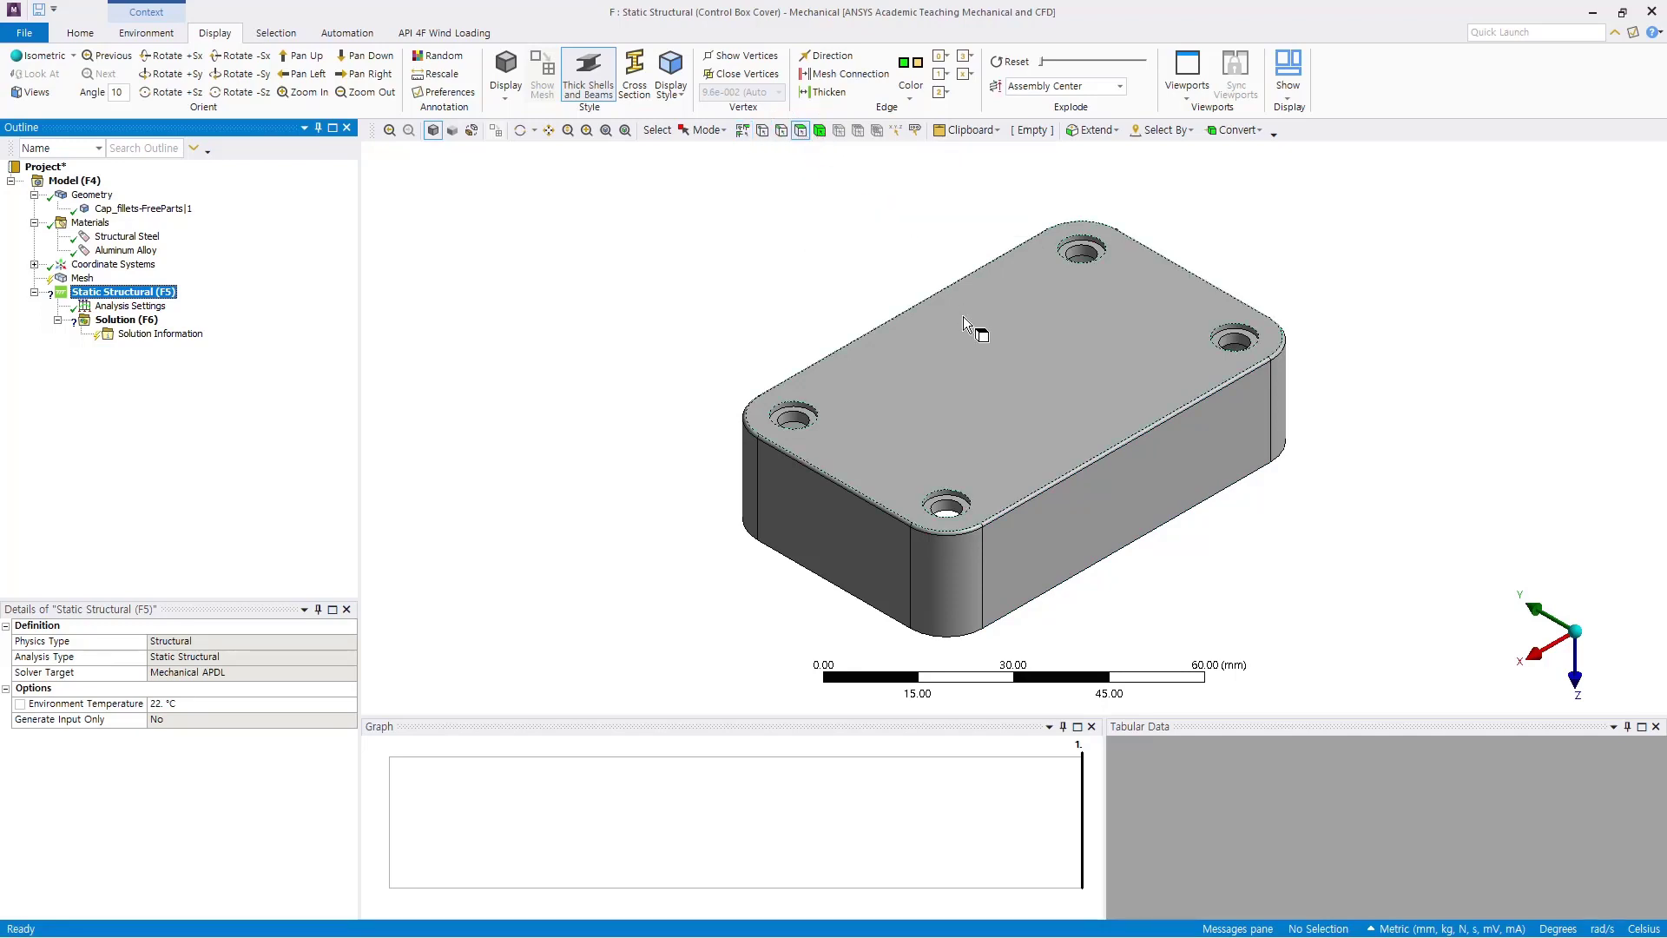
left_click(996, 373)
left_click(1104, 497, "ctrl")
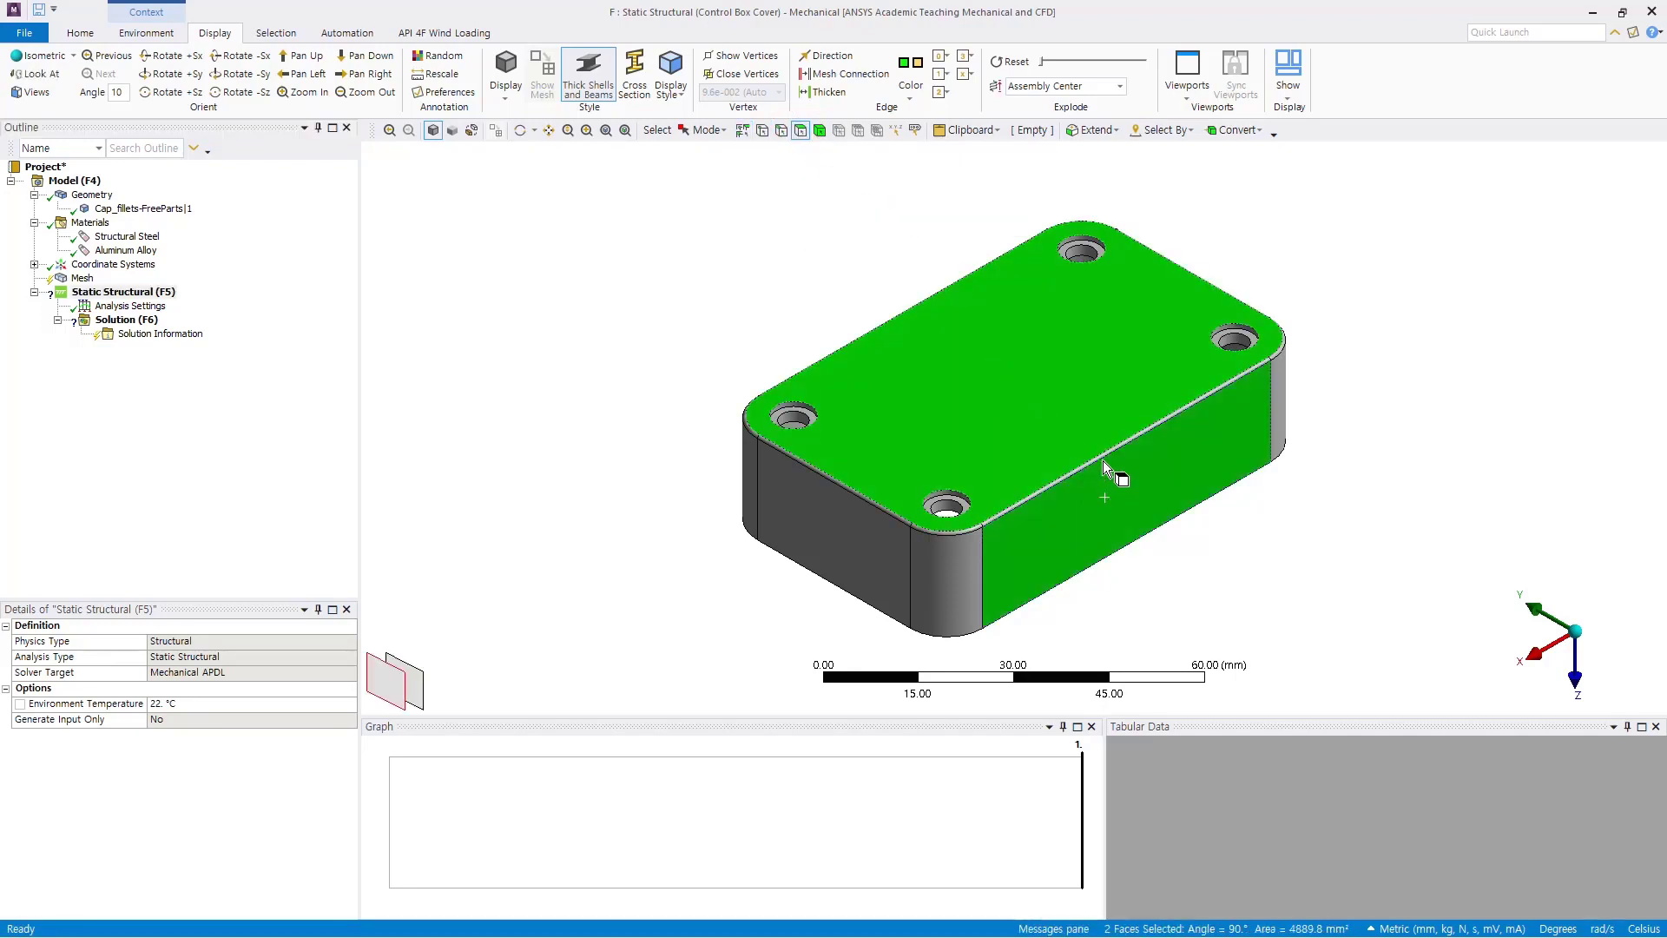
left_click(1102, 455, "ctrl")
left_click(961, 529, "ctrl")
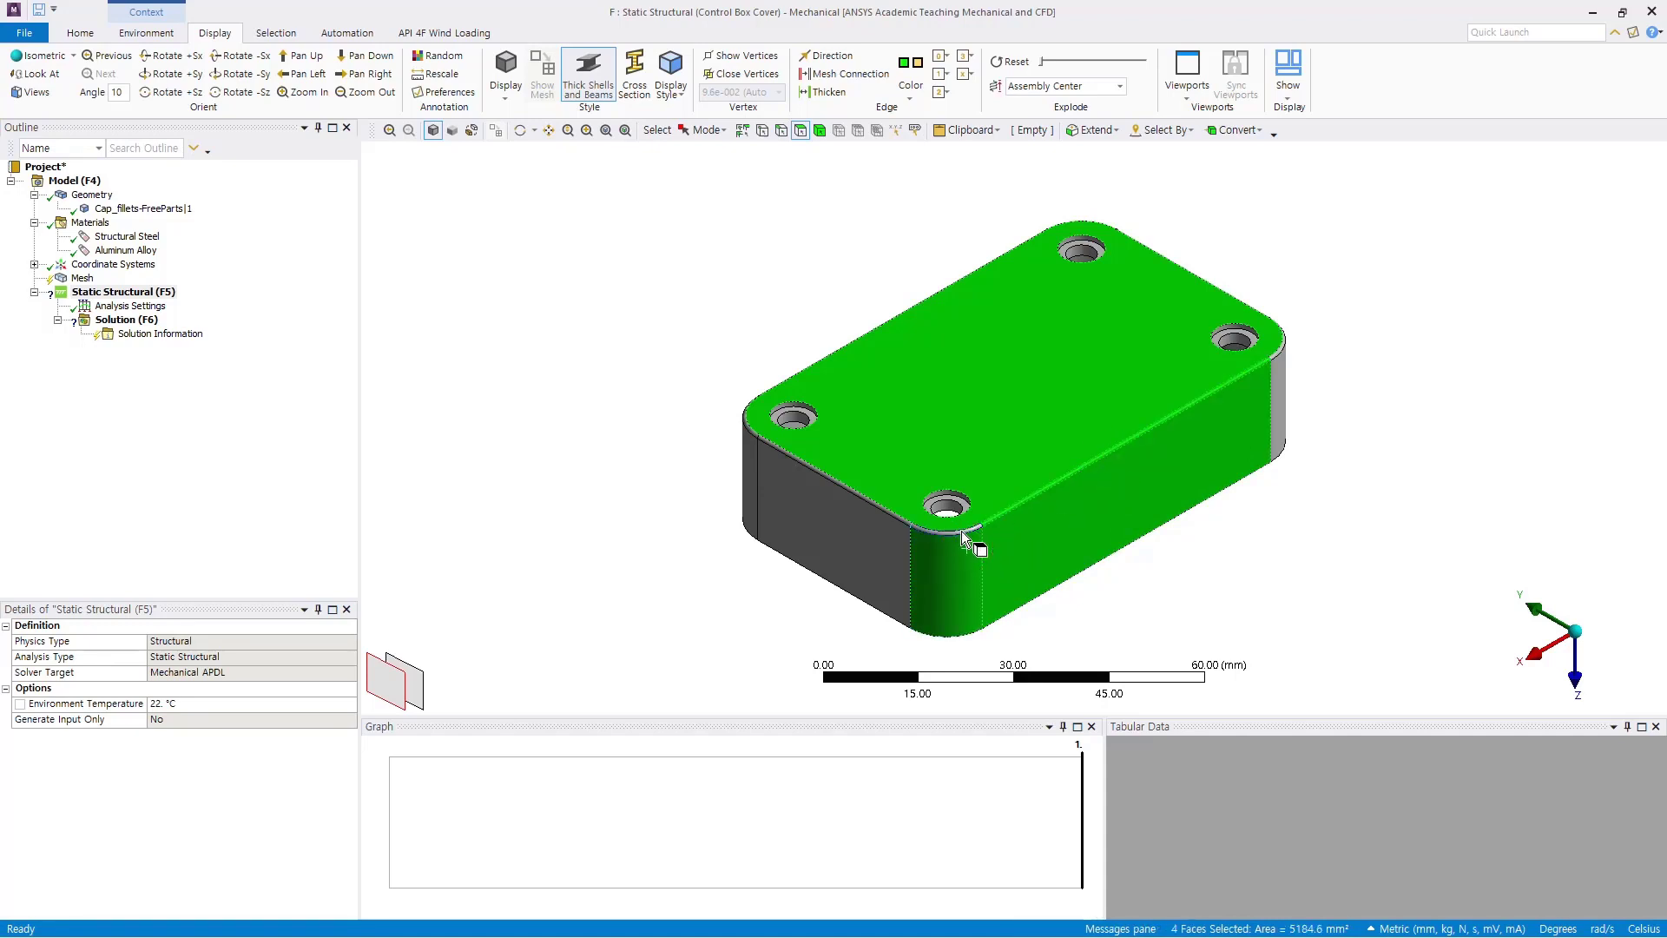
left_click(878, 525, "ctrl")
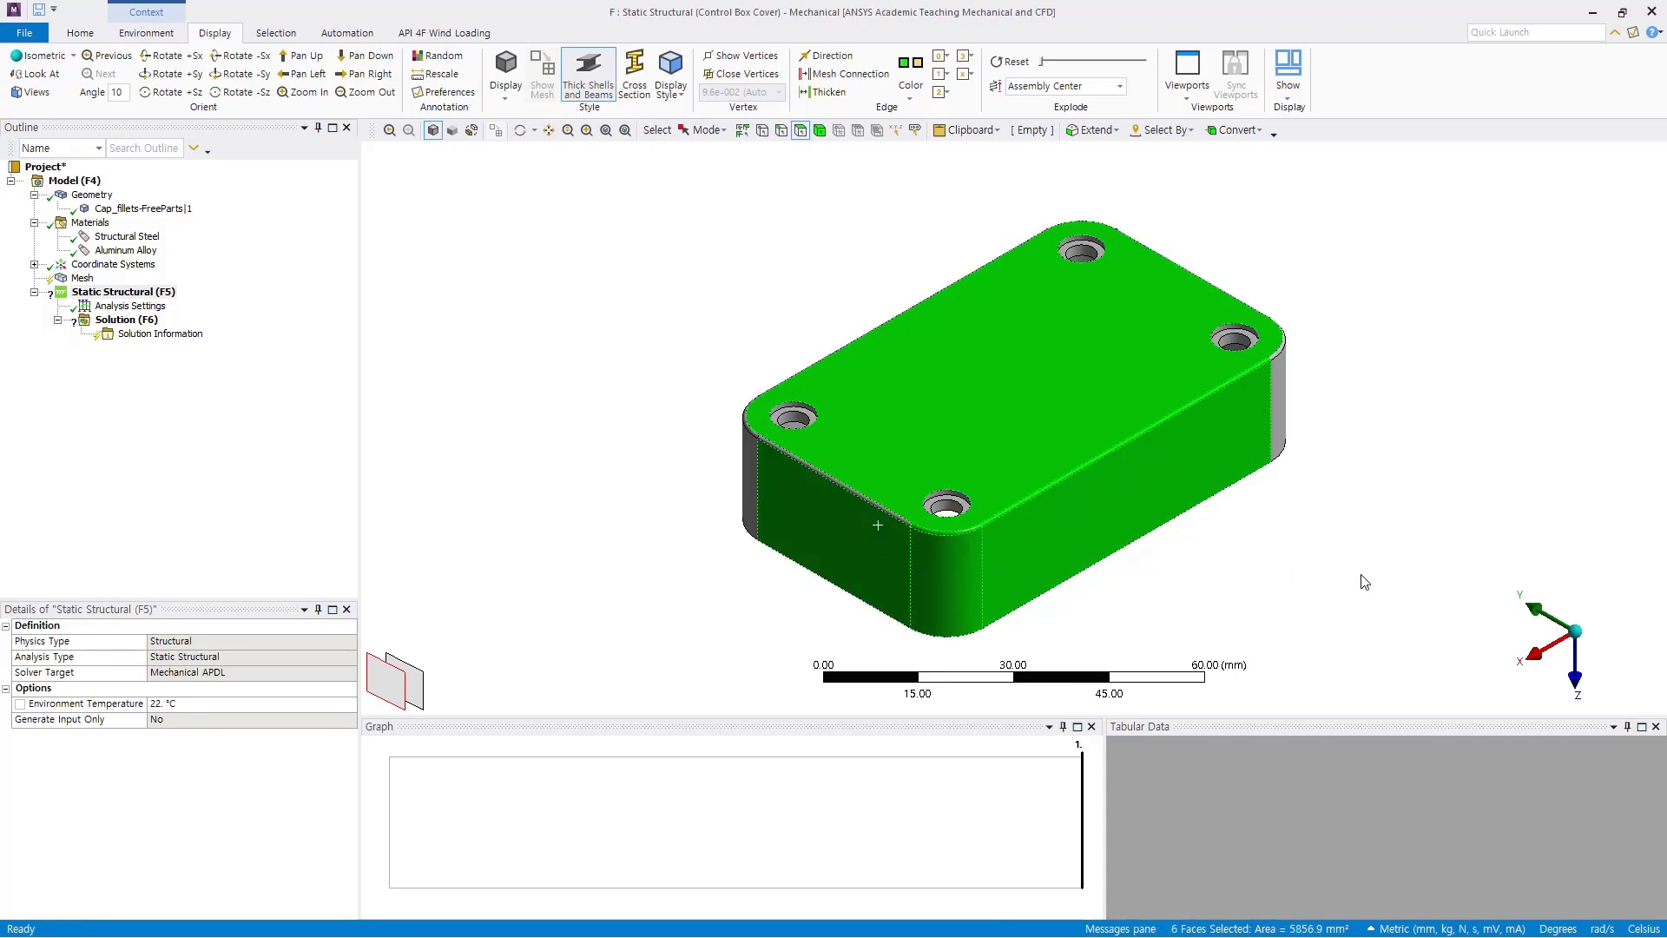
left_click(1305, 580)
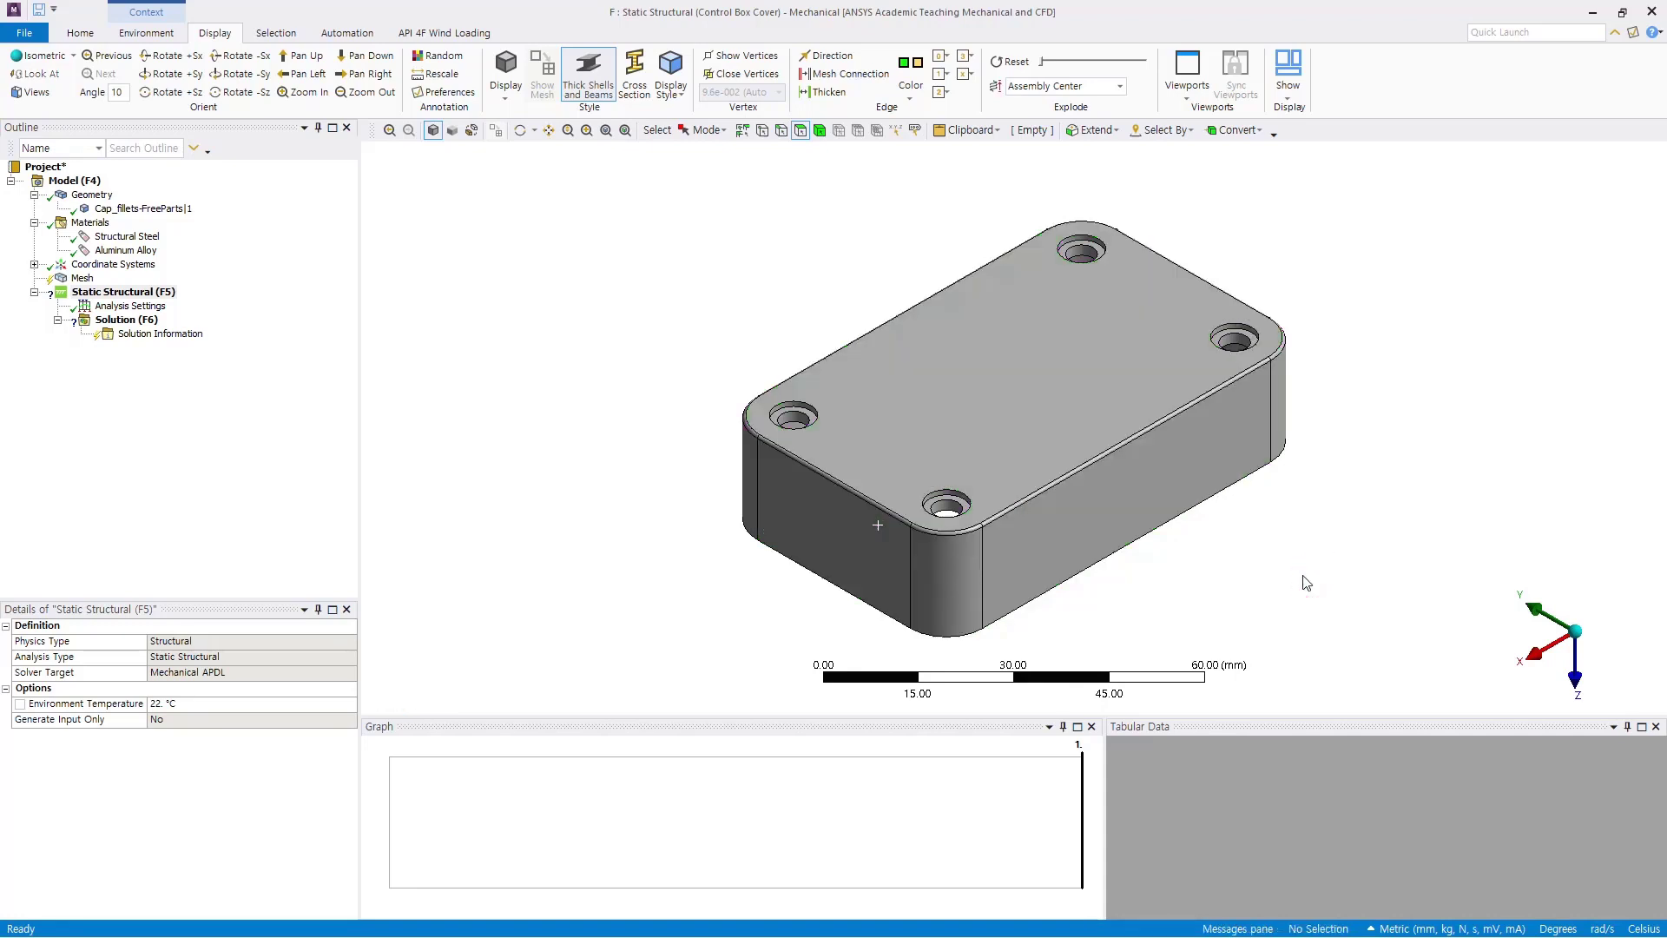
Select the cover's large flat top face and extend the selection to its tangent limits, covering all outer faces
left_click(1030, 357)
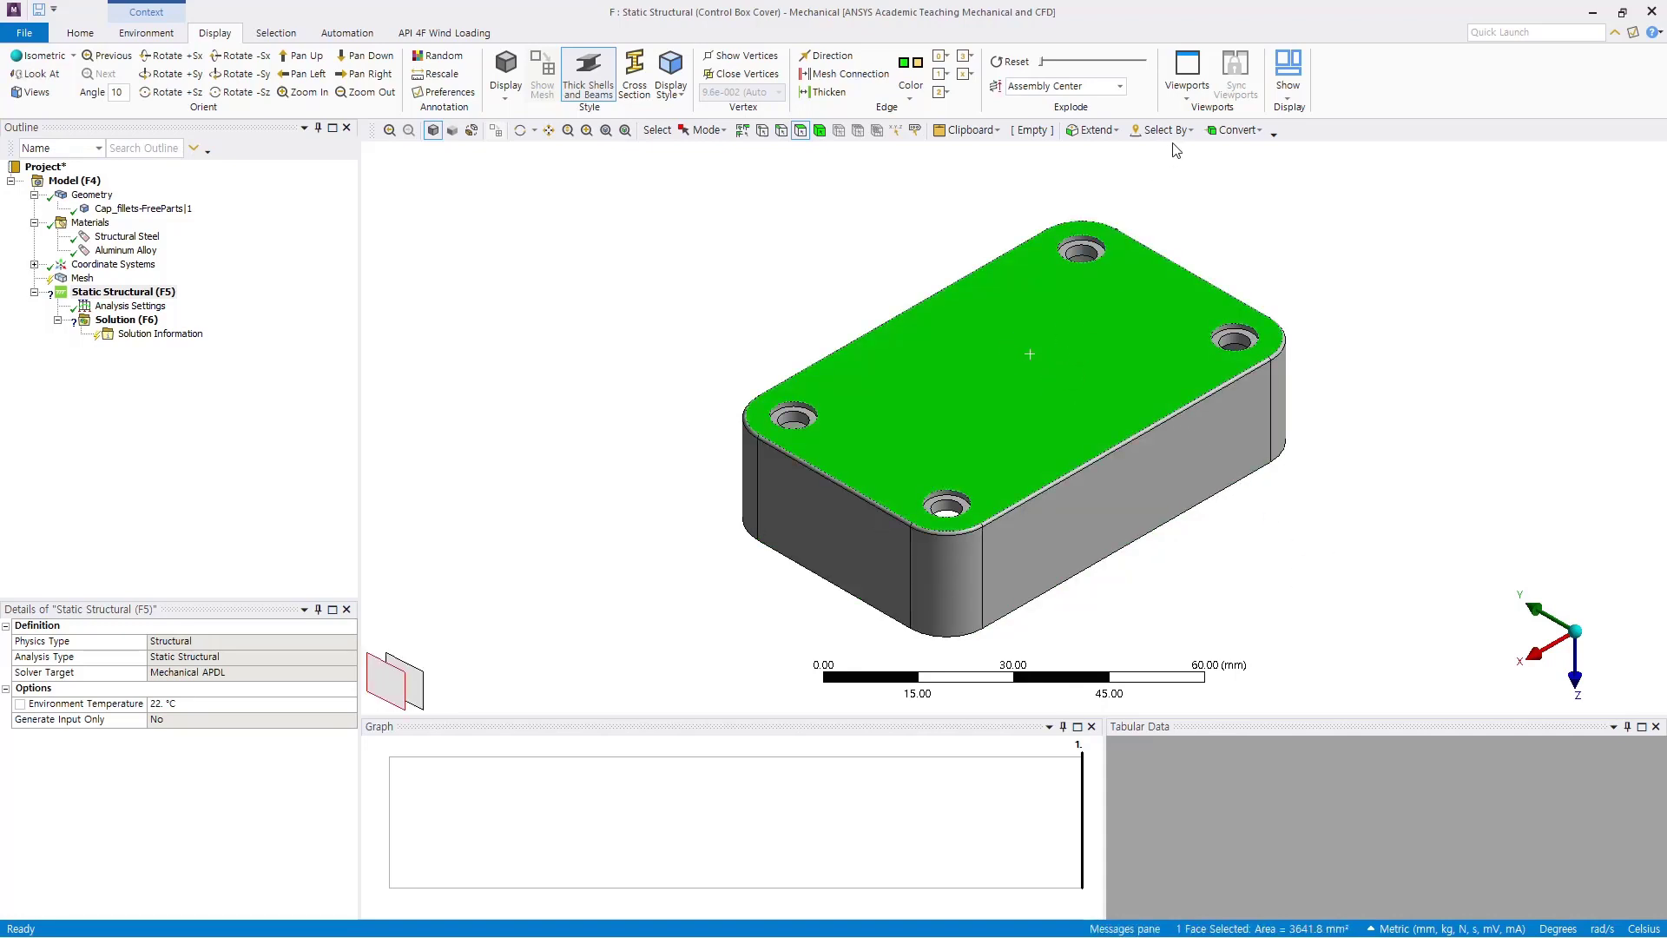
left_click(1194, 132)
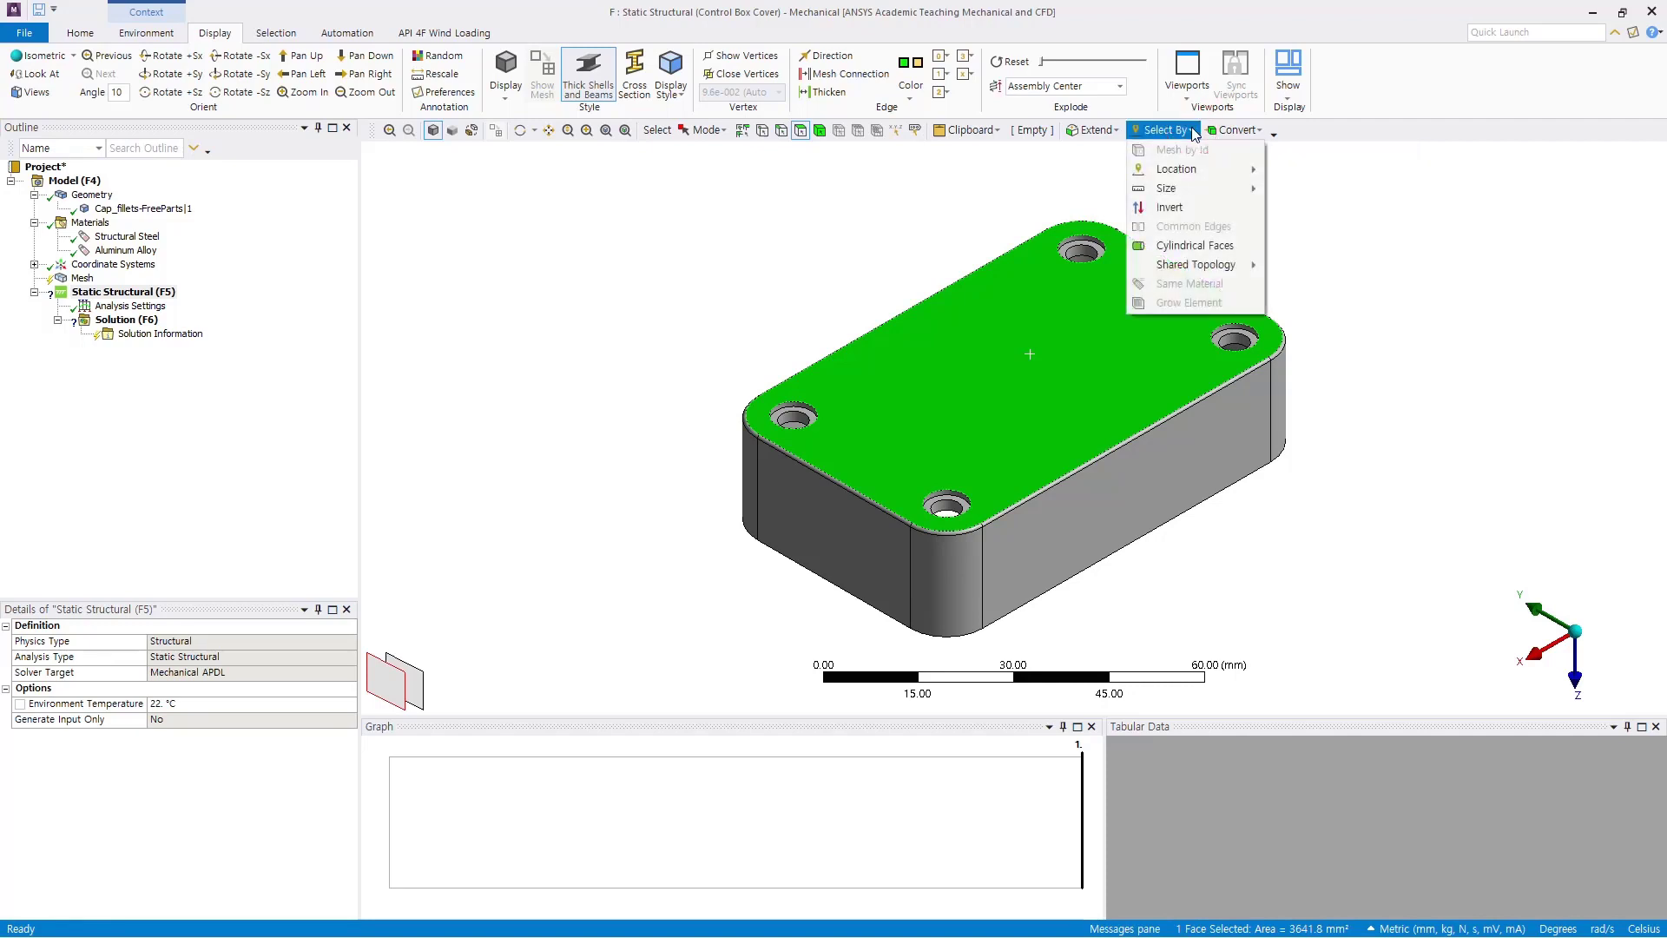
mouse_move(1207, 189)
left_click(1114, 132)
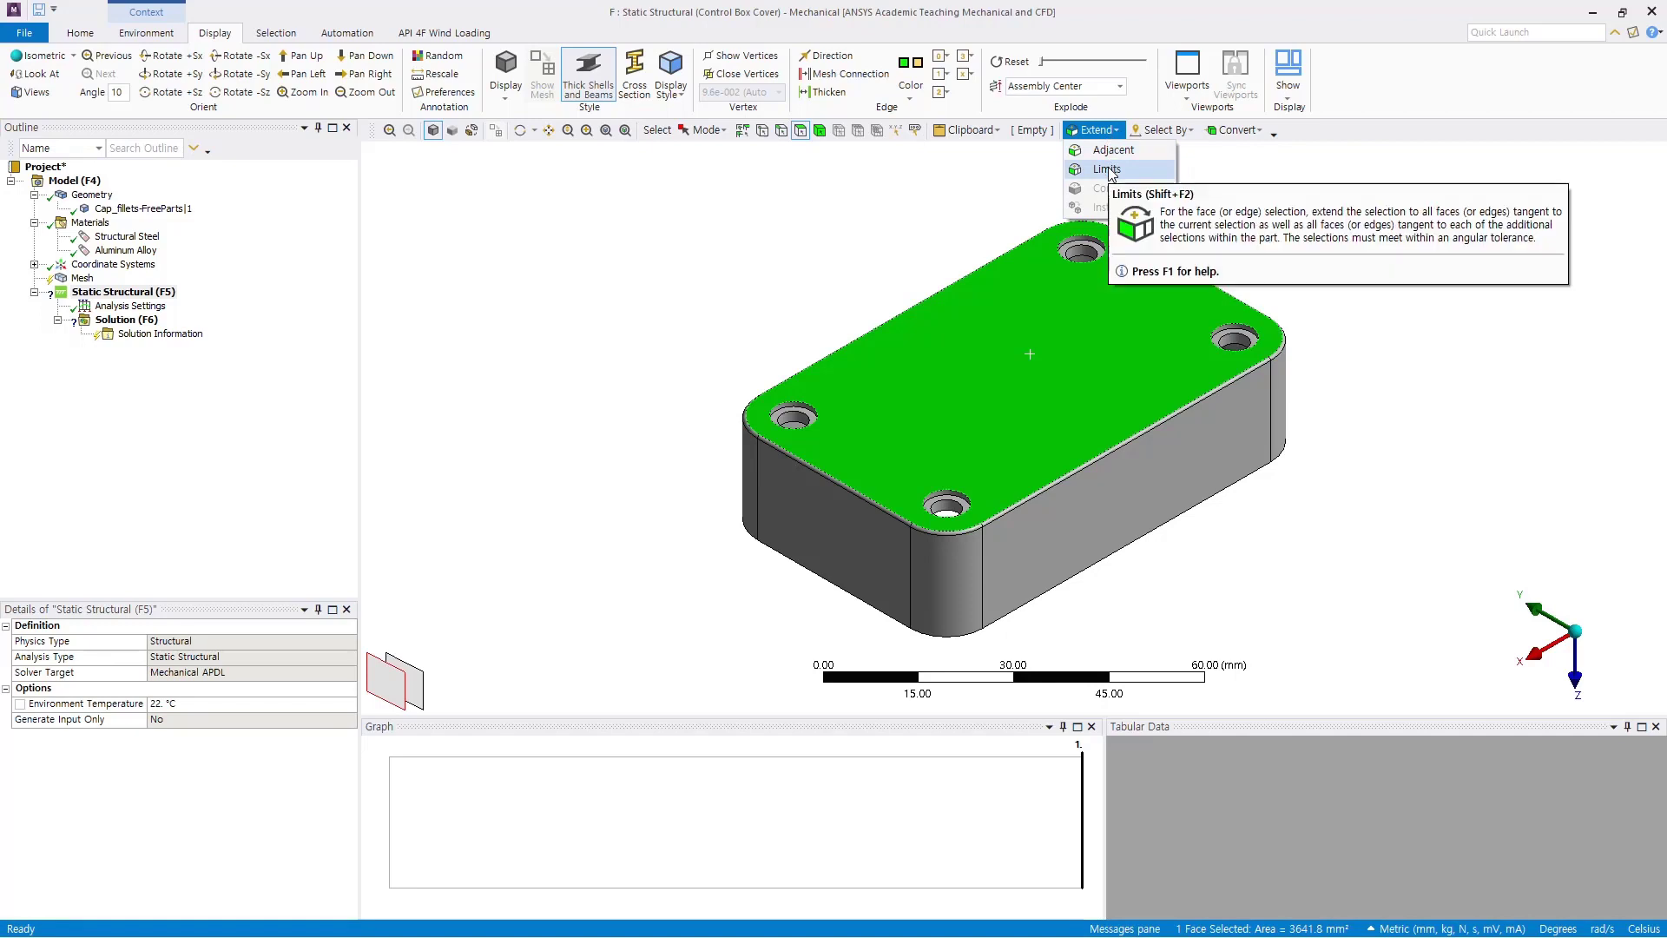
left_click(1108, 170)
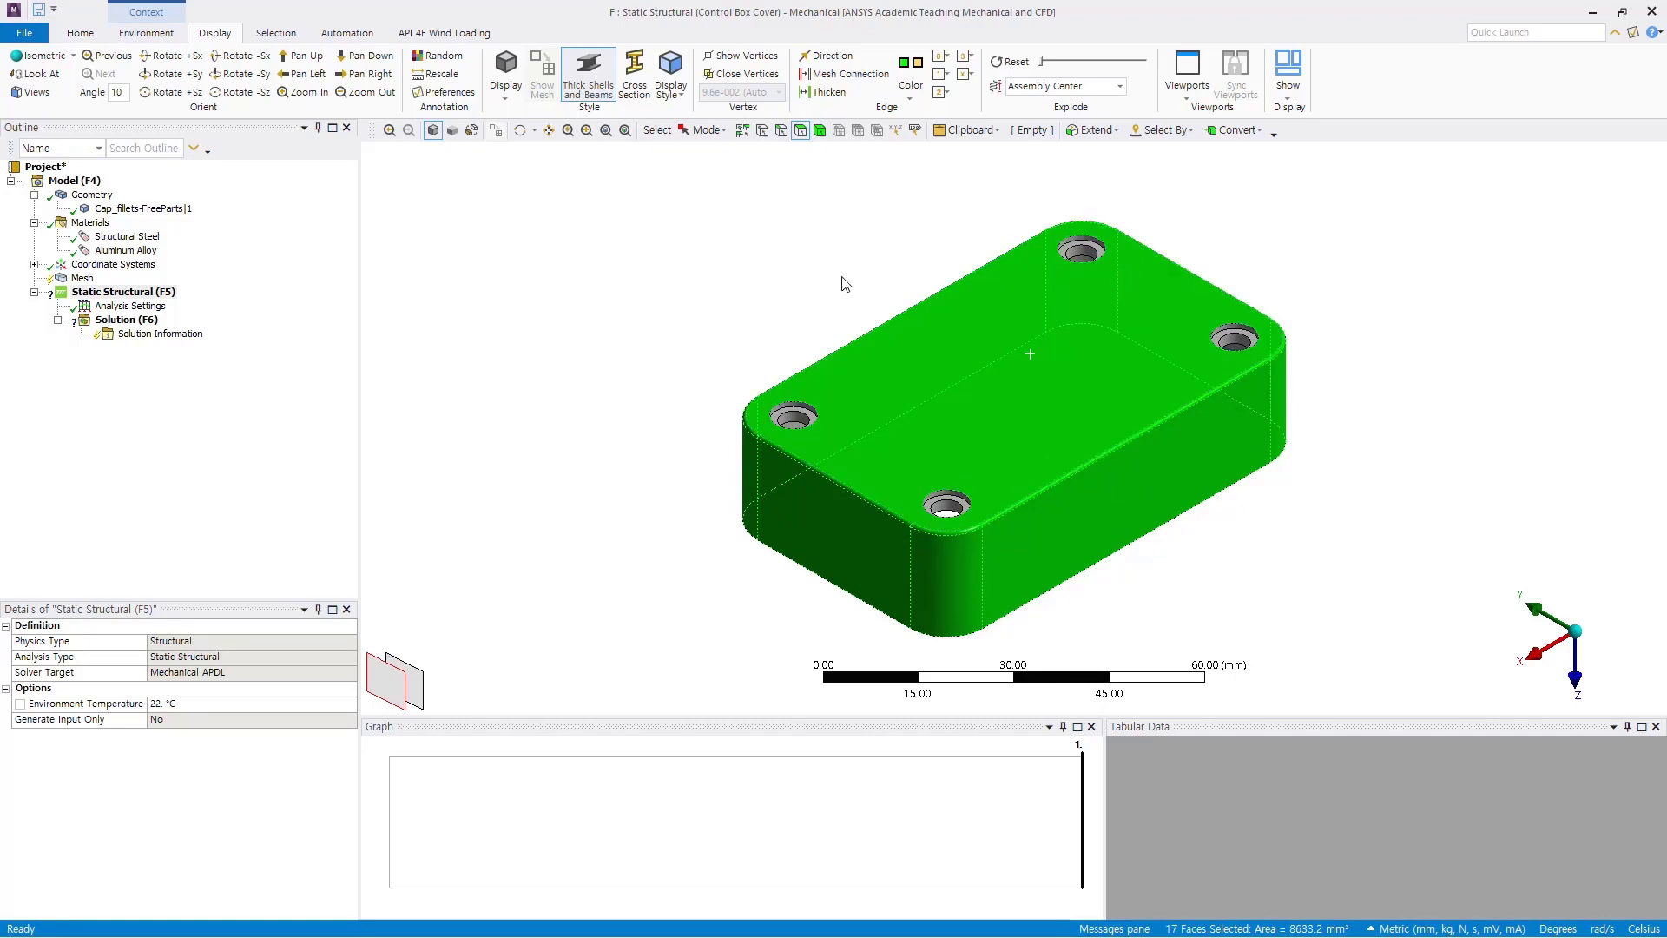
Insert a Pressure load on the selected outer faces and set its magnitude to 1 MPa
right_click(665, 246)
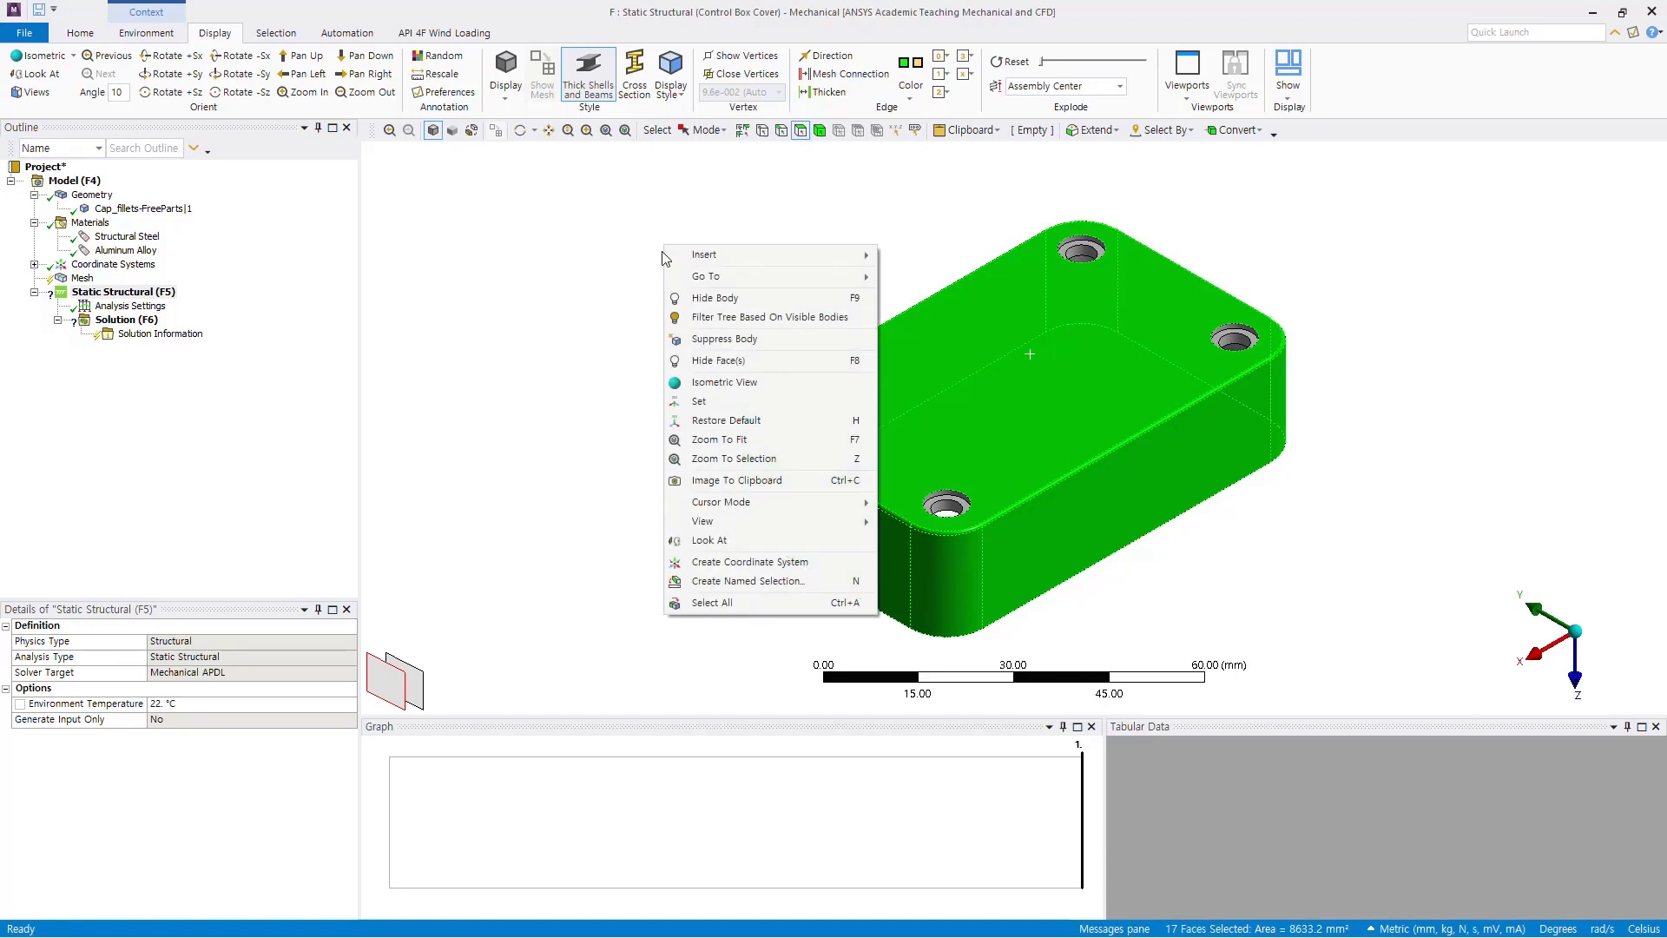
mouse_move(758, 260)
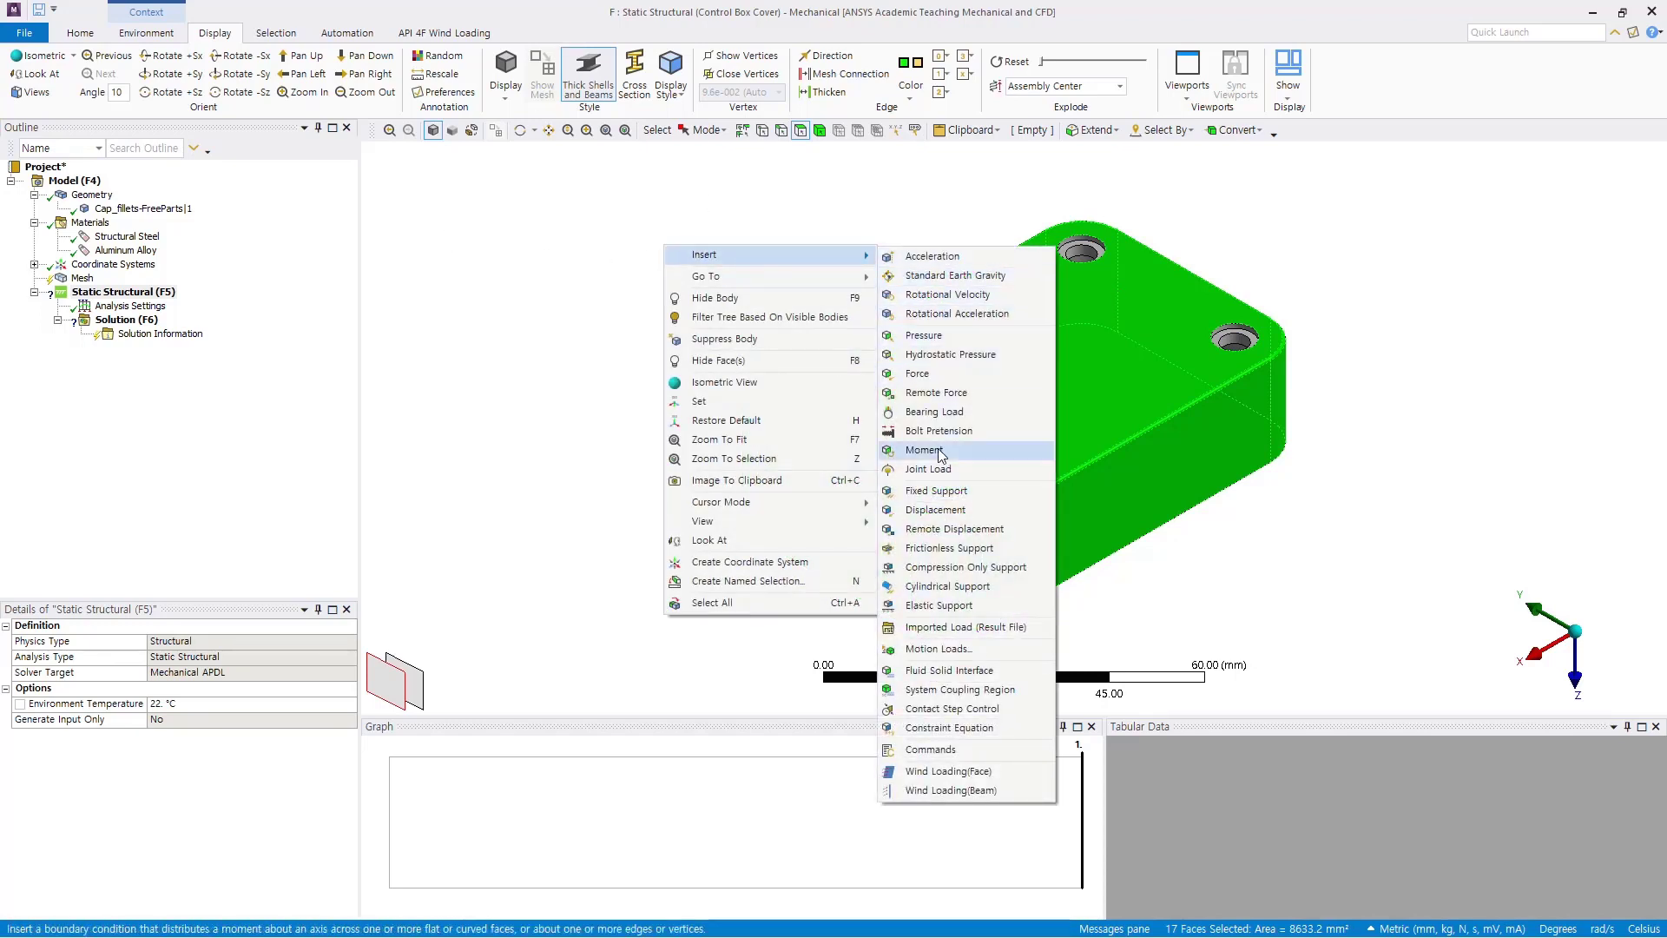
left_click(945, 335)
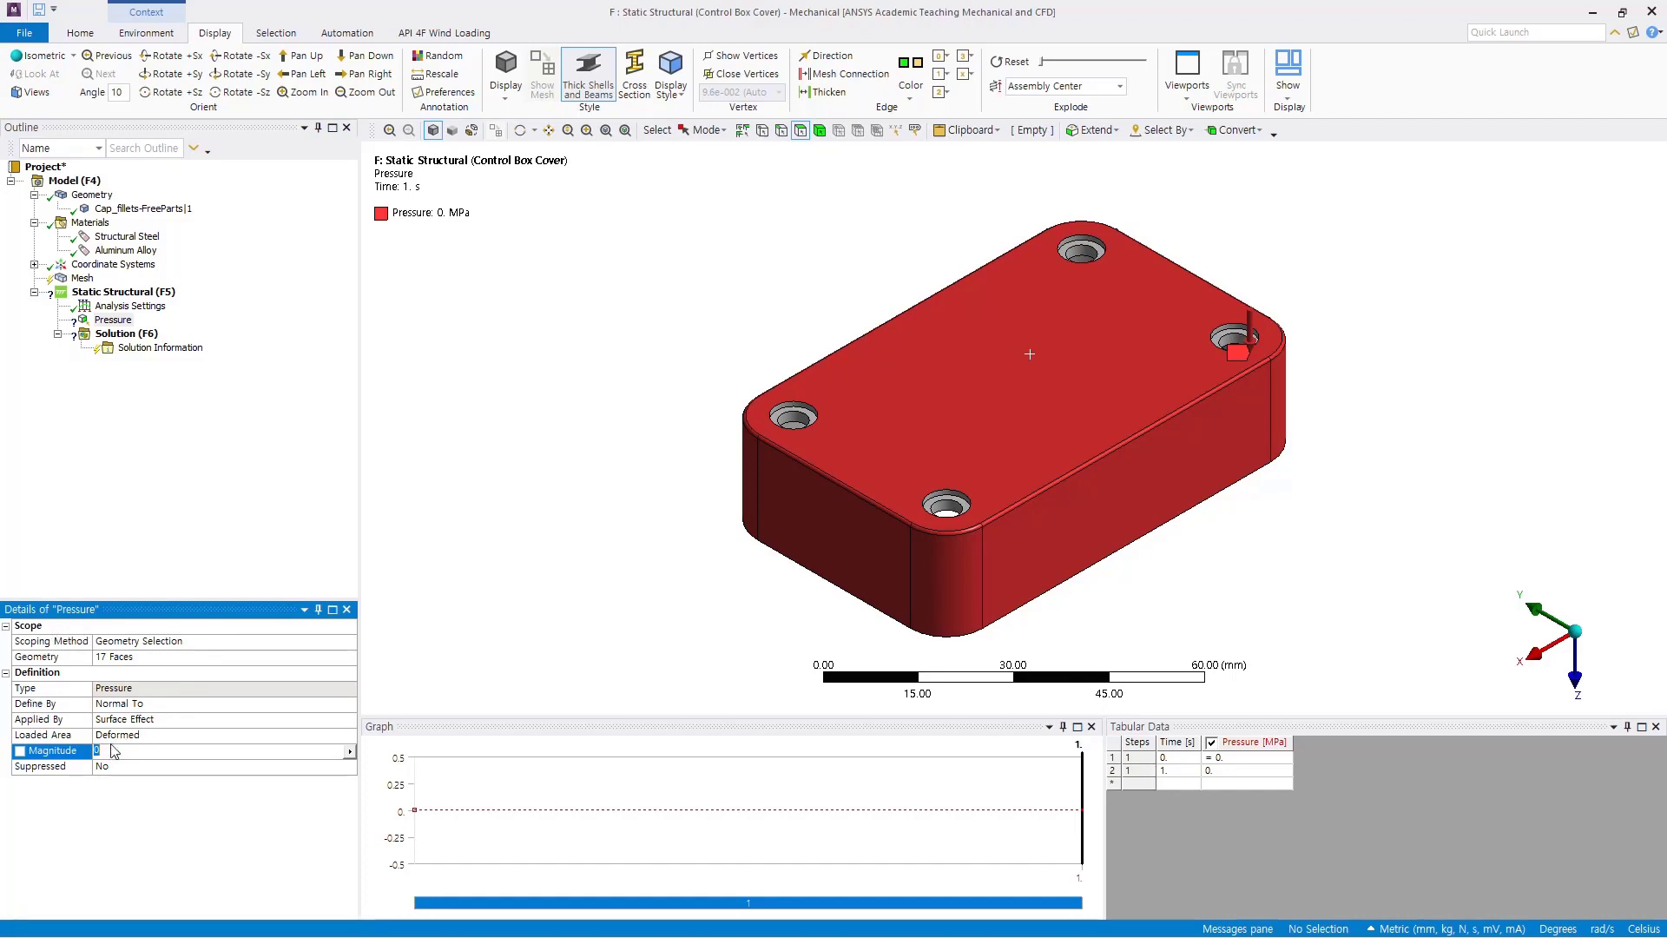
key("Return")
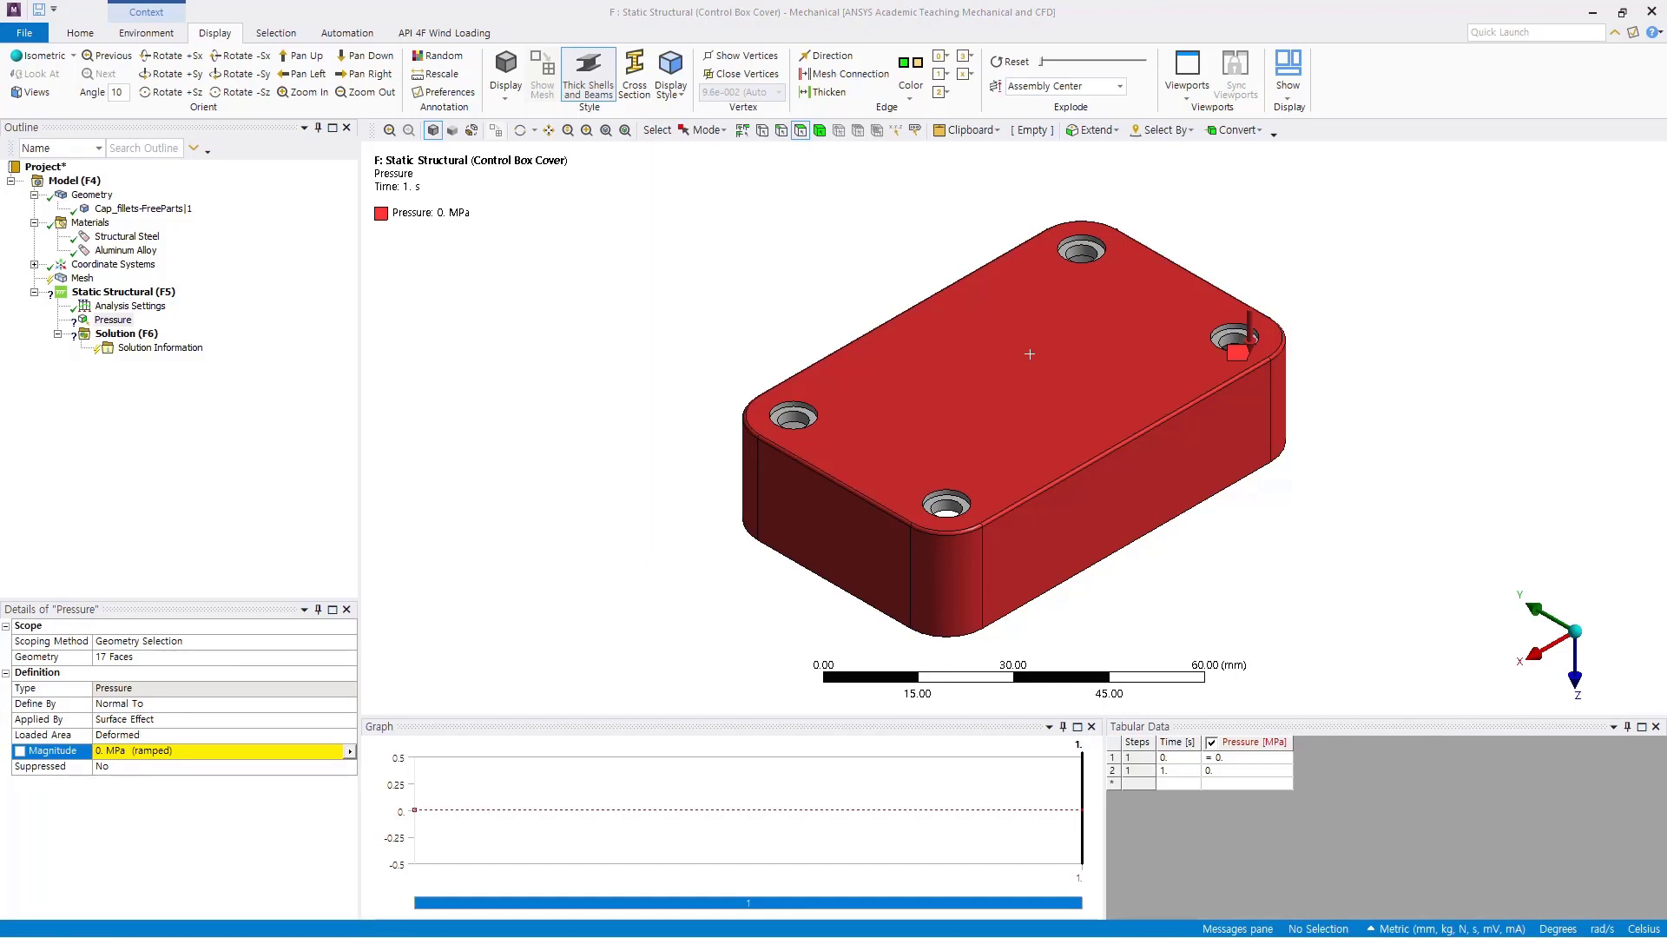
left_click(187, 752)
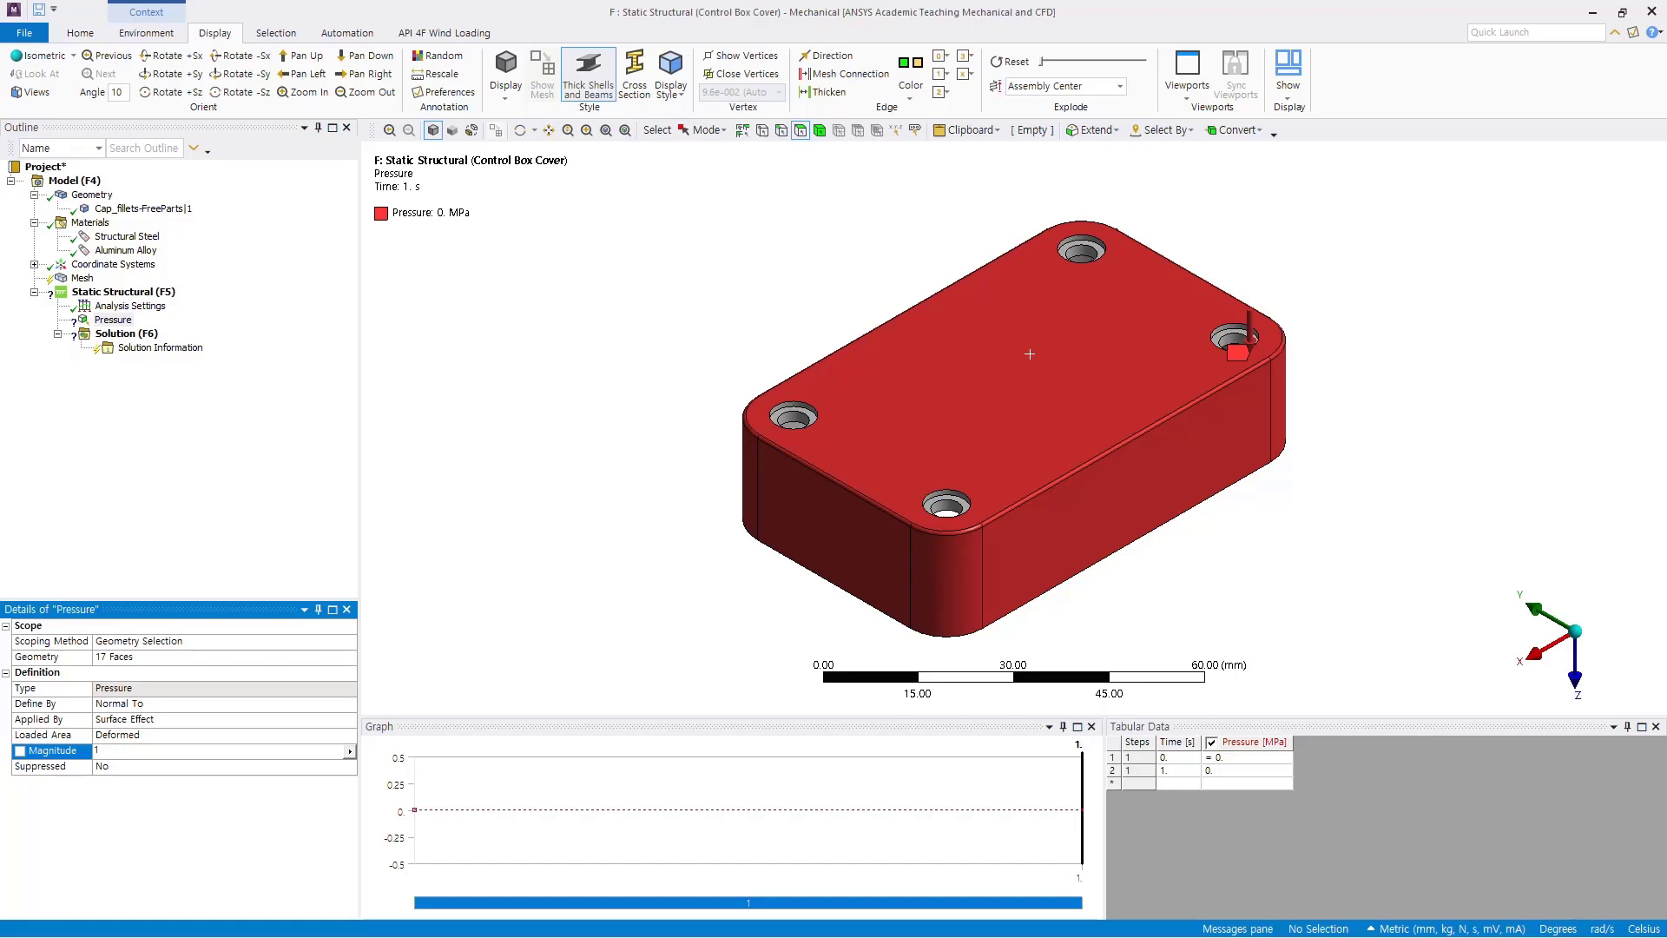
key("Return")
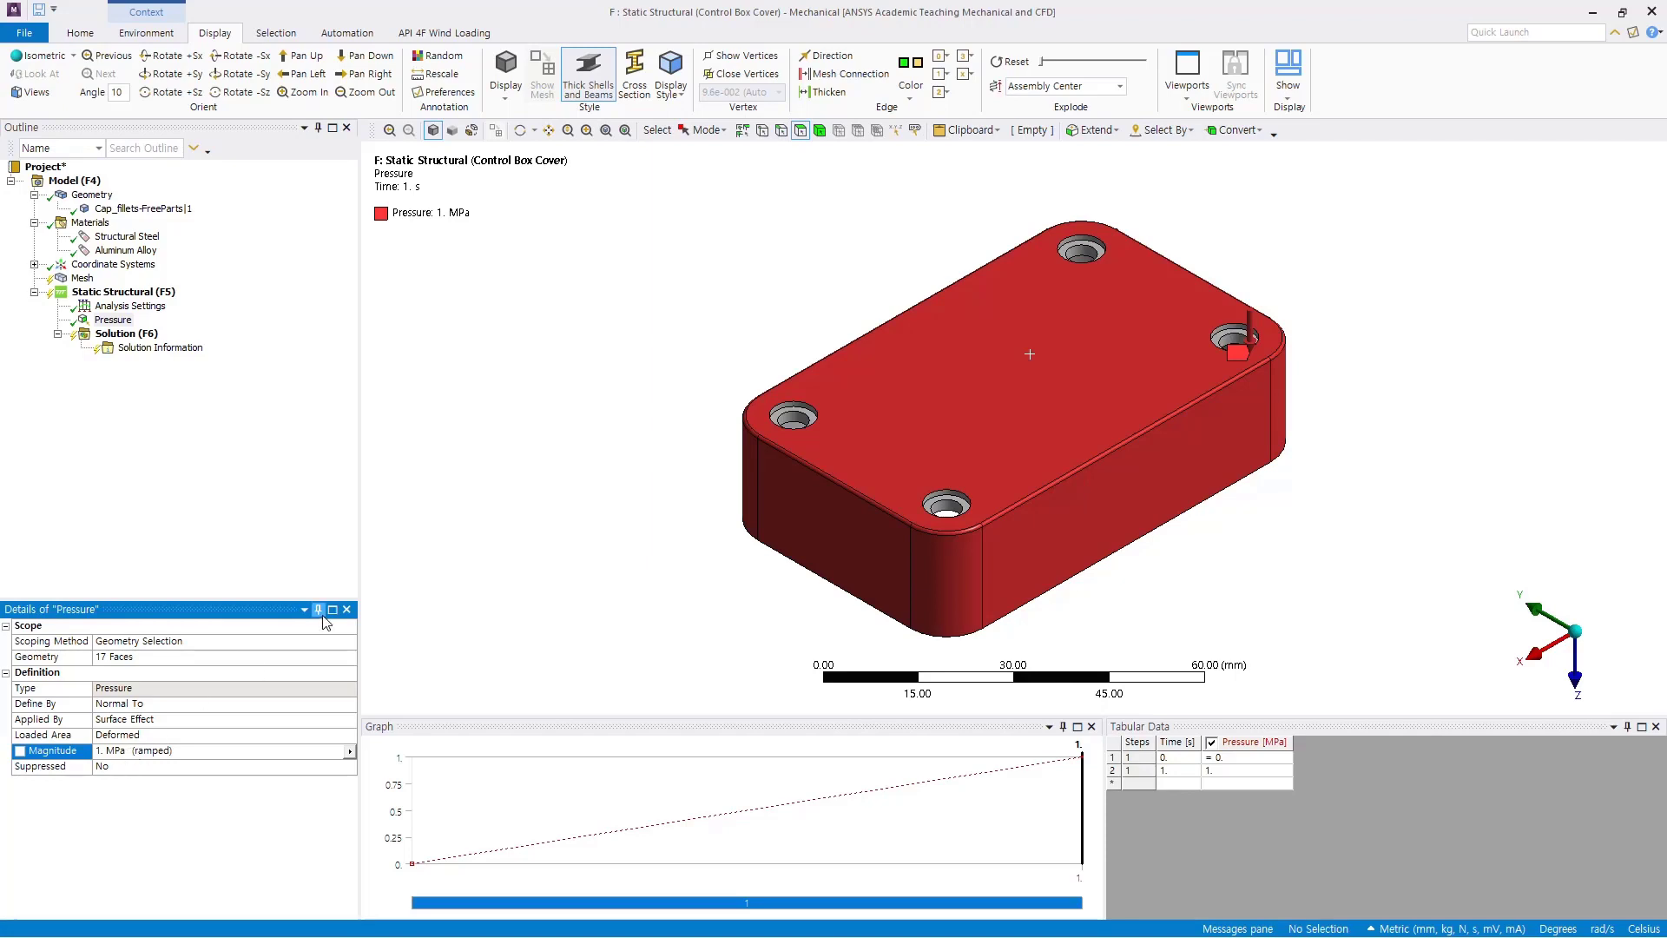
Set the unit system to Metric (mm, kg, N, s, mV, mA)
left_click(78, 32)
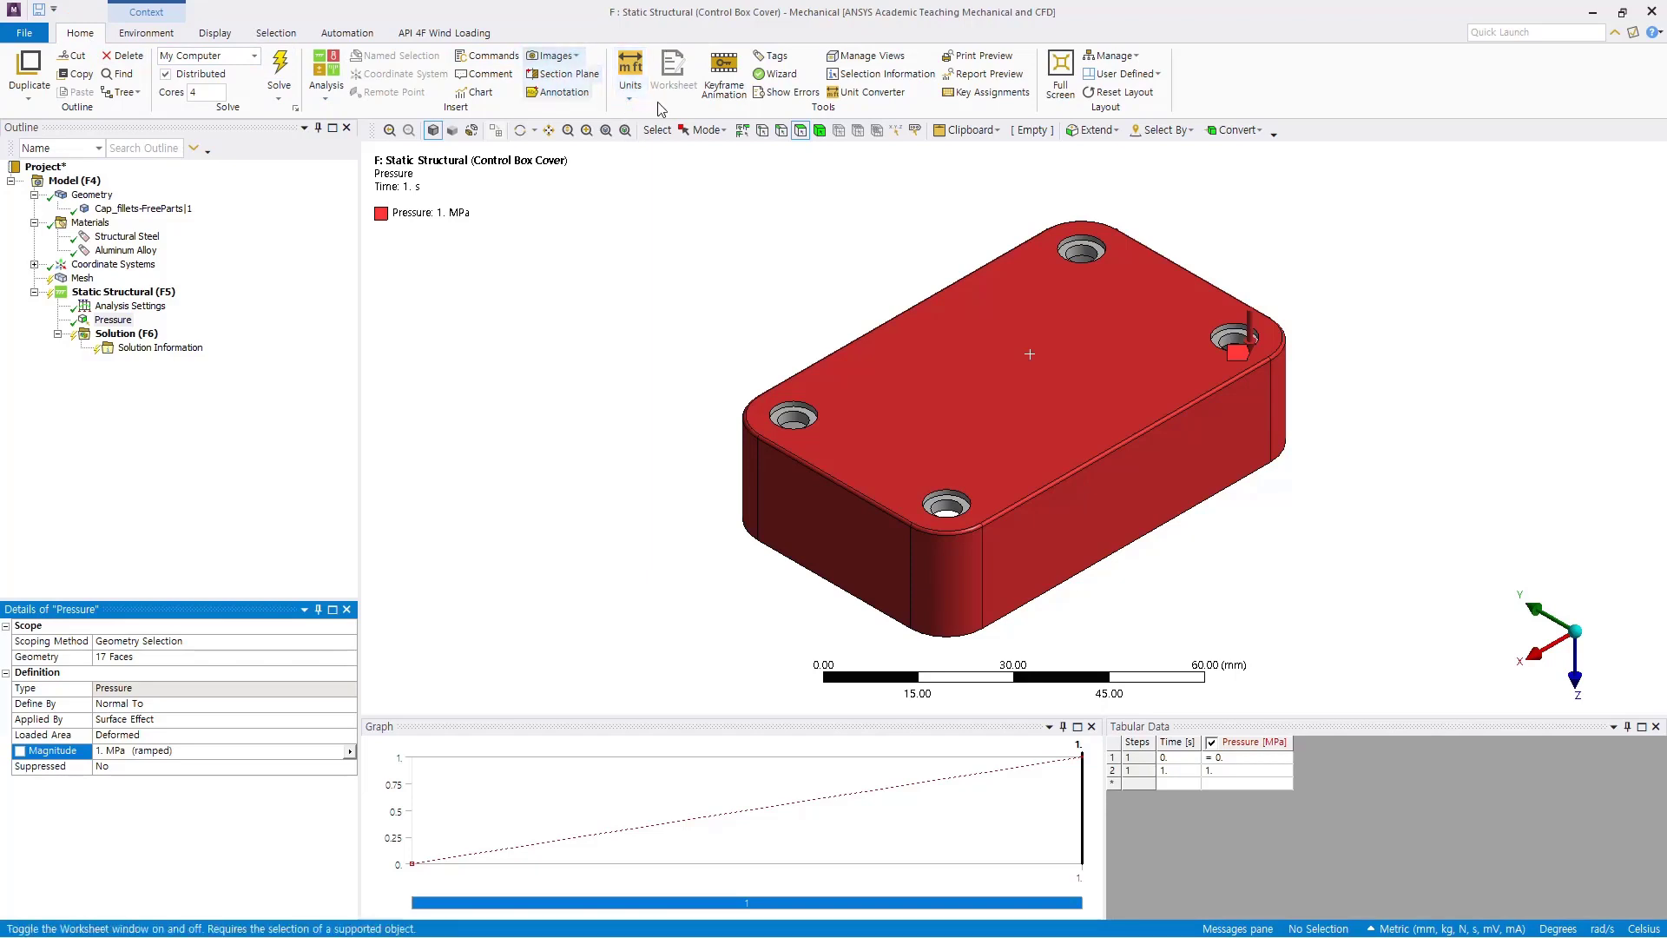
left_click(631, 95)
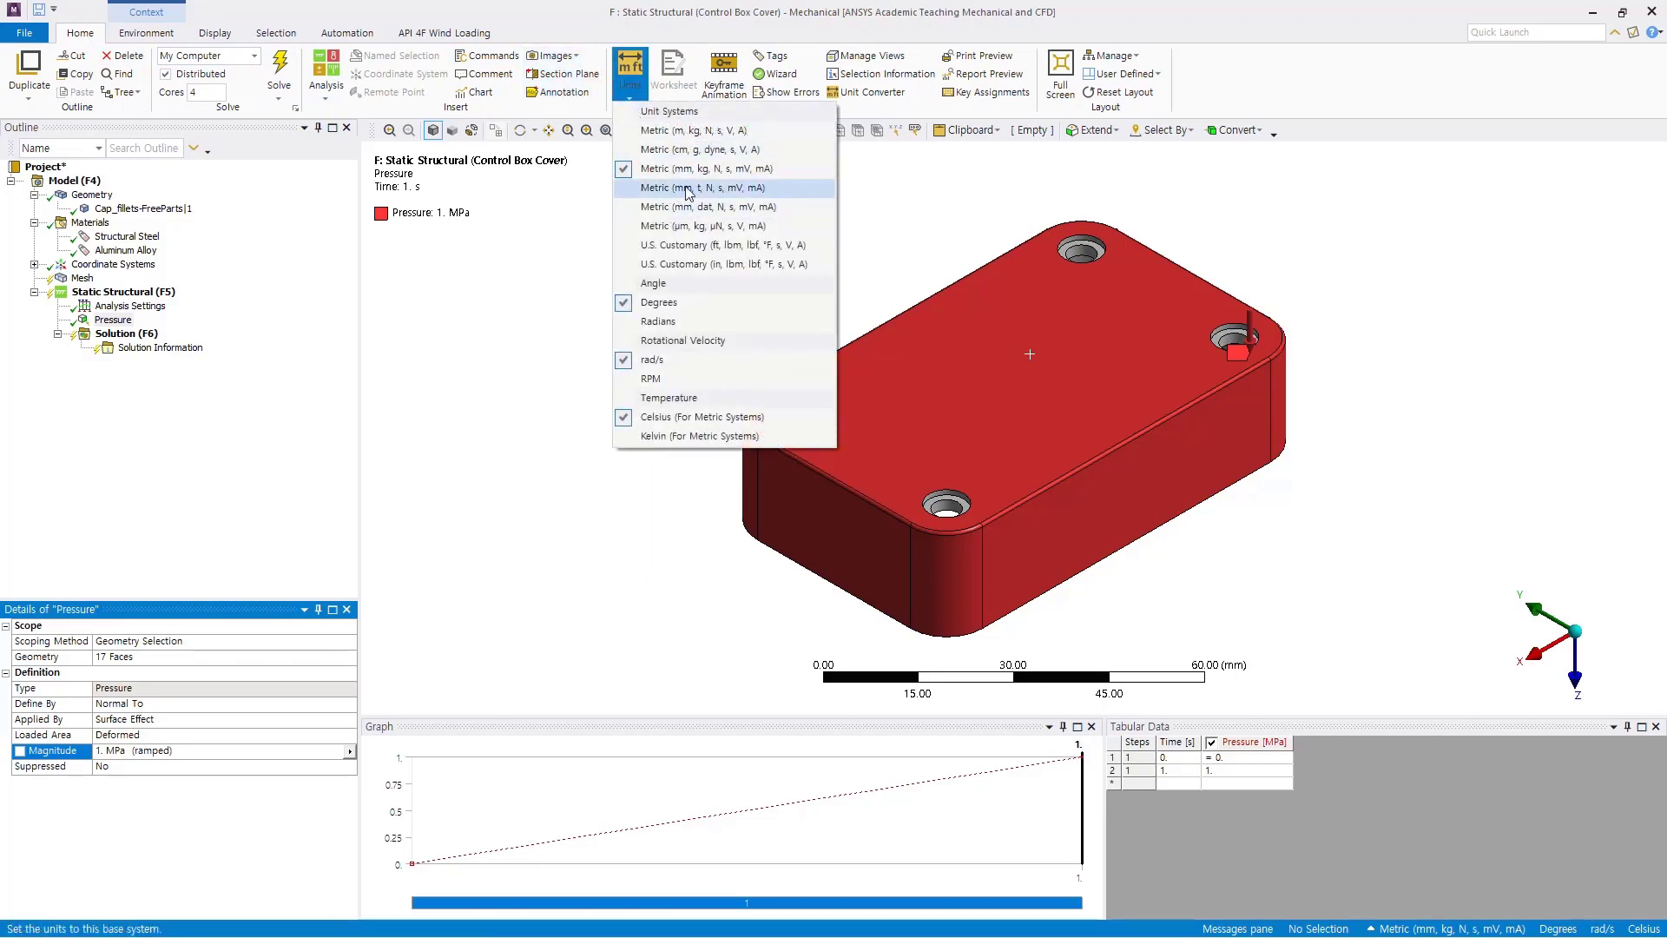
left_click(736, 170)
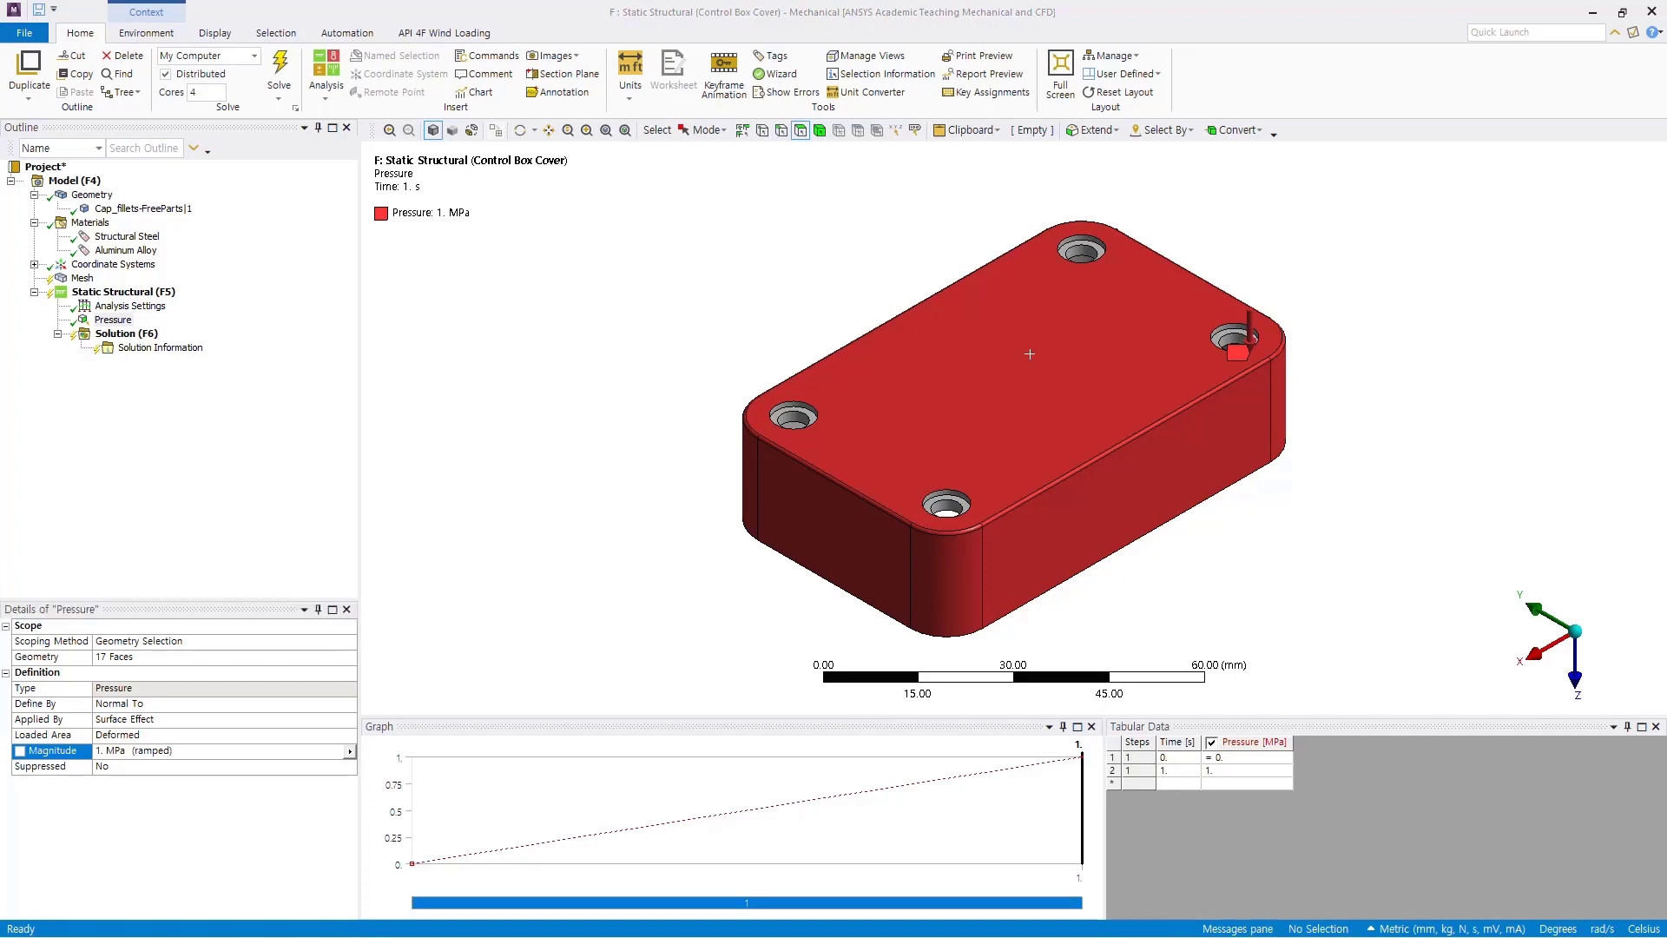
left_click(612, 300)
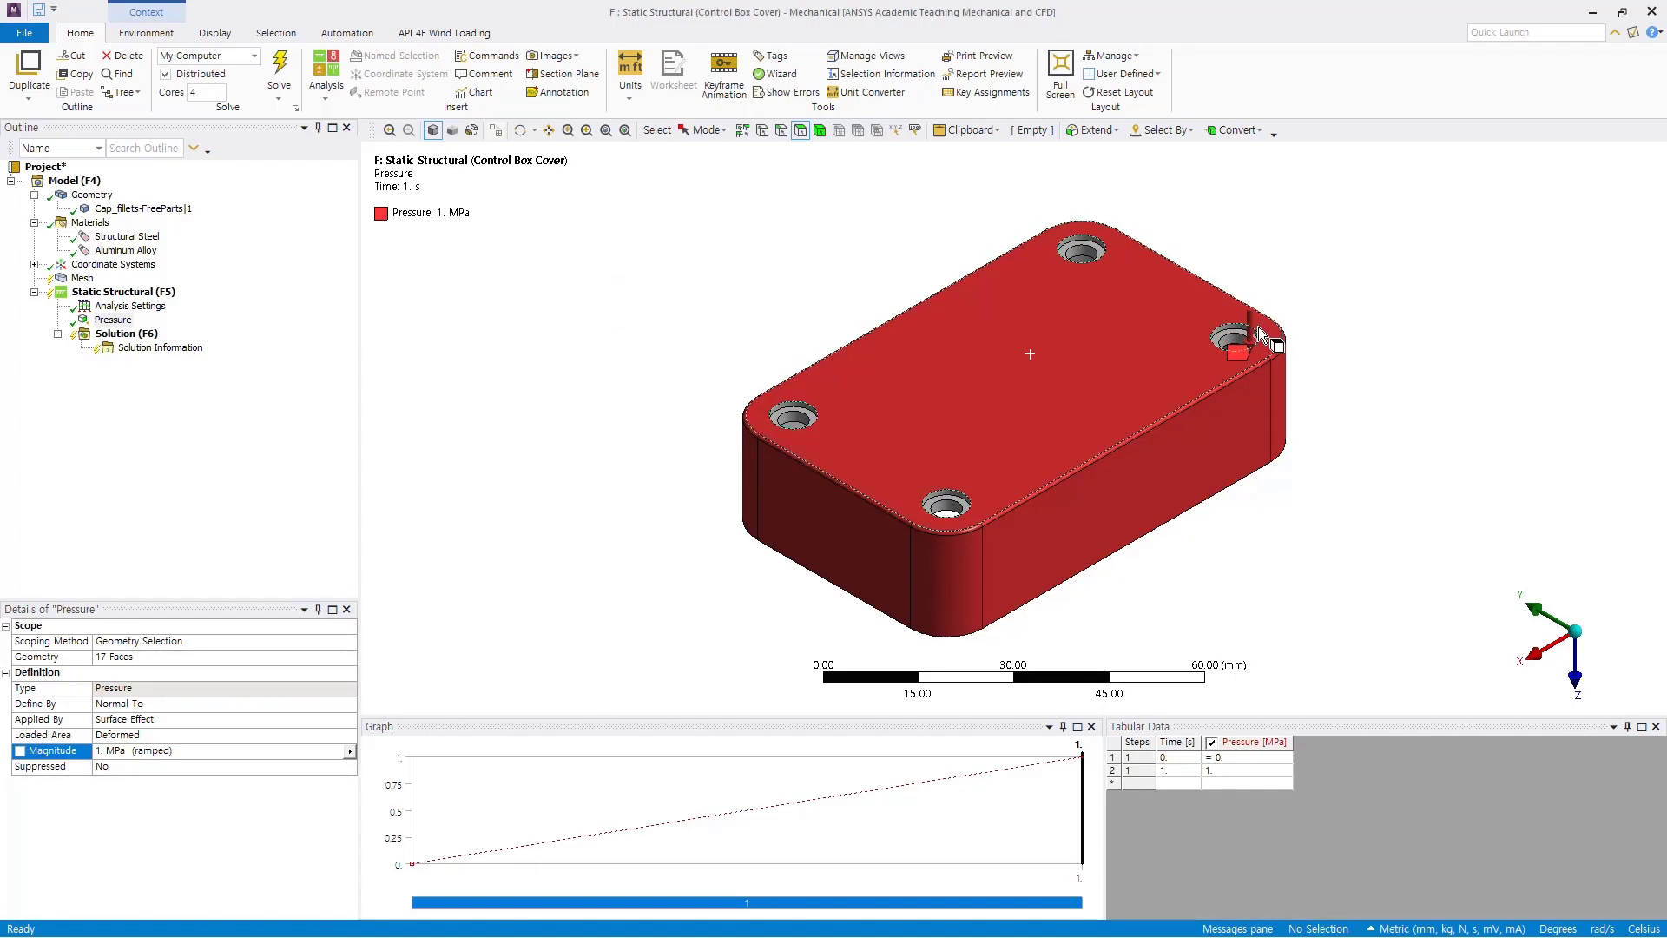
Return from the Pressure load to the Static Structural branch with no geometry selected
left_click(154, 292)
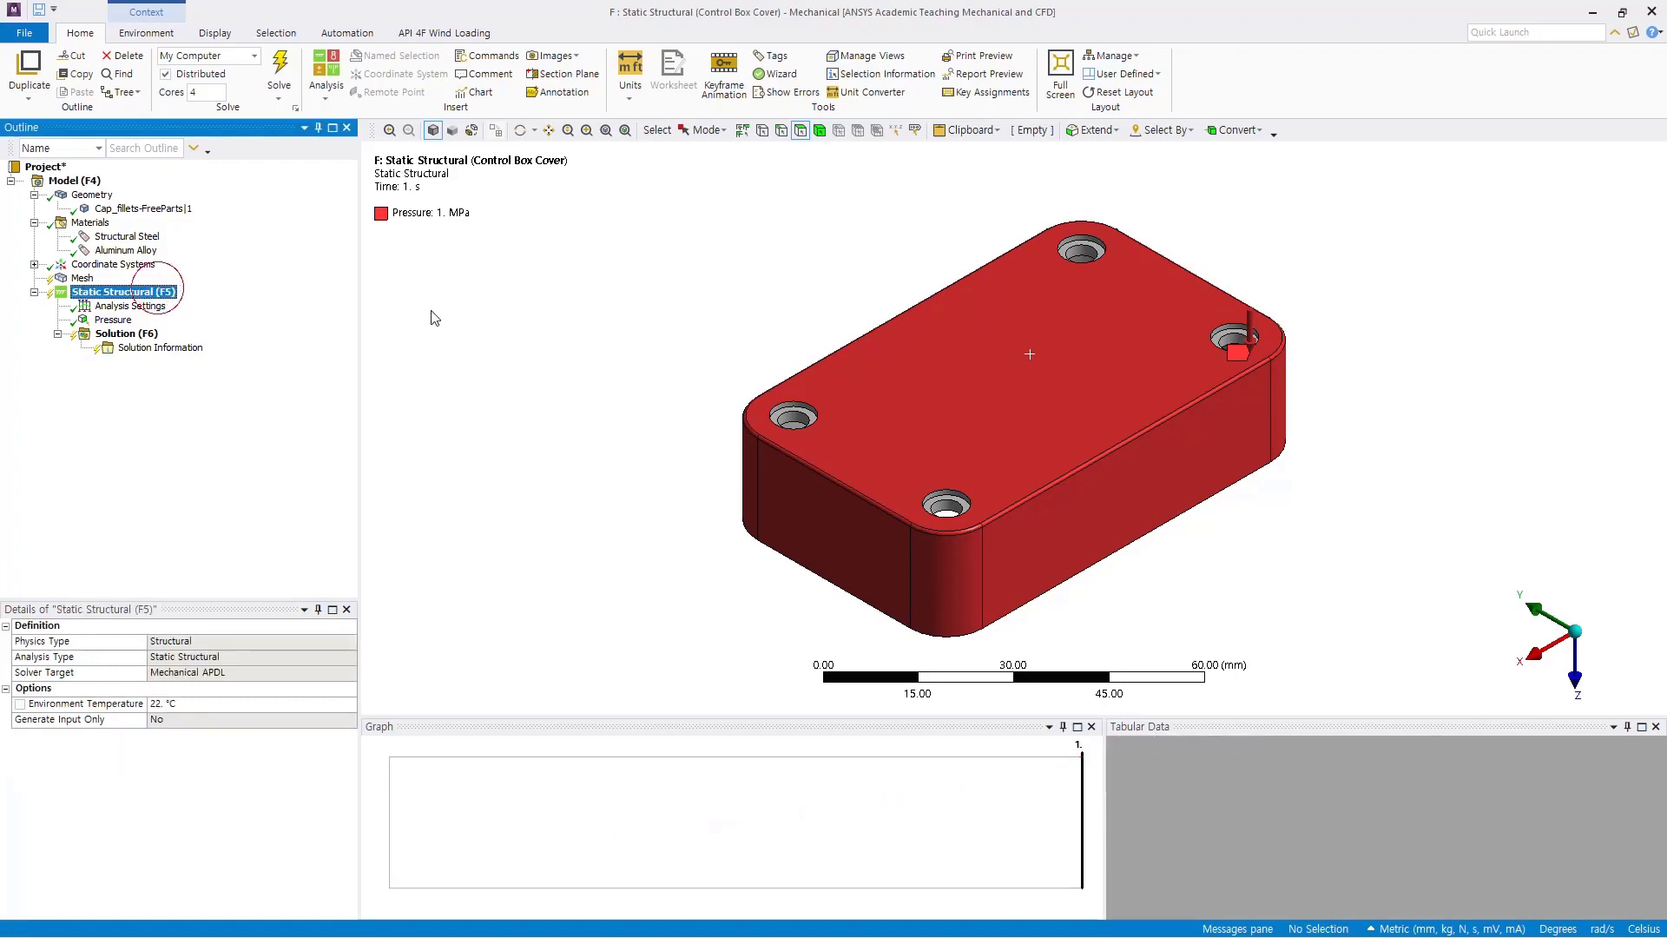
left_click(134, 306)
left_click(136, 293)
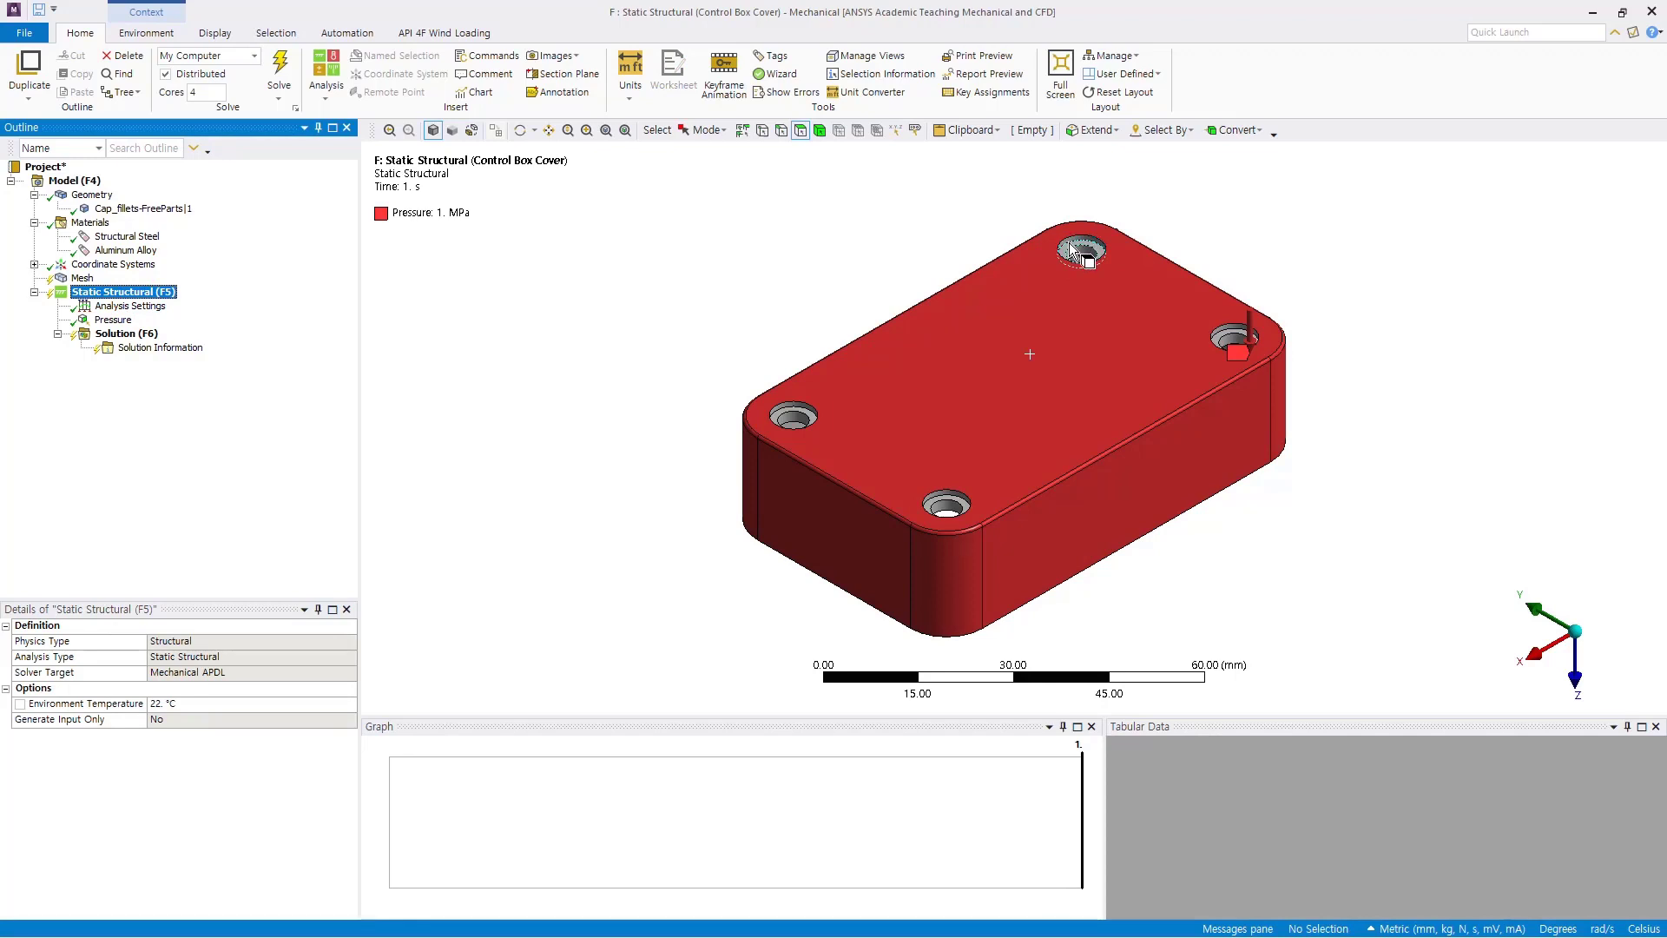
left_click(897, 242)
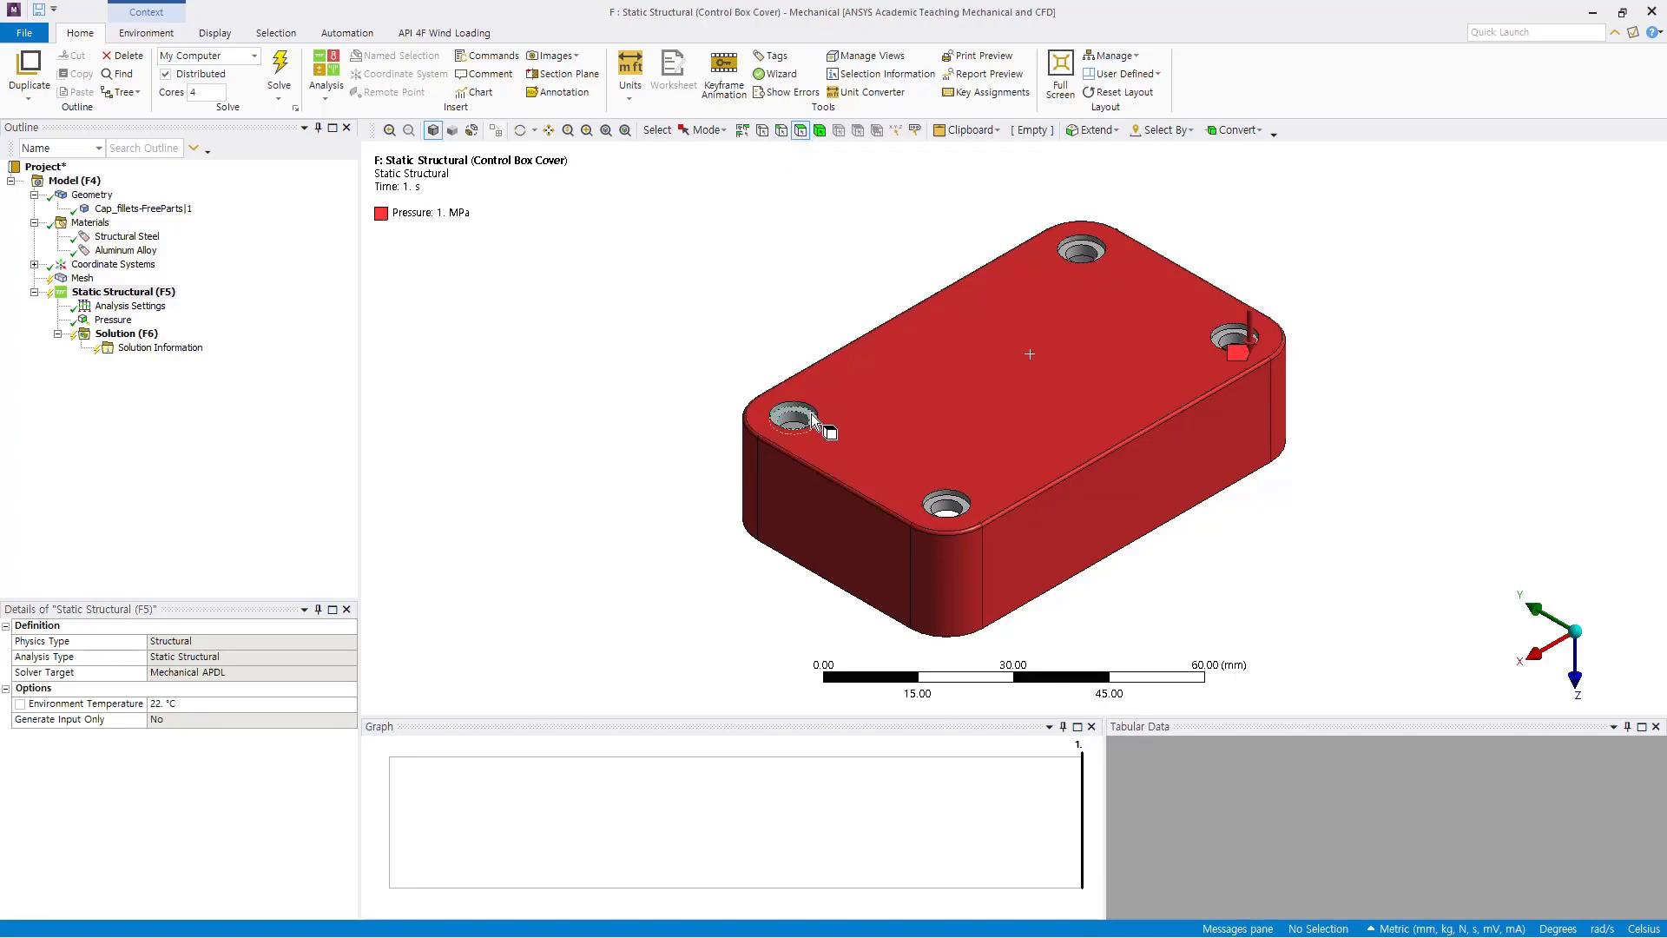
scroll(737, 334, "up", 5)
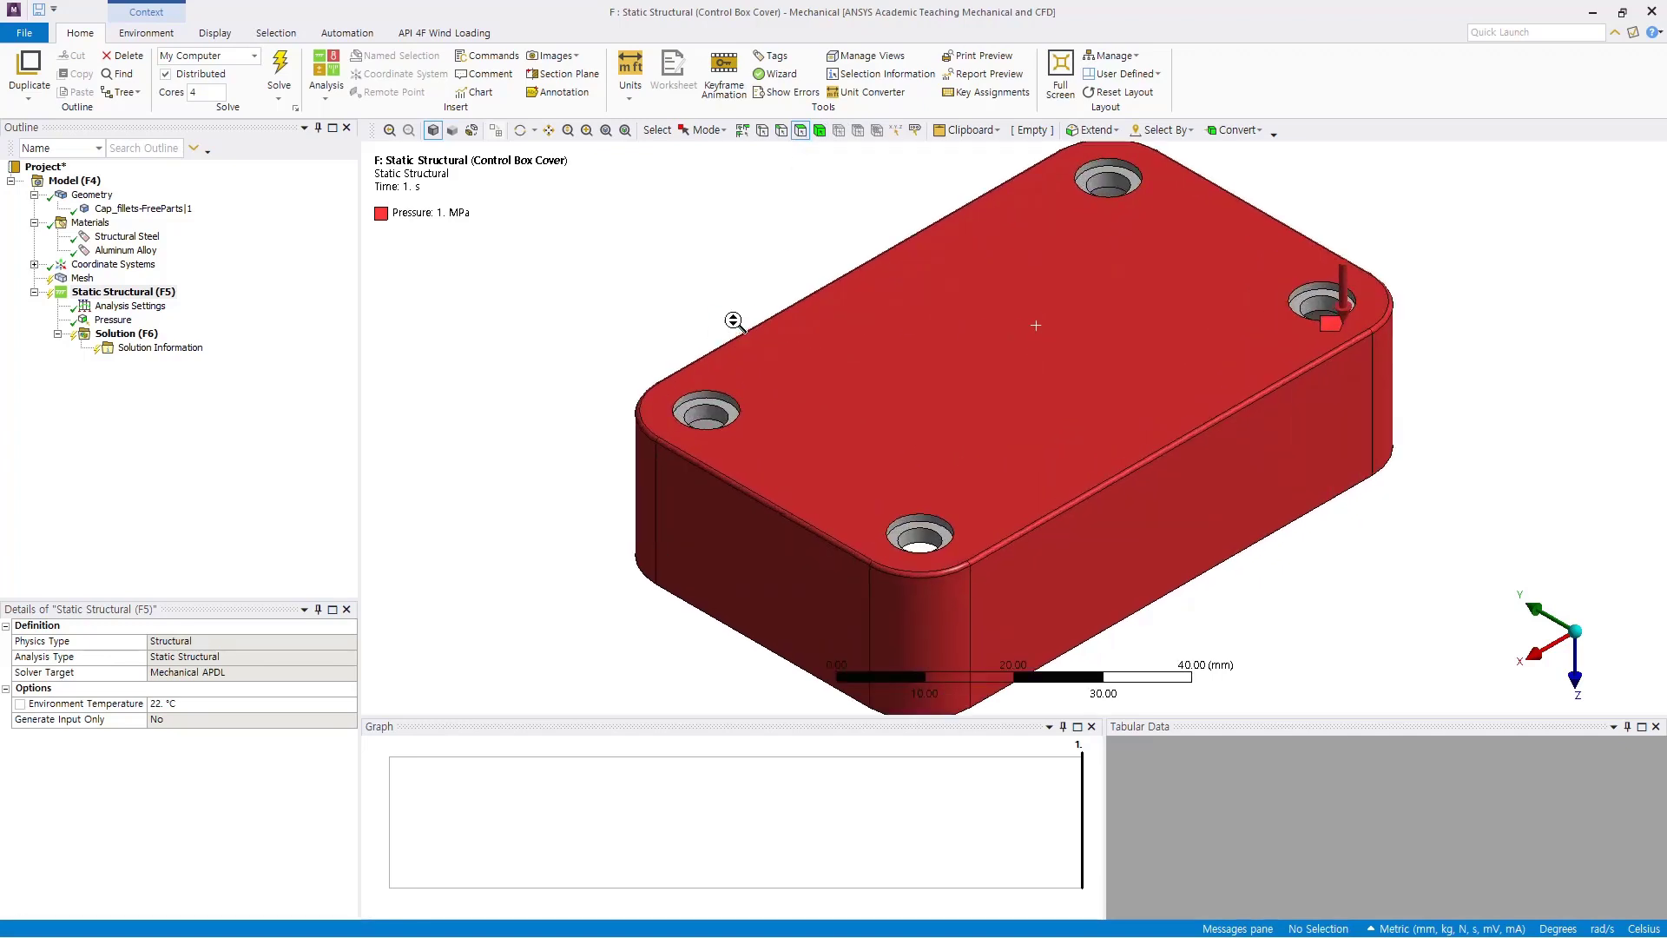
left_click(592, 397)
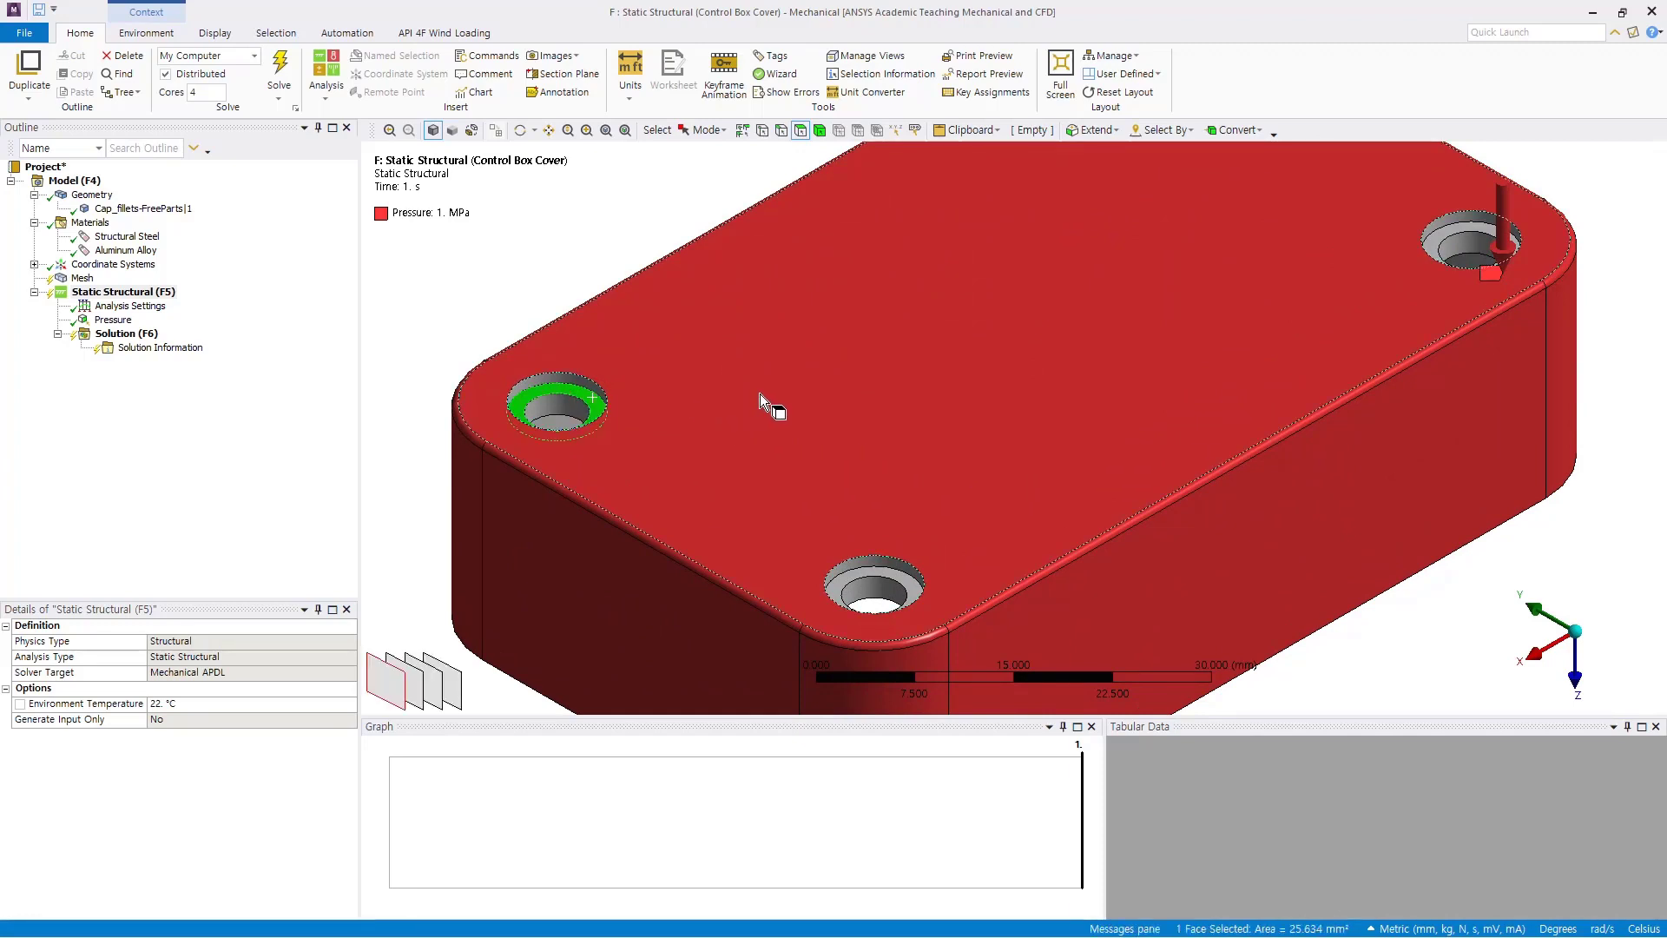
left_click(1194, 132)
mouse_move(1221, 191)
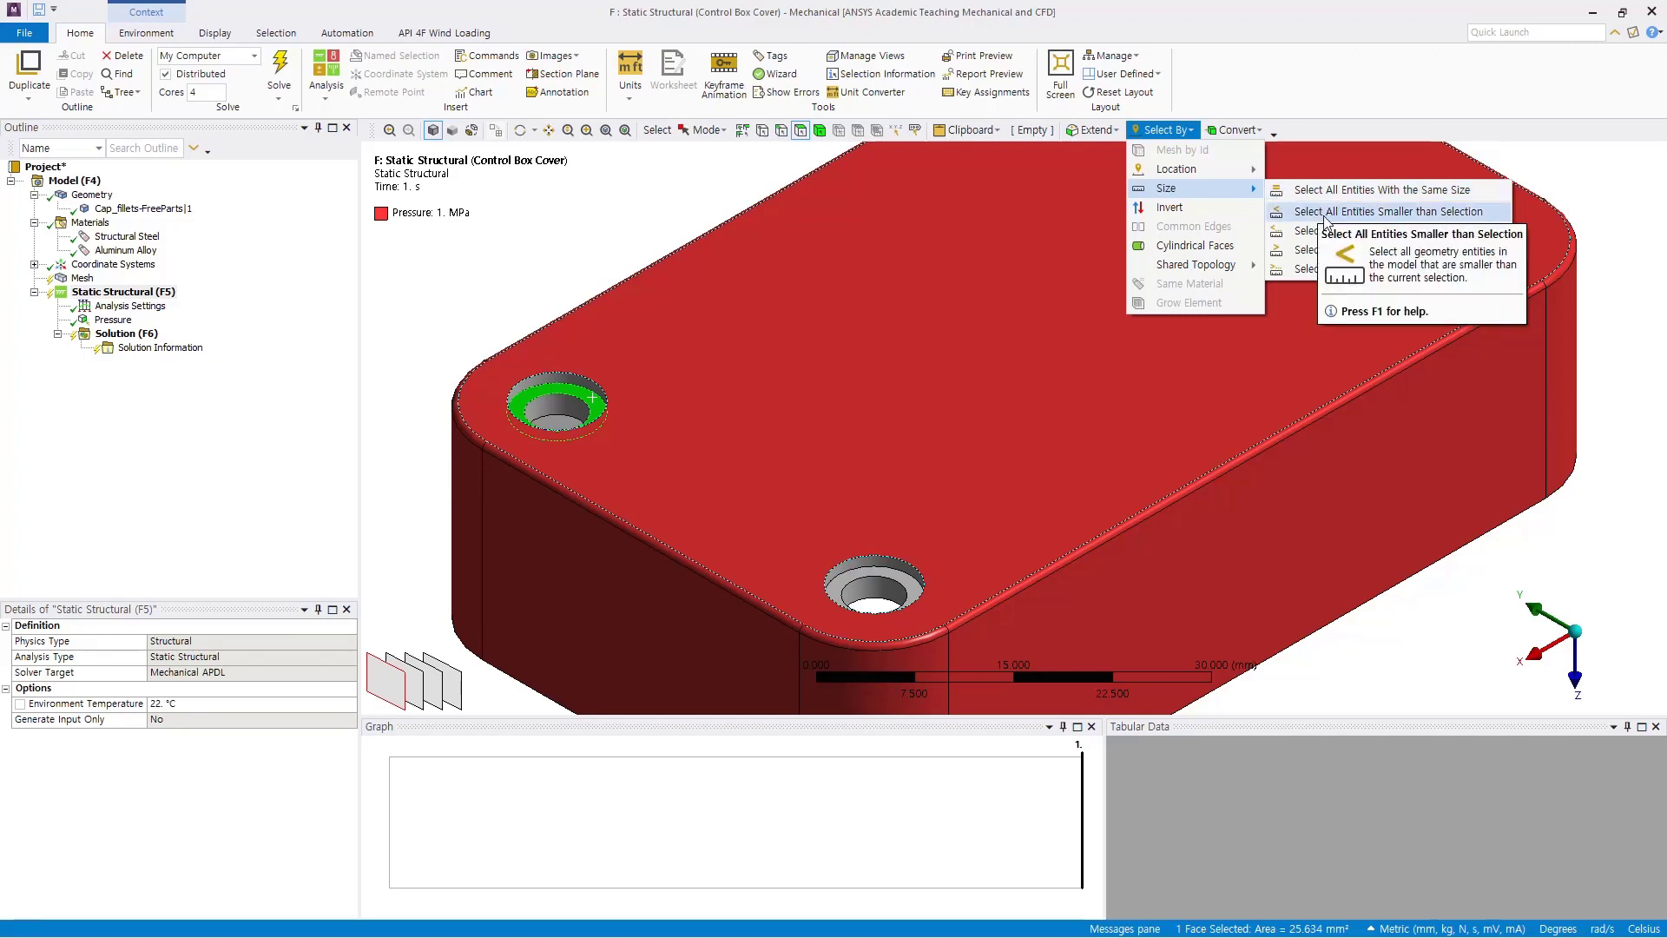
left_click(1374, 197)
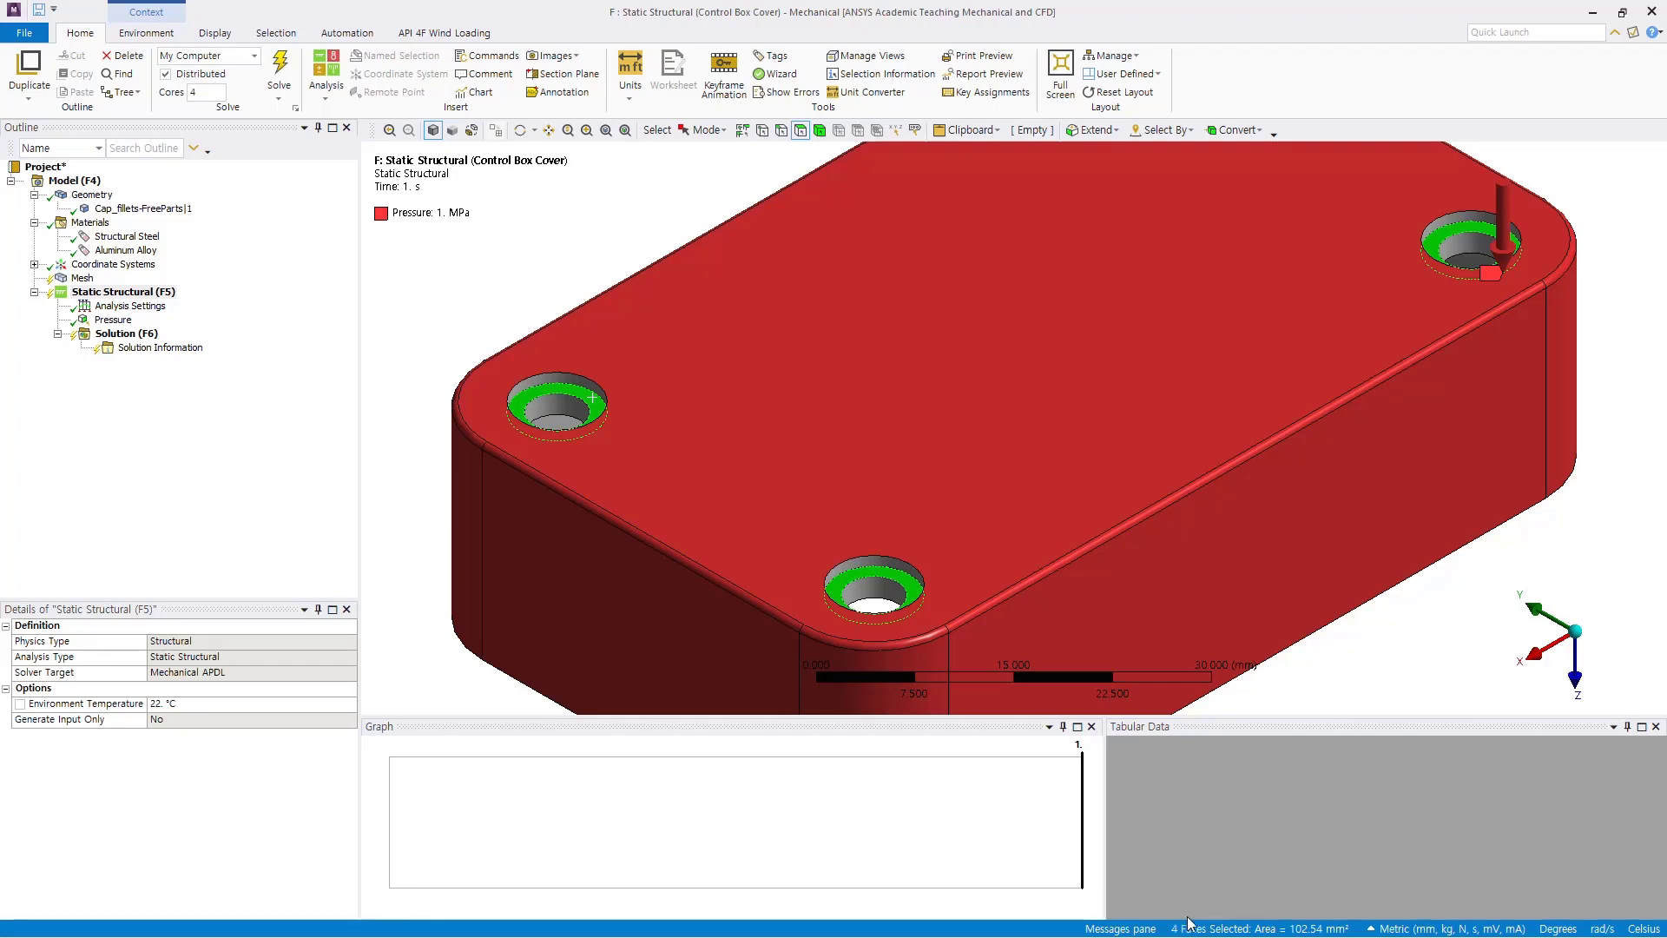
left_click(1593, 565)
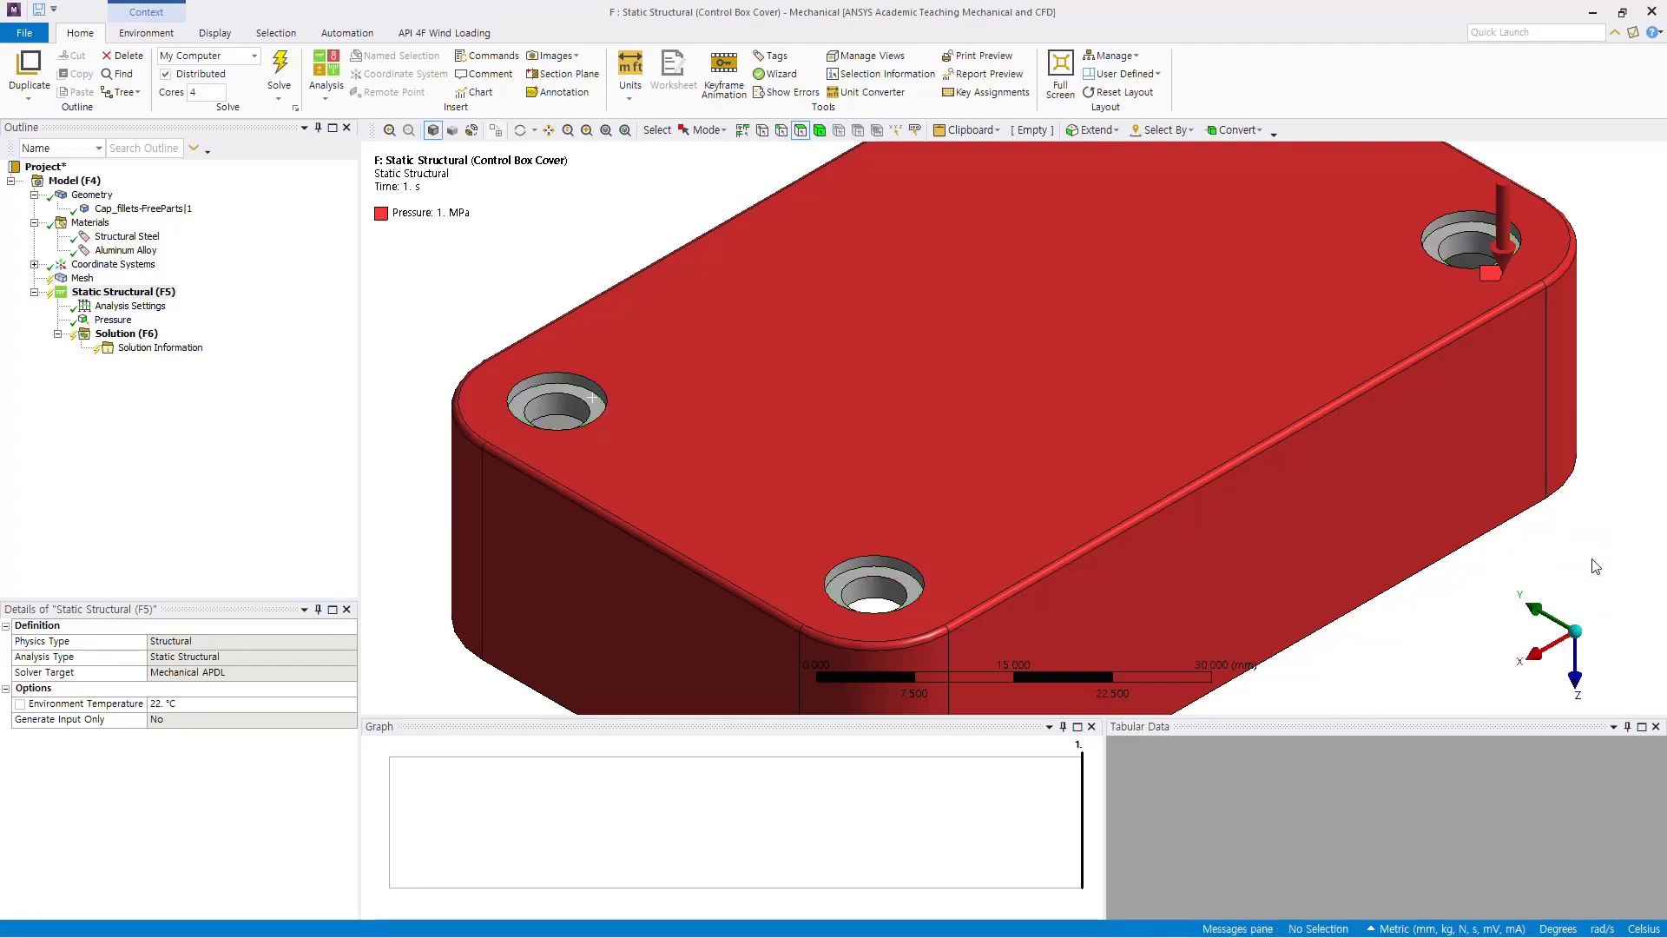
Select one bolt-hole seat face and extend the selection to all faces of the same size, covering all four seats
left_click(595, 404)
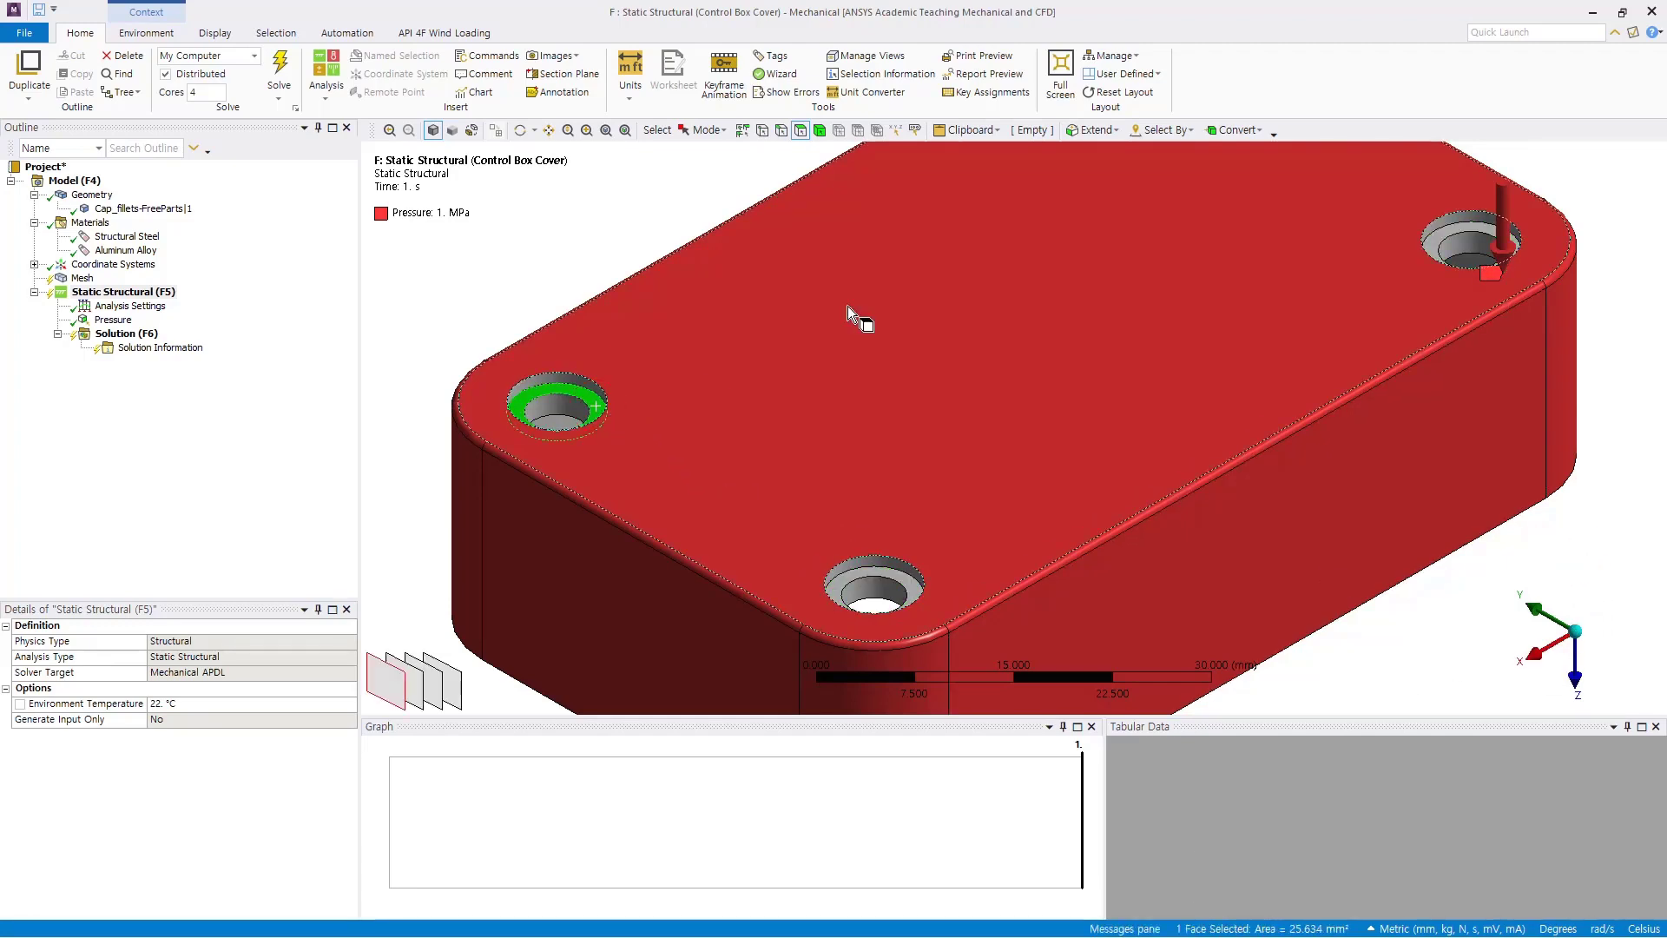
left_click(1192, 130)
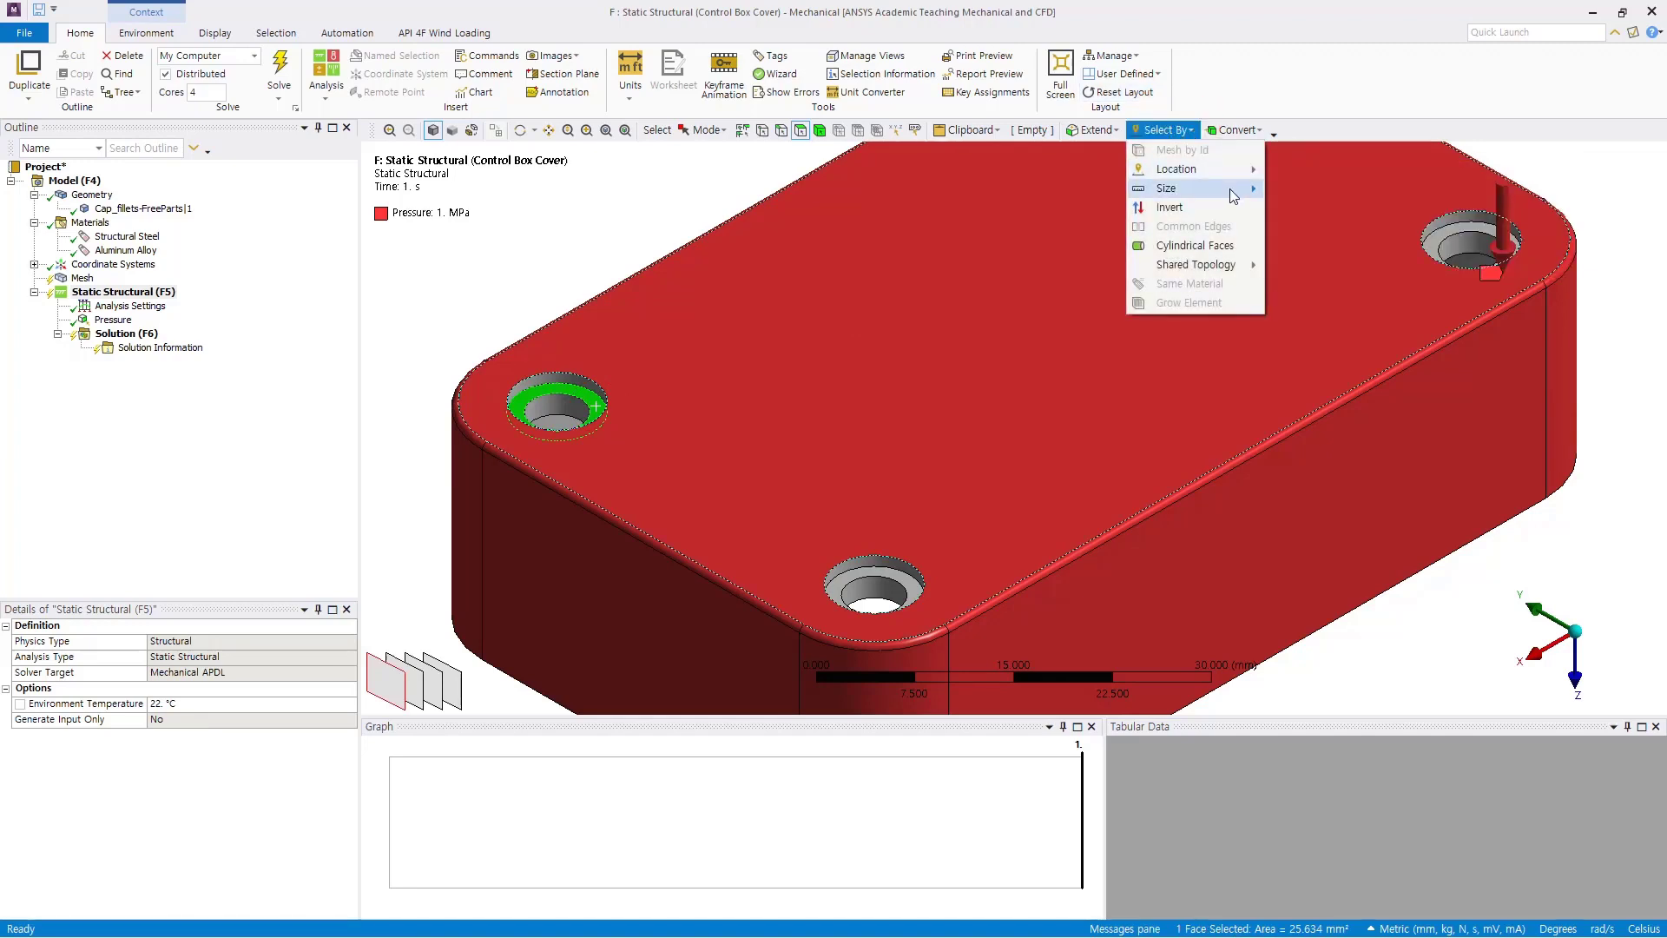
mouse_move(1237, 187)
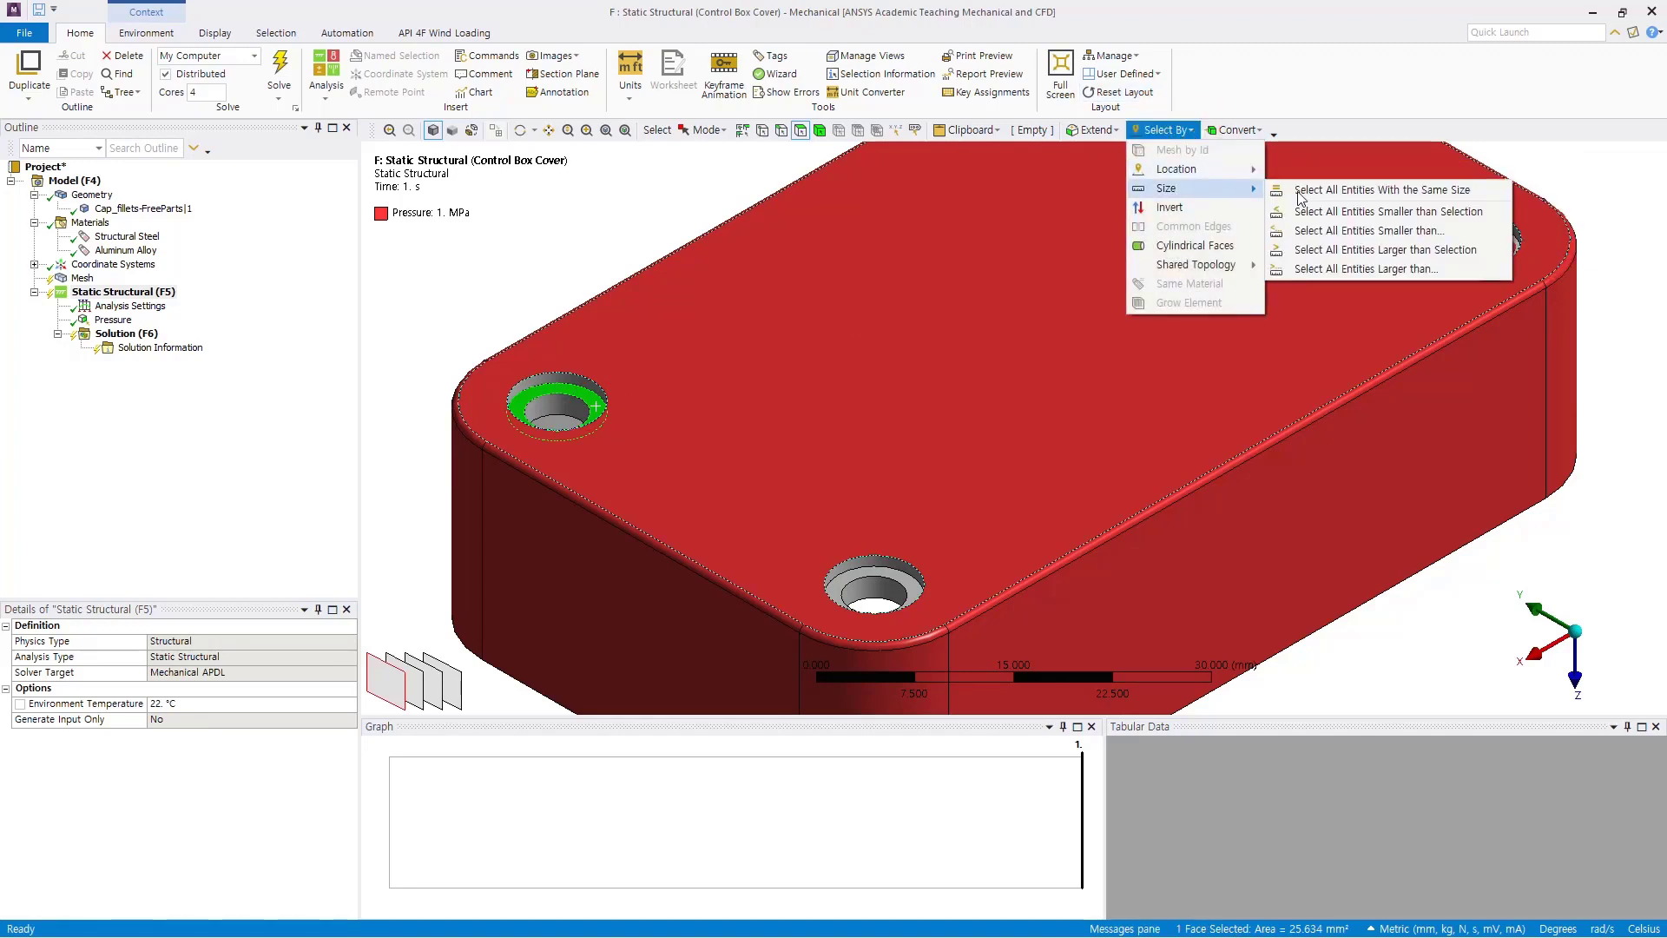
left_click(1356, 191)
scroll(636, 207, "down", 5)
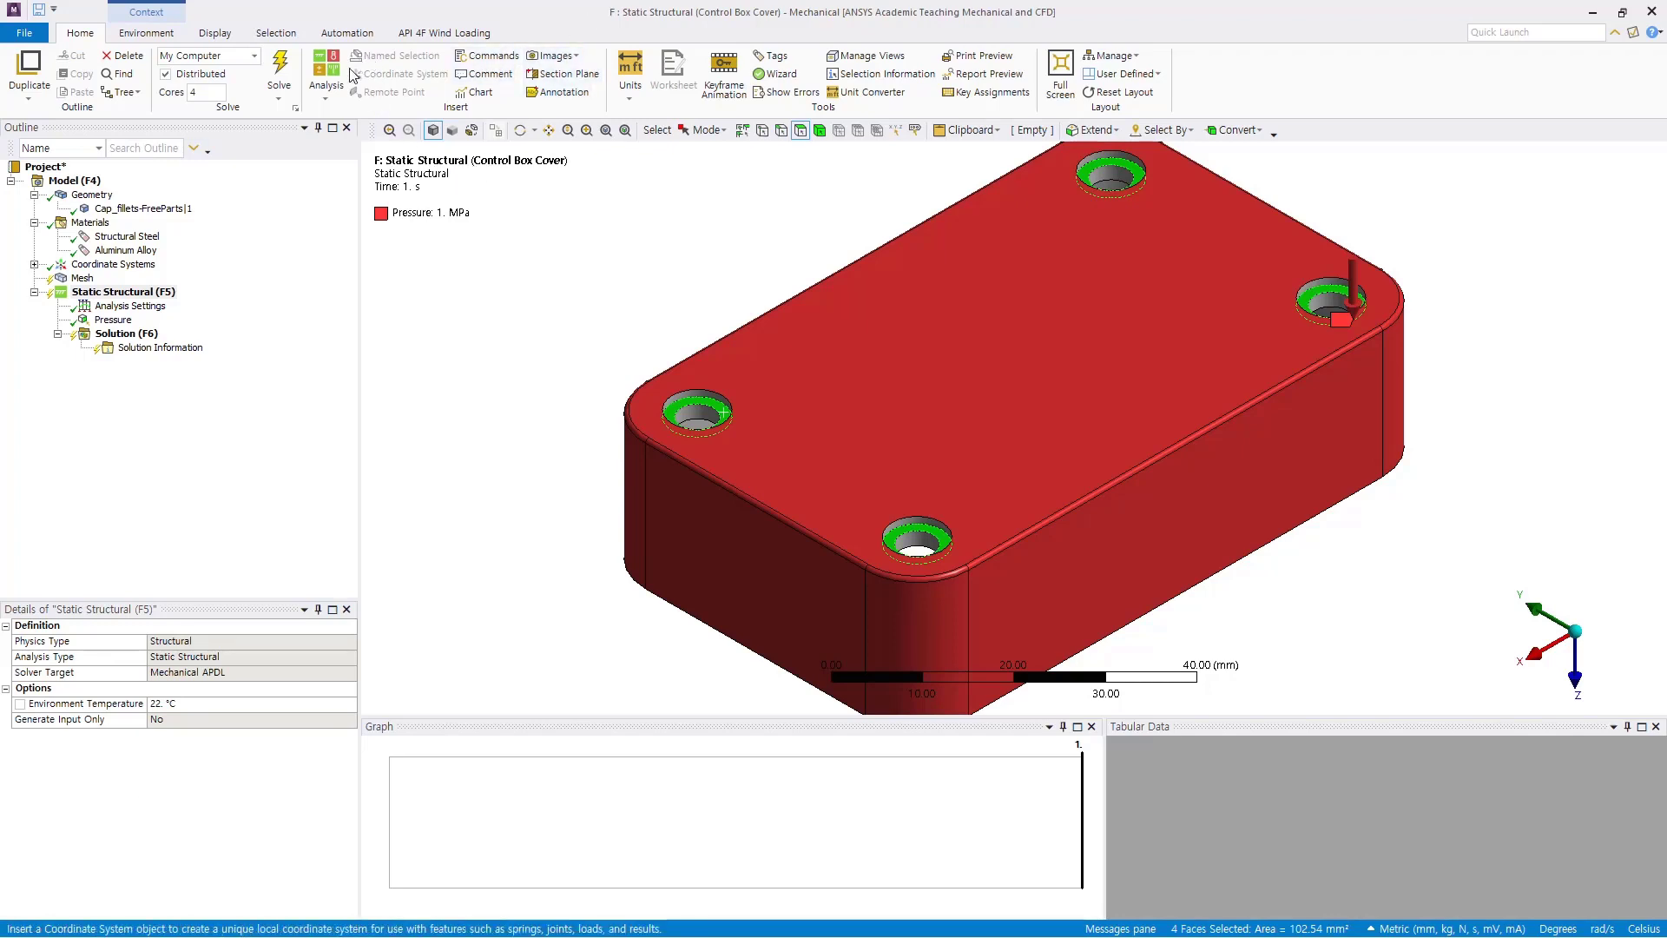
Insert a Frictionless Support on the four selected bolt-hole seat faces
left_click(158, 33)
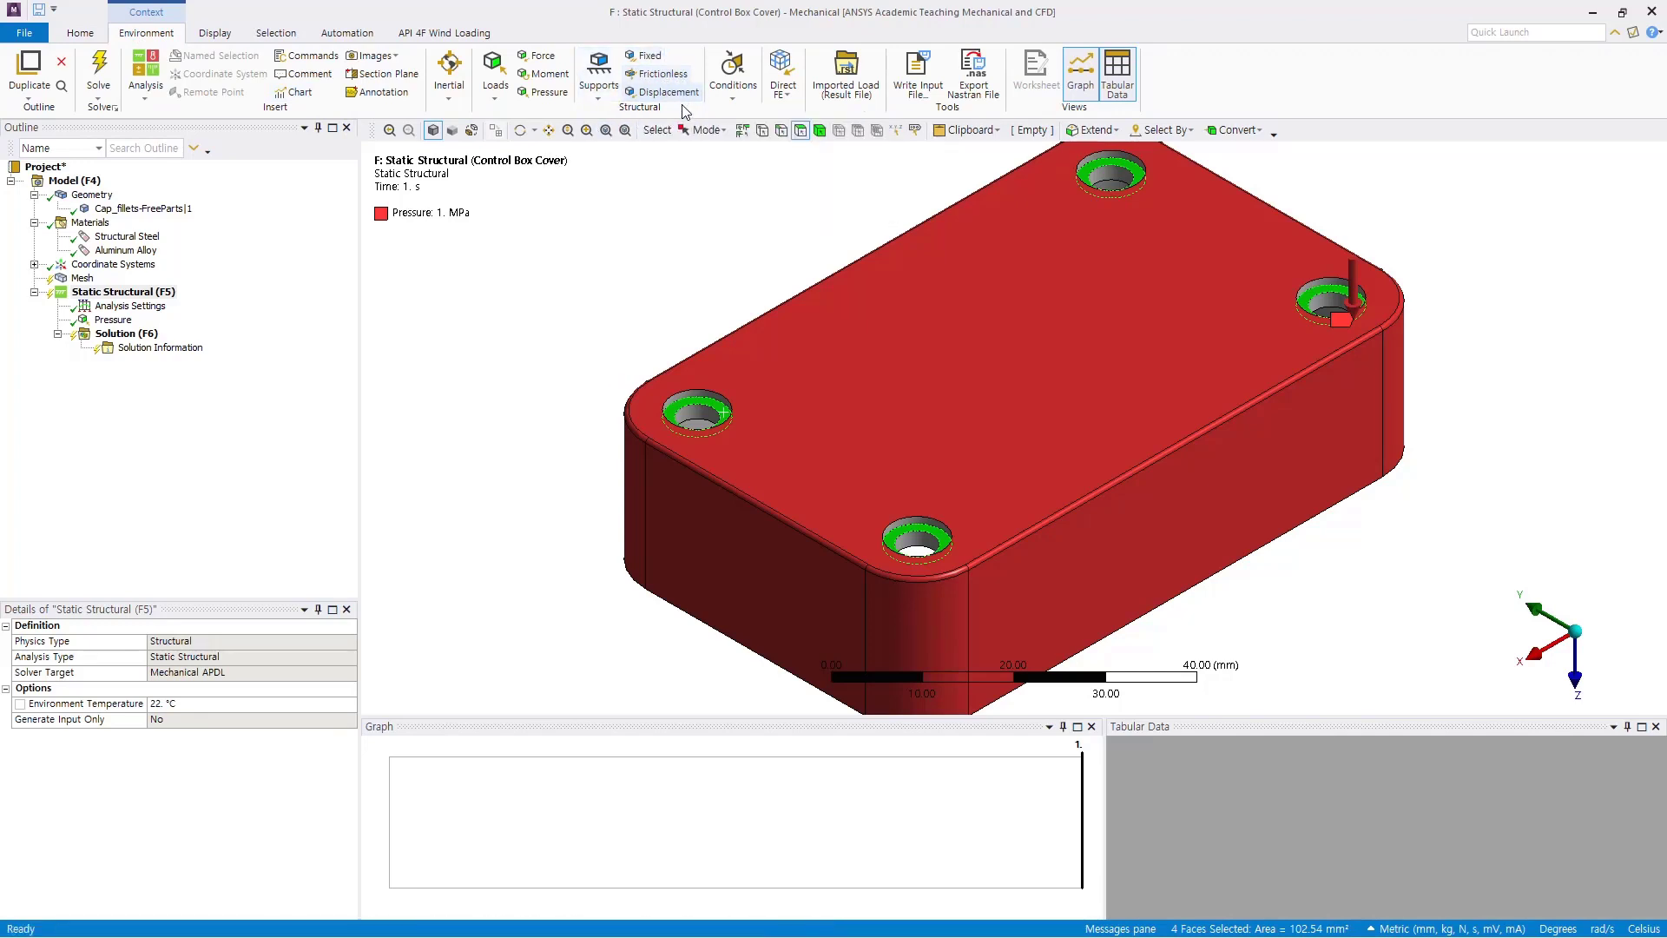
left_click(608, 94)
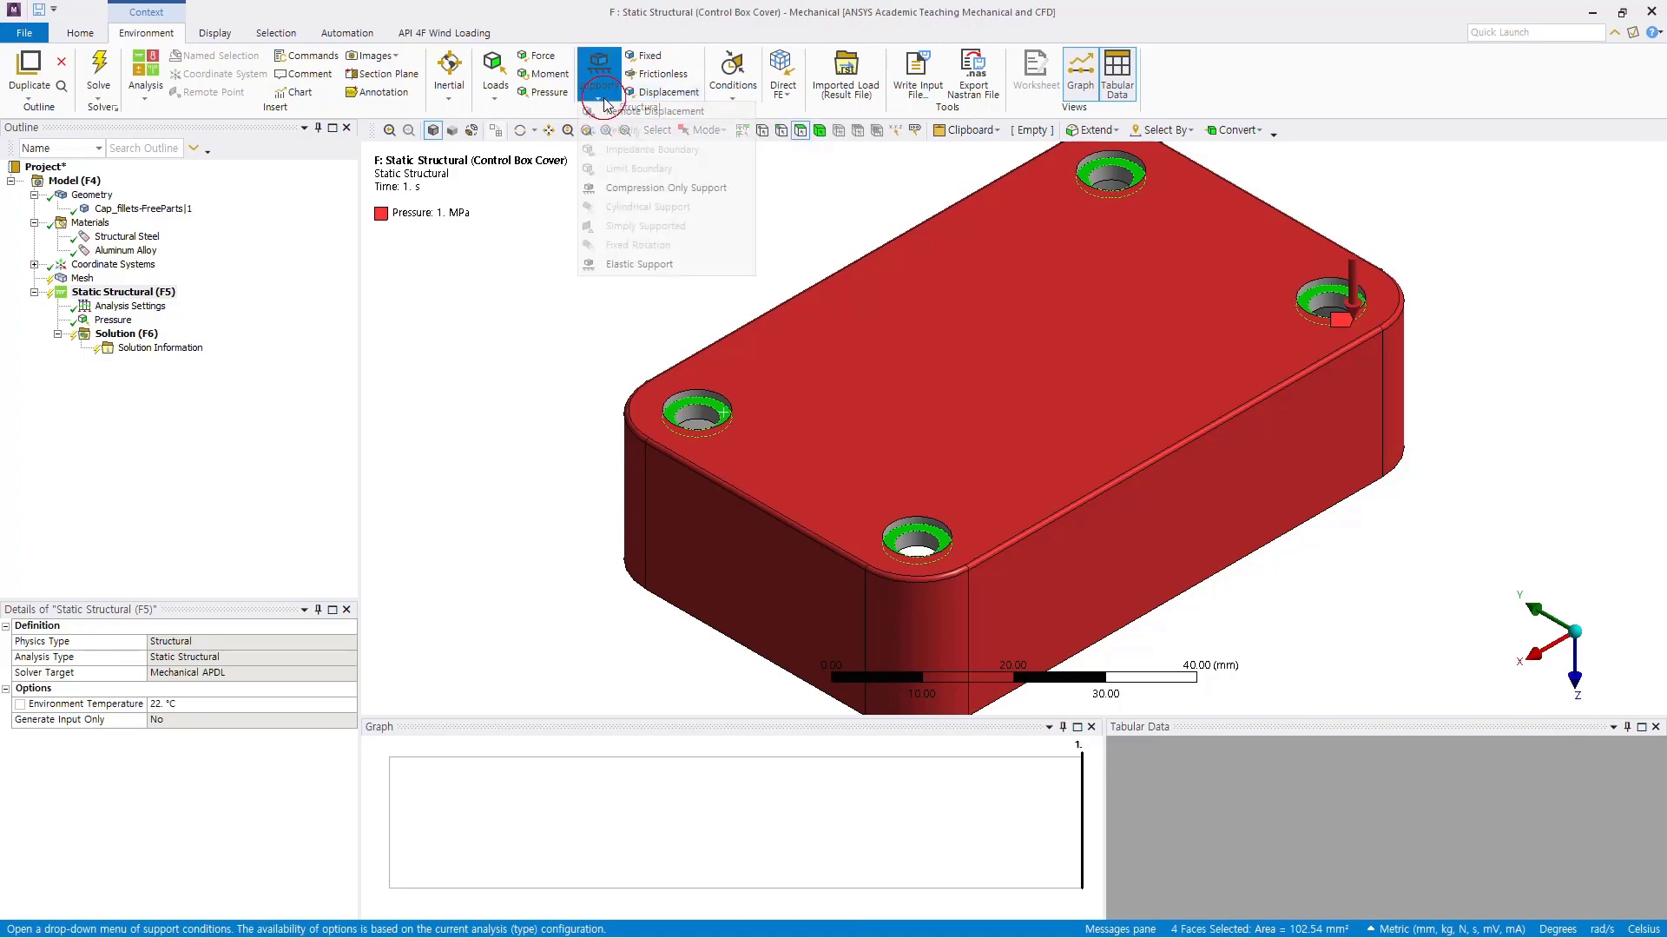
left_click(658, 76)
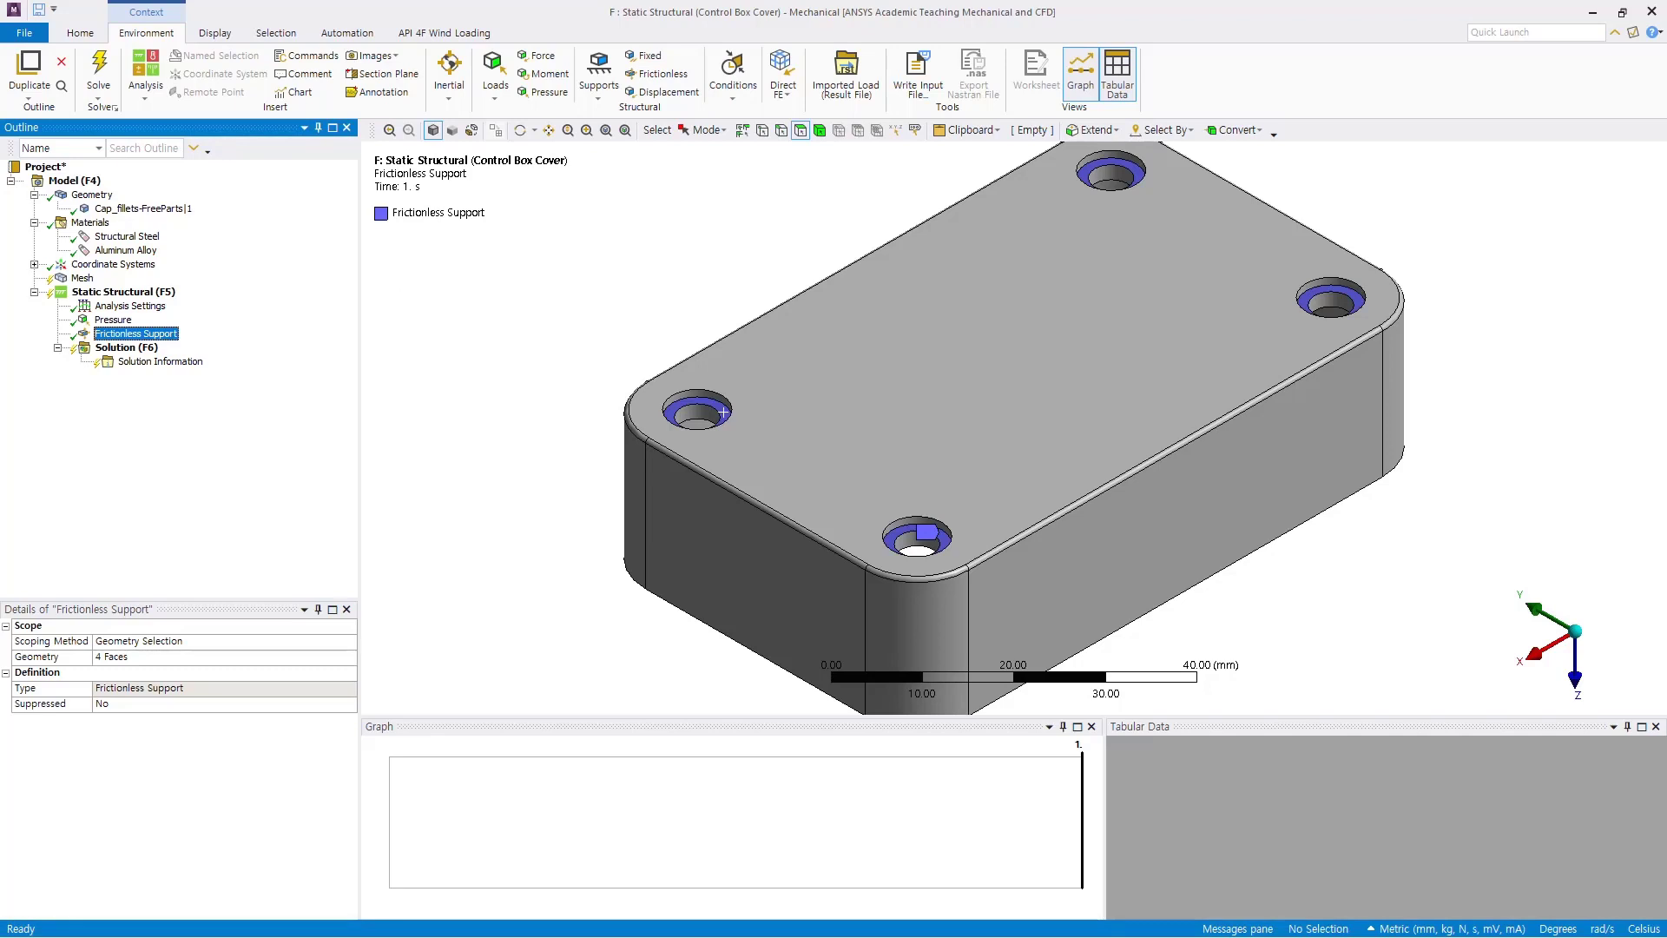
left_click(723, 413)
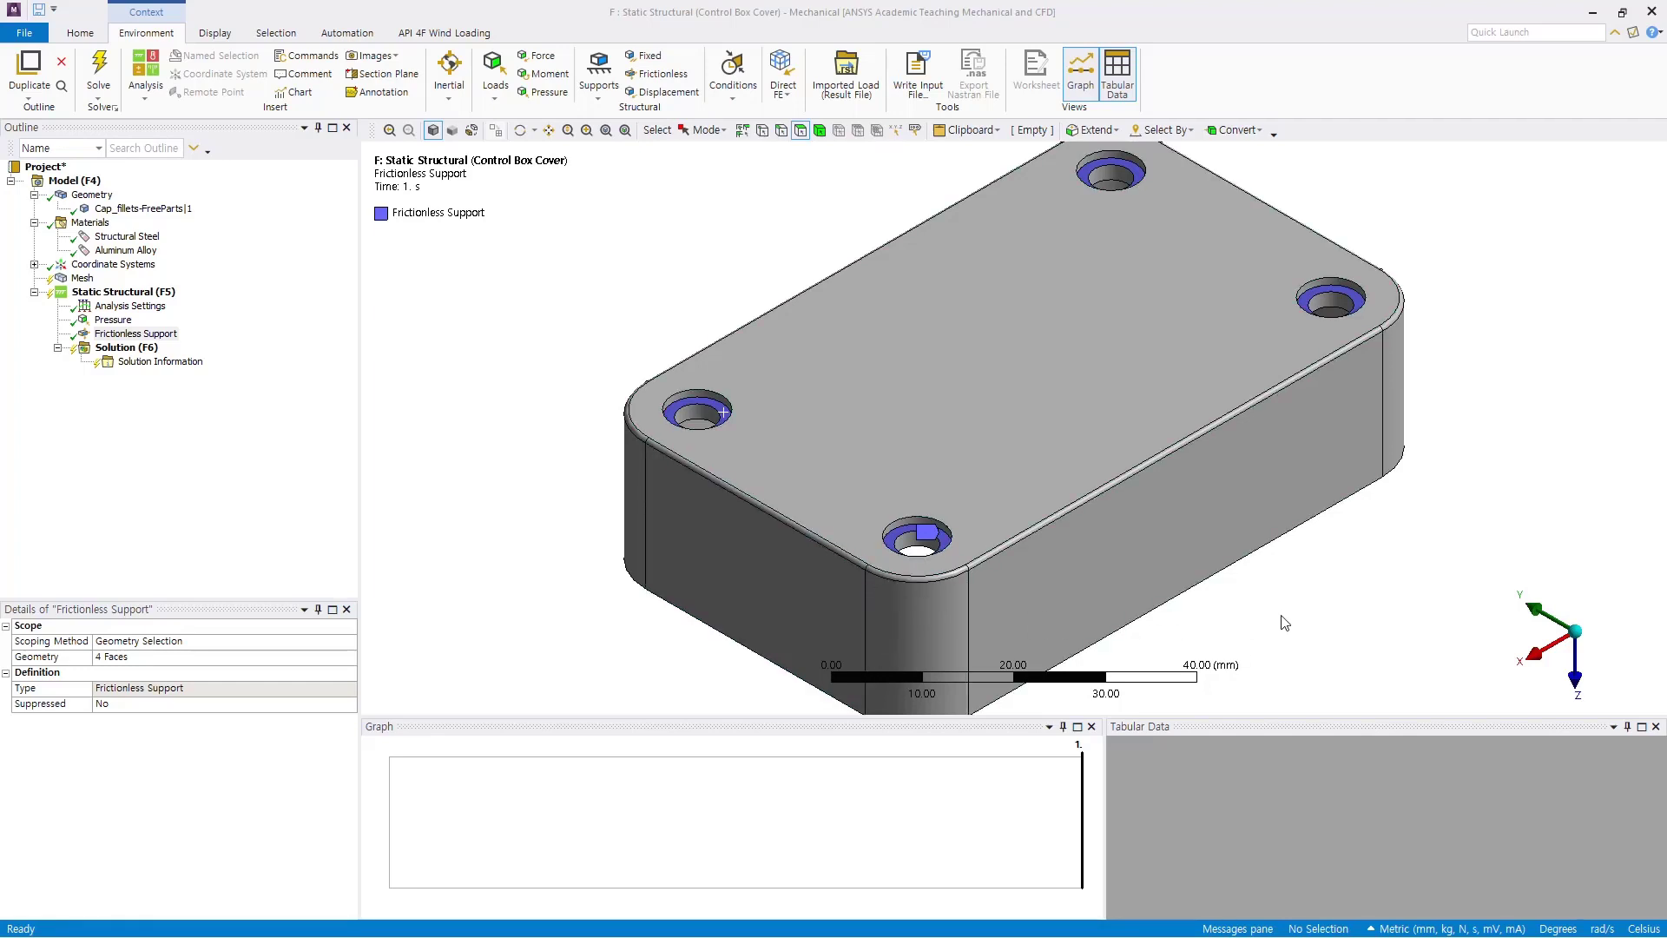
Select an inner side wall of the stepped rim on the cover's underside and extend the selection to its limits around the rim
left_click(1580, 633)
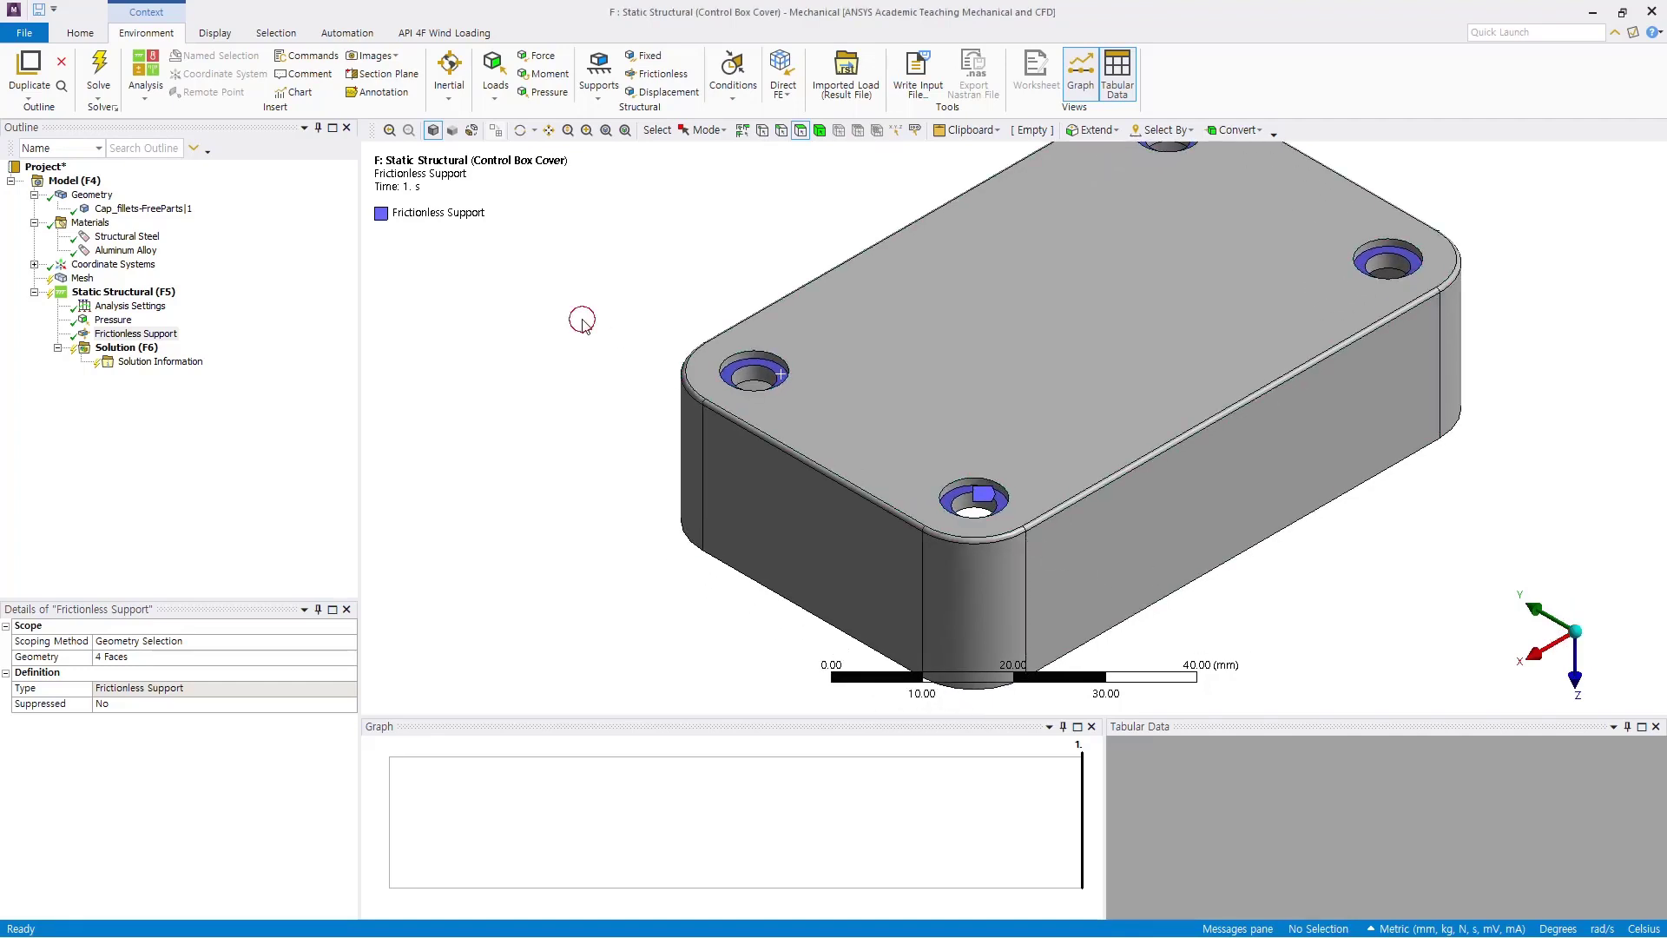
middle_click_drag(1324, 612, 1341, 531)
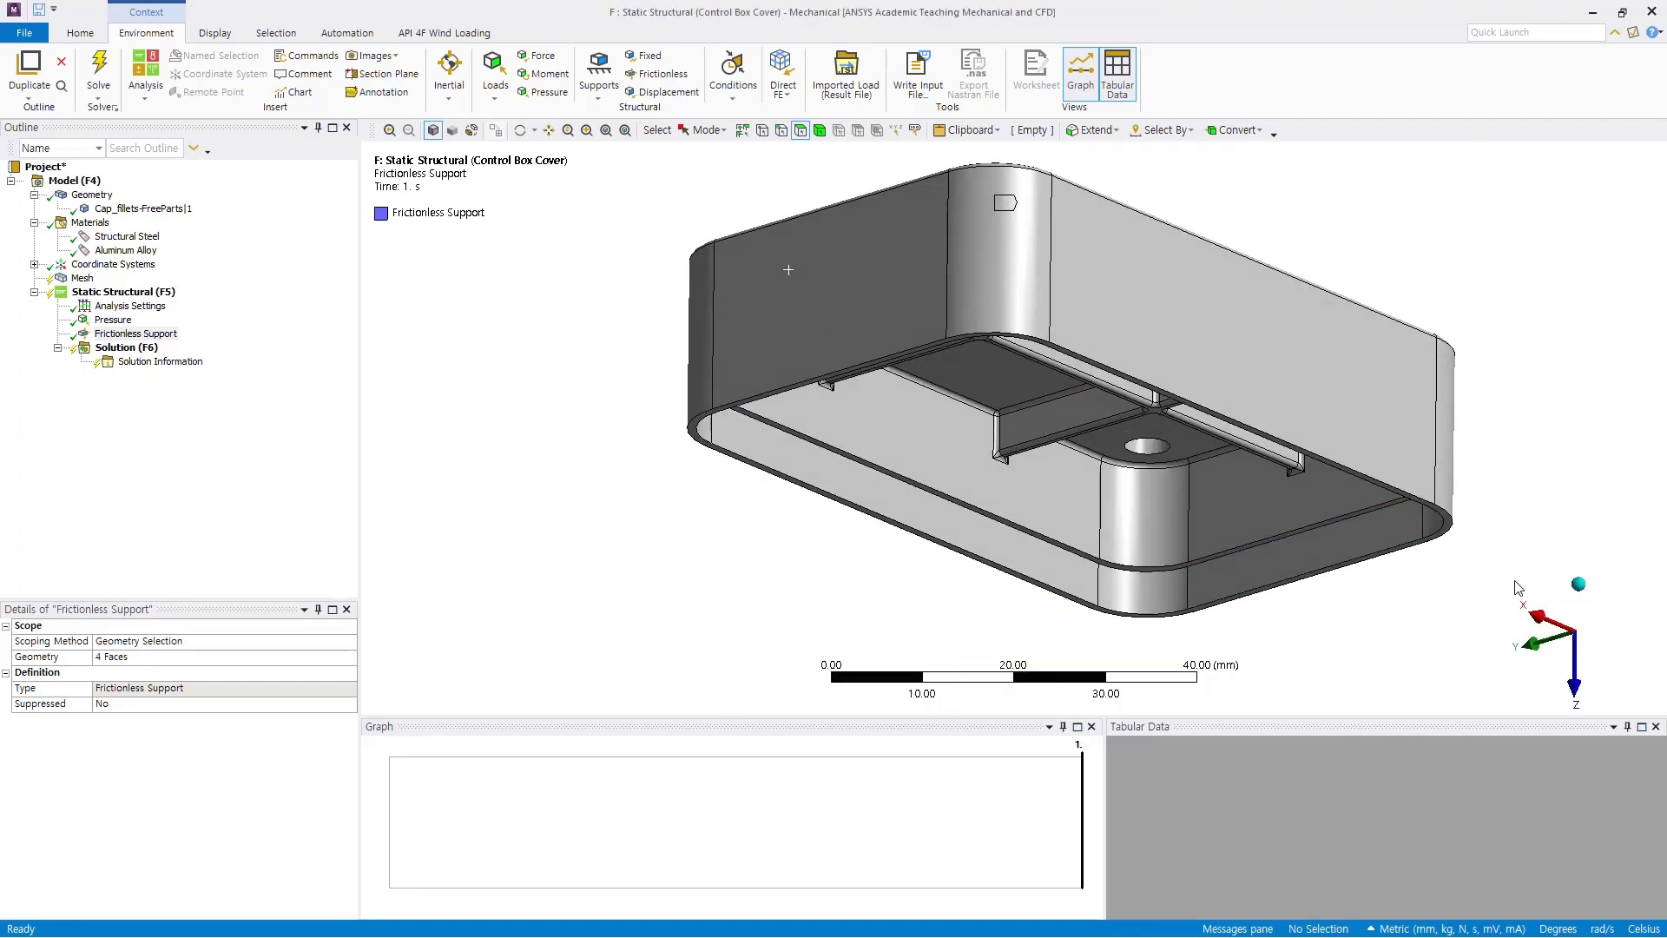
left_click(1580, 589)
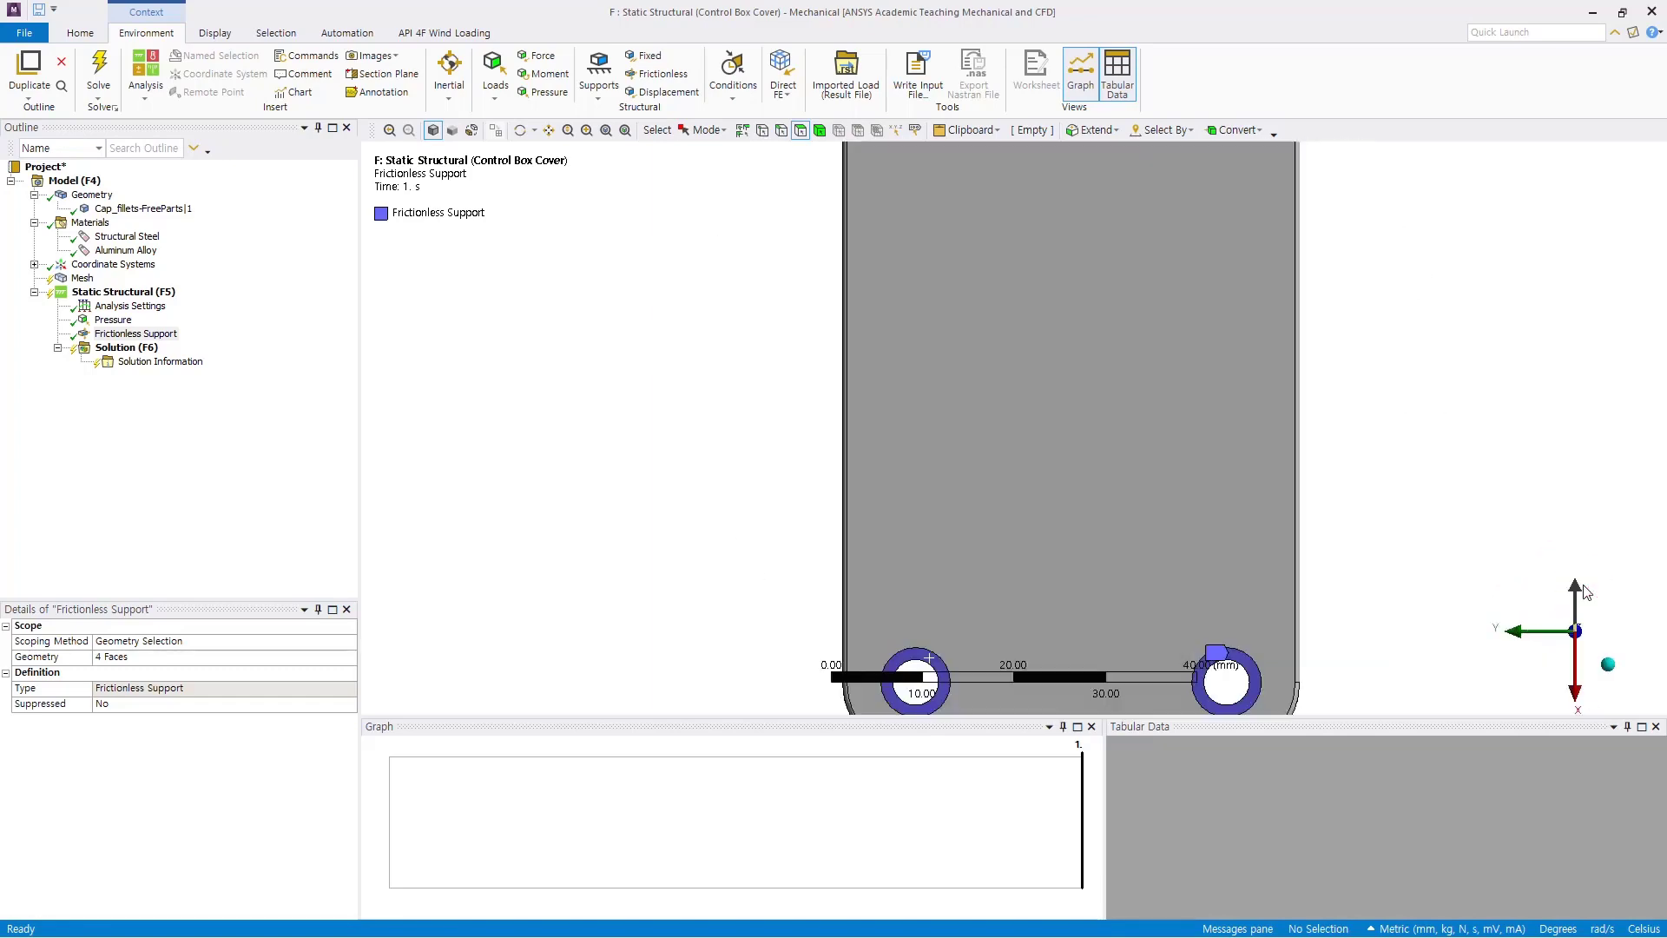
left_click(1607, 670)
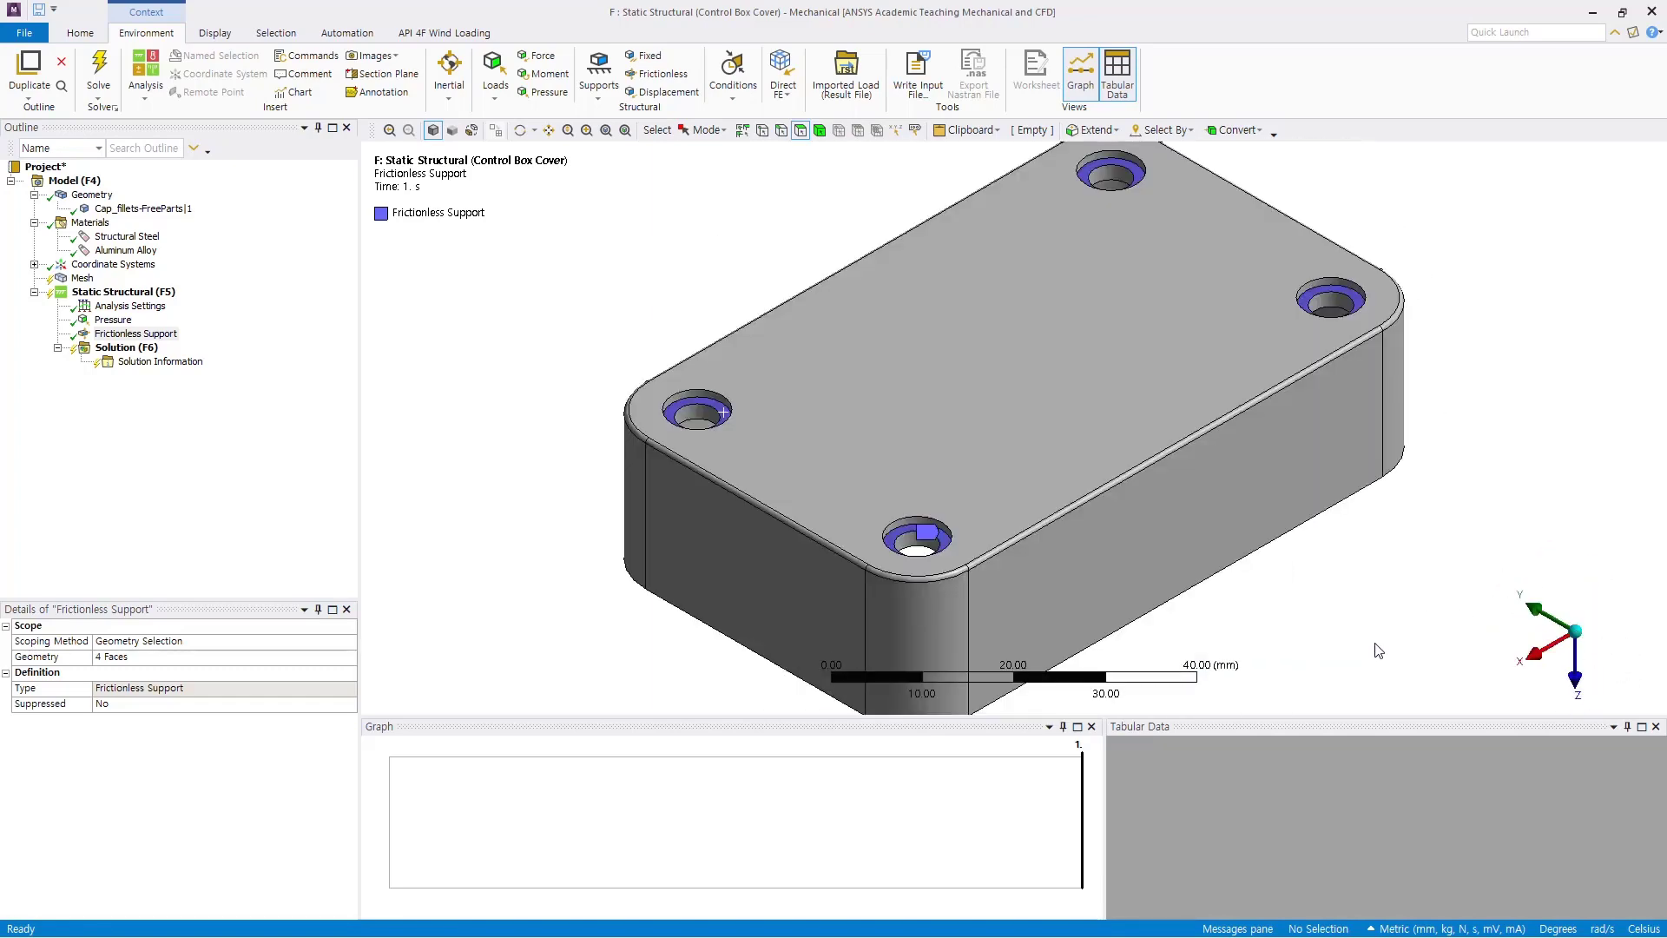
middle_click_drag(1014, 427, 1200, 401)
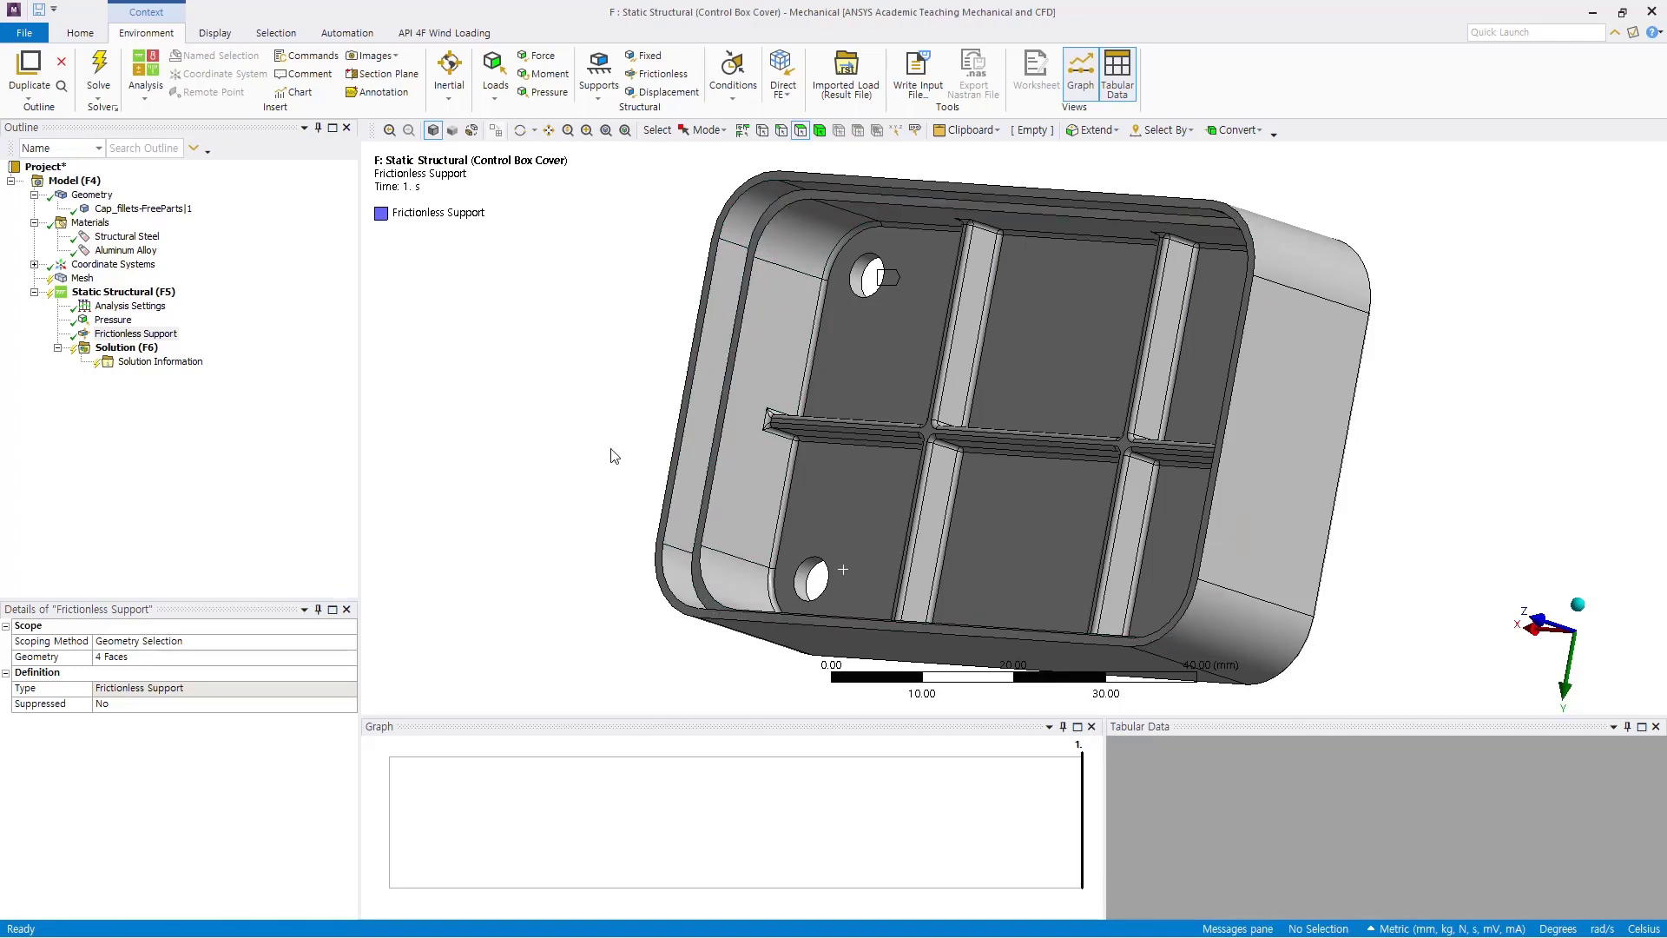
mouse_move(623, 433)
middle_mouse_down()
mouse_move(607, 409)
mouse_move(633, 420)
mouse_move(631, 444)
middle_mouse_up()
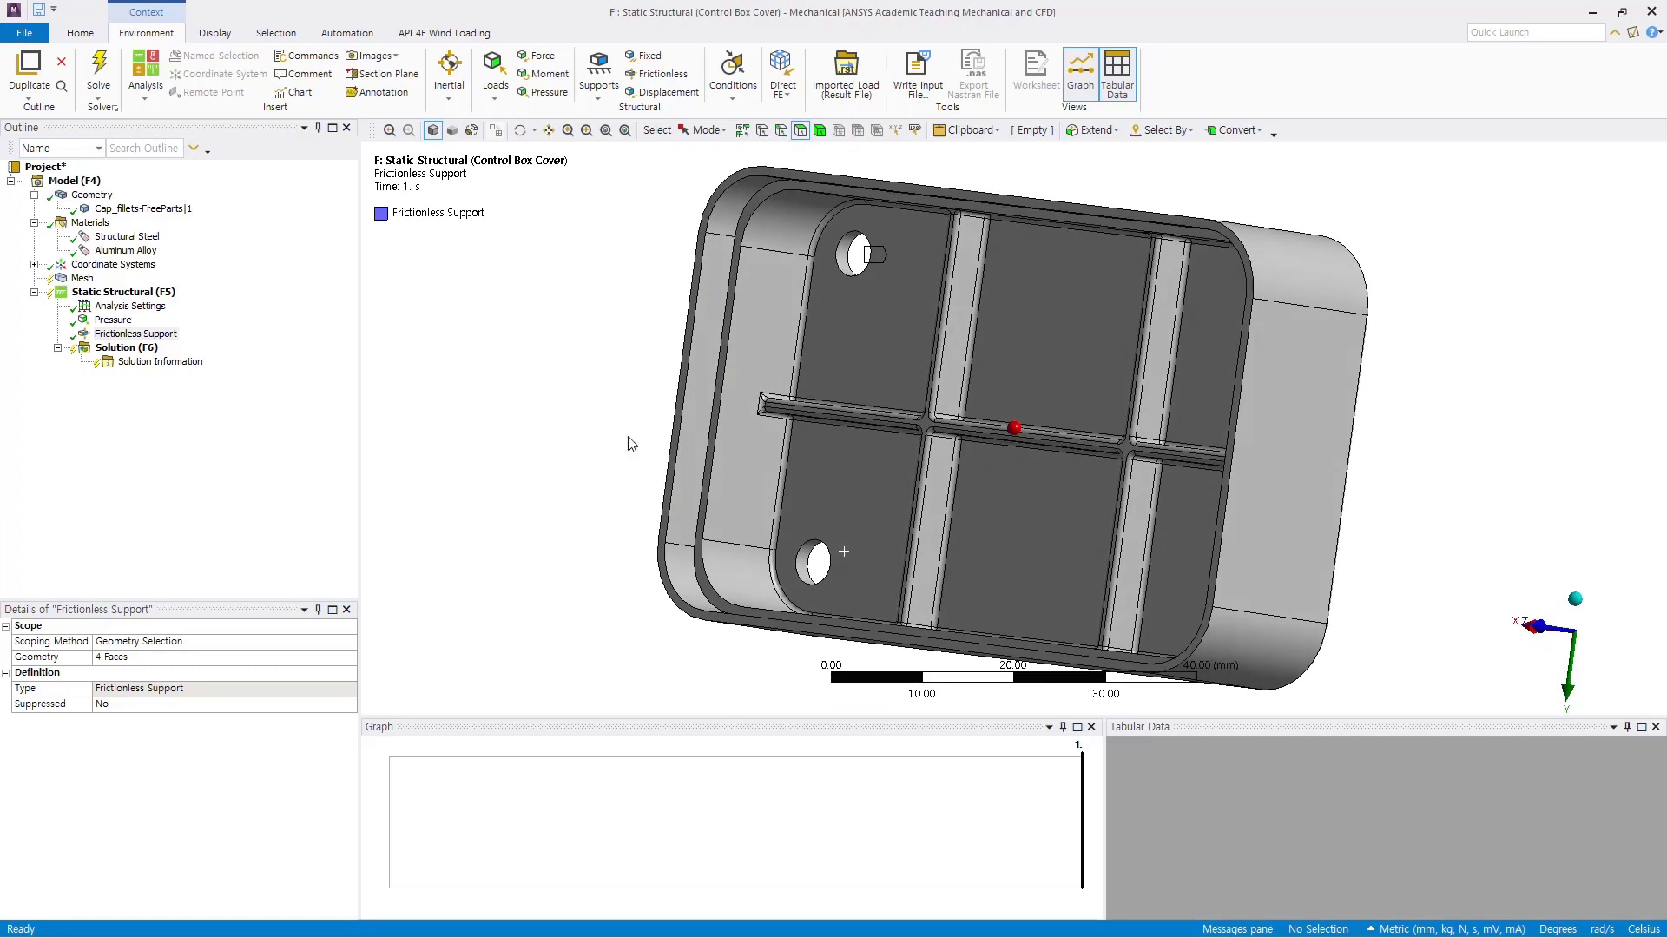
left_click(700, 408)
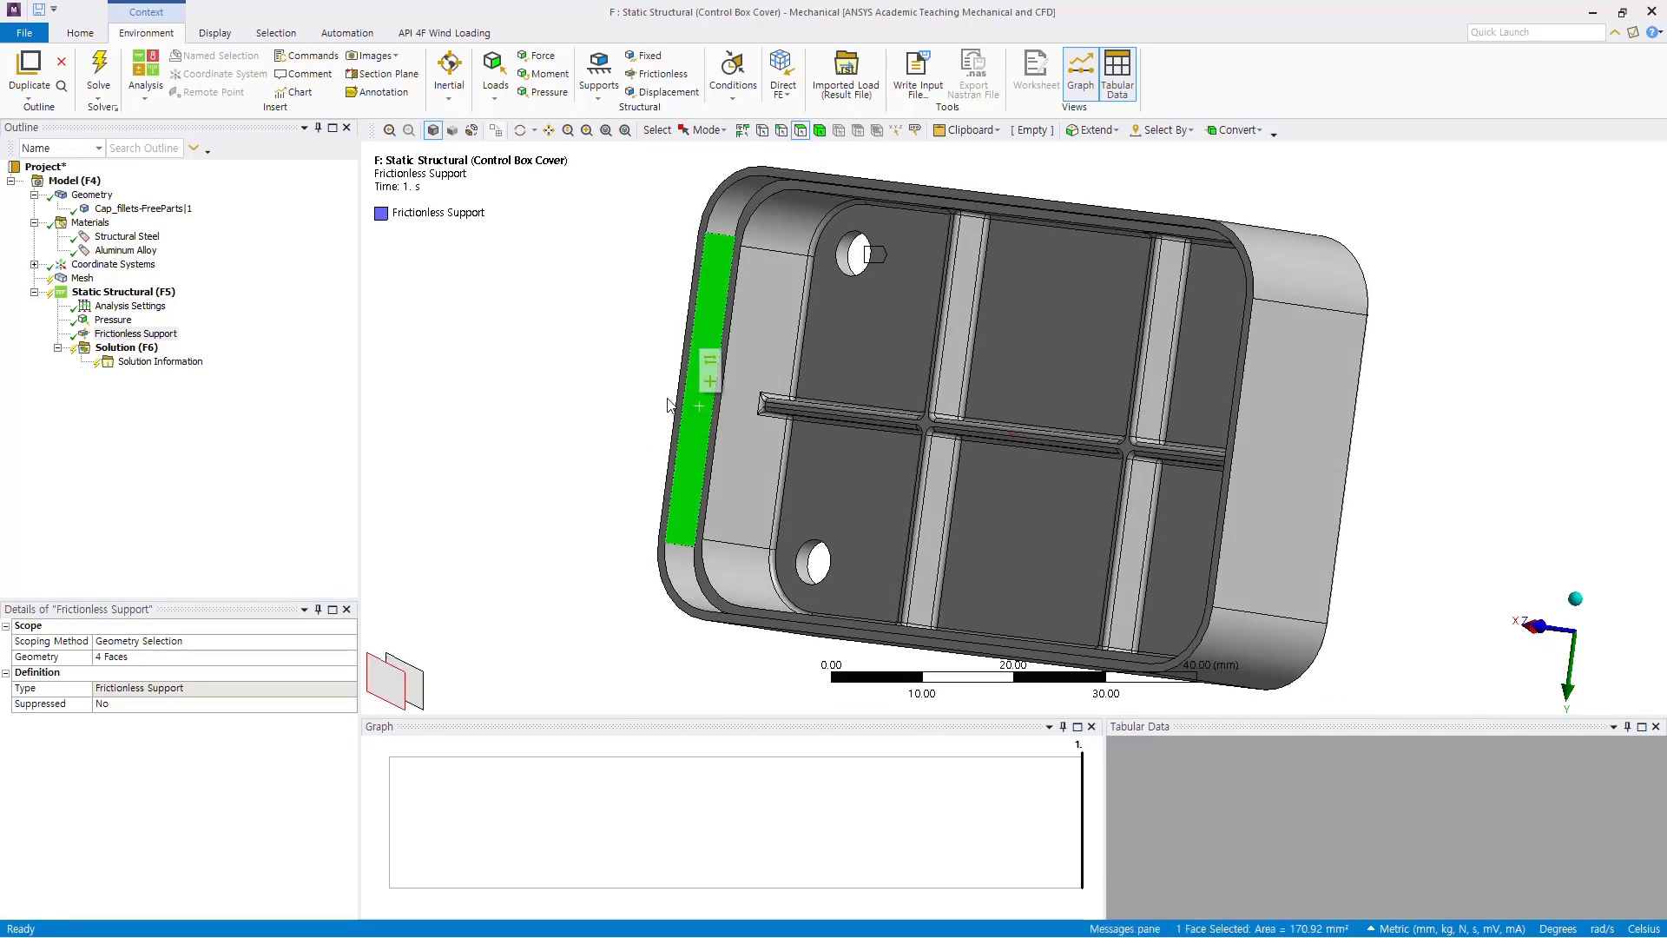
left_click(1114, 130)
left_click(1107, 169)
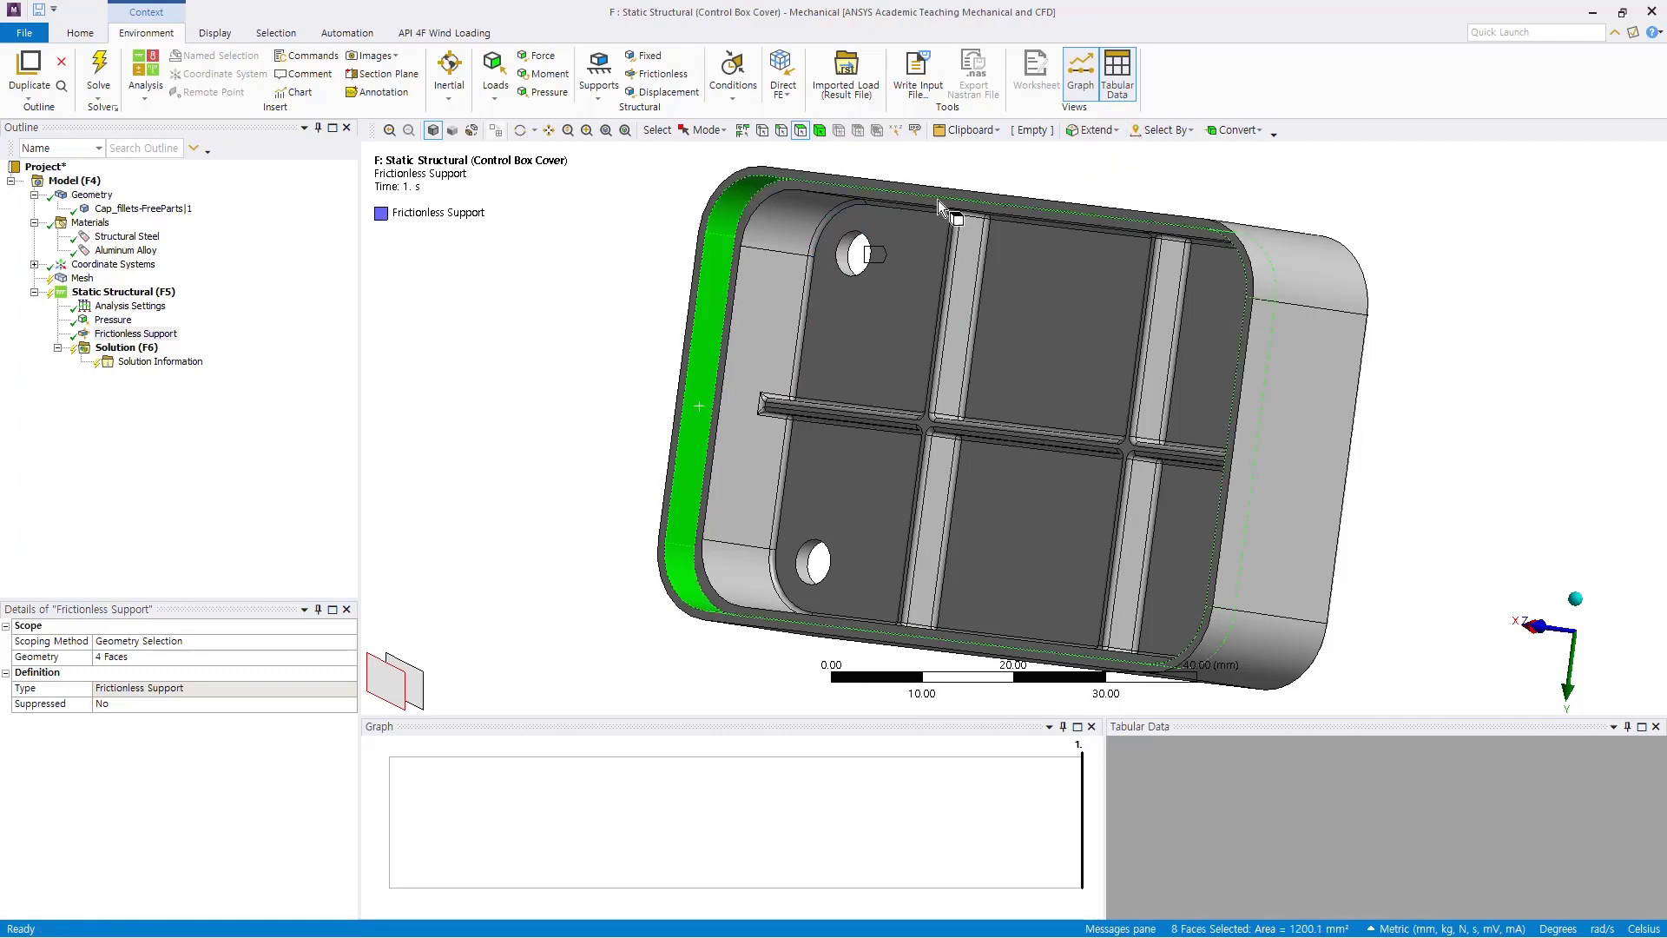
Insert a Frictionless Support on the eight selected inner rim wall faces
middle_click_drag(613, 331, 677, 343)
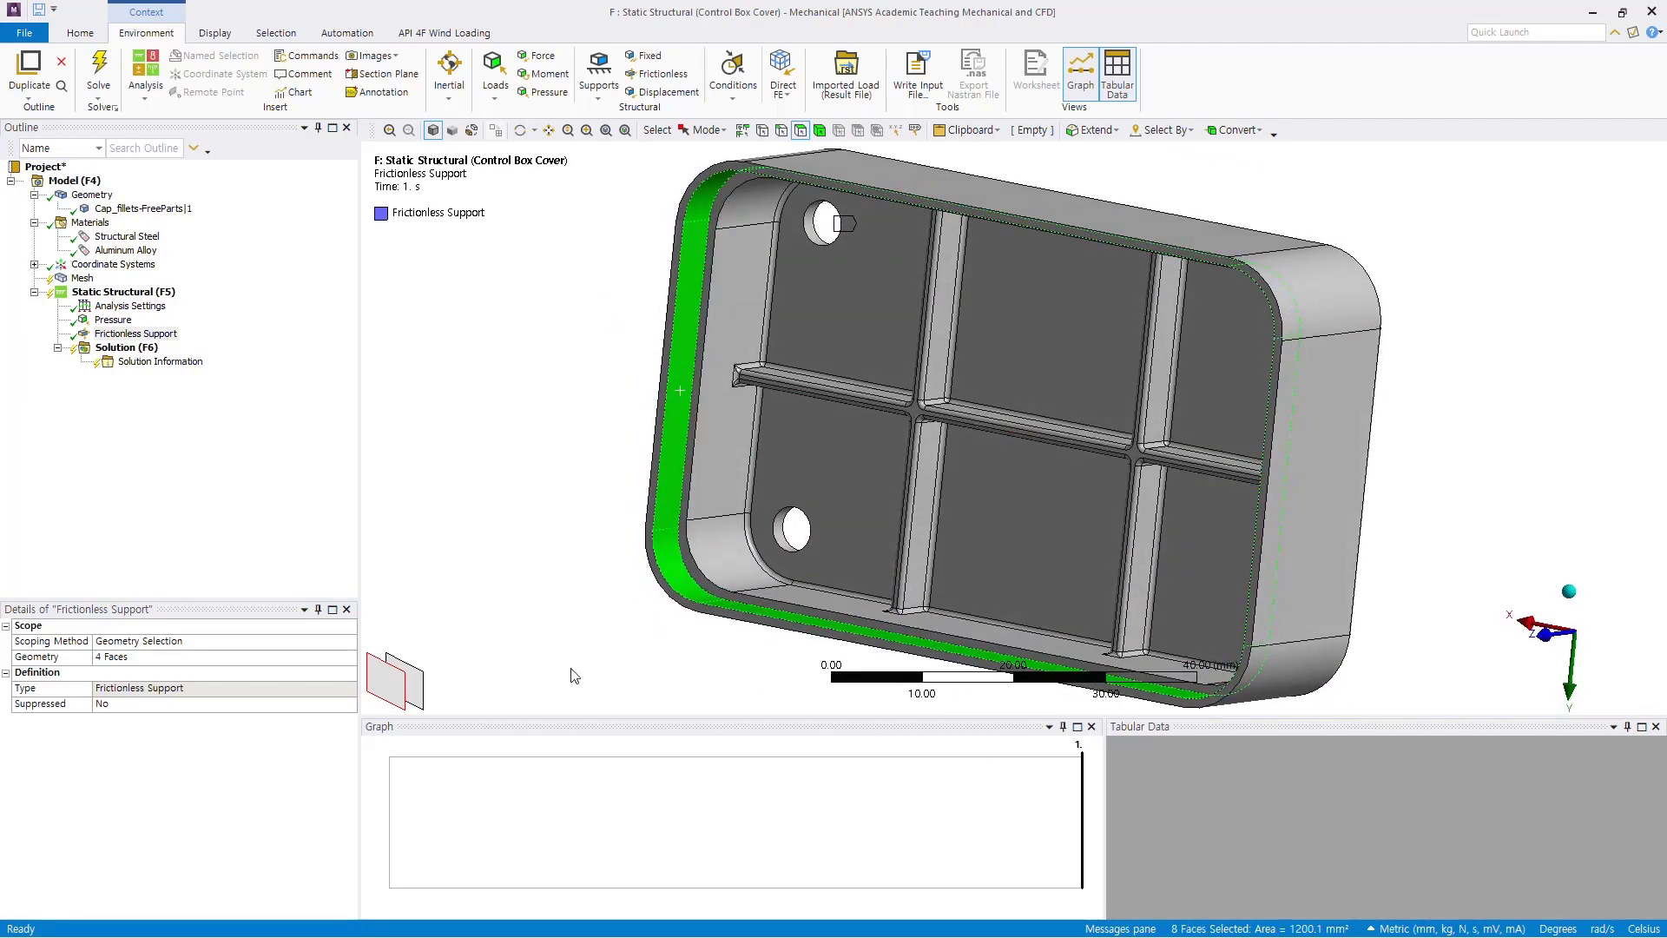
right_click(490, 280)
mouse_move(620, 301)
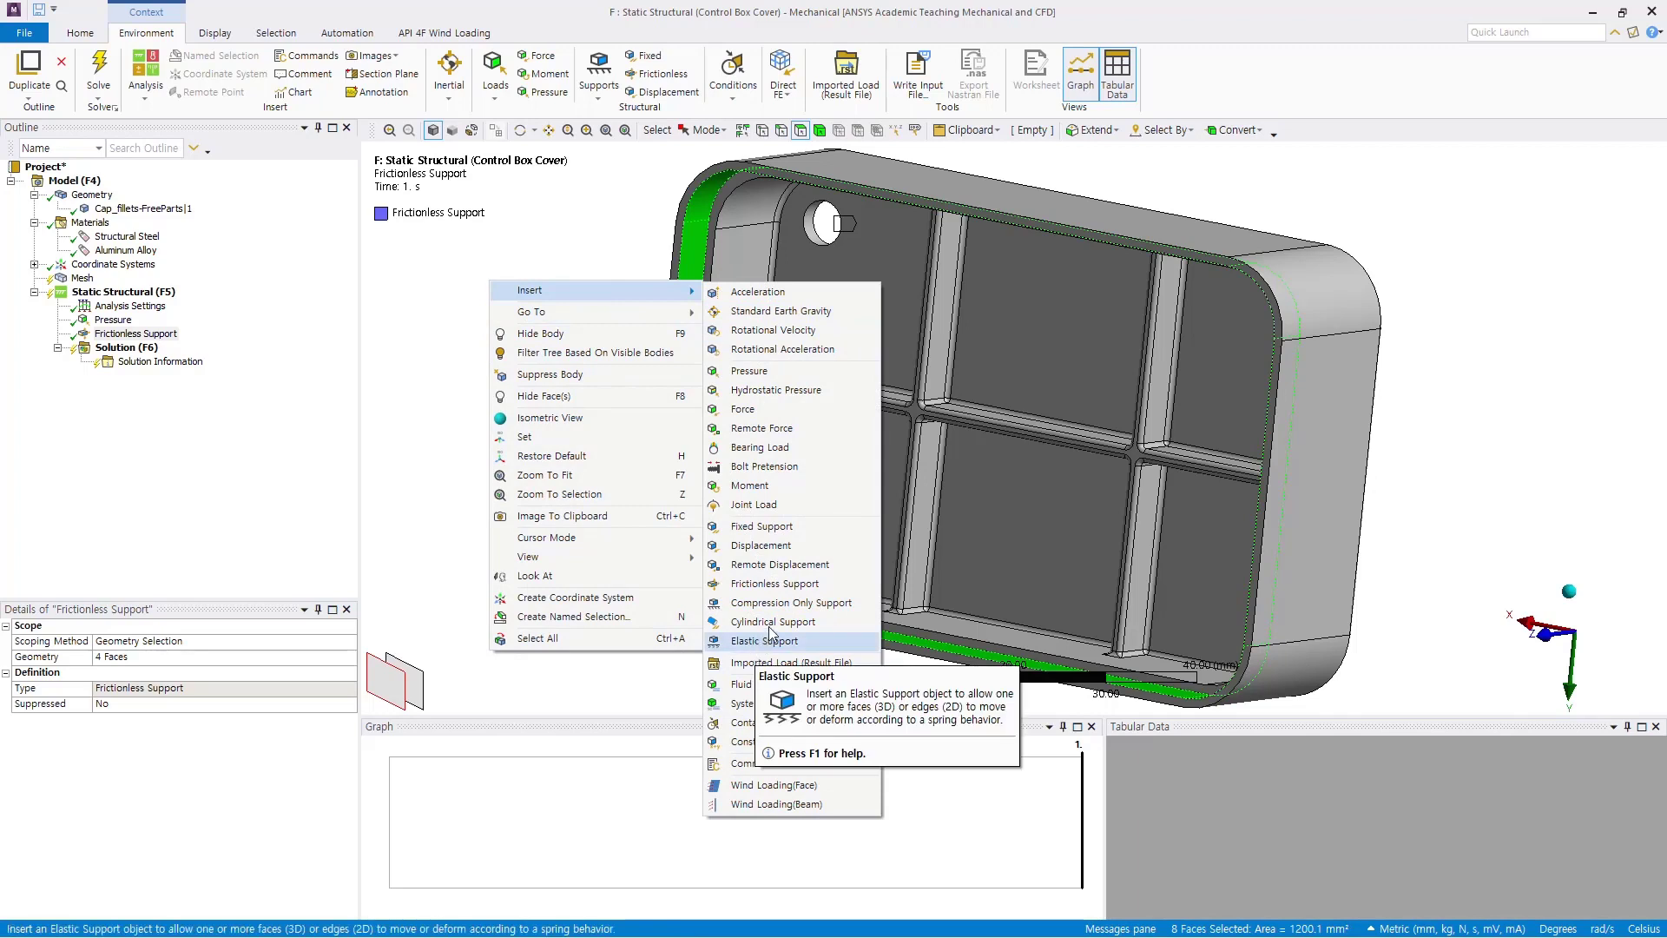
left_click(792, 586)
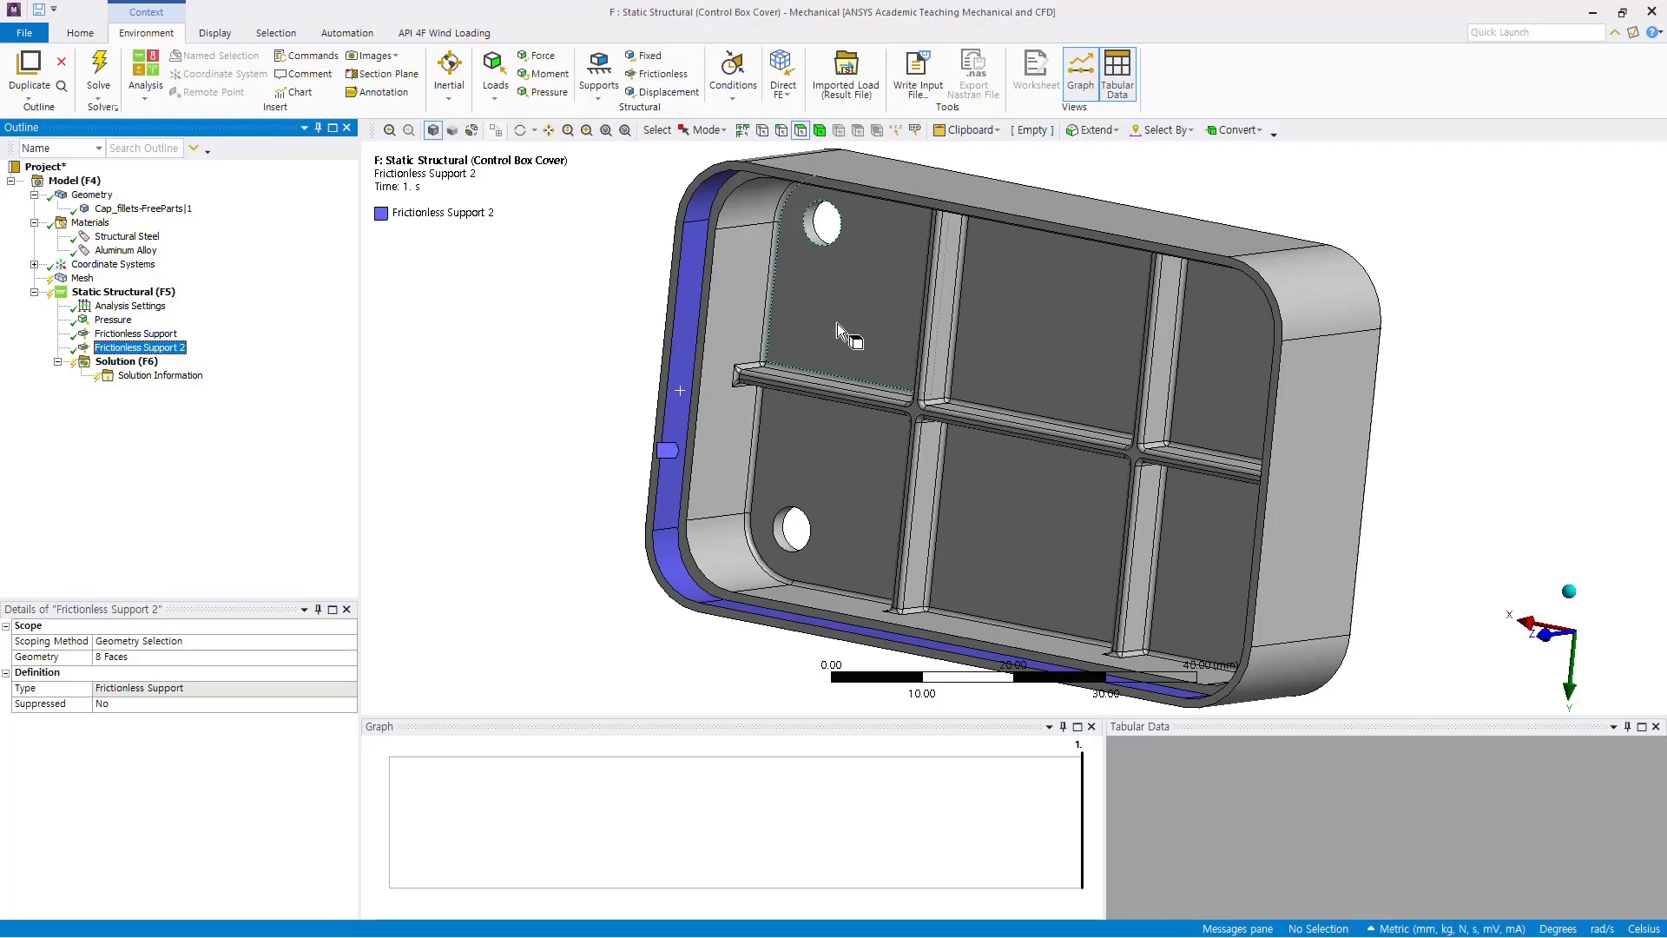
Select the narrow ledge face running around the inside of the rim and insert a Frictionless Support on it
middle_click_drag(621, 362, 608, 482)
left_click(748, 357)
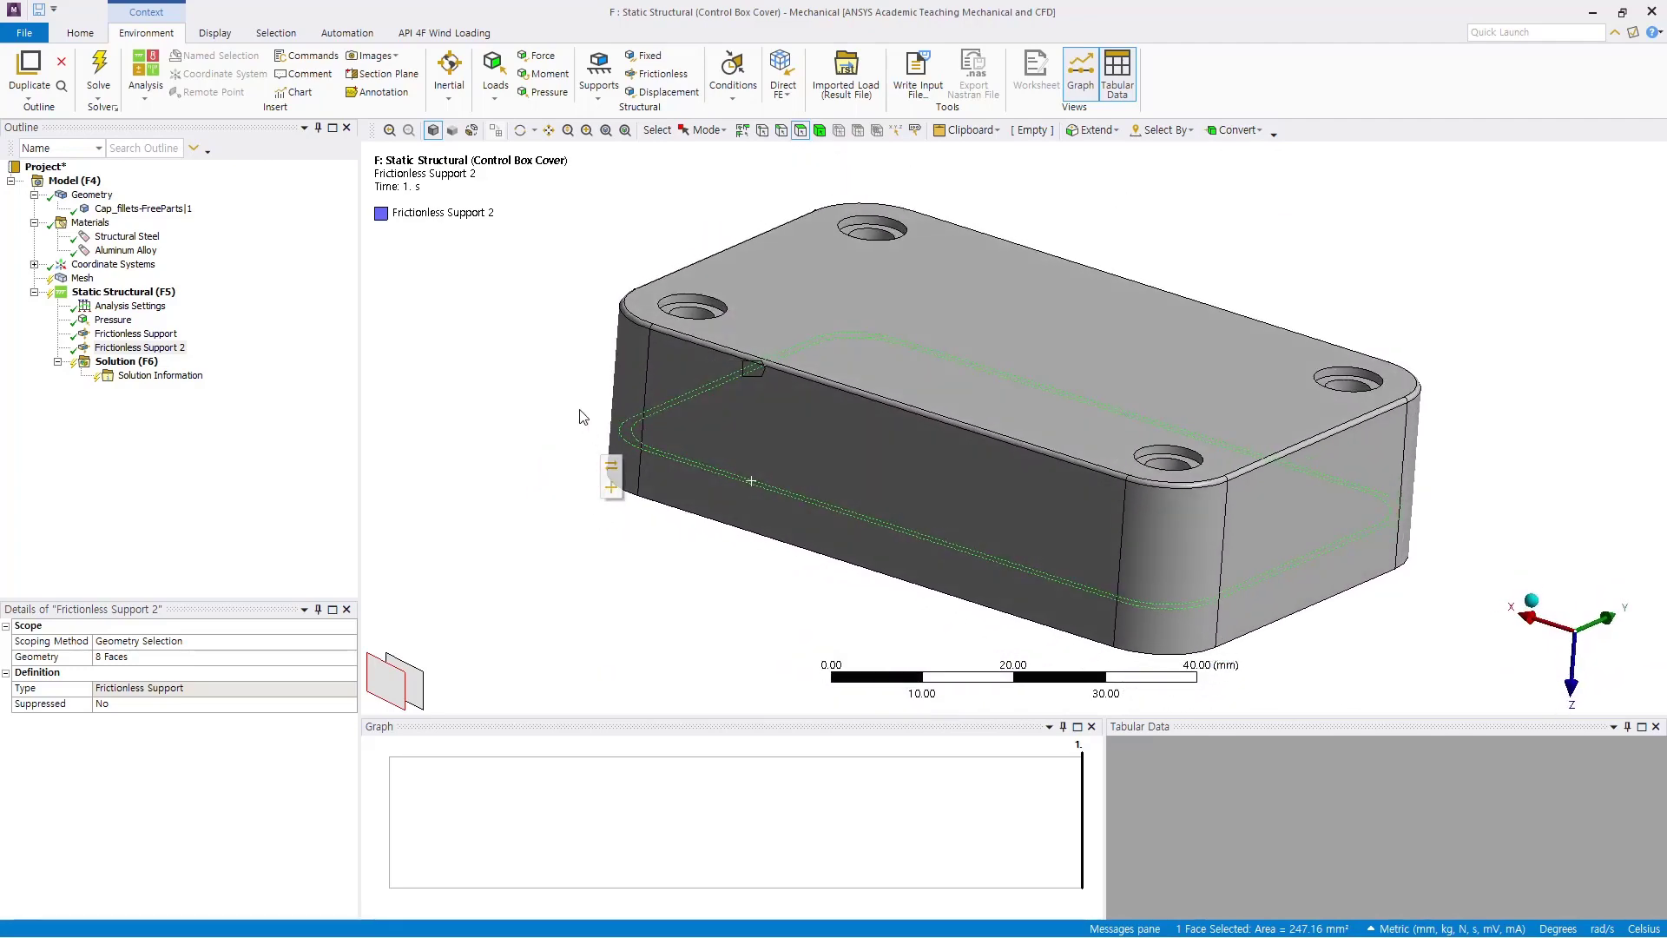
right_click(526, 357)
mouse_move(656, 358)
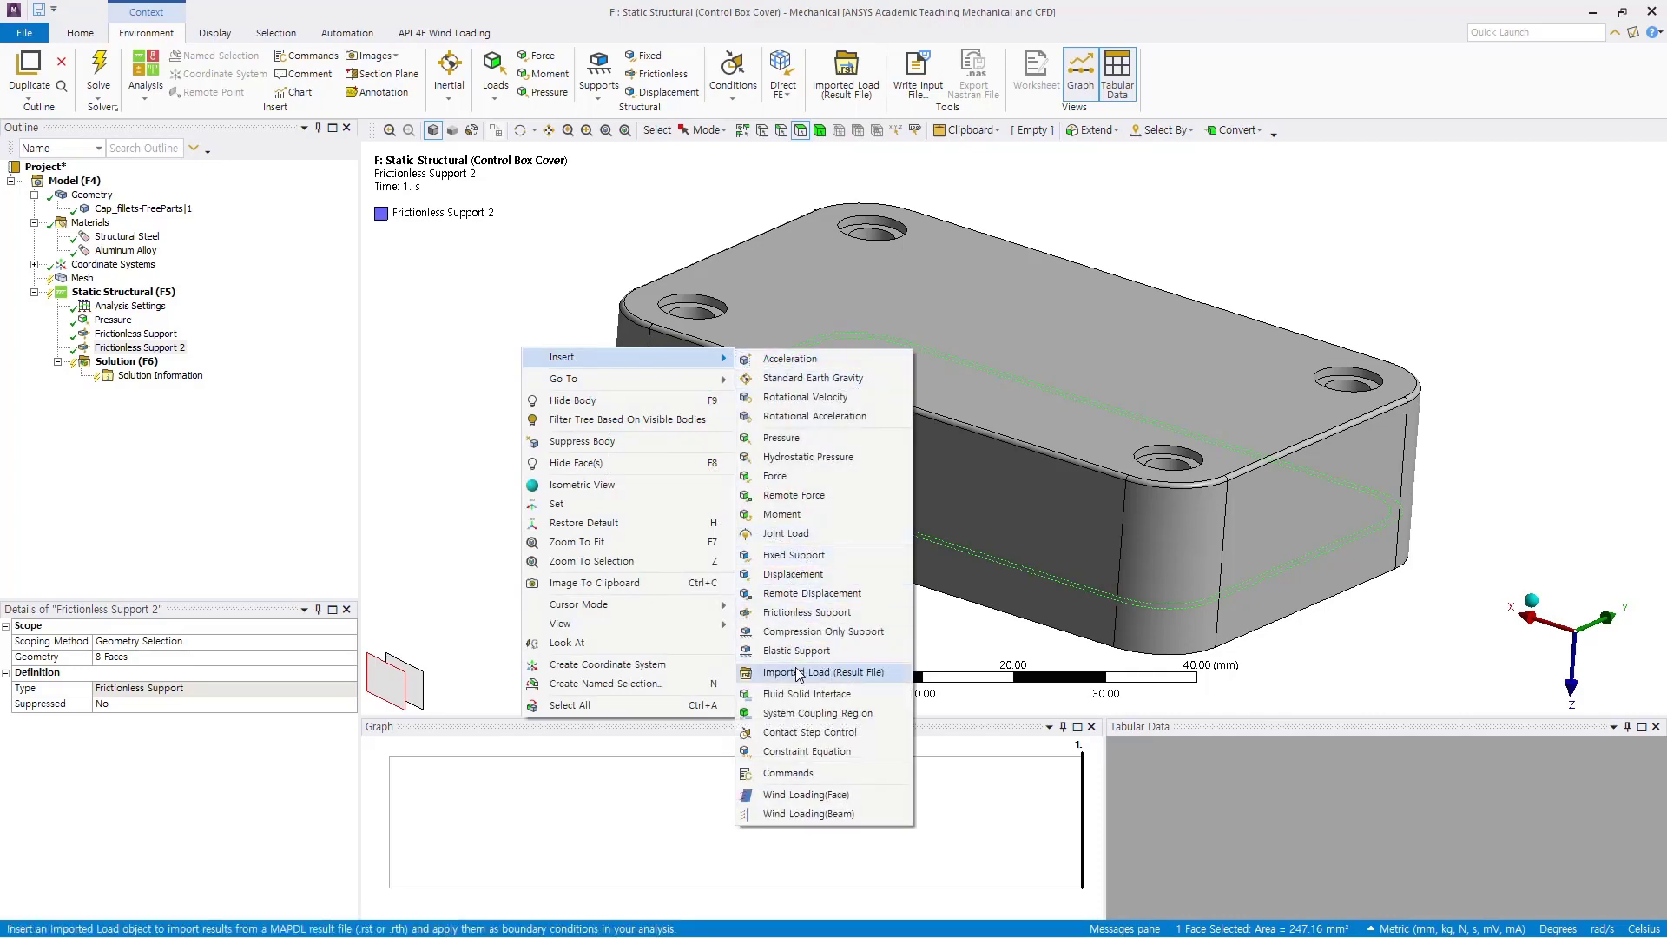
left_click(807, 616)
left_click(508, 425)
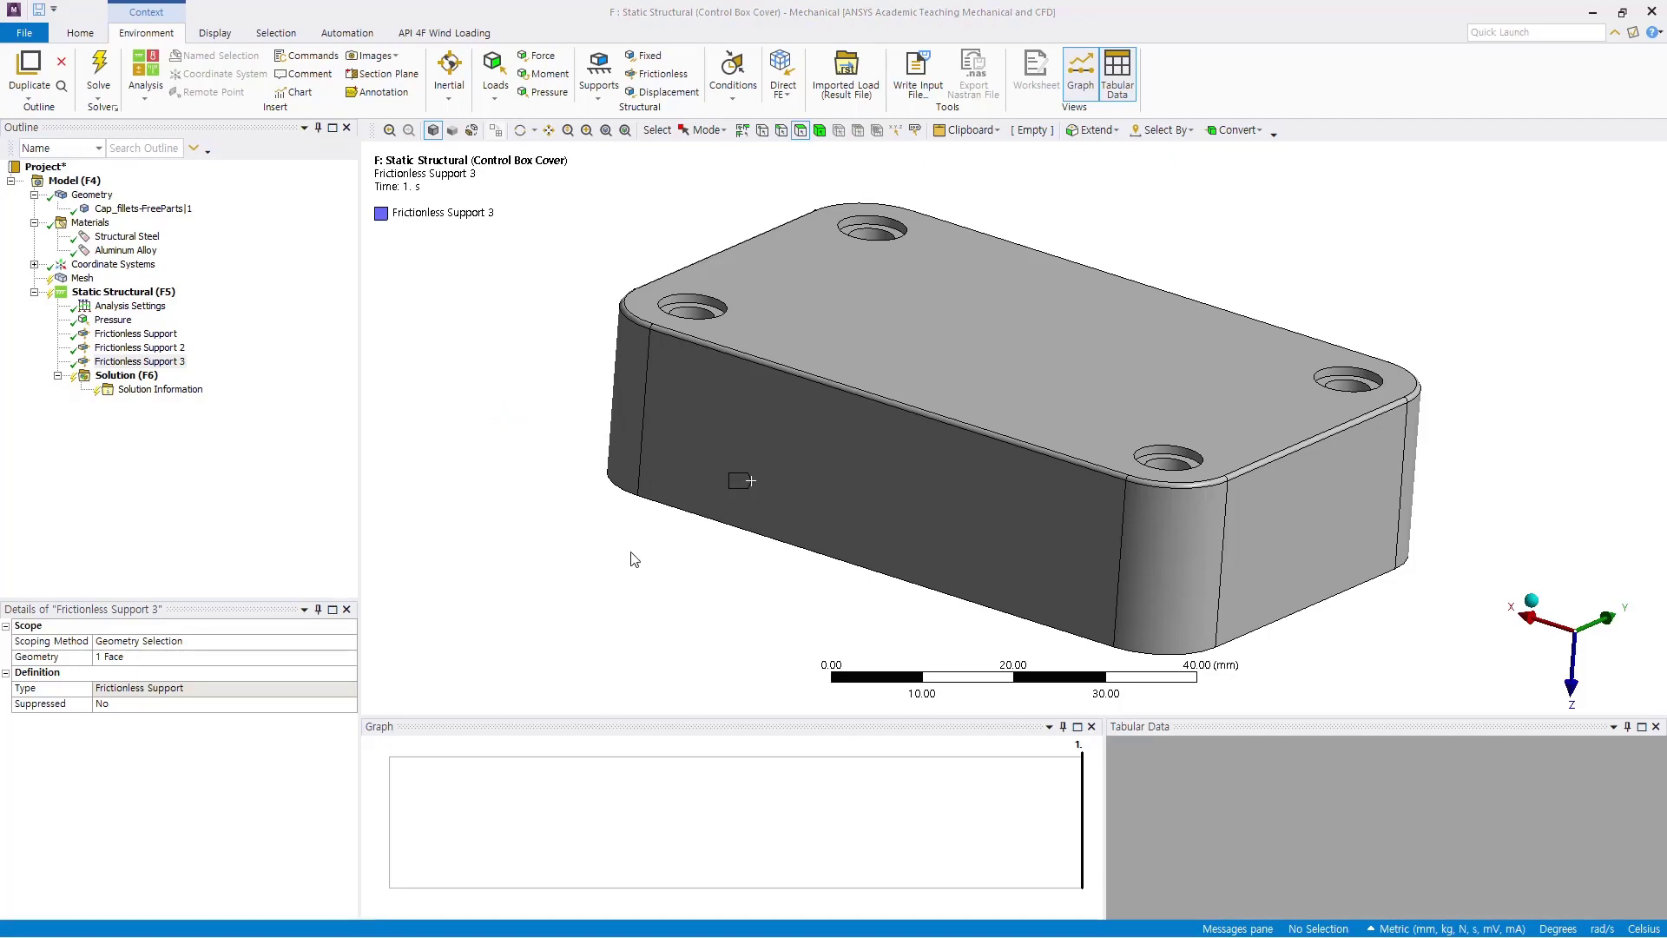
Display the Pressure load and all three Frictionless Supports together and review them on the whole cover in isometric view
middle_click_drag(670, 540, 487, 397)
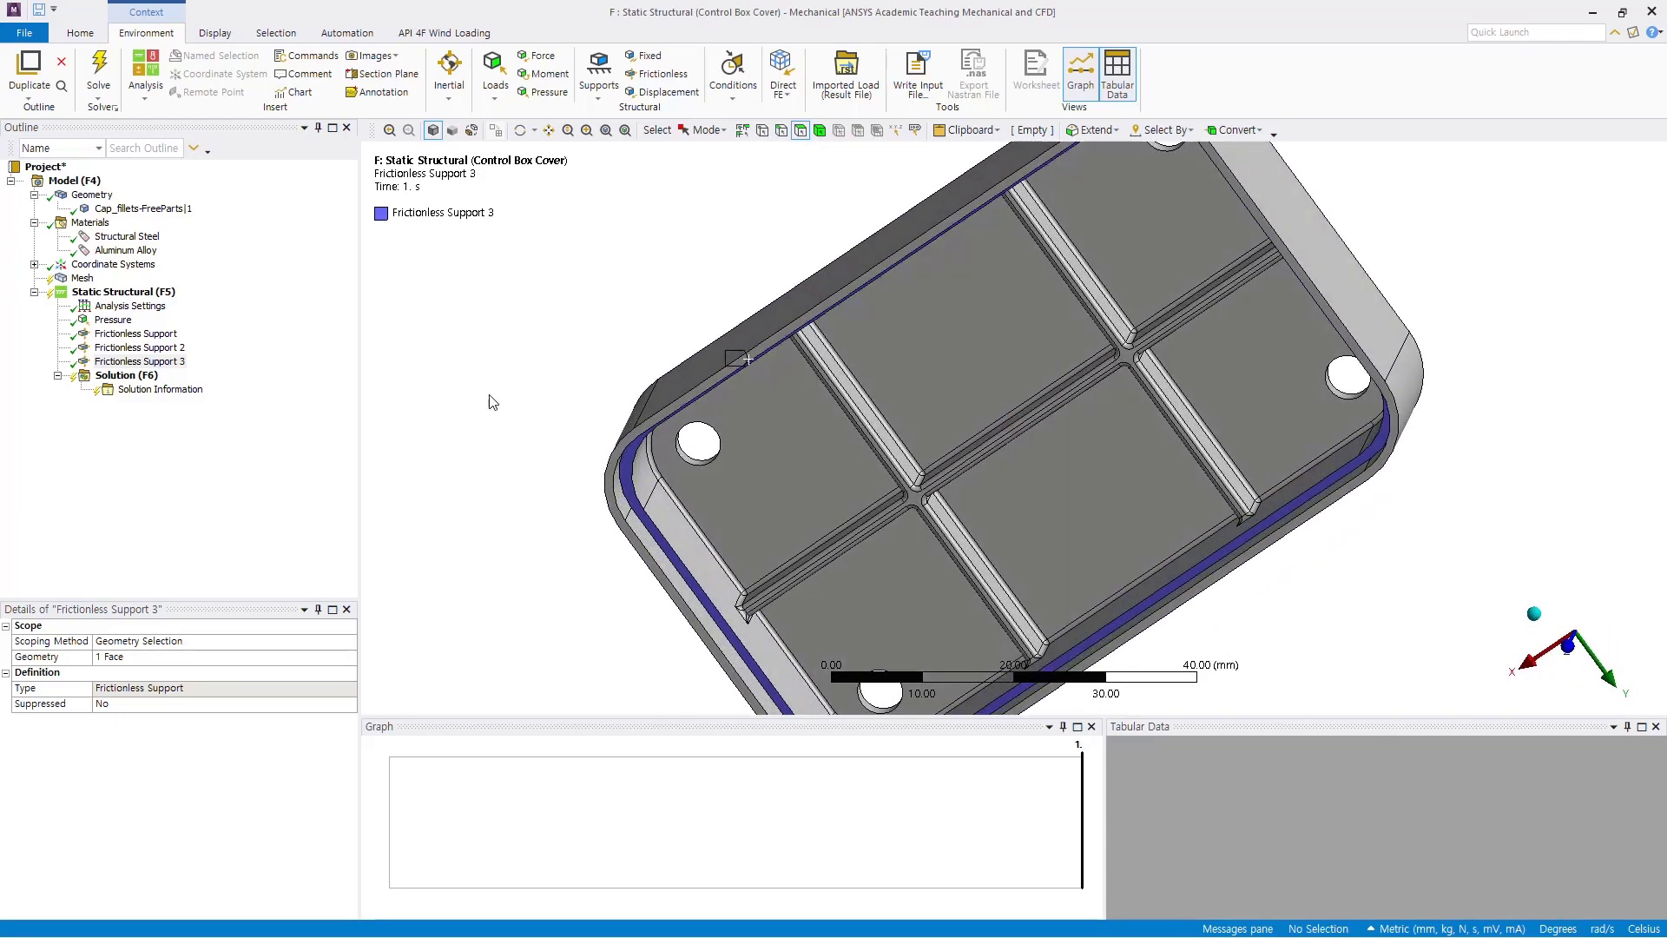
left_click(120, 321)
left_click(149, 335, "ctrl")
left_click(151, 349, "ctrl")
left_click(149, 362, "ctrl")
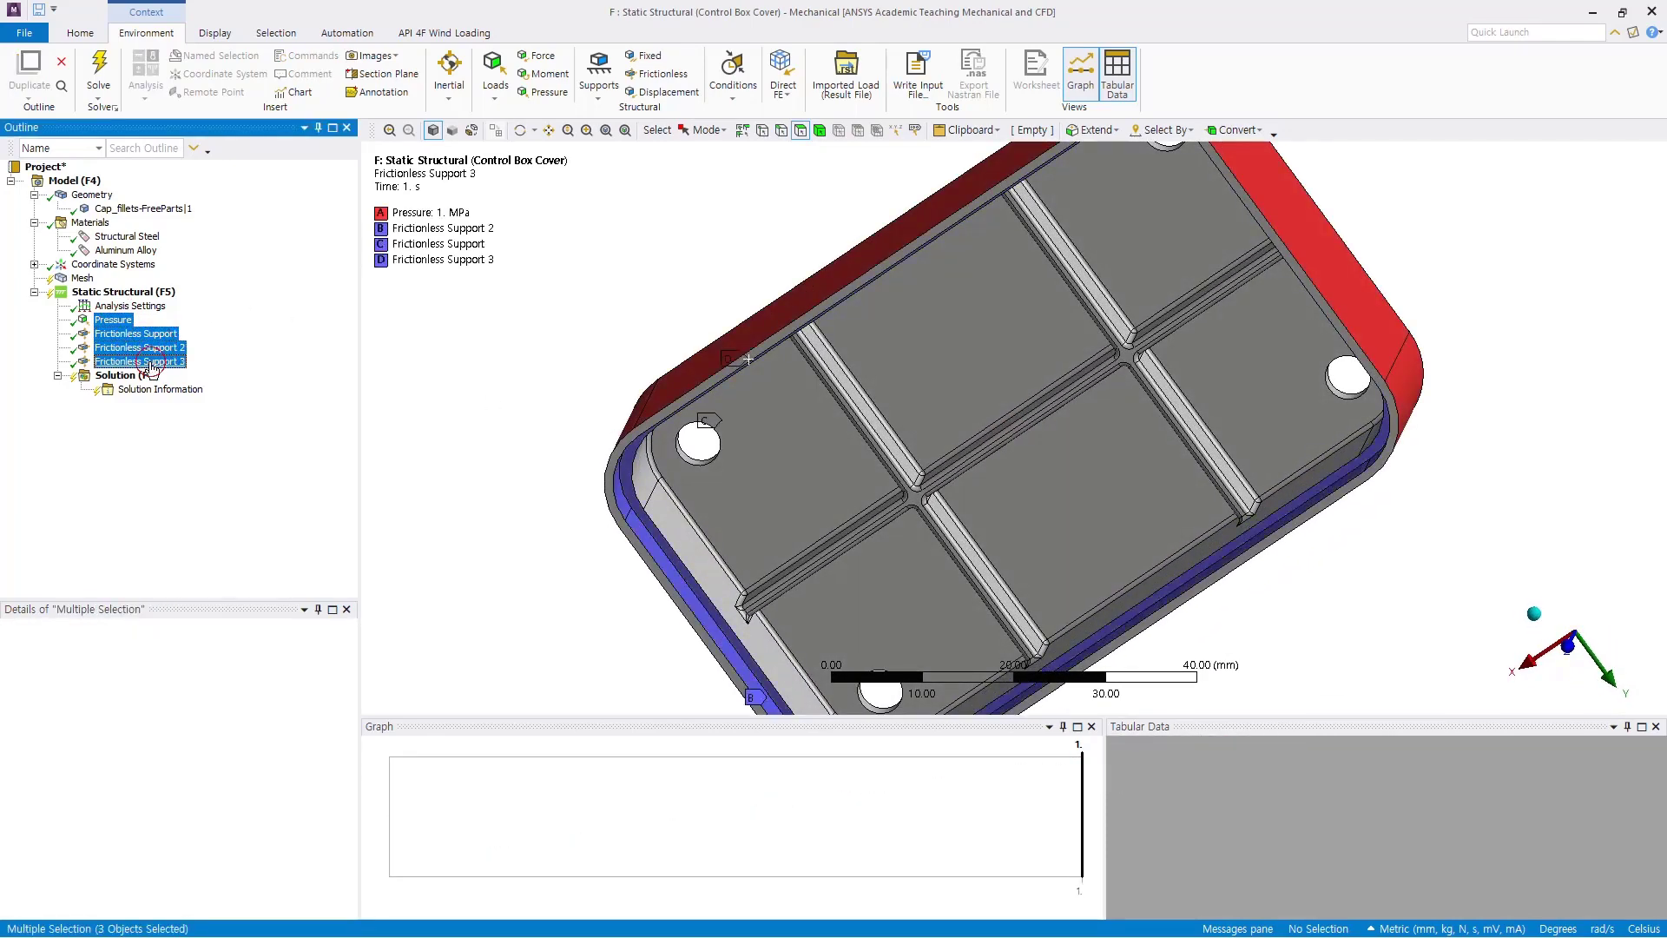
middle_click_drag(501, 336, 469, 451)
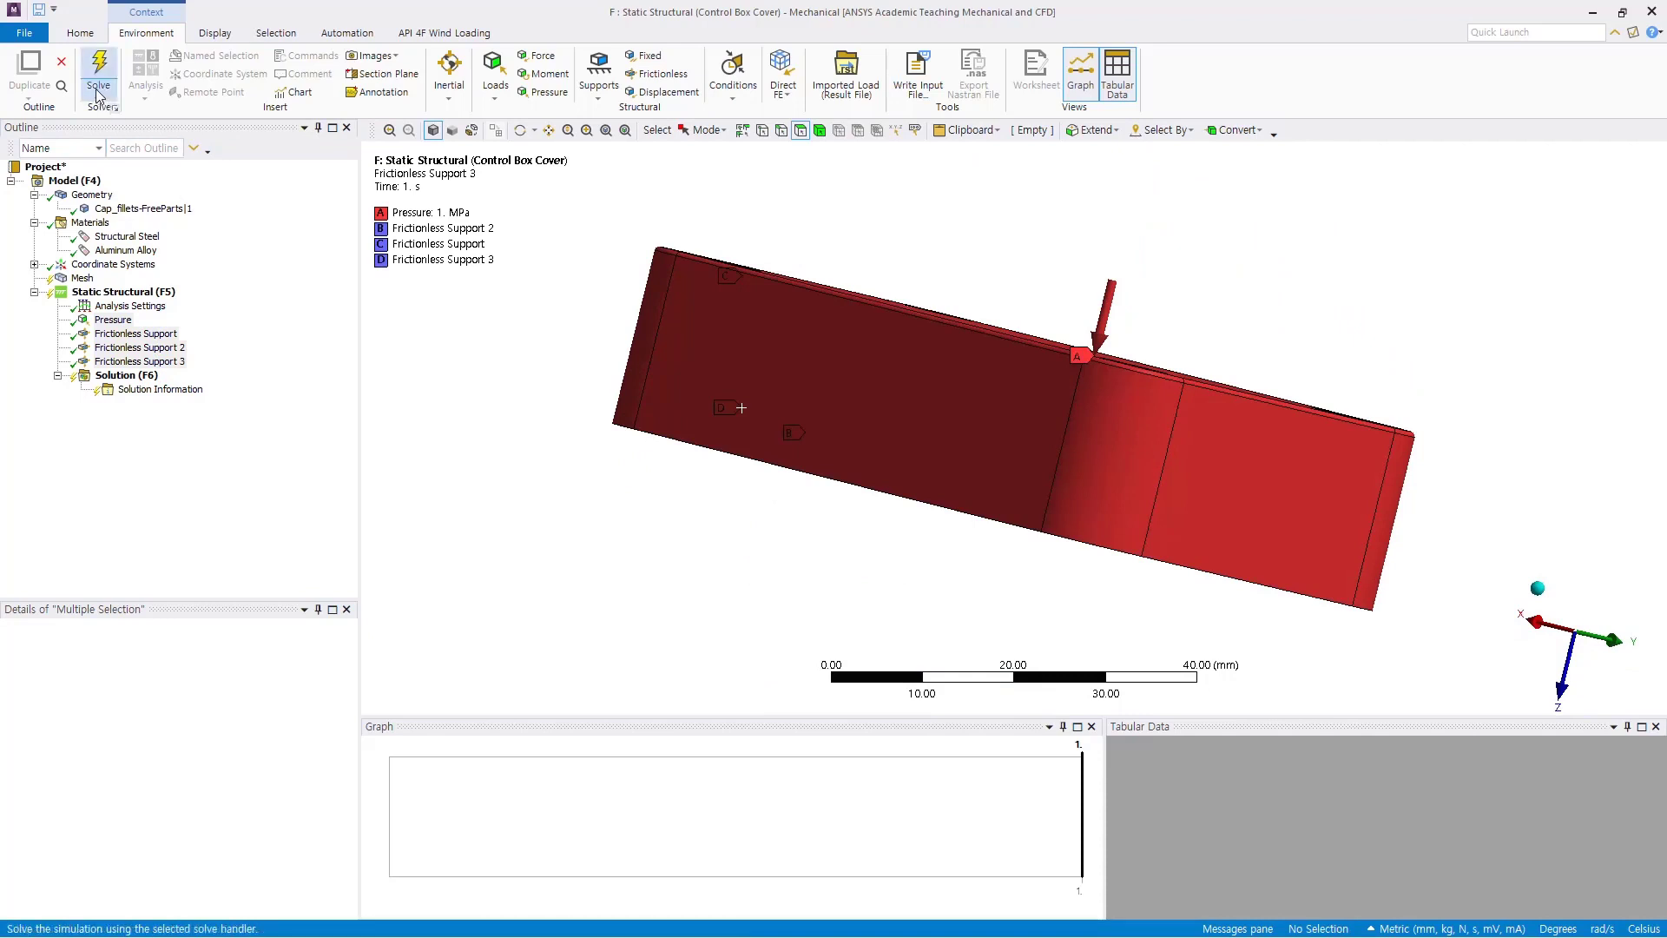
left_click(1536, 588)
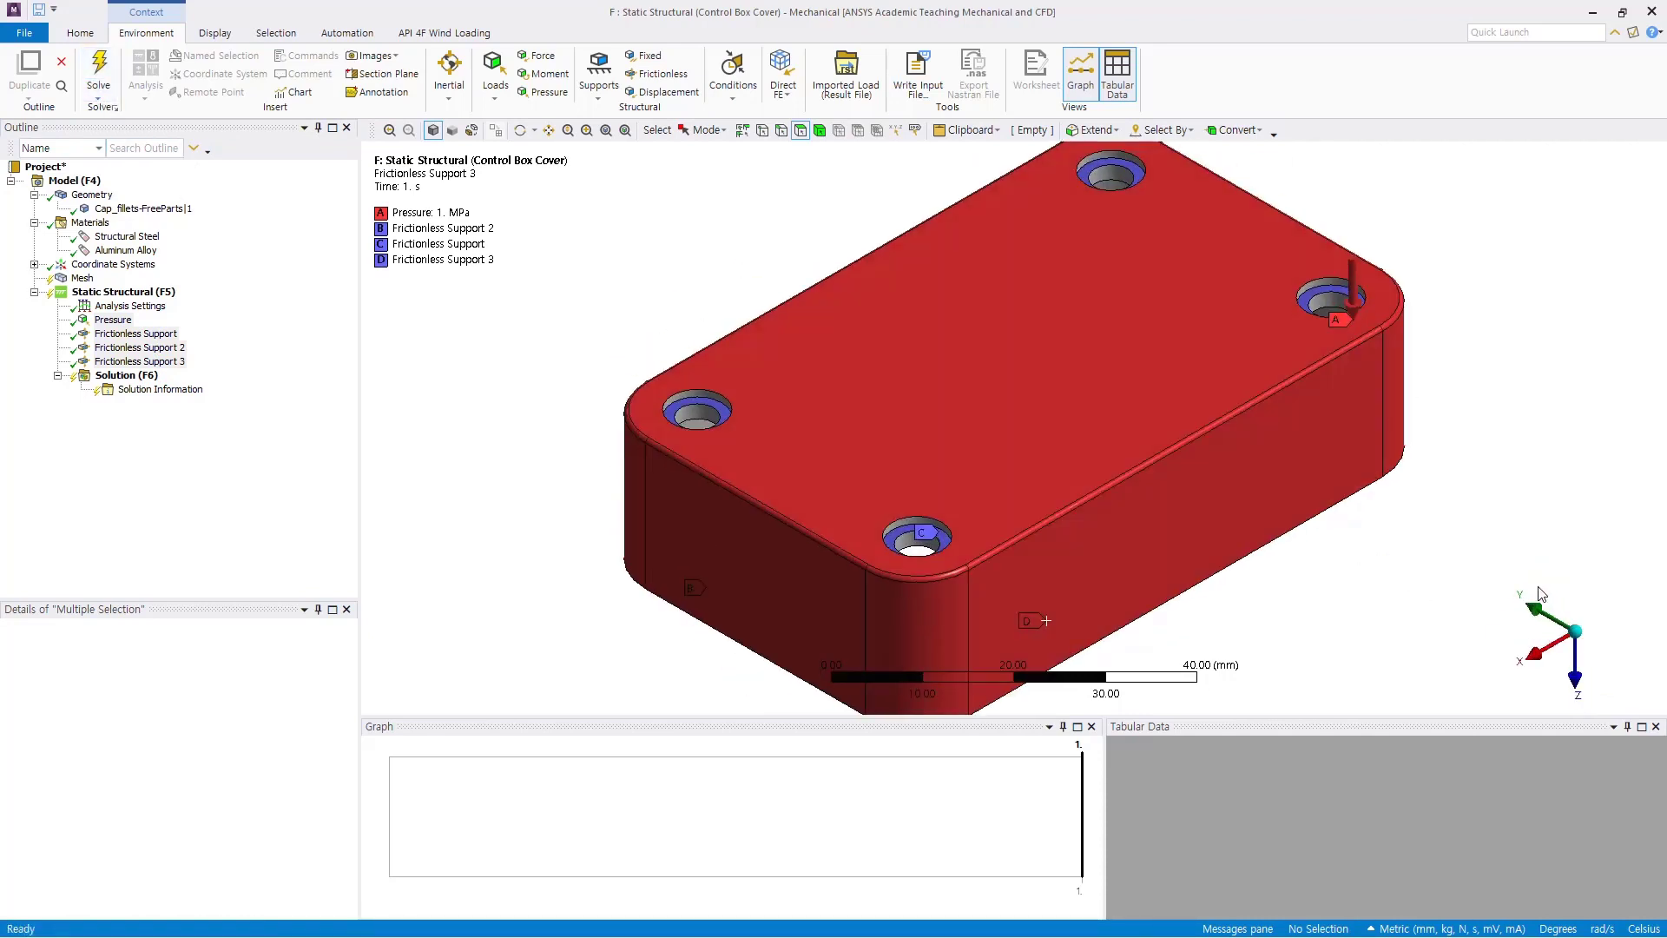
left_click(616, 130)
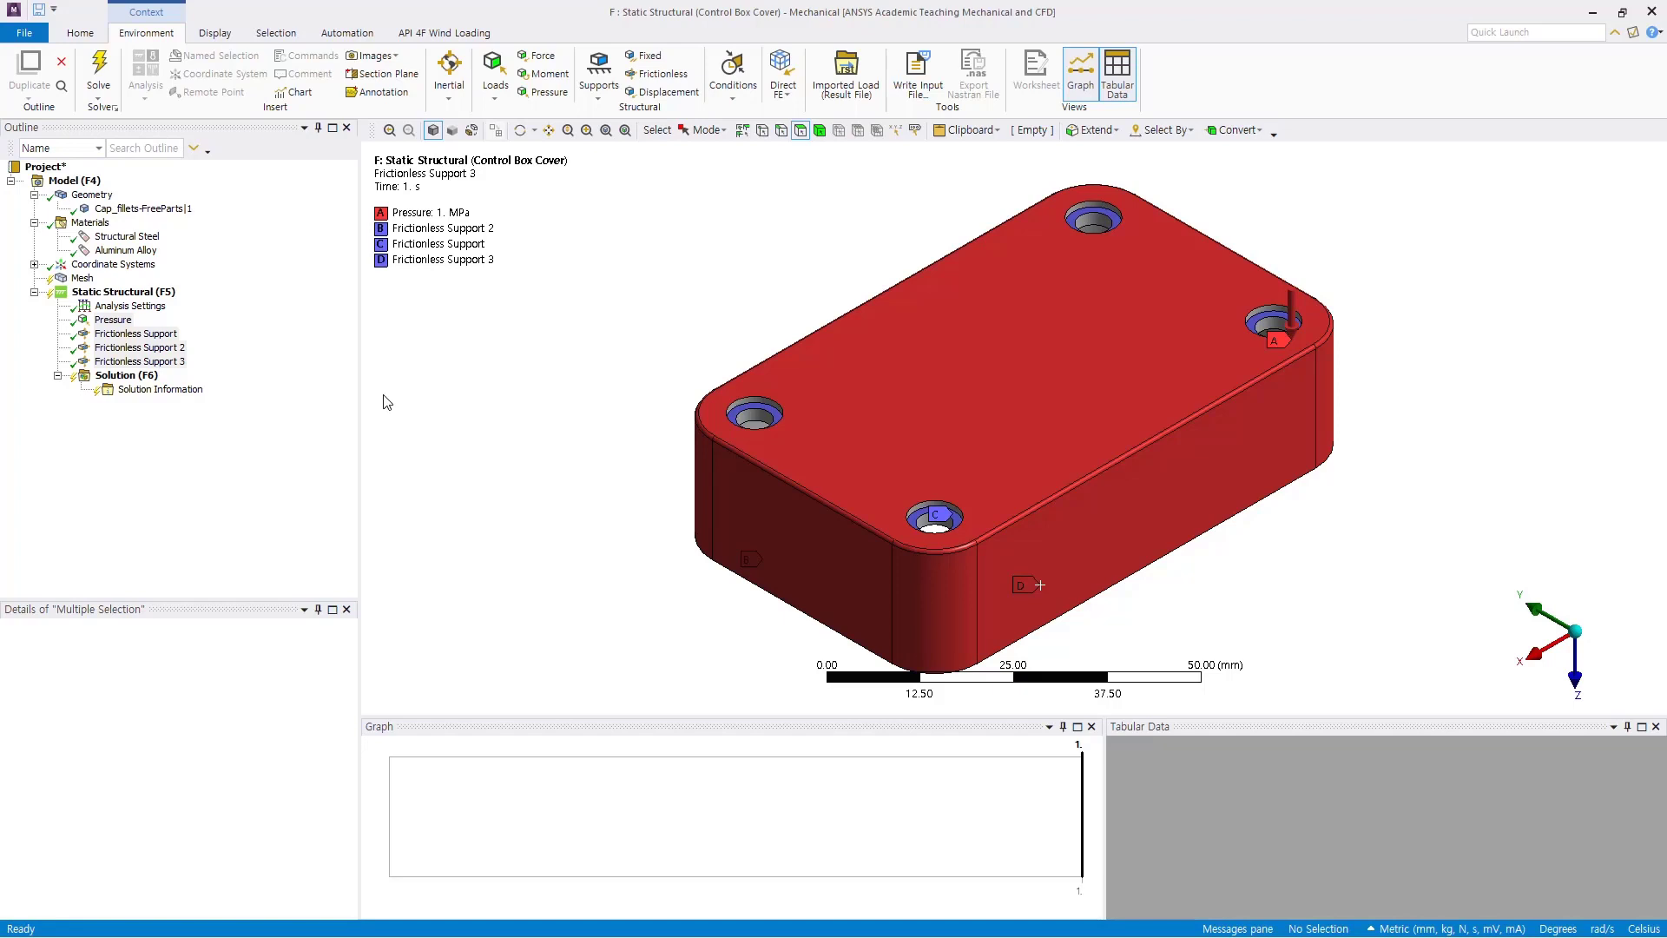
Set the mesh Element Order to Quadratic and generate the mesh
left_click(82, 278)
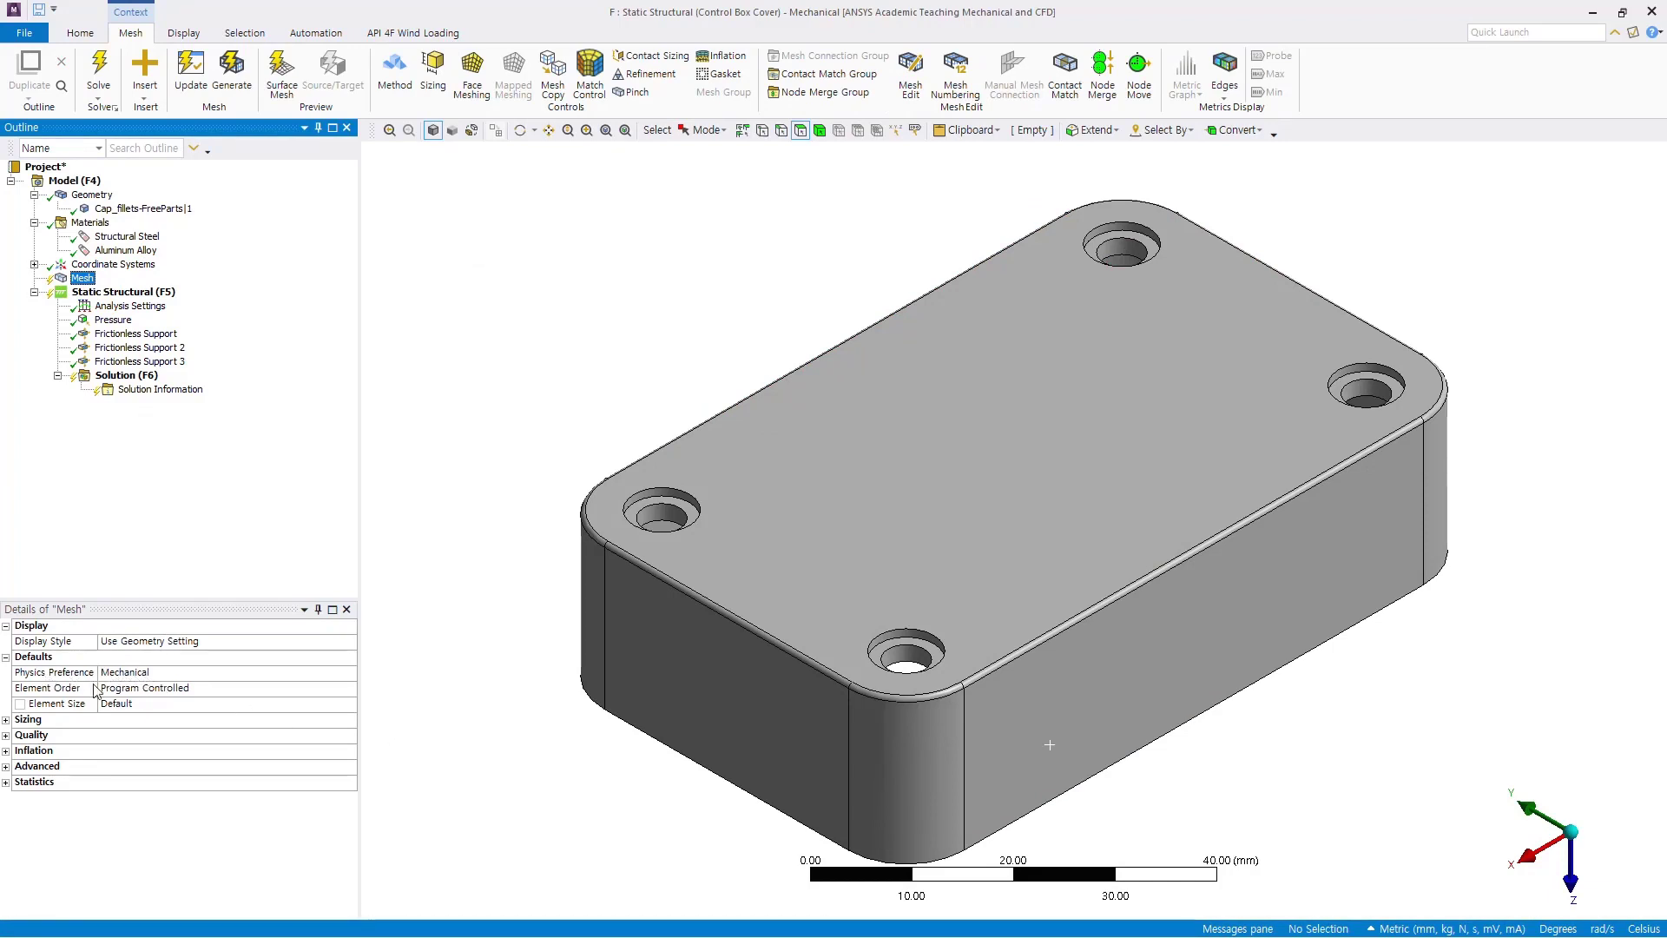
left_click(345, 690)
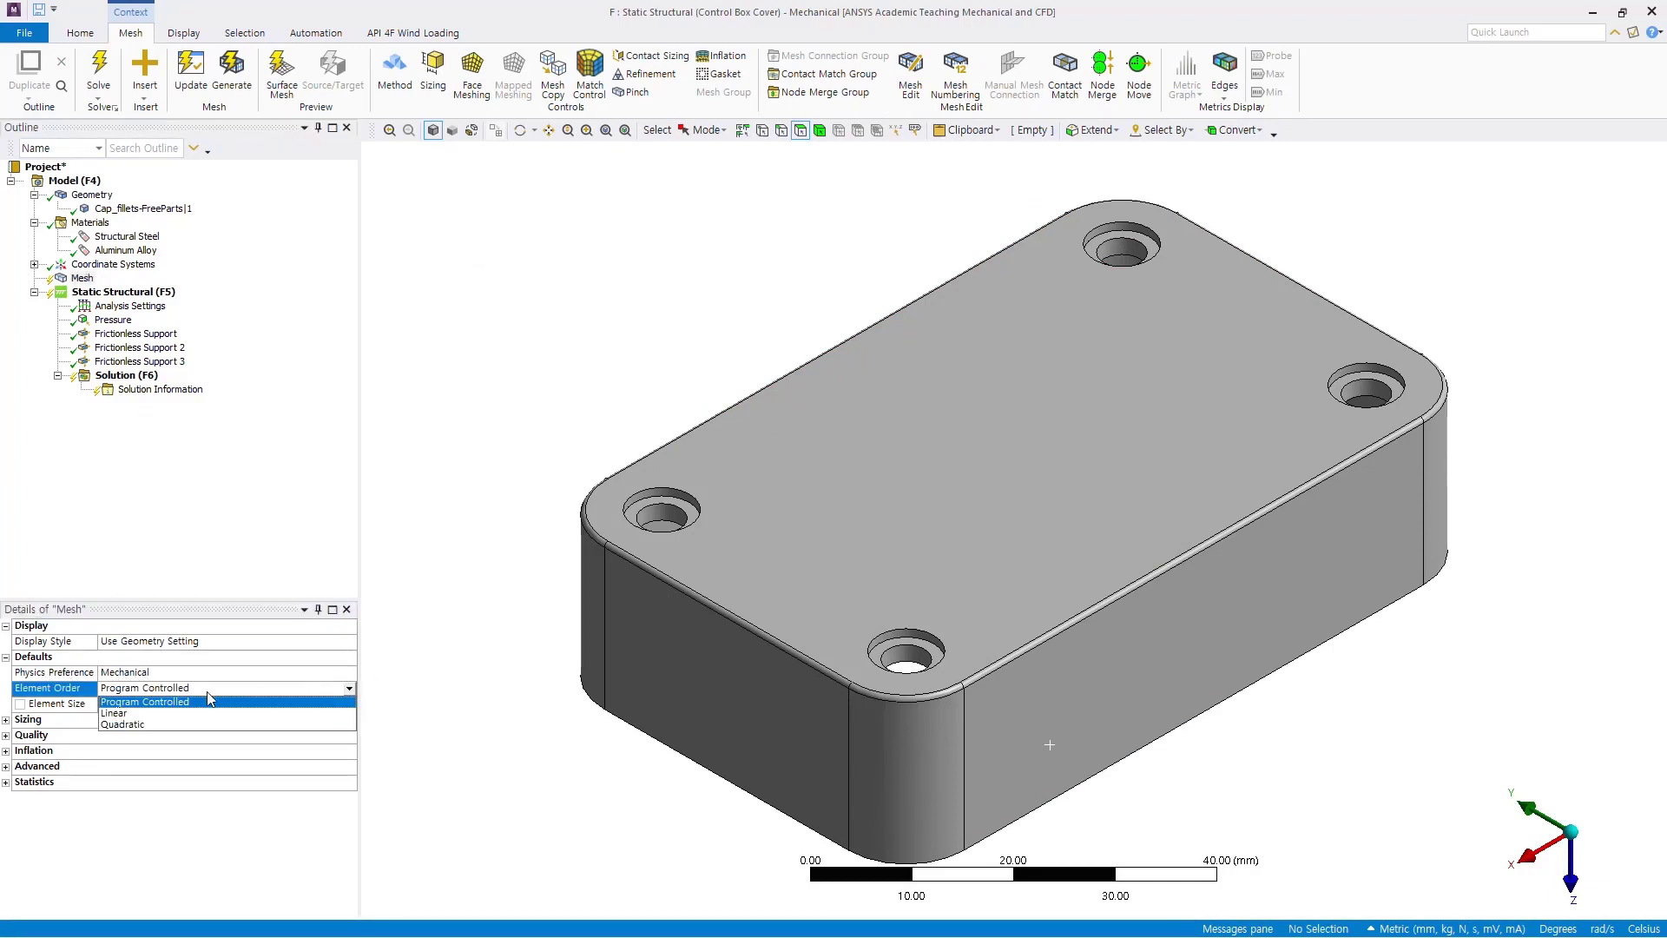
left_click(122, 724)
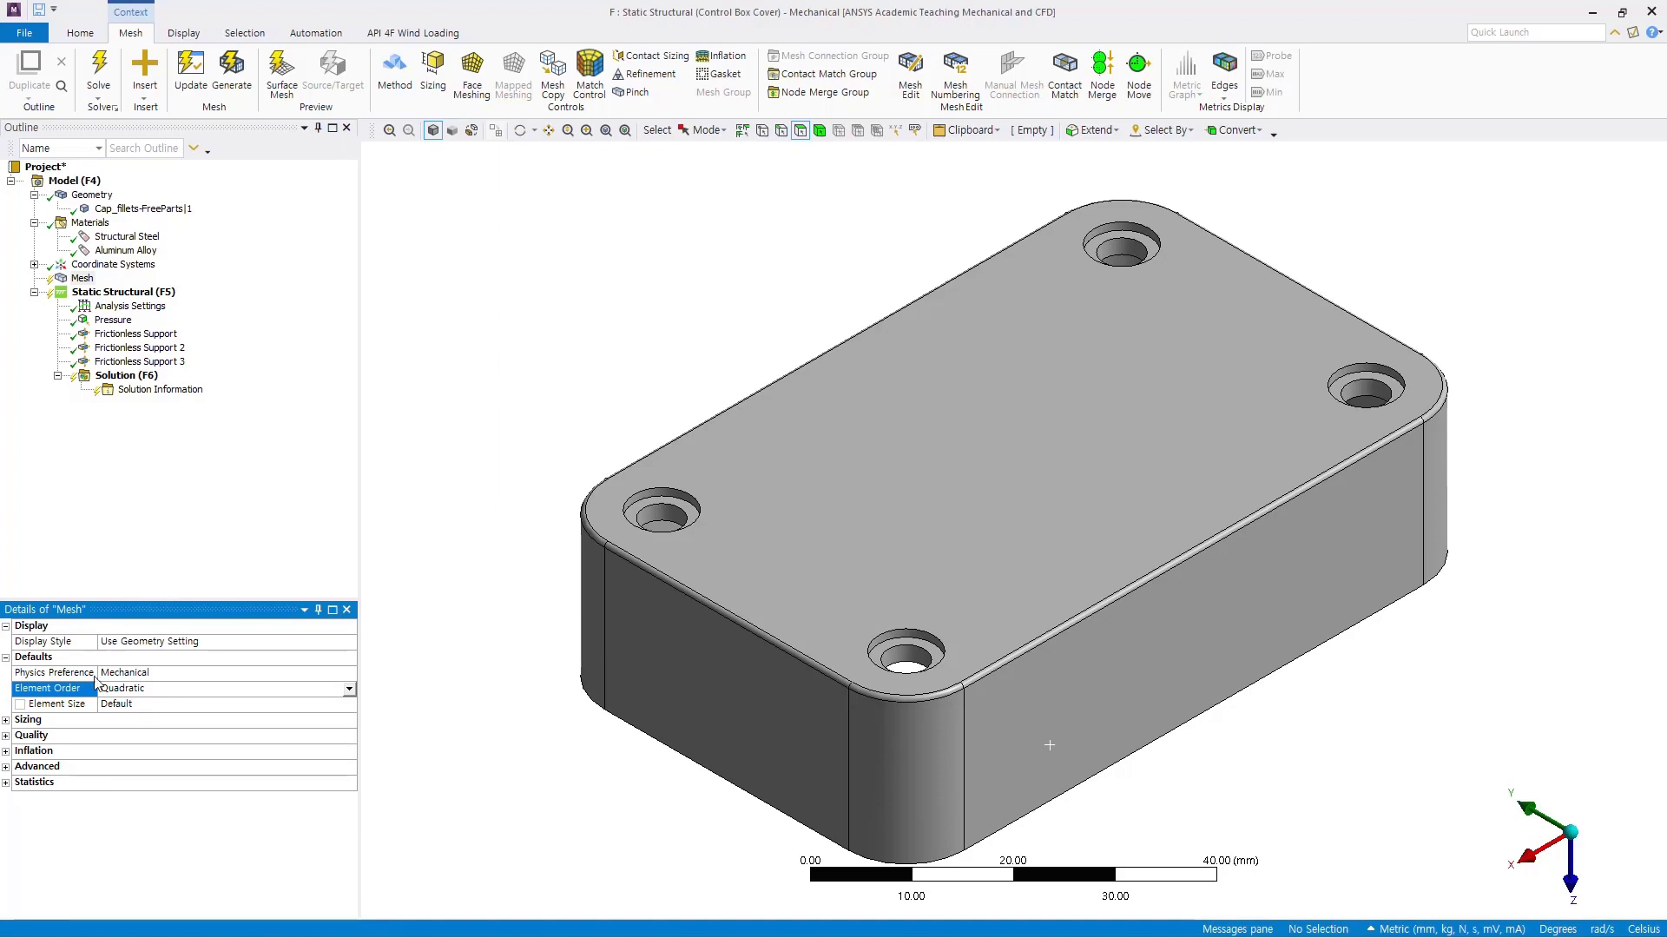
right_click(83, 278)
left_click(142, 333)
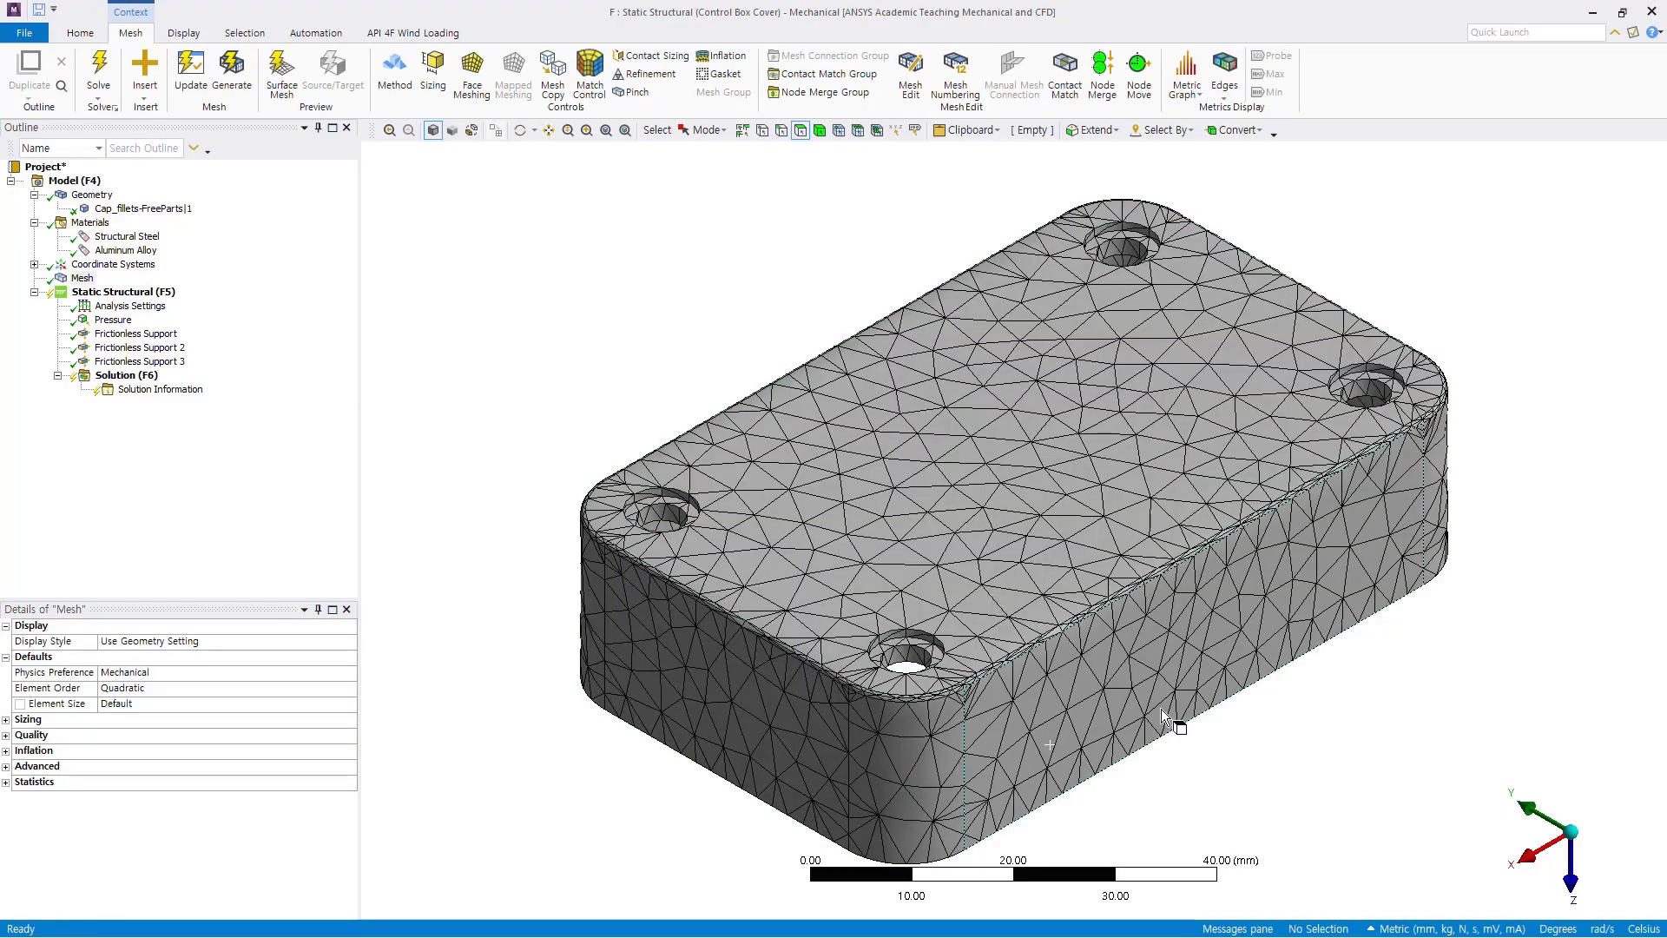
Examine the mesh on the cover's inner ribs, rib intersections and outer top face
middle_click_drag(1160, 710, 935, 496)
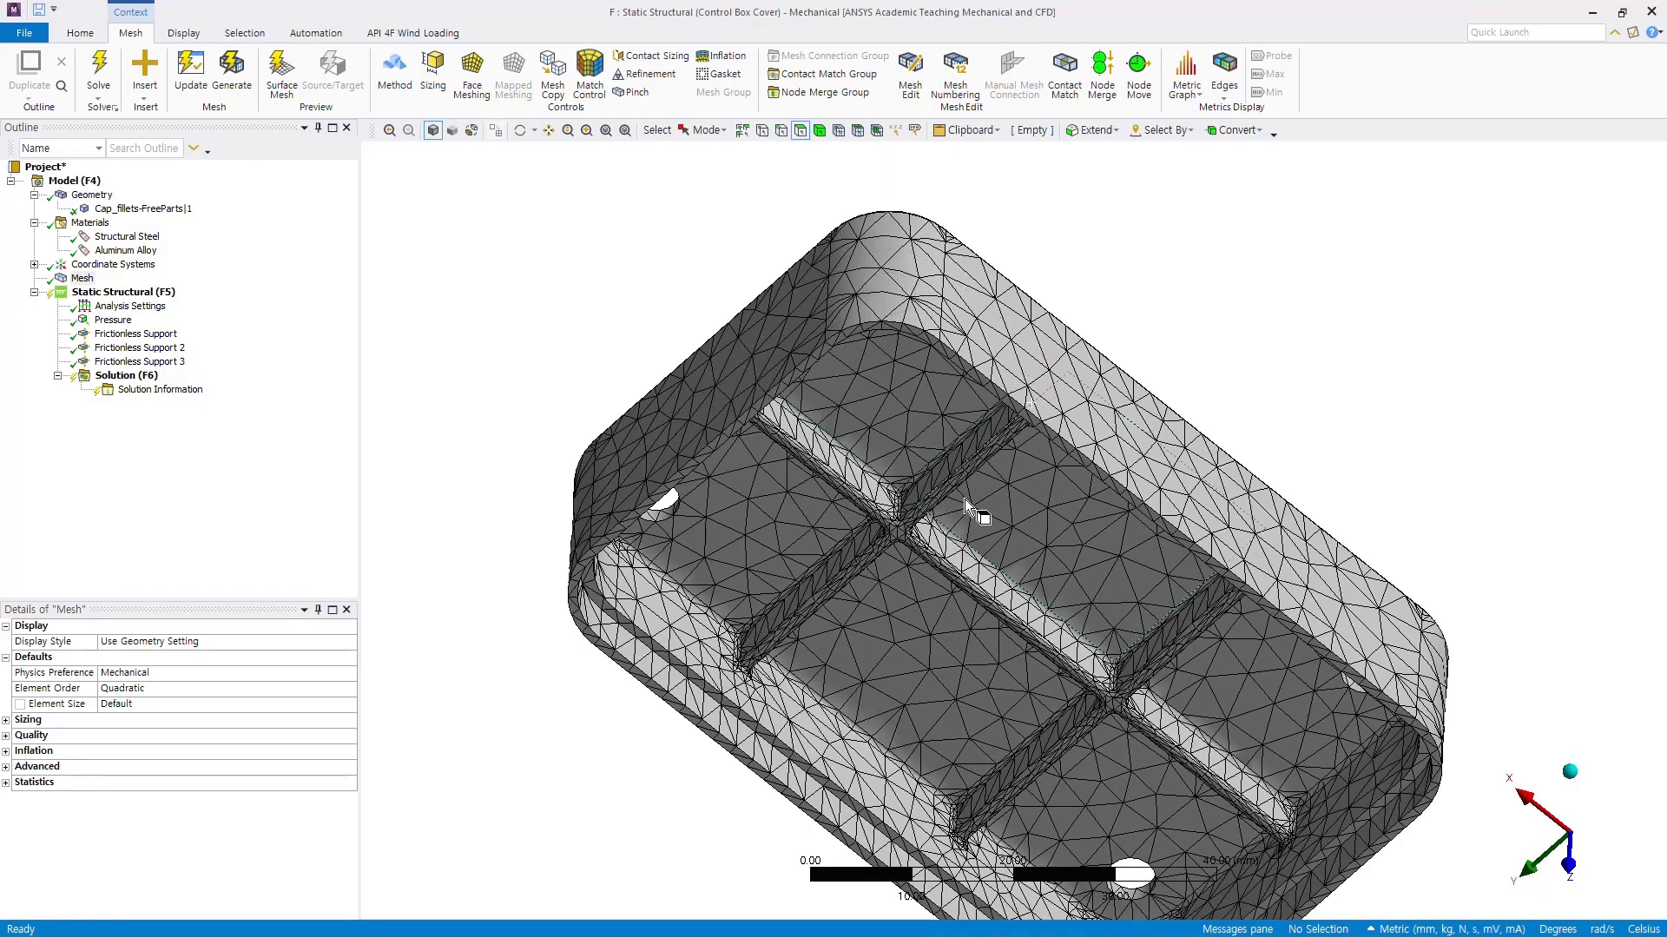
scroll(965, 498, "up", 3)
scroll(868, 495, "up", 6)
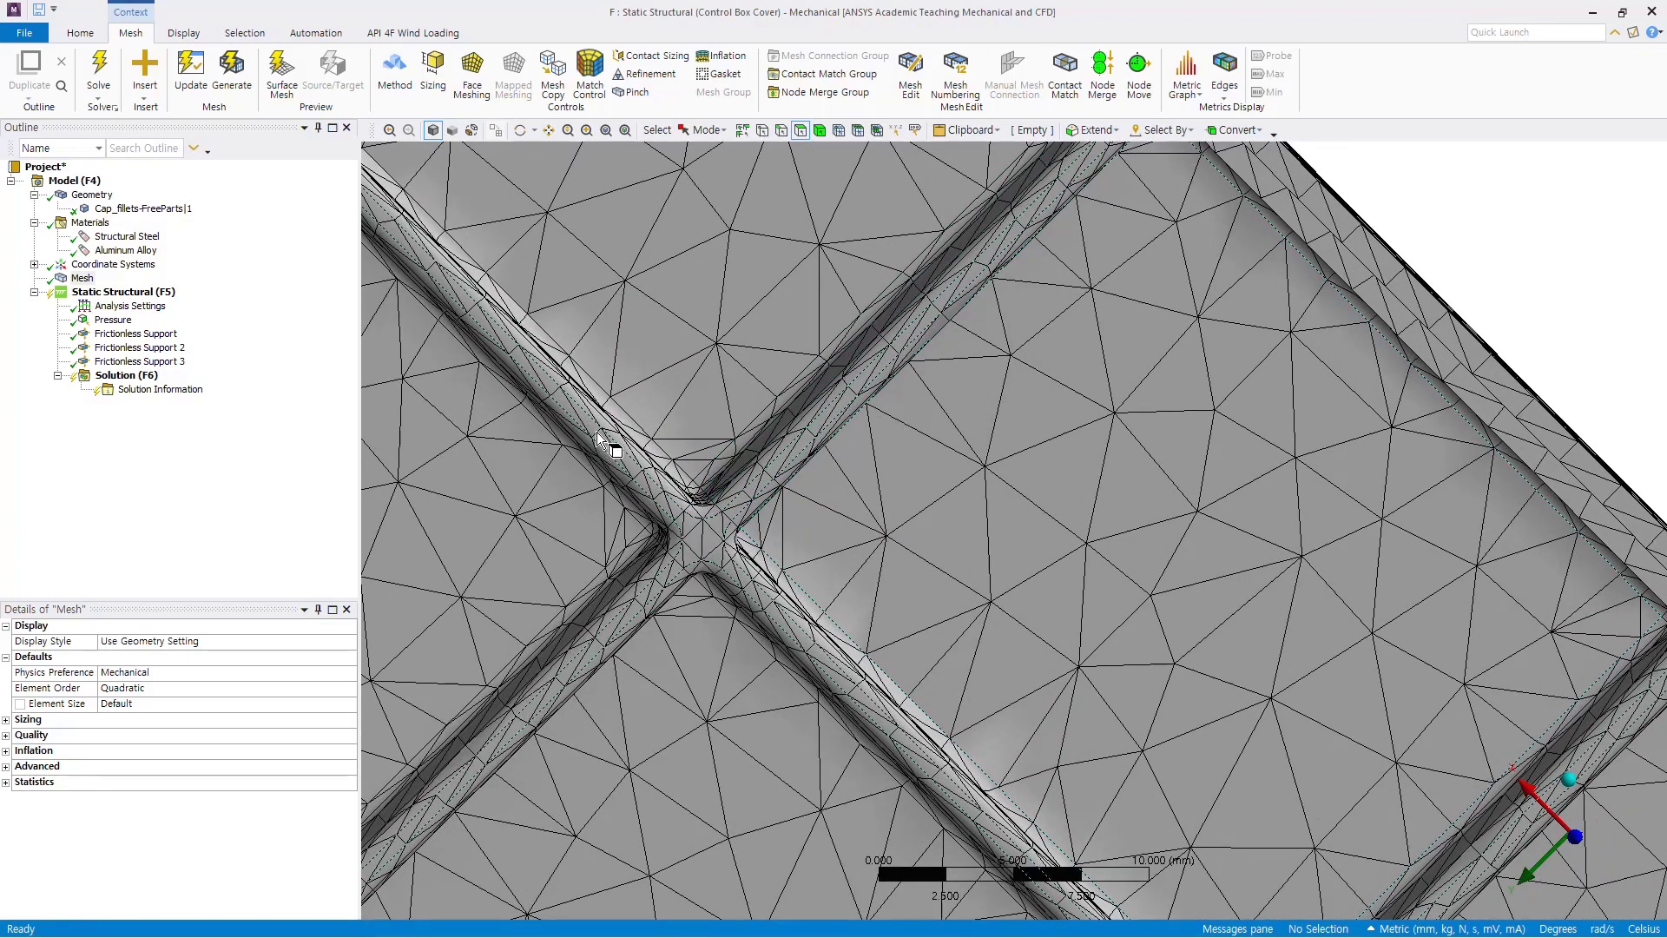
scroll(794, 514, "down", 6)
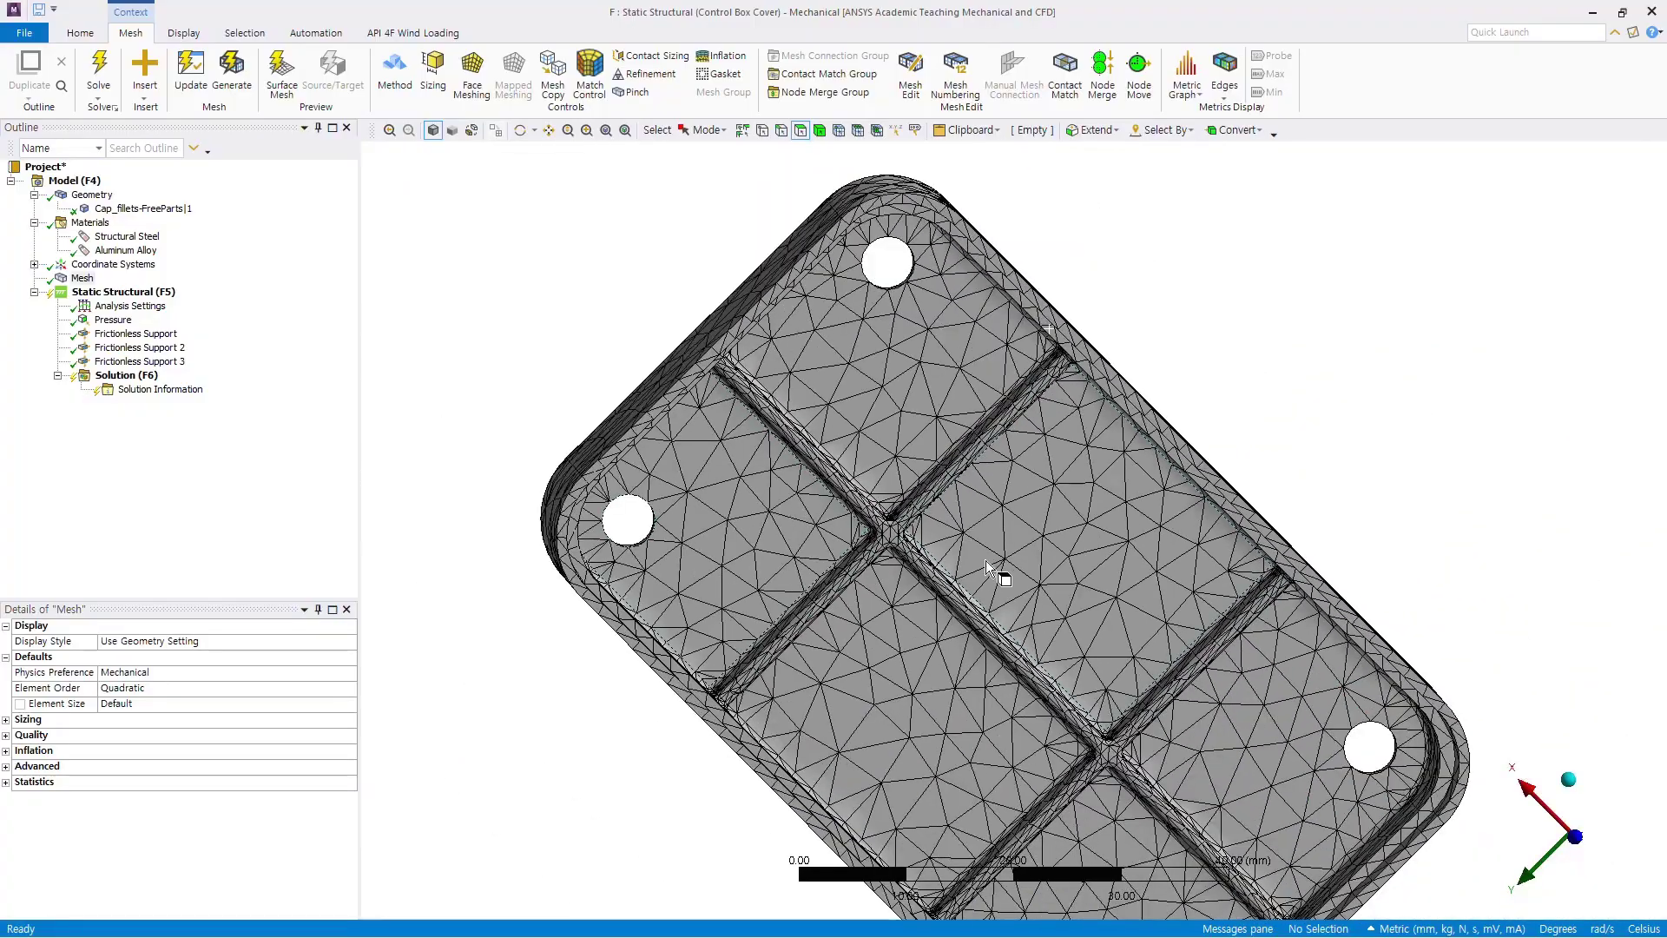
middle_click_drag(992, 563, 897, 846)
middle_click_drag(1013, 714, 962, 700, "ctrl")
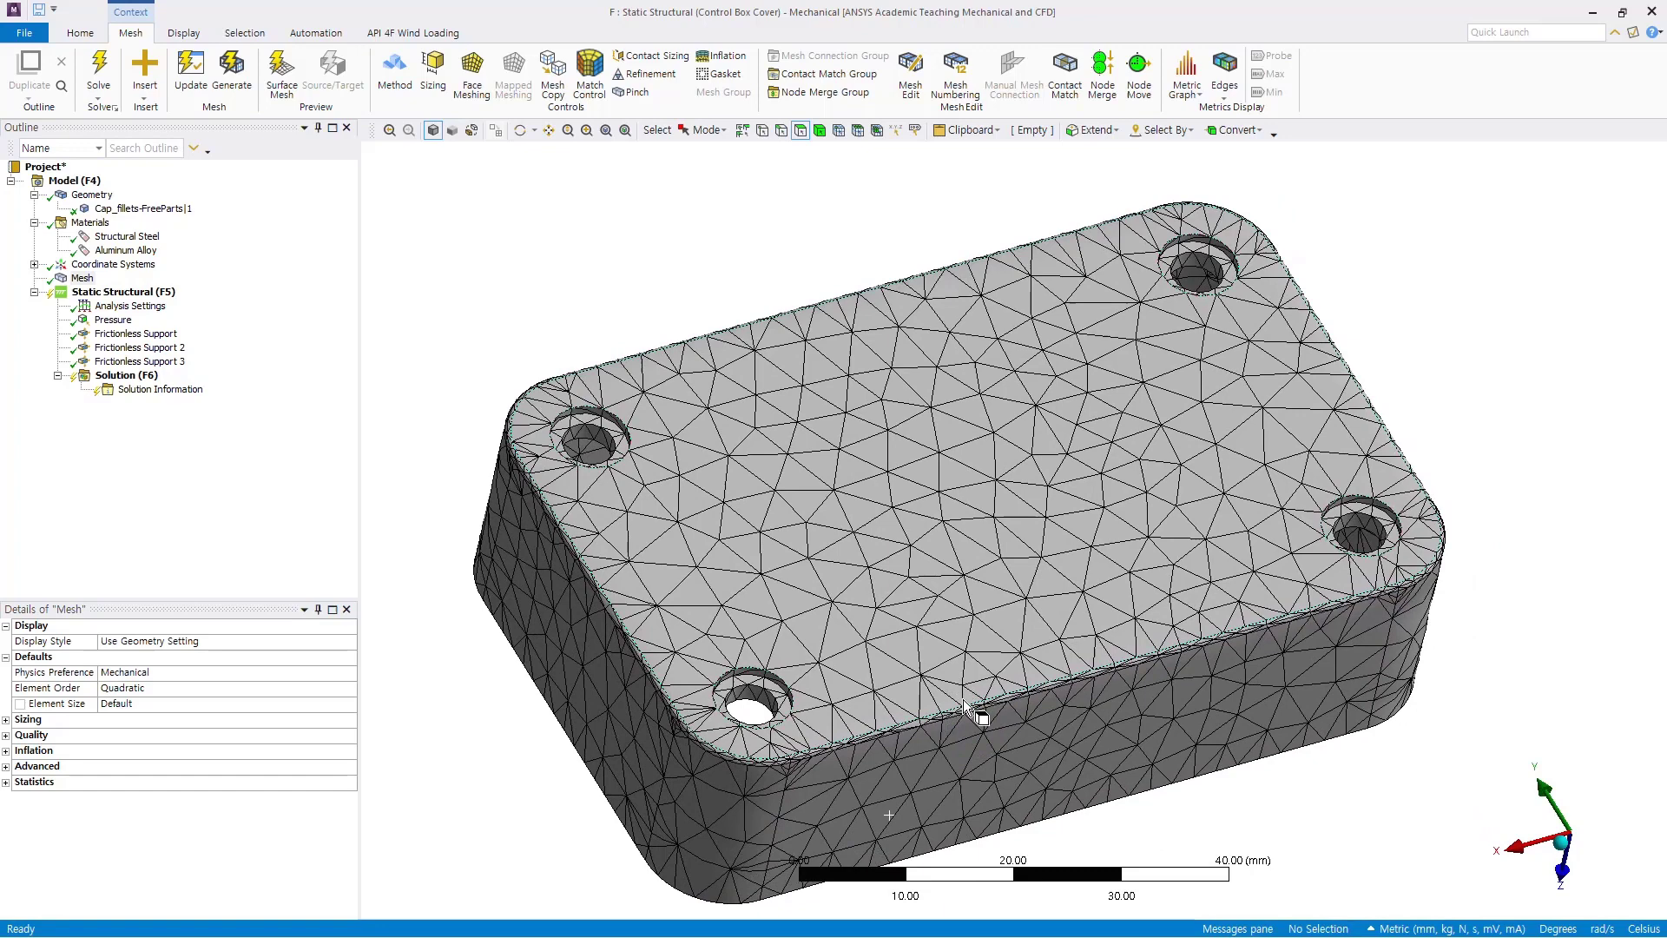
Review the mesh Sizing settings with the whole cover shown in isometric view
left_click(1565, 847)
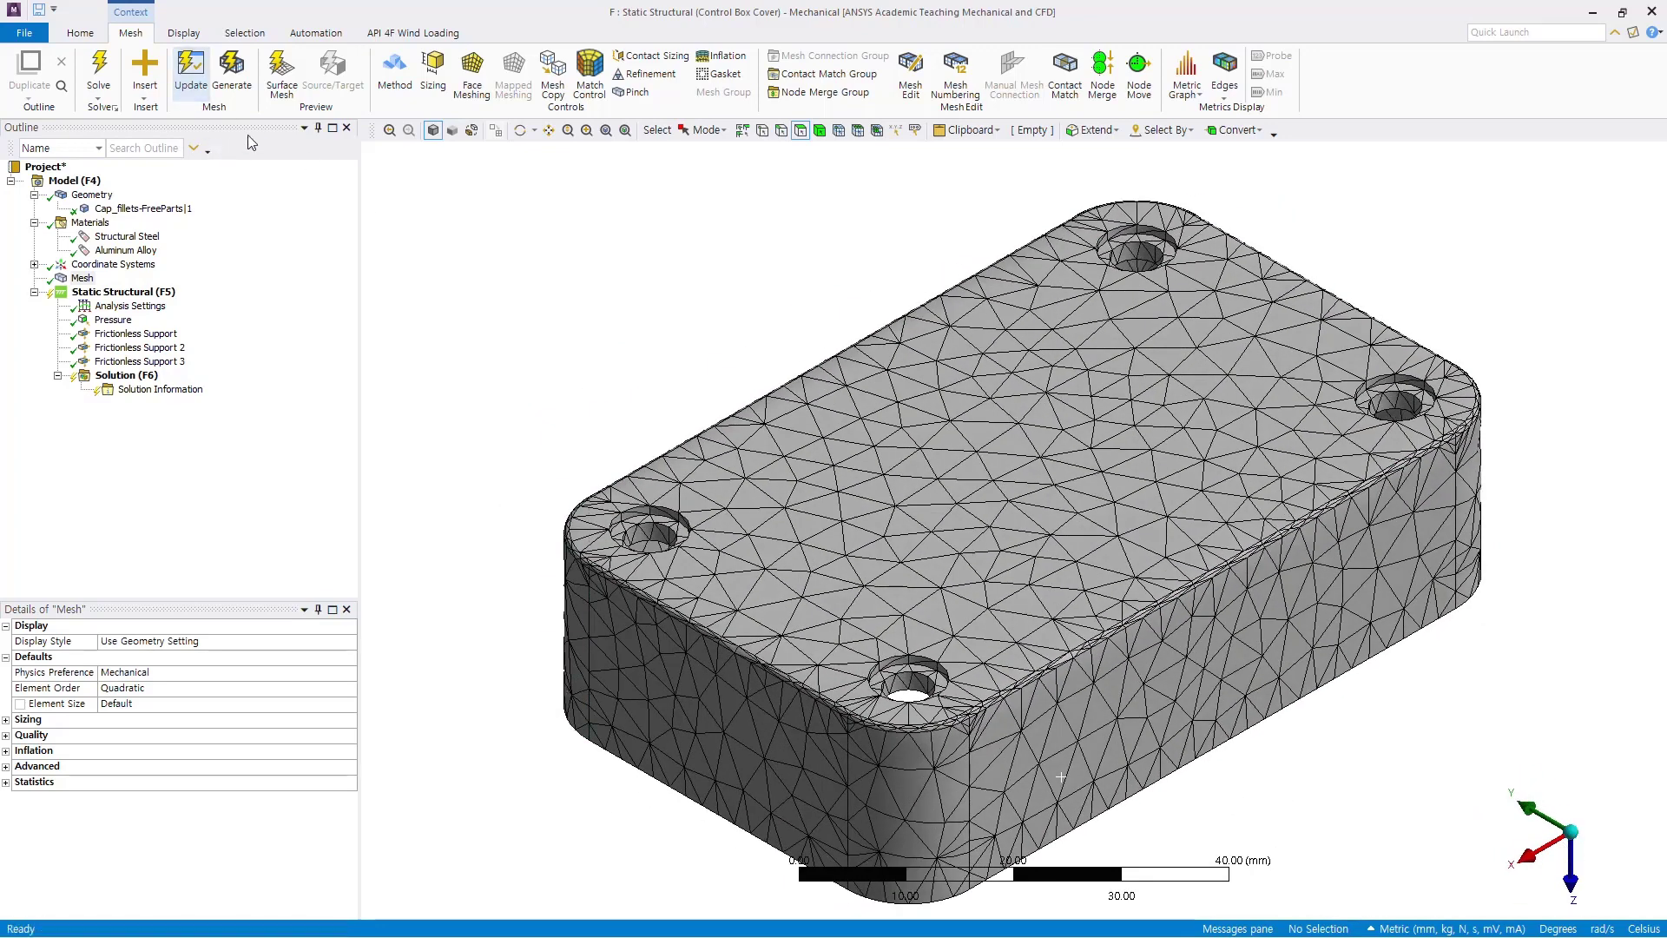
left_click(83, 278)
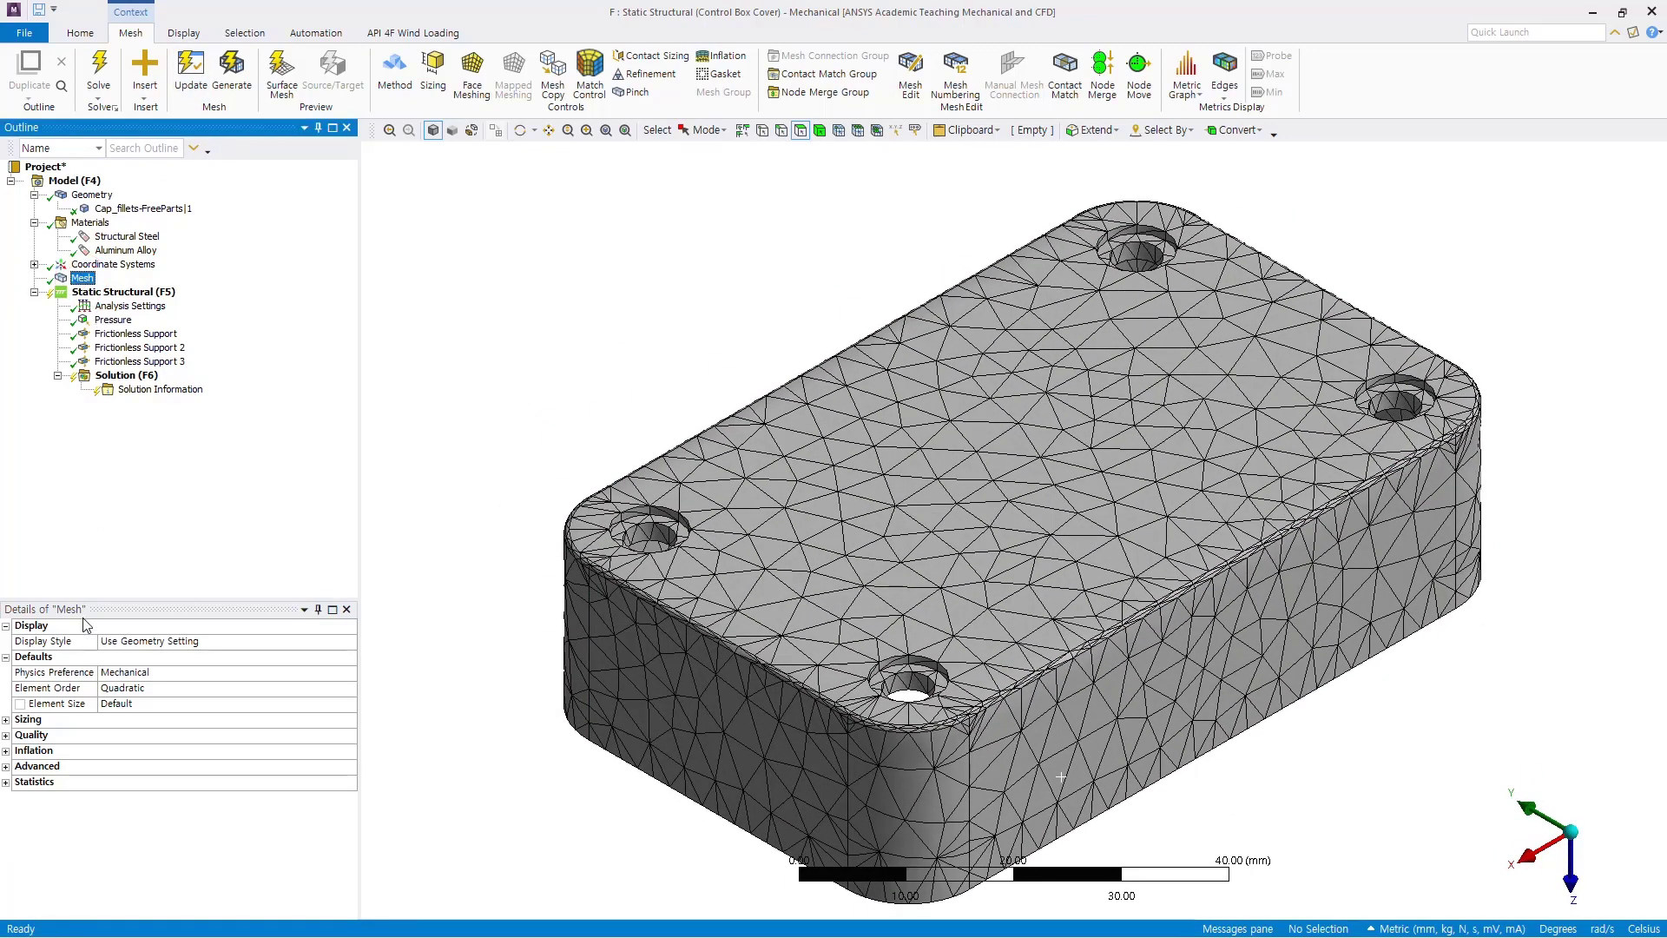
left_click_drag(83, 599, 82, 448)
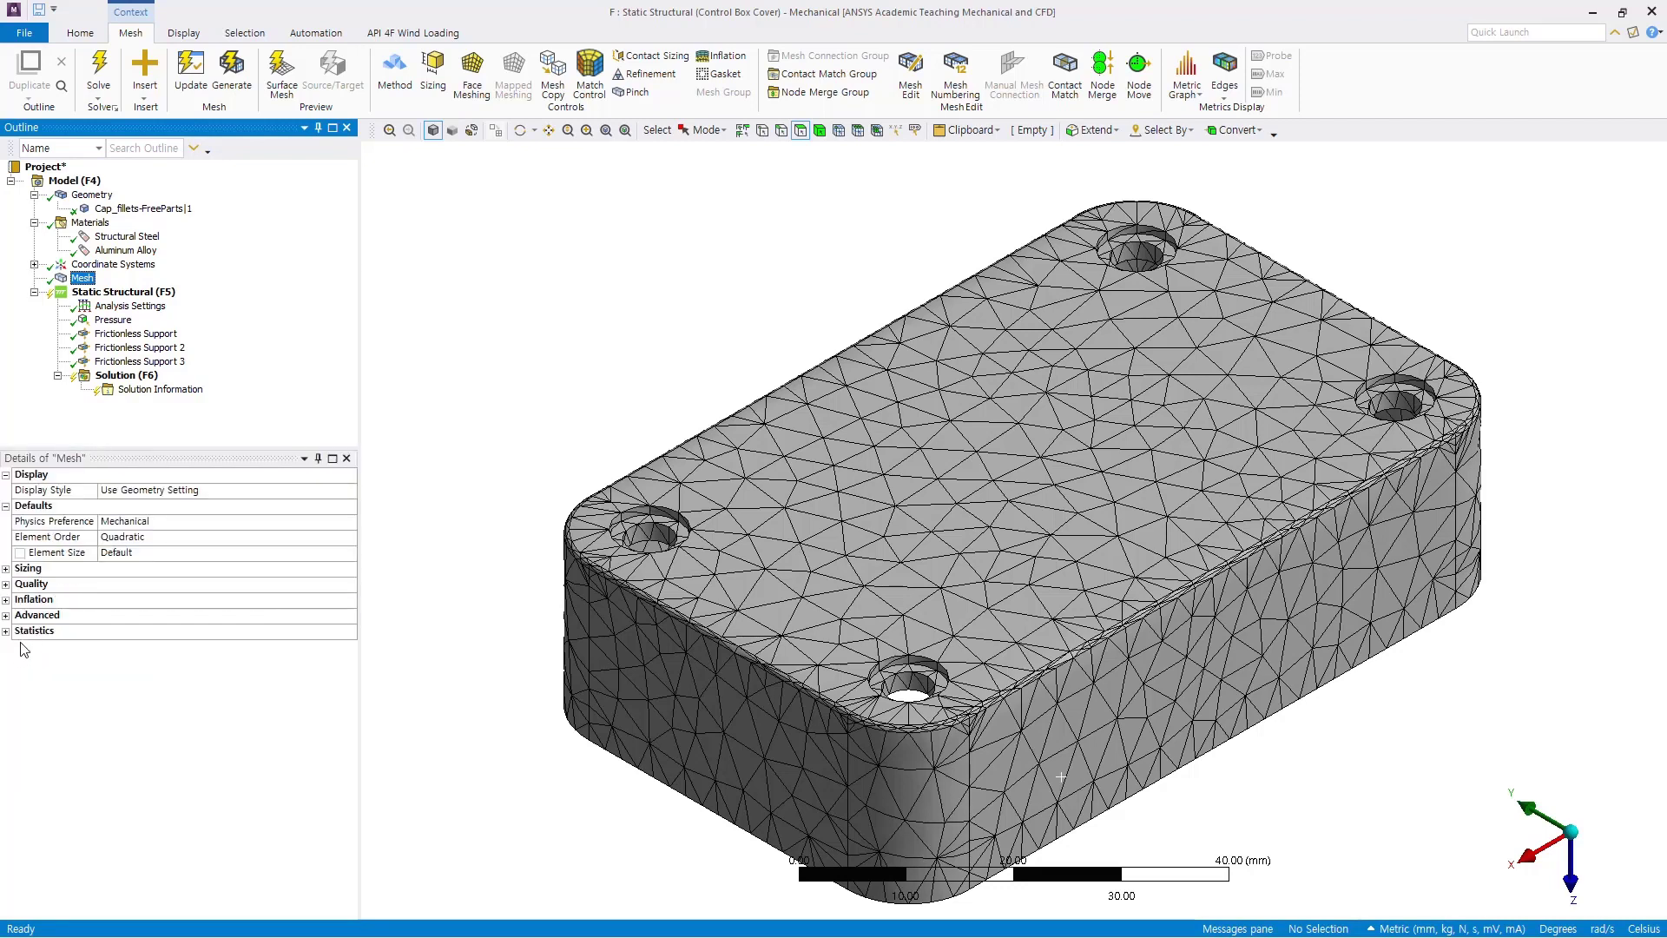
left_click(6, 569)
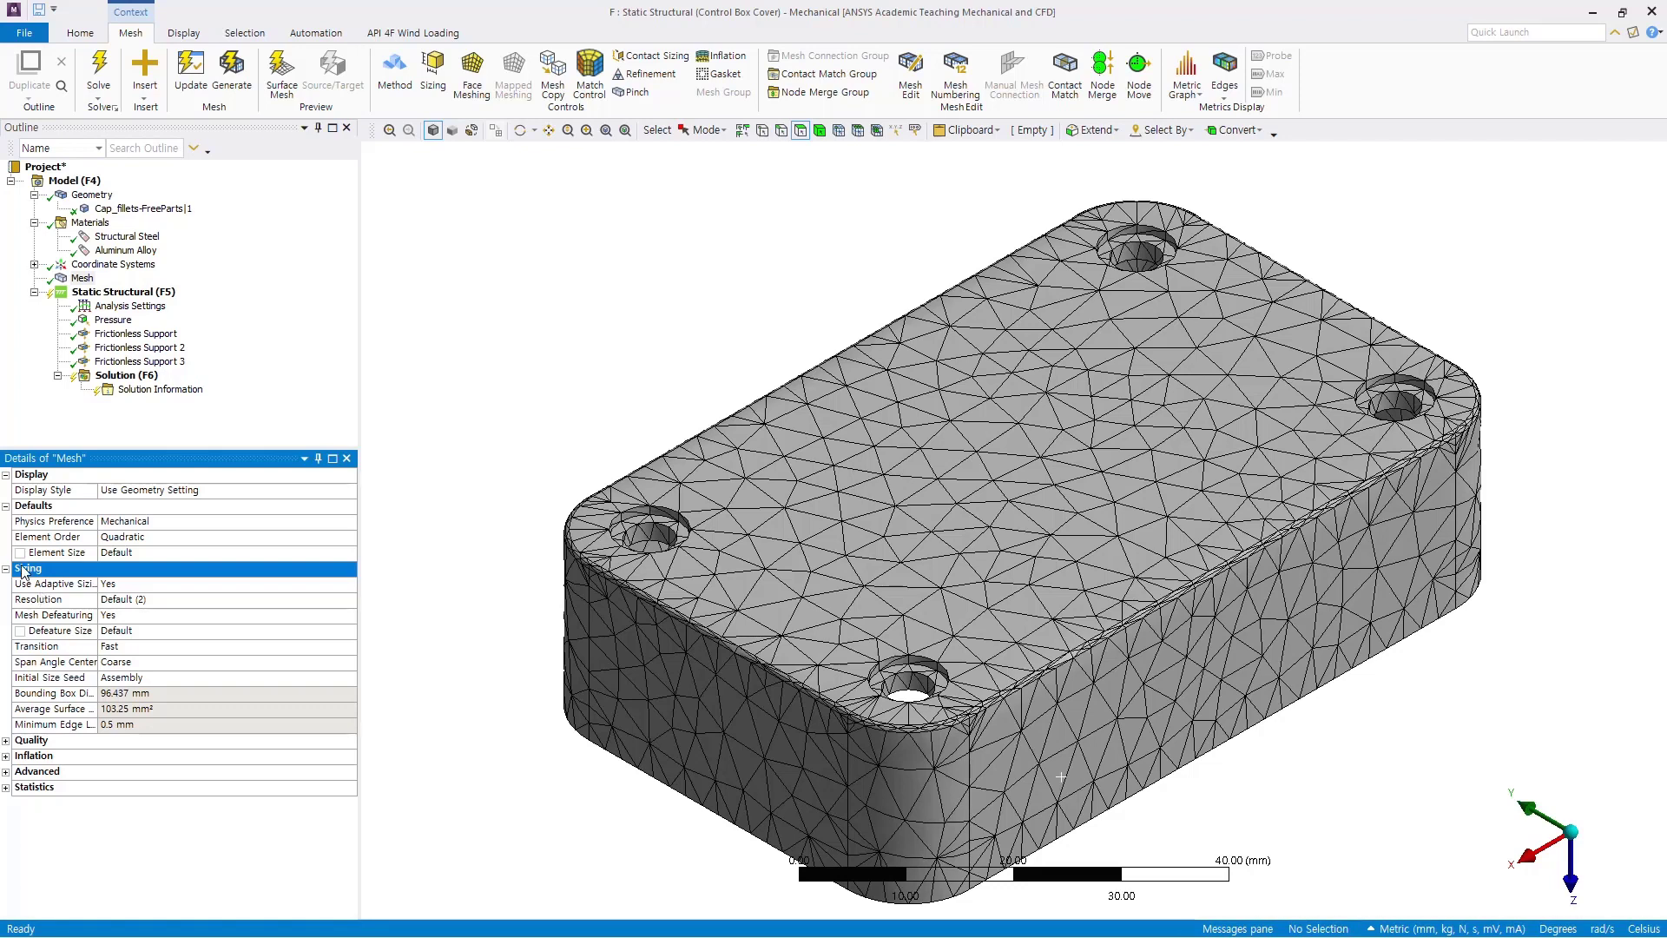
Solve the static structural analysis of the control box cover
left_click(137, 375)
right_click(138, 379)
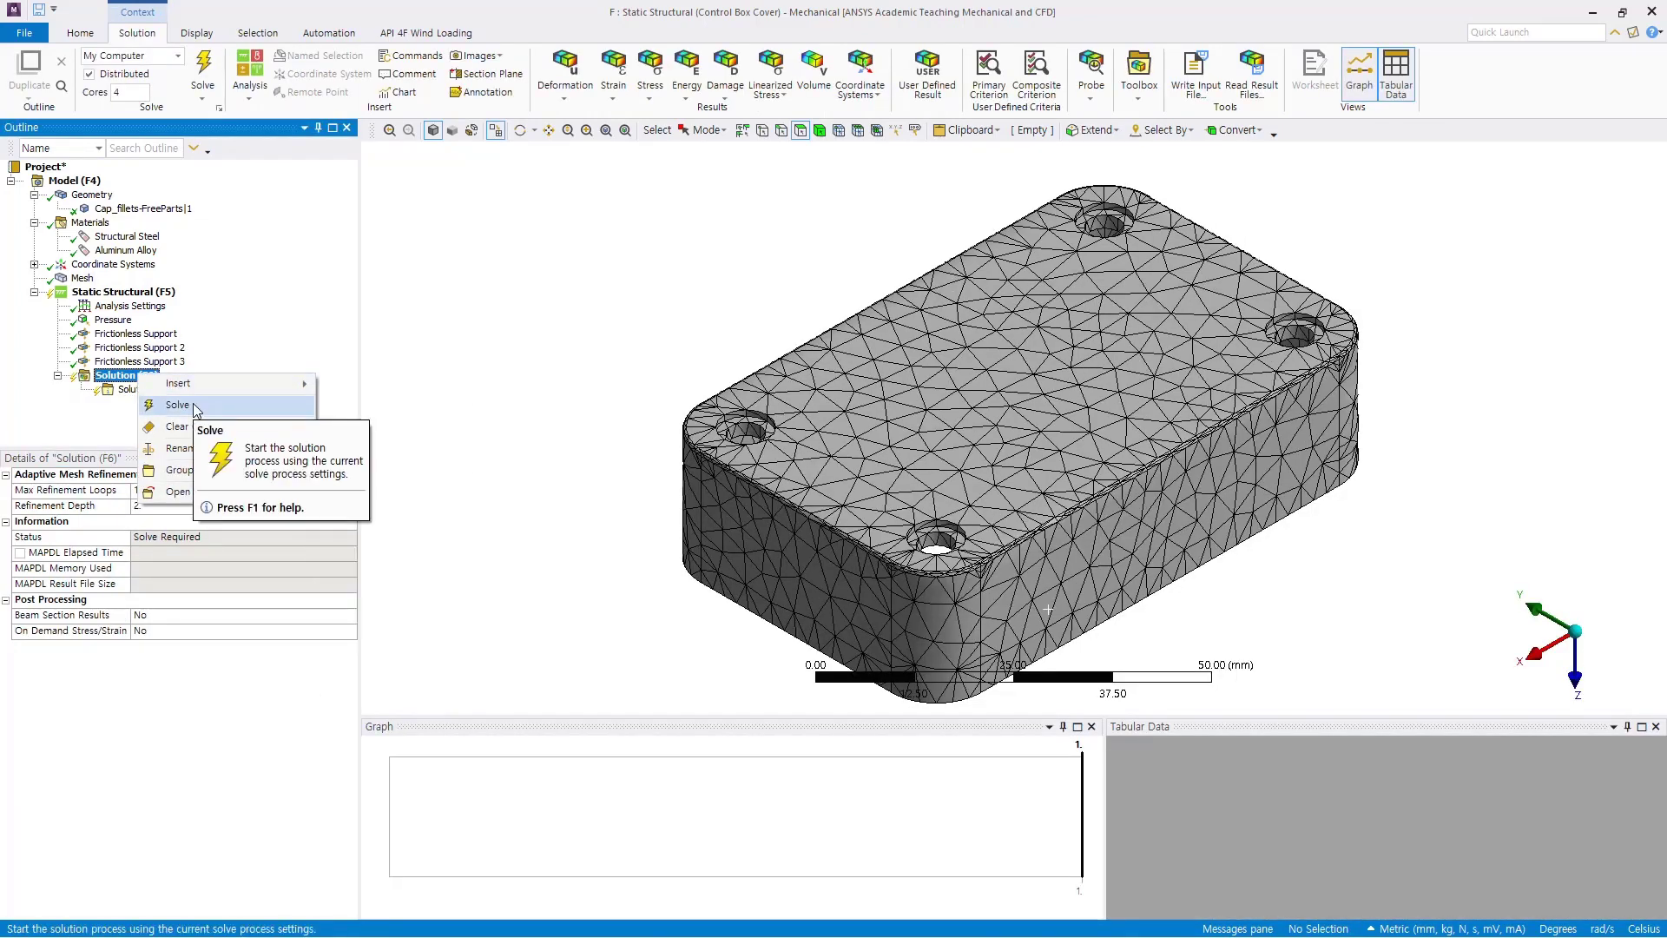
left_click(196, 406)
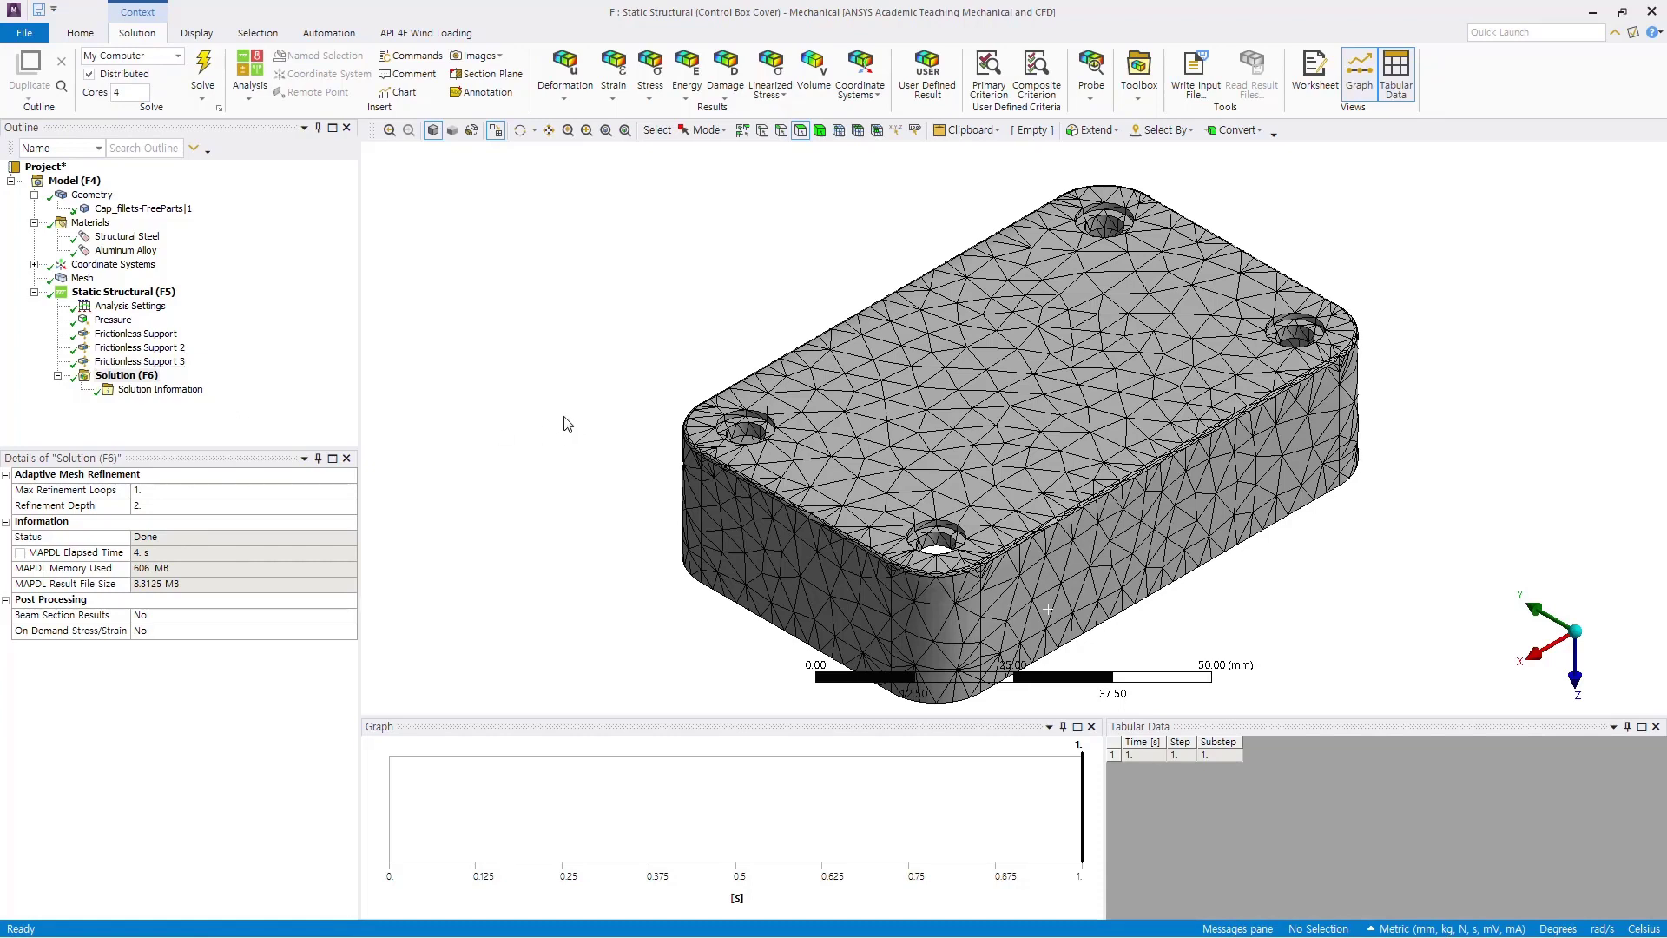
Add Total Deformation and Equivalent (von-Mises) Stress results for all bodies to the Solution
left_click(139, 376)
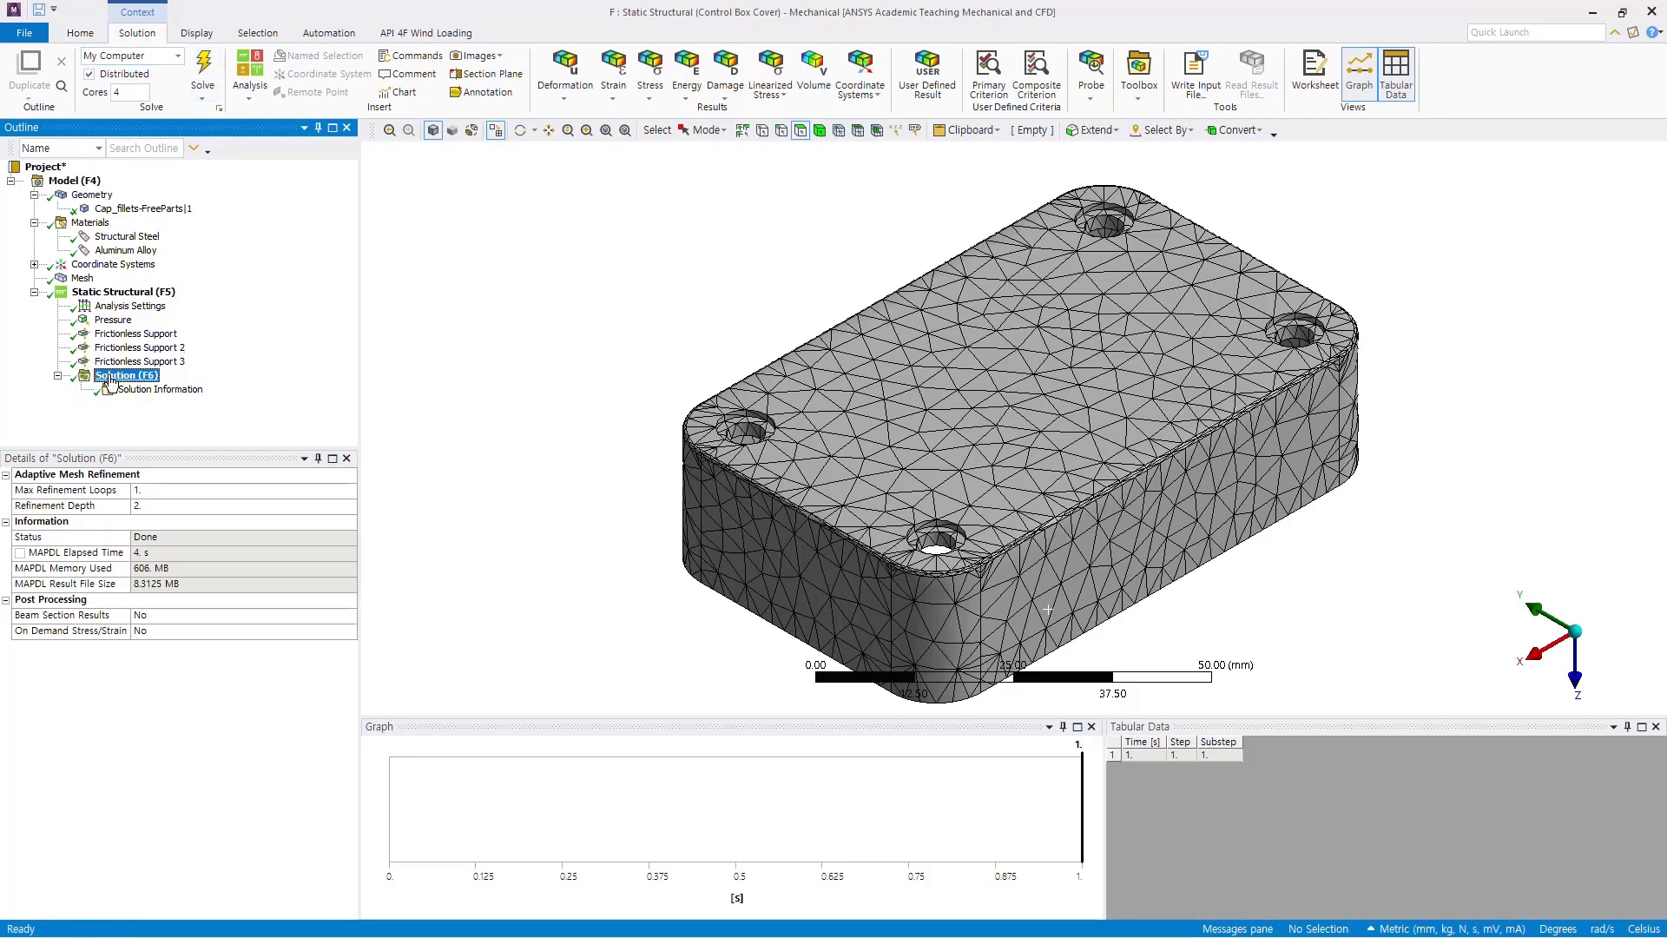
left_click(572, 103)
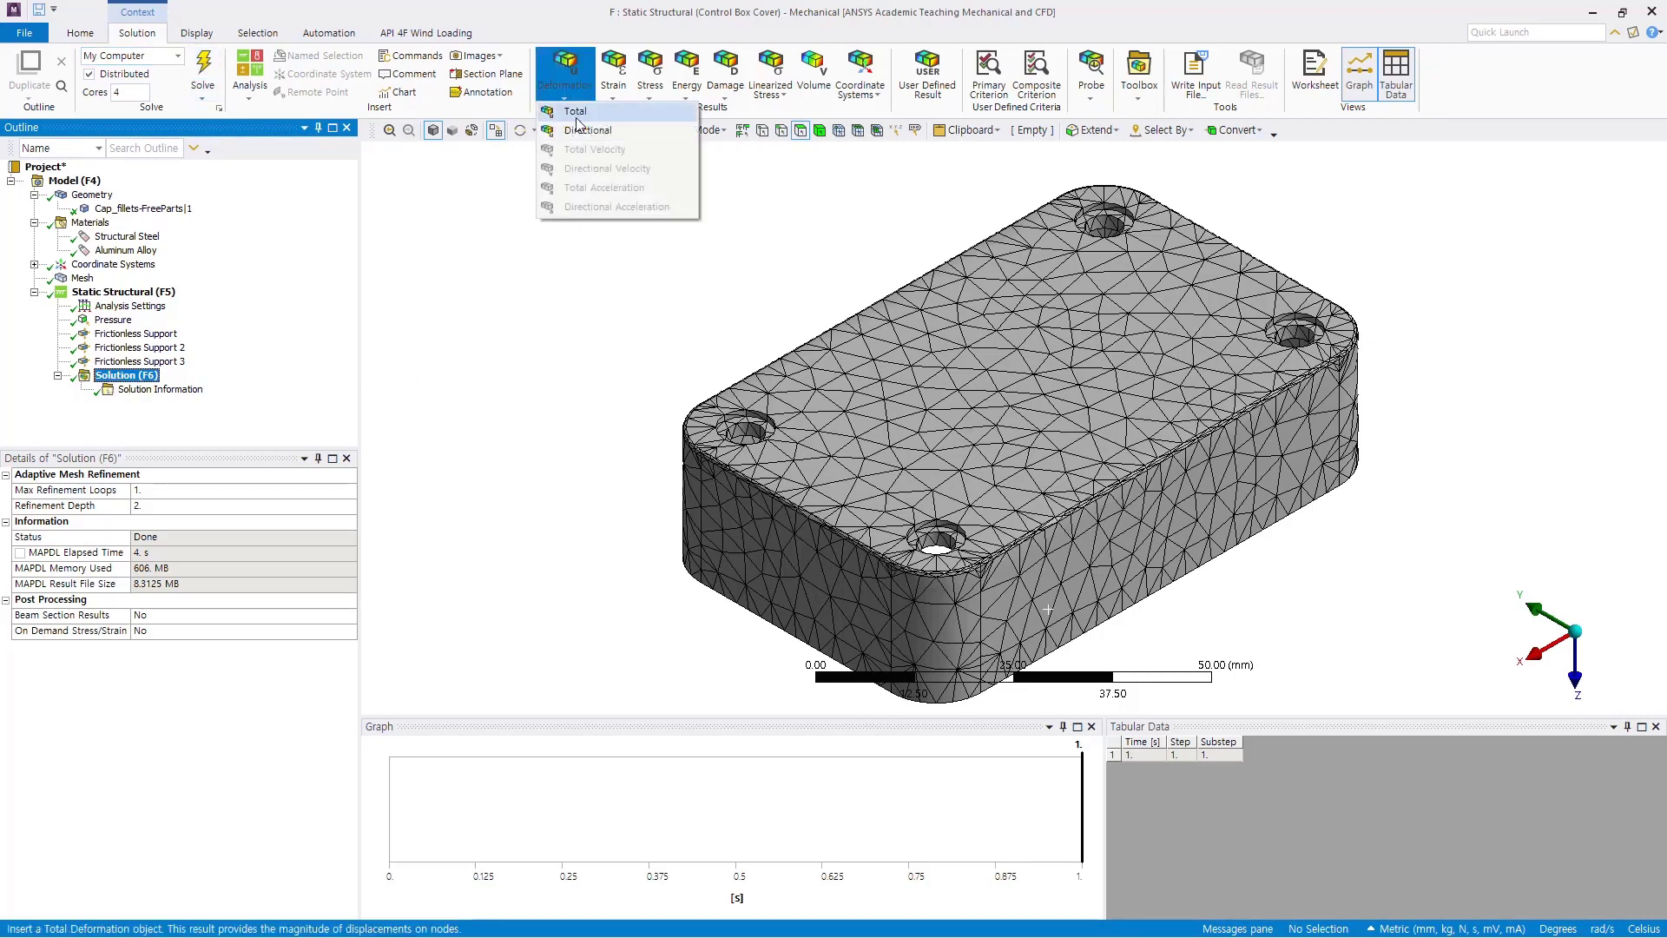
left_click(569, 152)
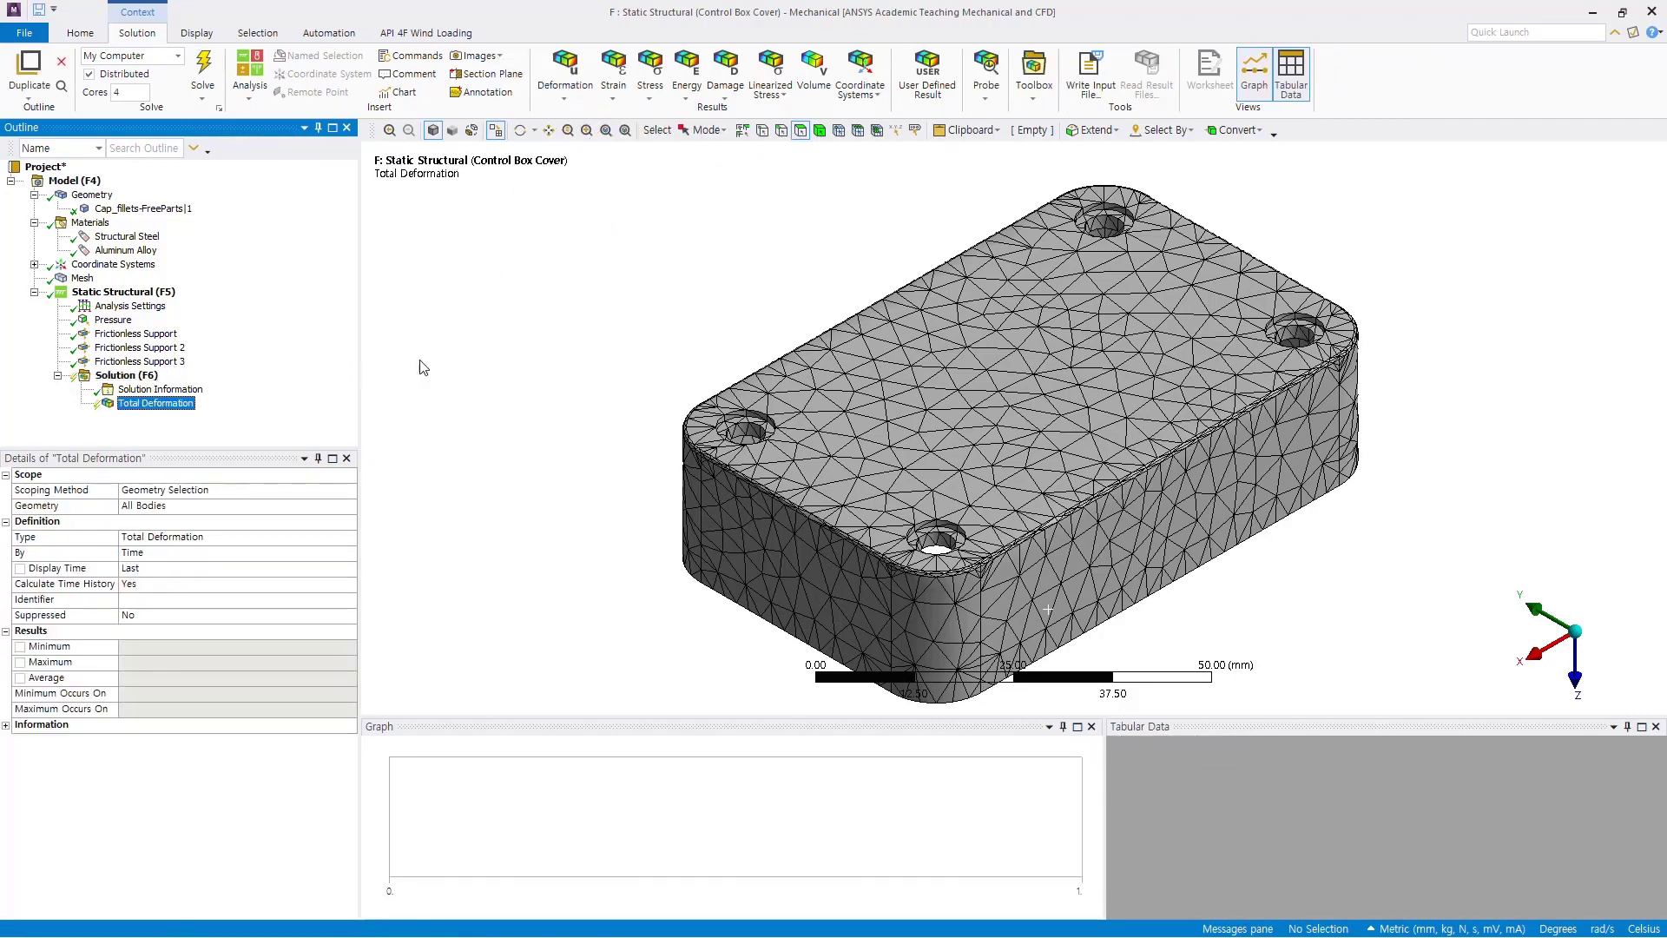
right_click(458, 344)
mouse_move(524, 356)
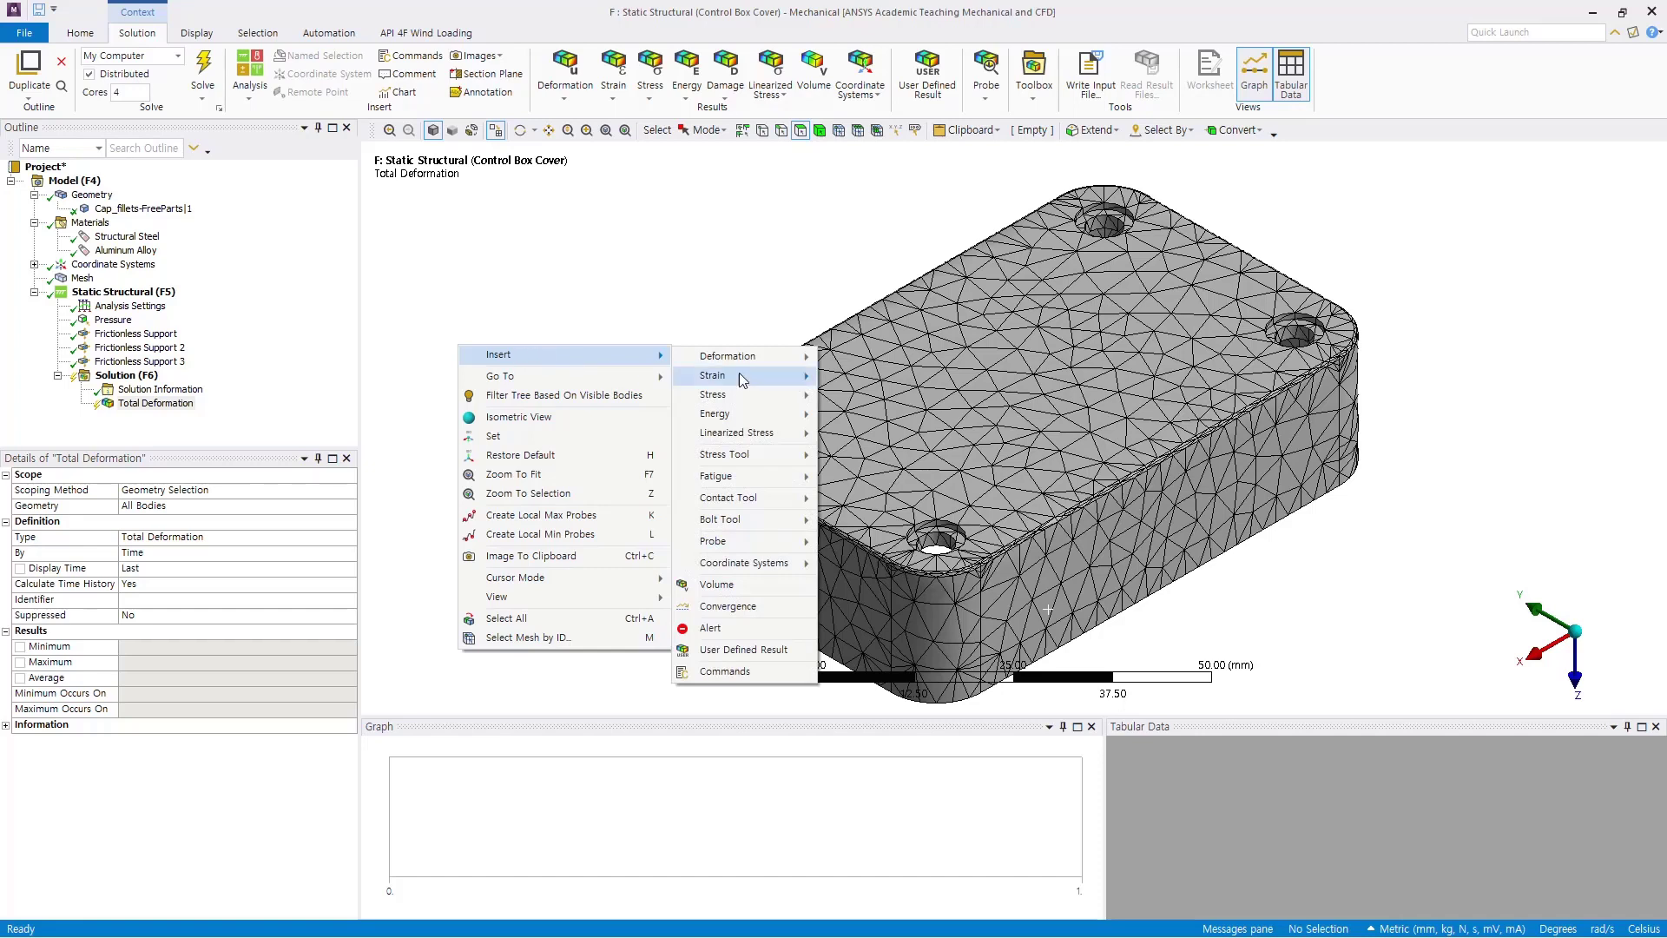
mouse_move(771, 394)
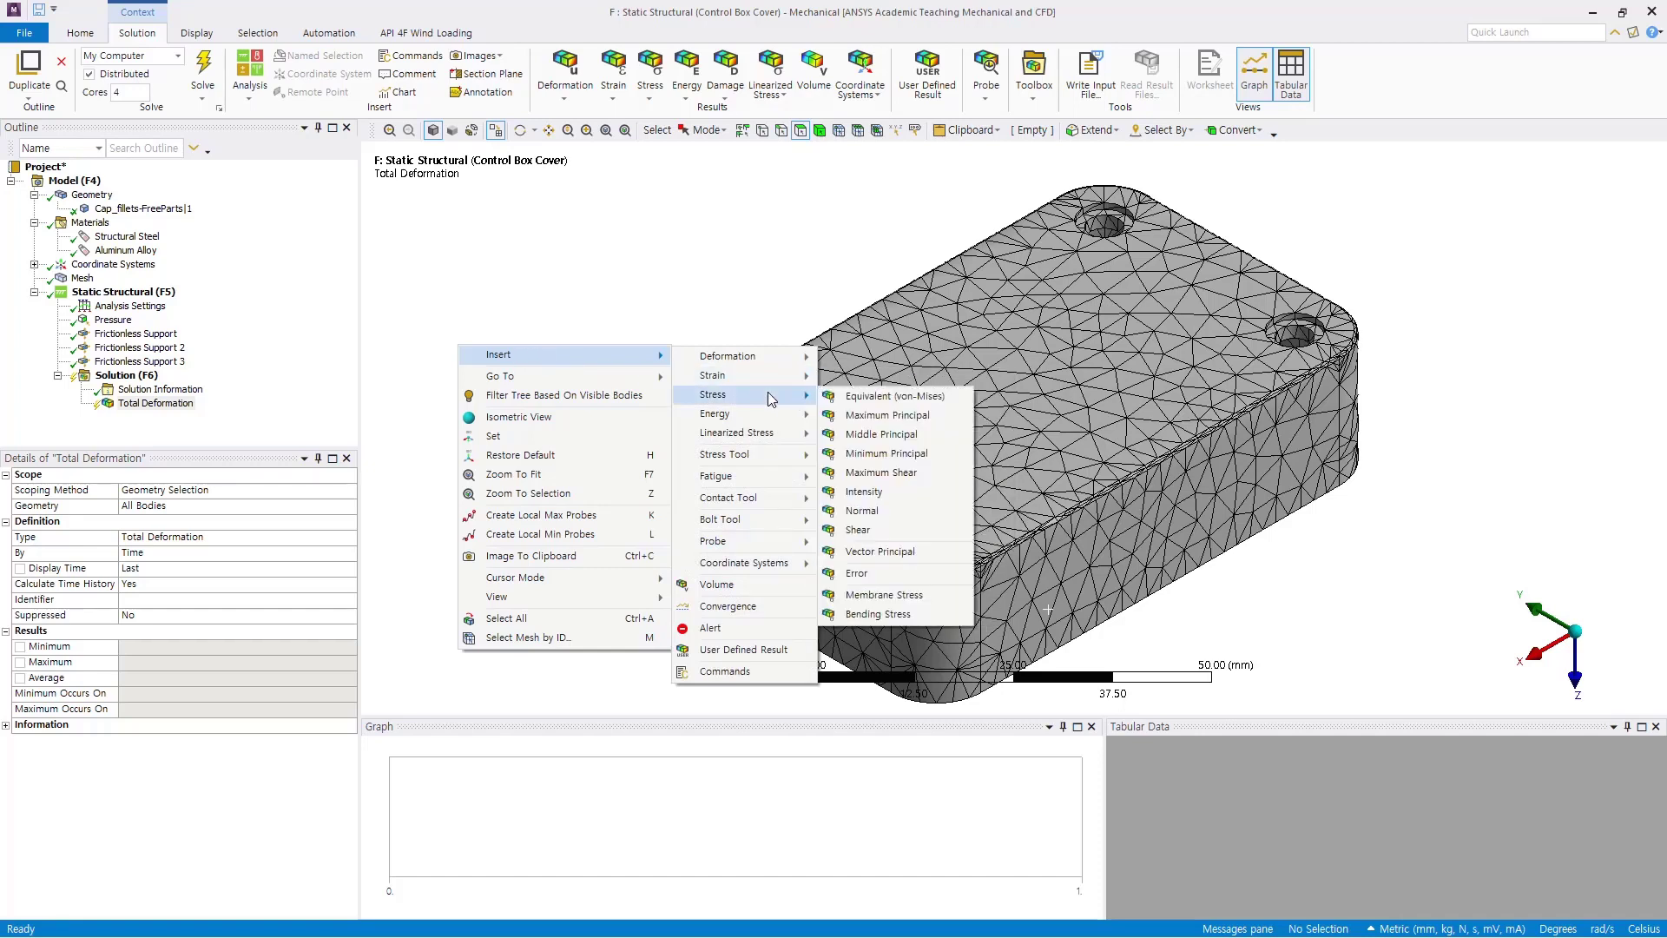
left_click(903, 396)
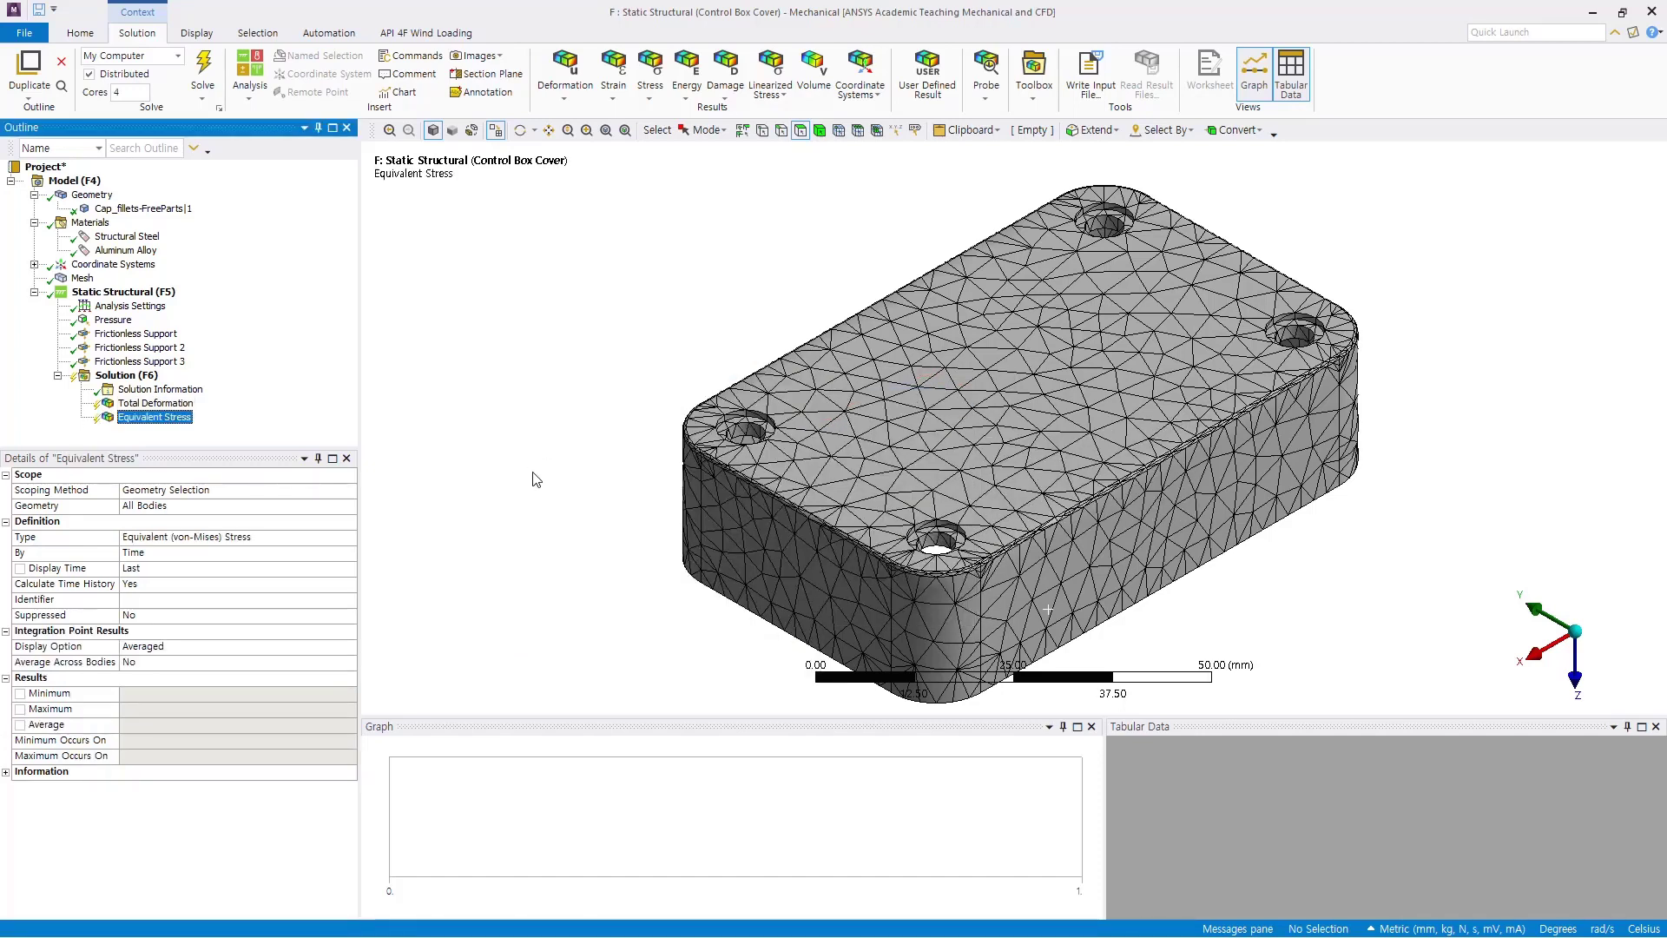
Add a Stress Tool to the Solution with its Theory set to Max Equivalent Stress
left_click(158, 378)
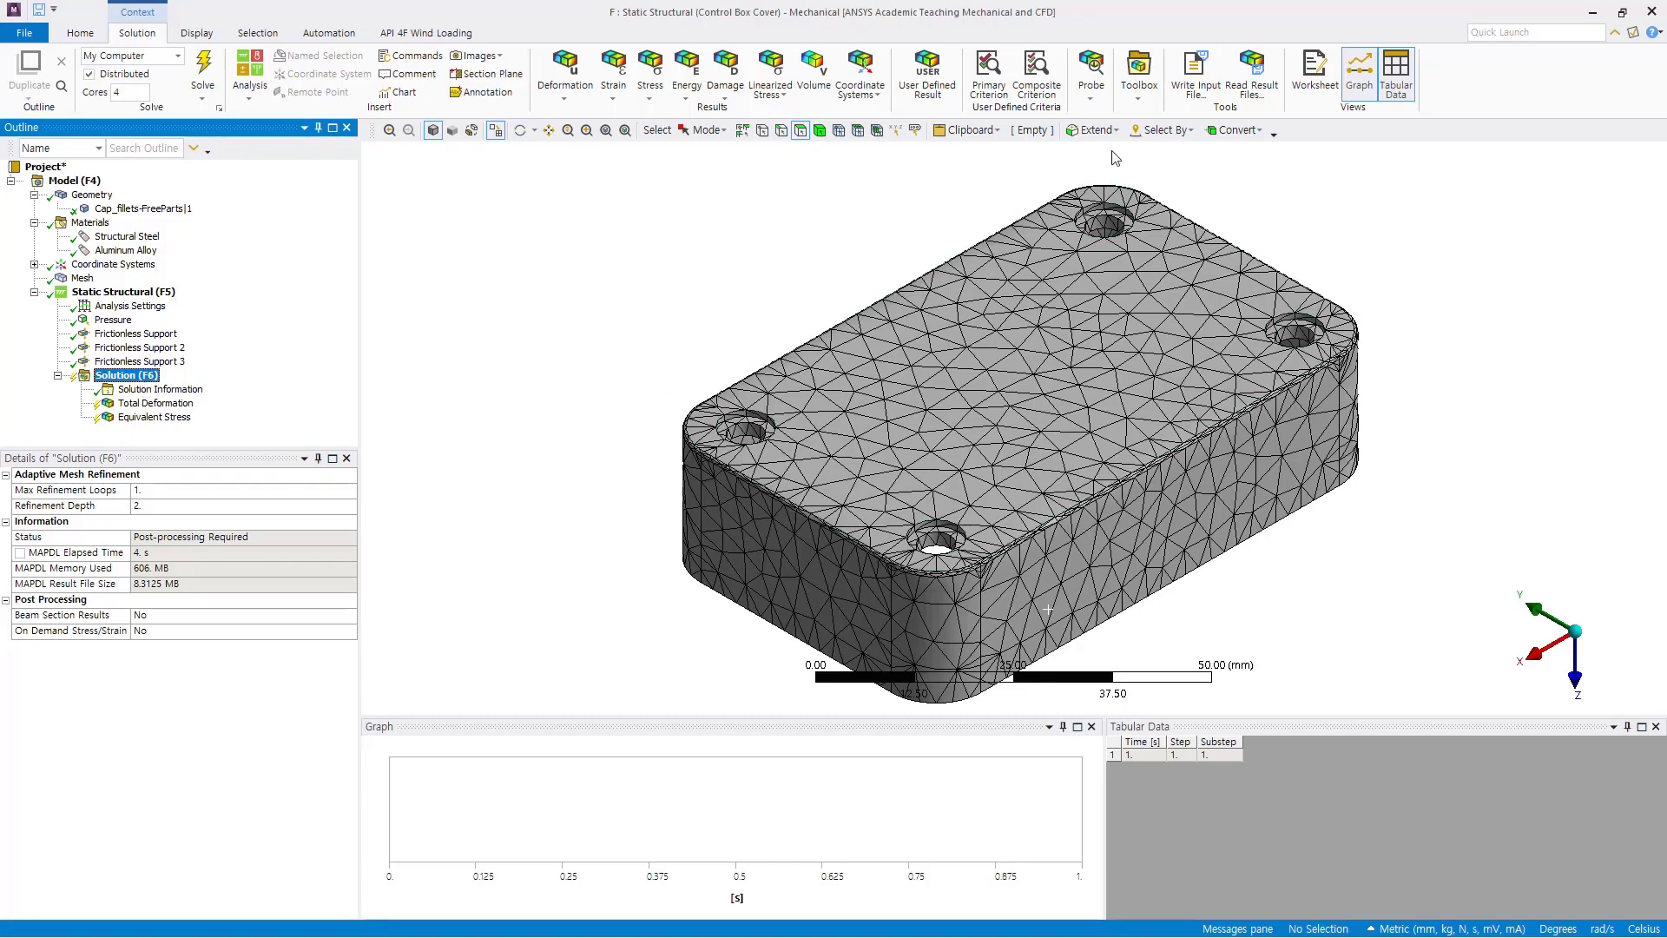
left_click(1141, 97)
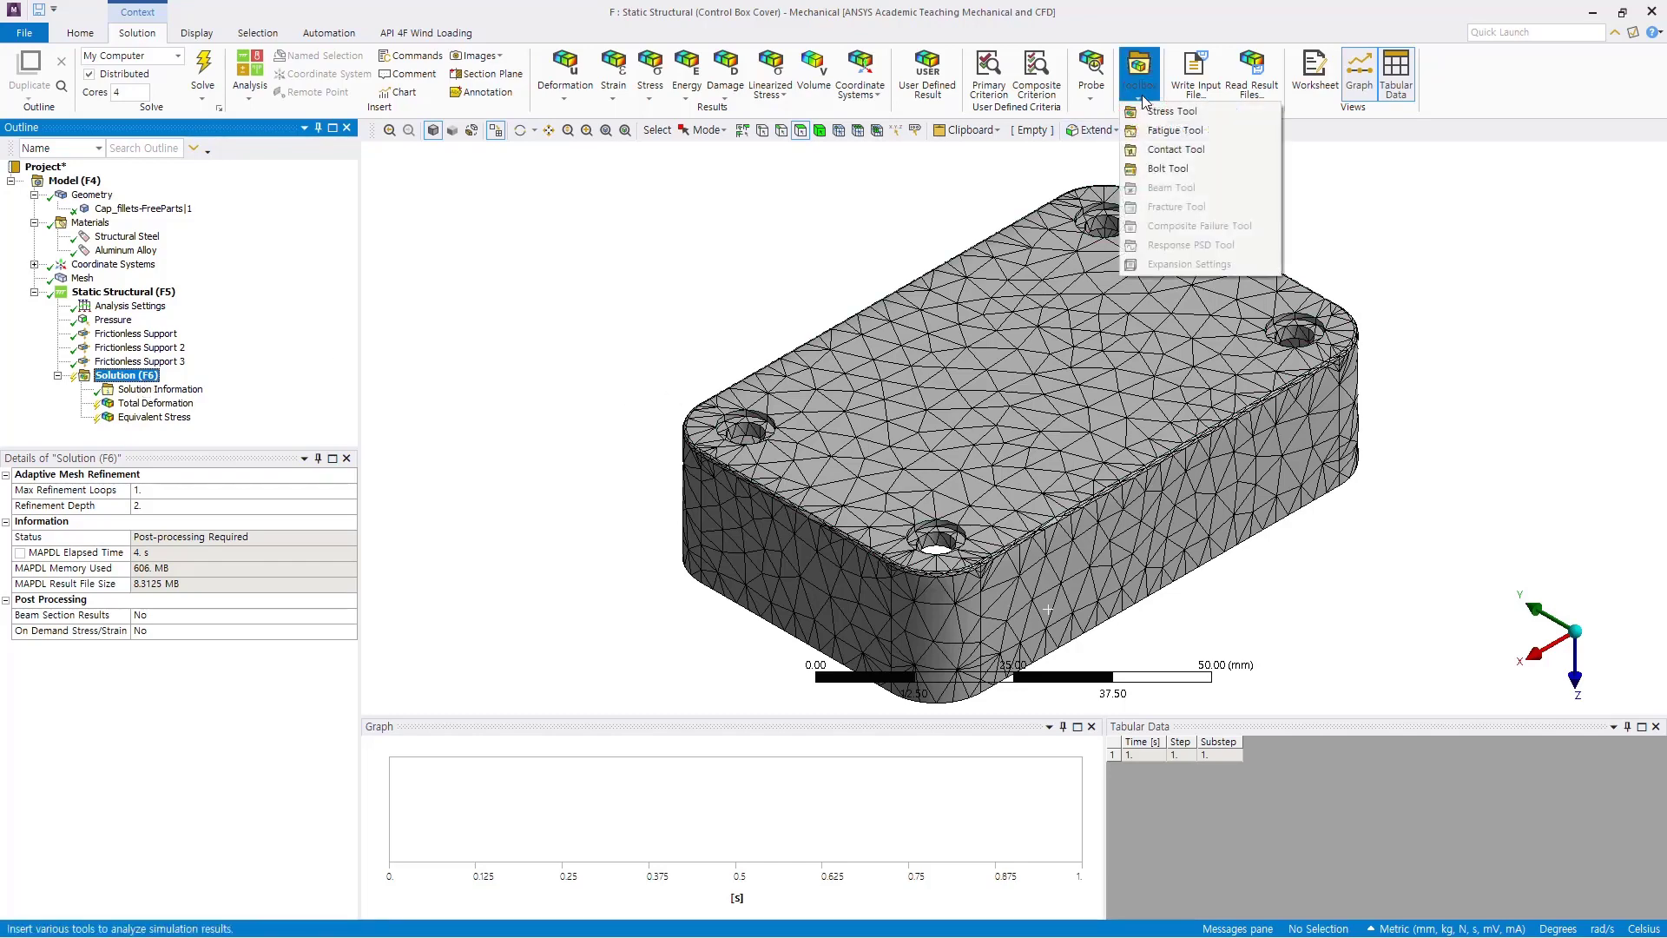
left_click(1207, 111)
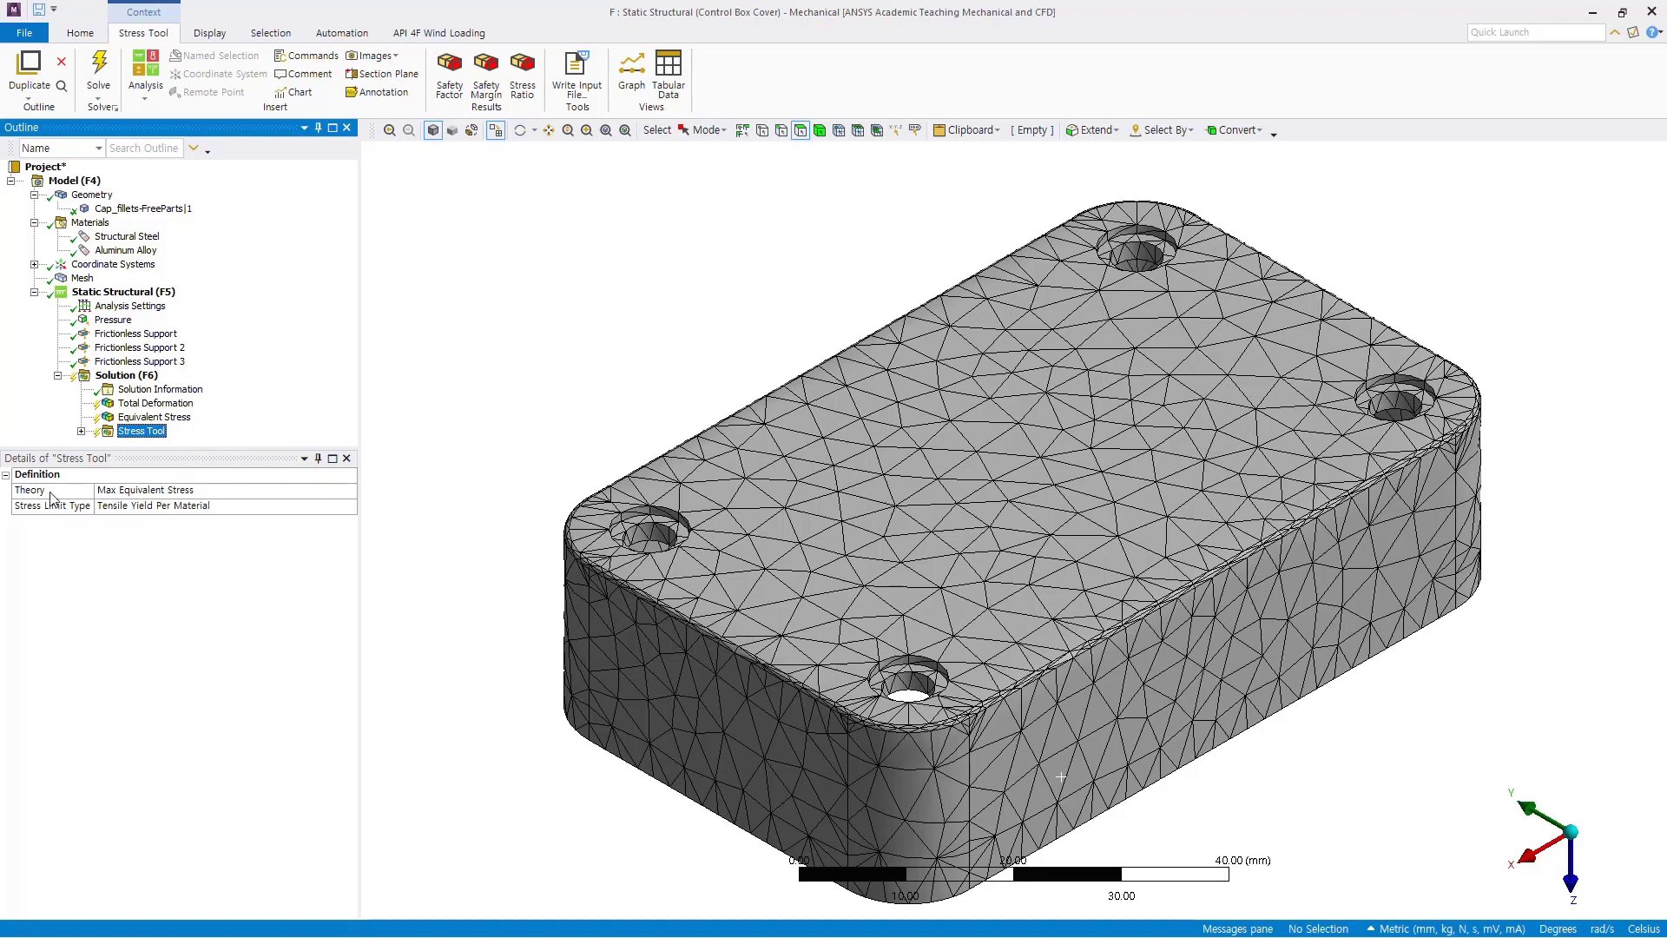
left_click(347, 492)
left_click(348, 489)
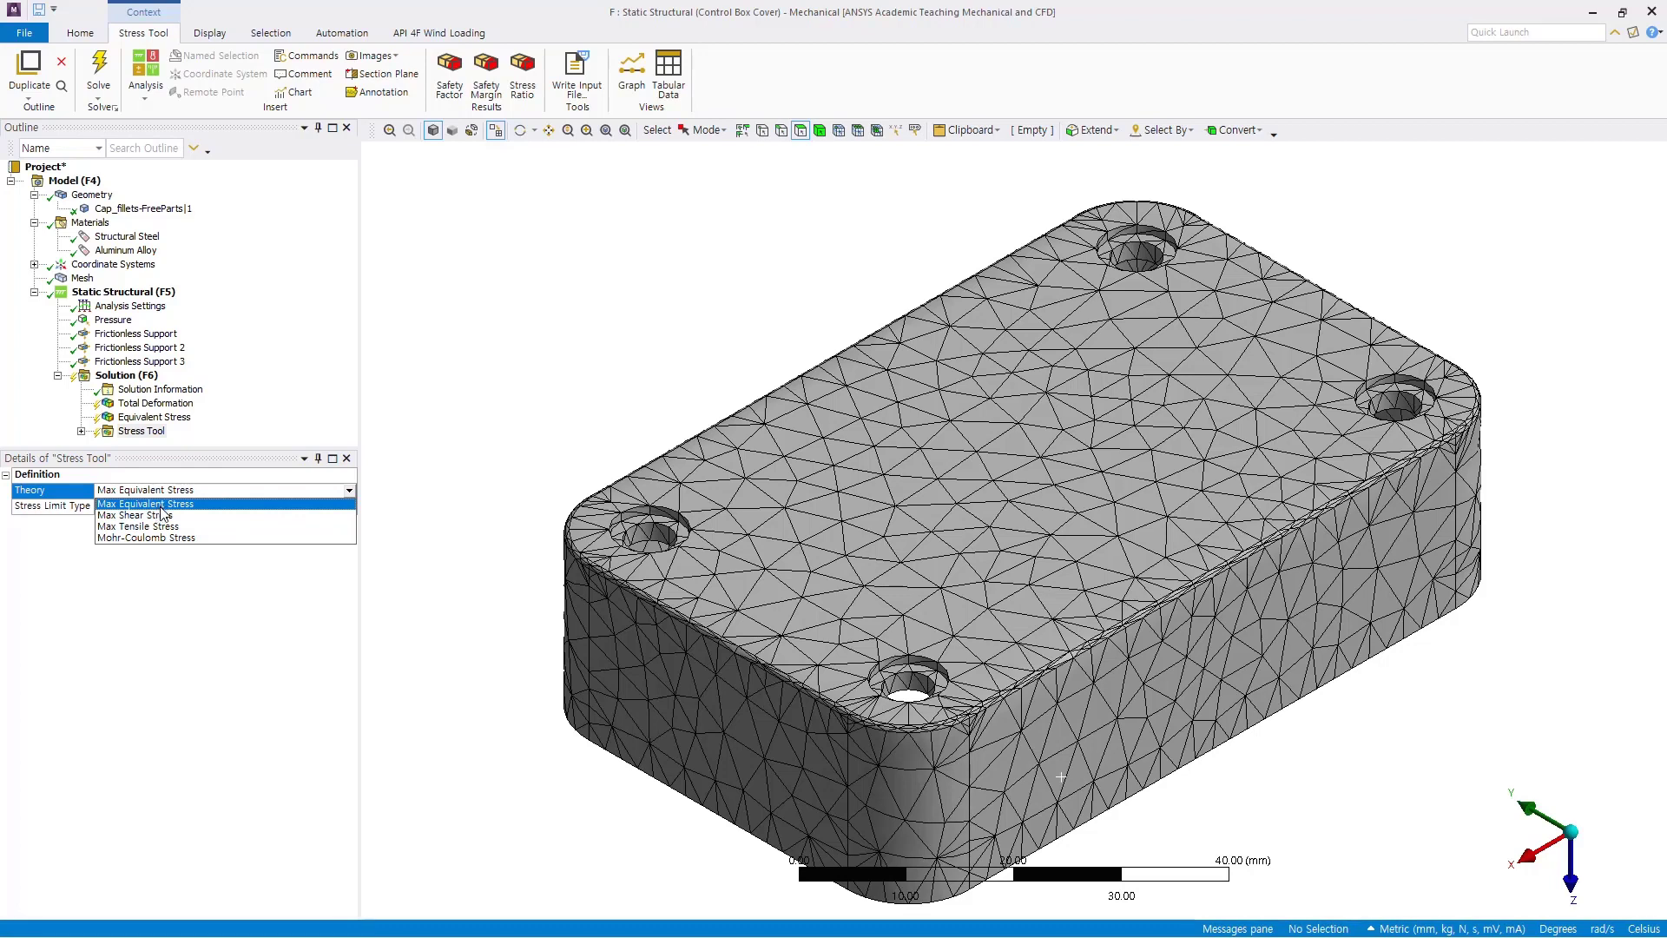
left_click(159, 506)
left_click(193, 587)
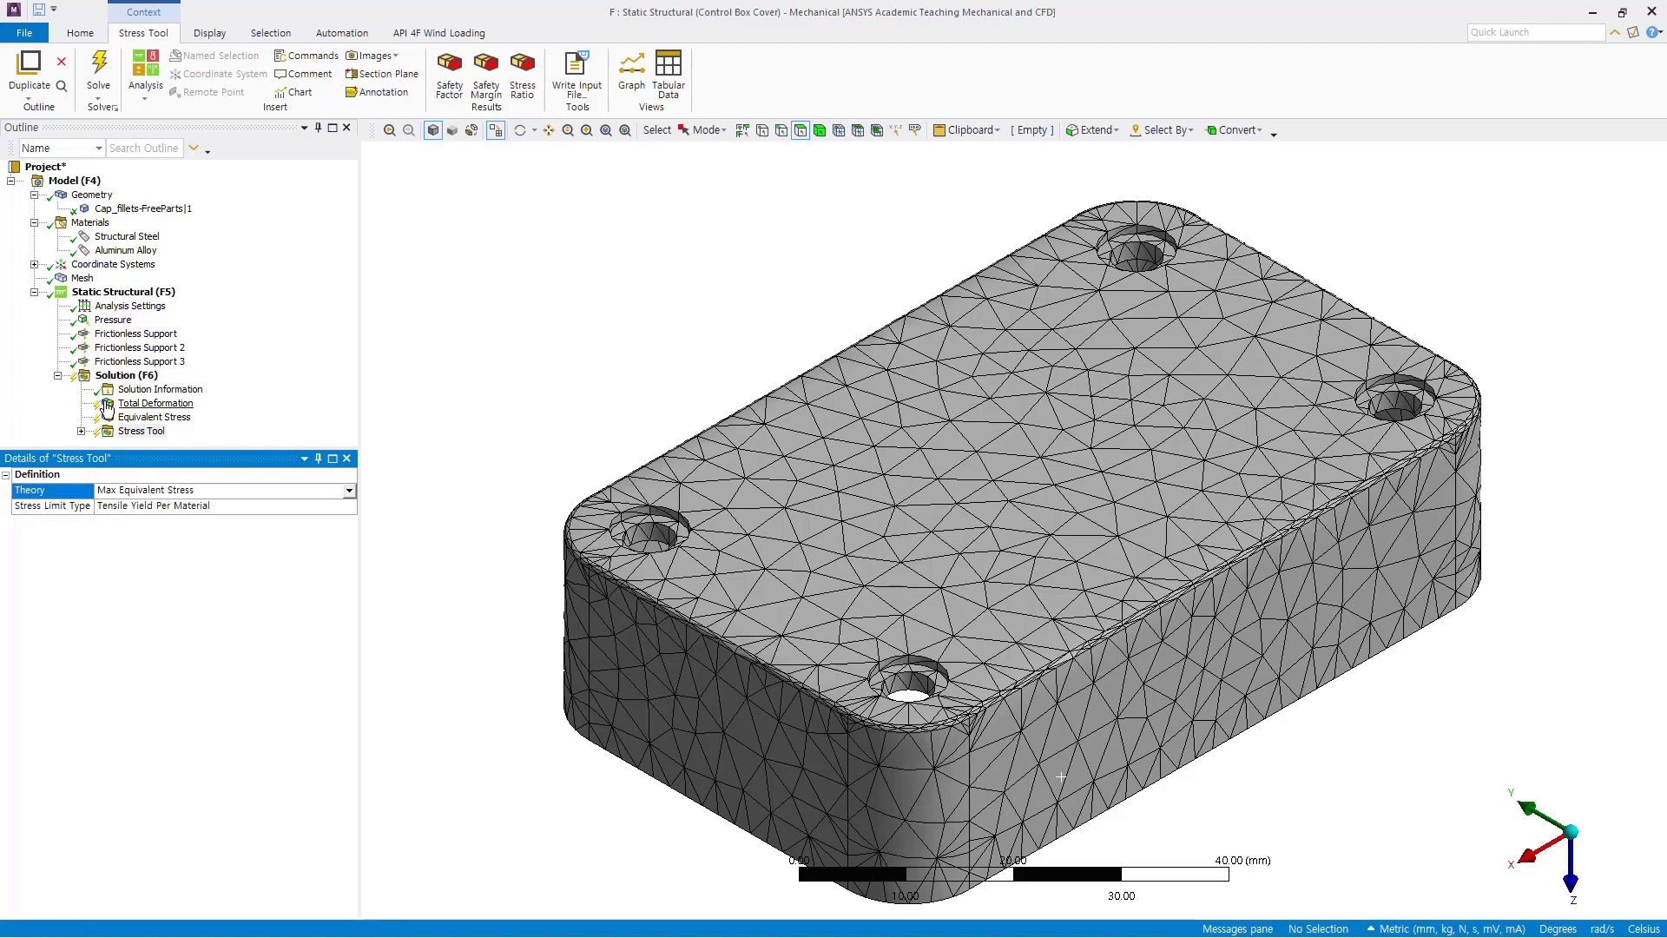
Check the Safety Factor result under the Stress Tool and evaluate all results of the Solution
left_click_drag(90, 447, 91, 551)
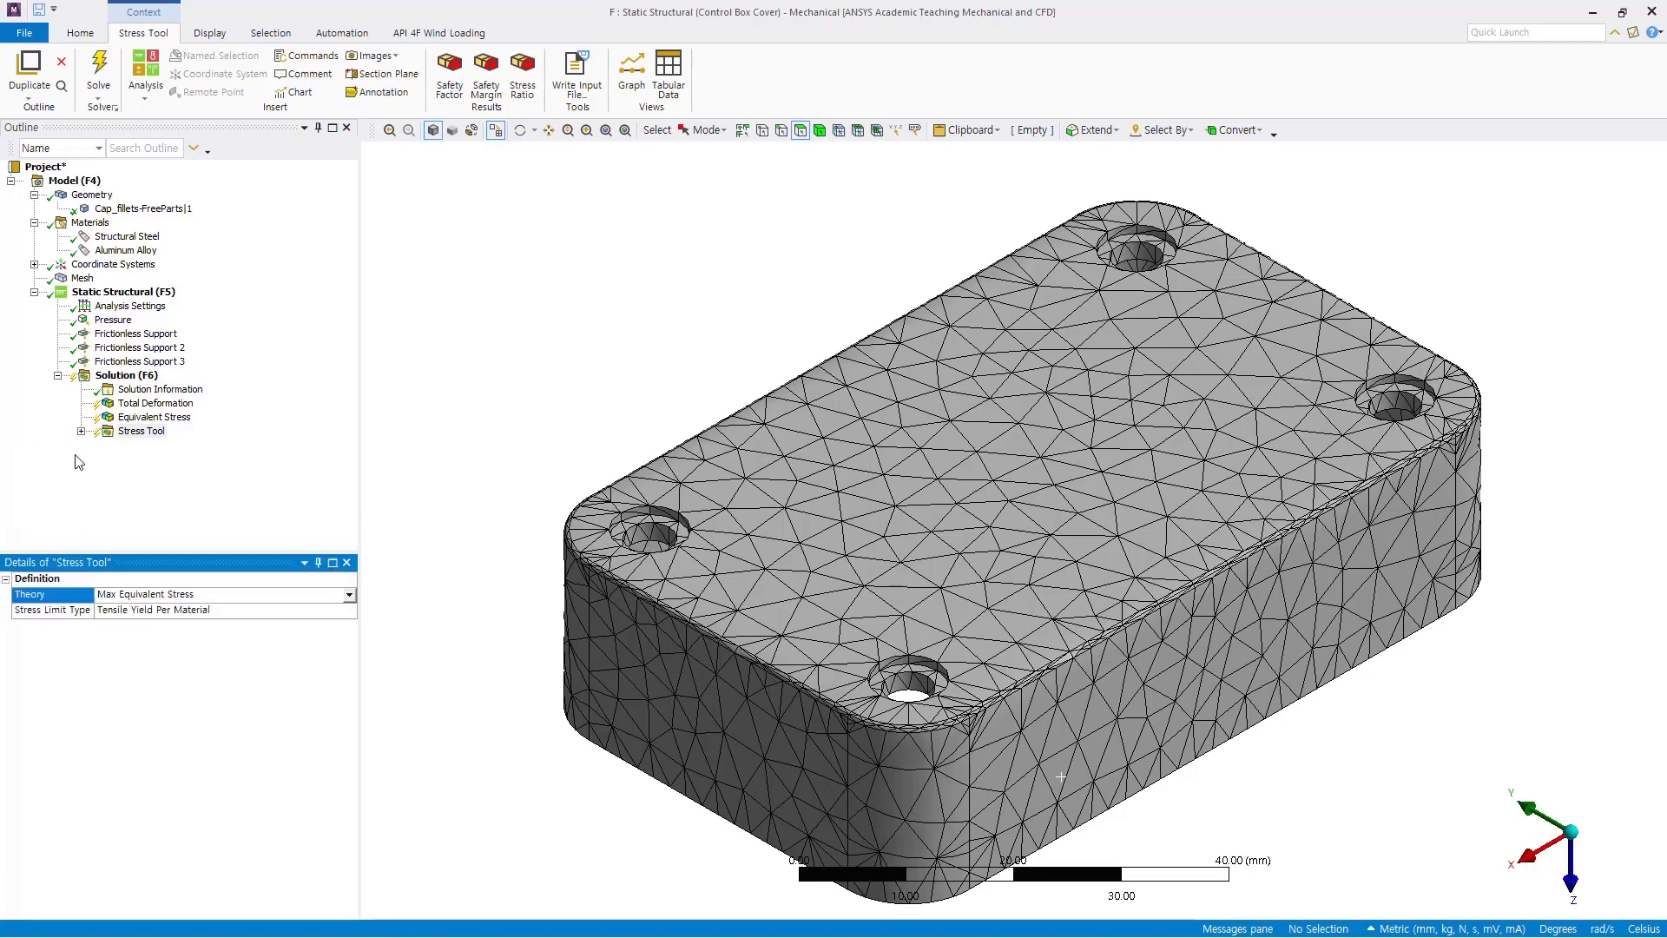
left_click(81, 432)
left_click(169, 444)
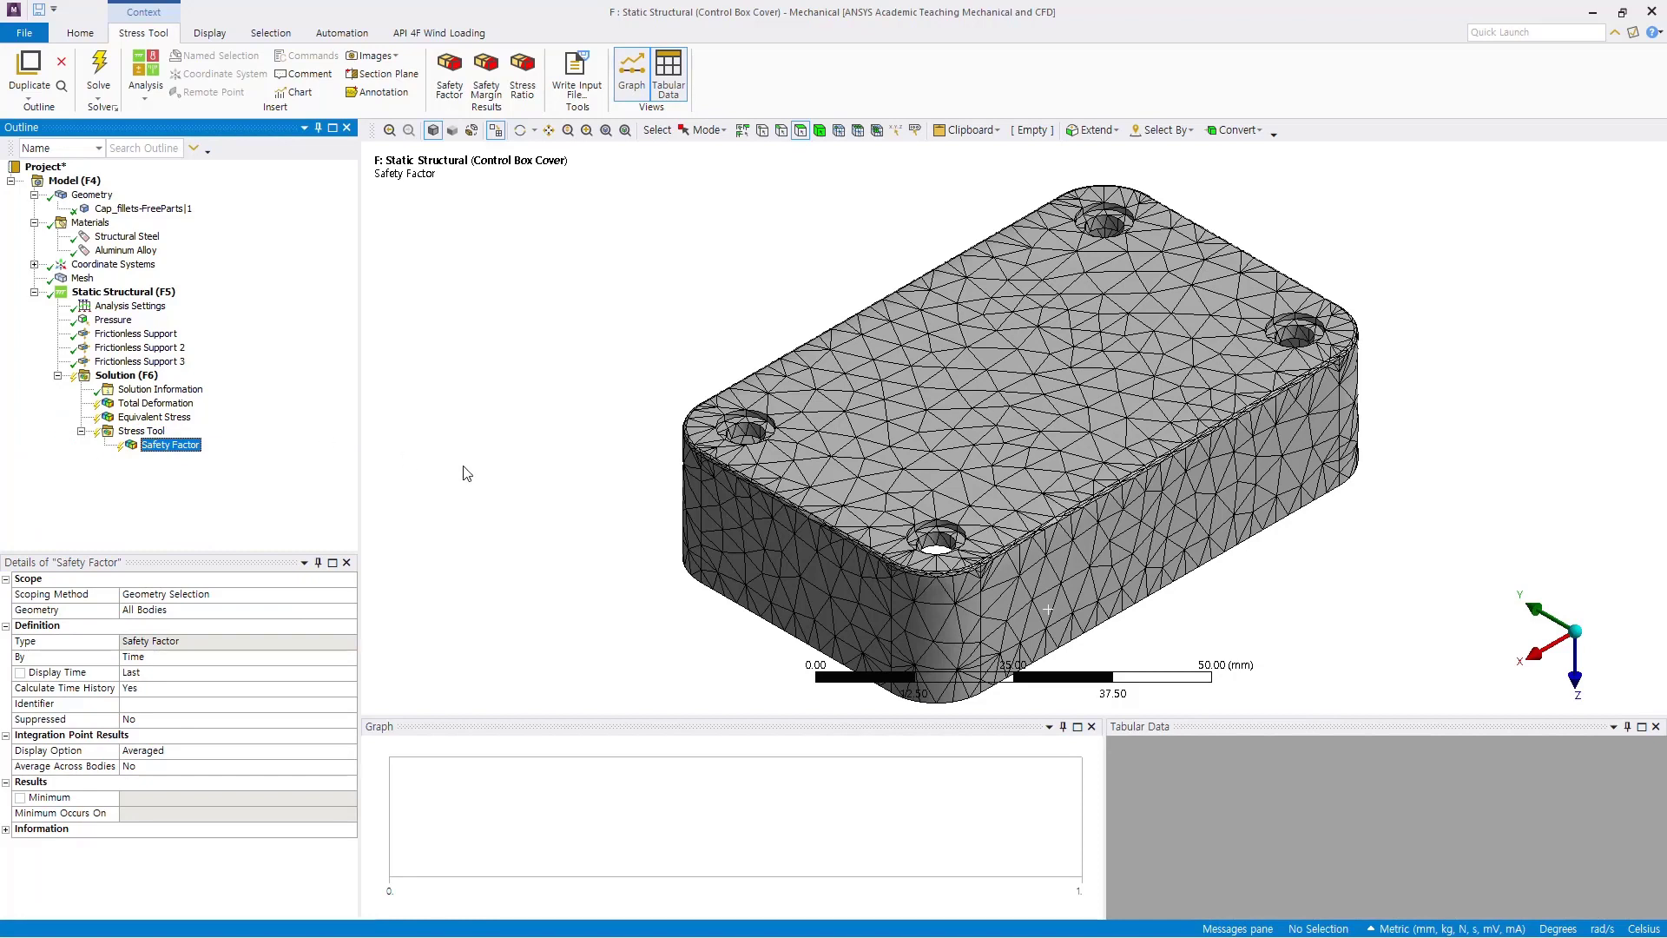
left_click(445, 479)
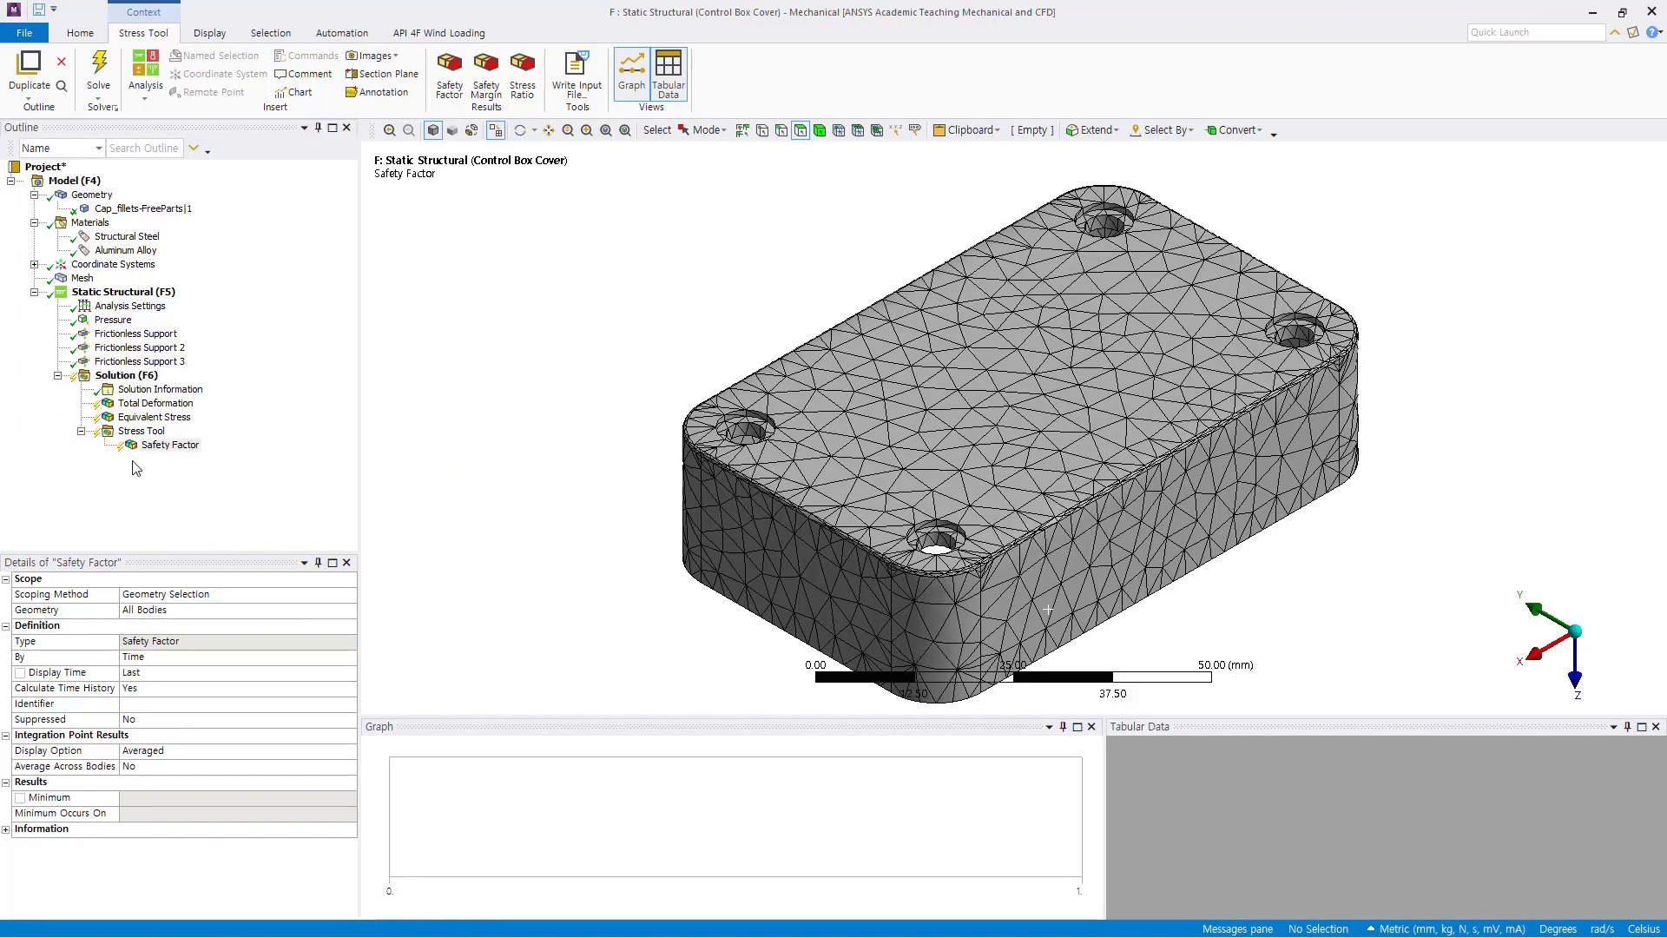
left_click(139, 376)
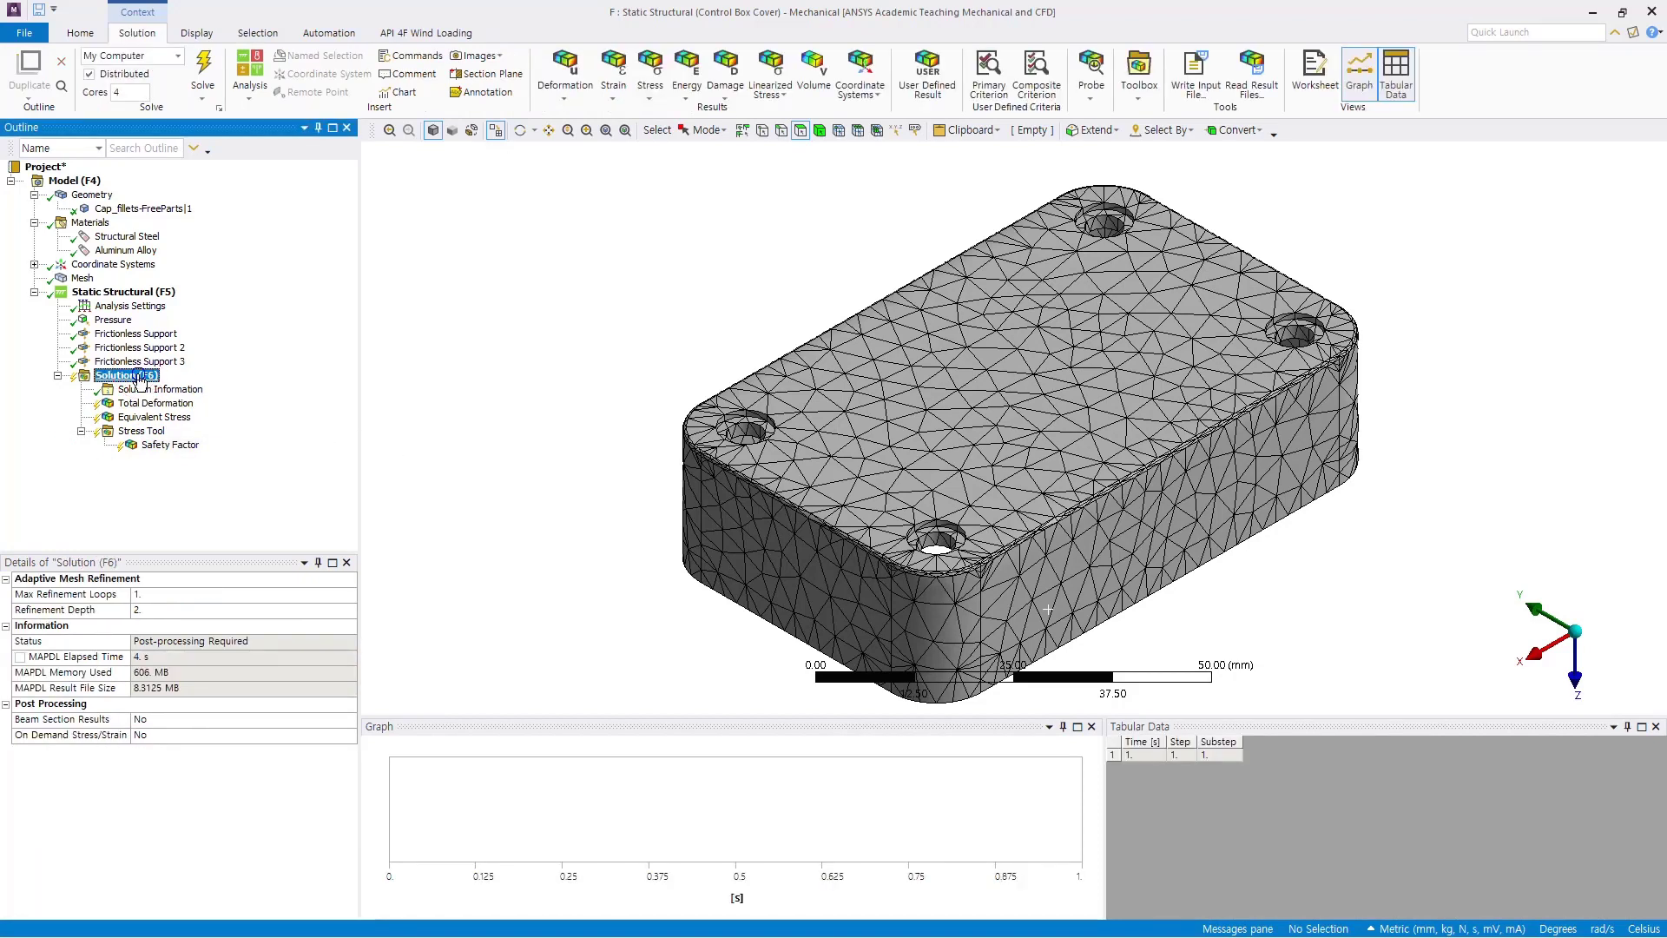
right_click(140, 379)
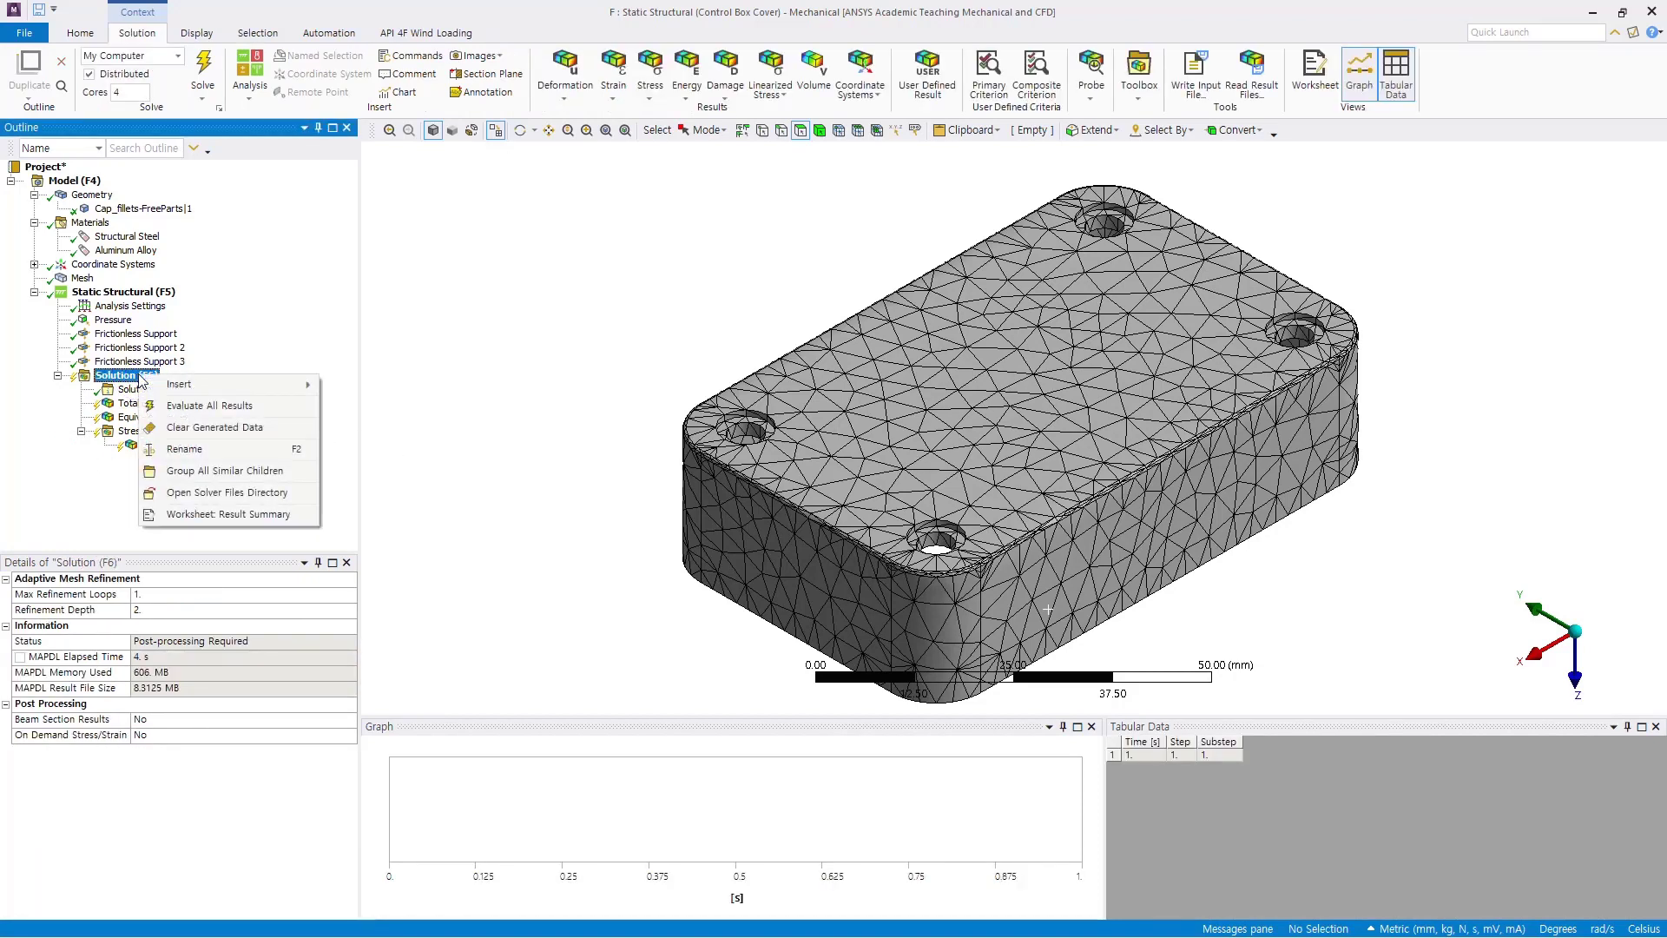
left_click(198, 408)
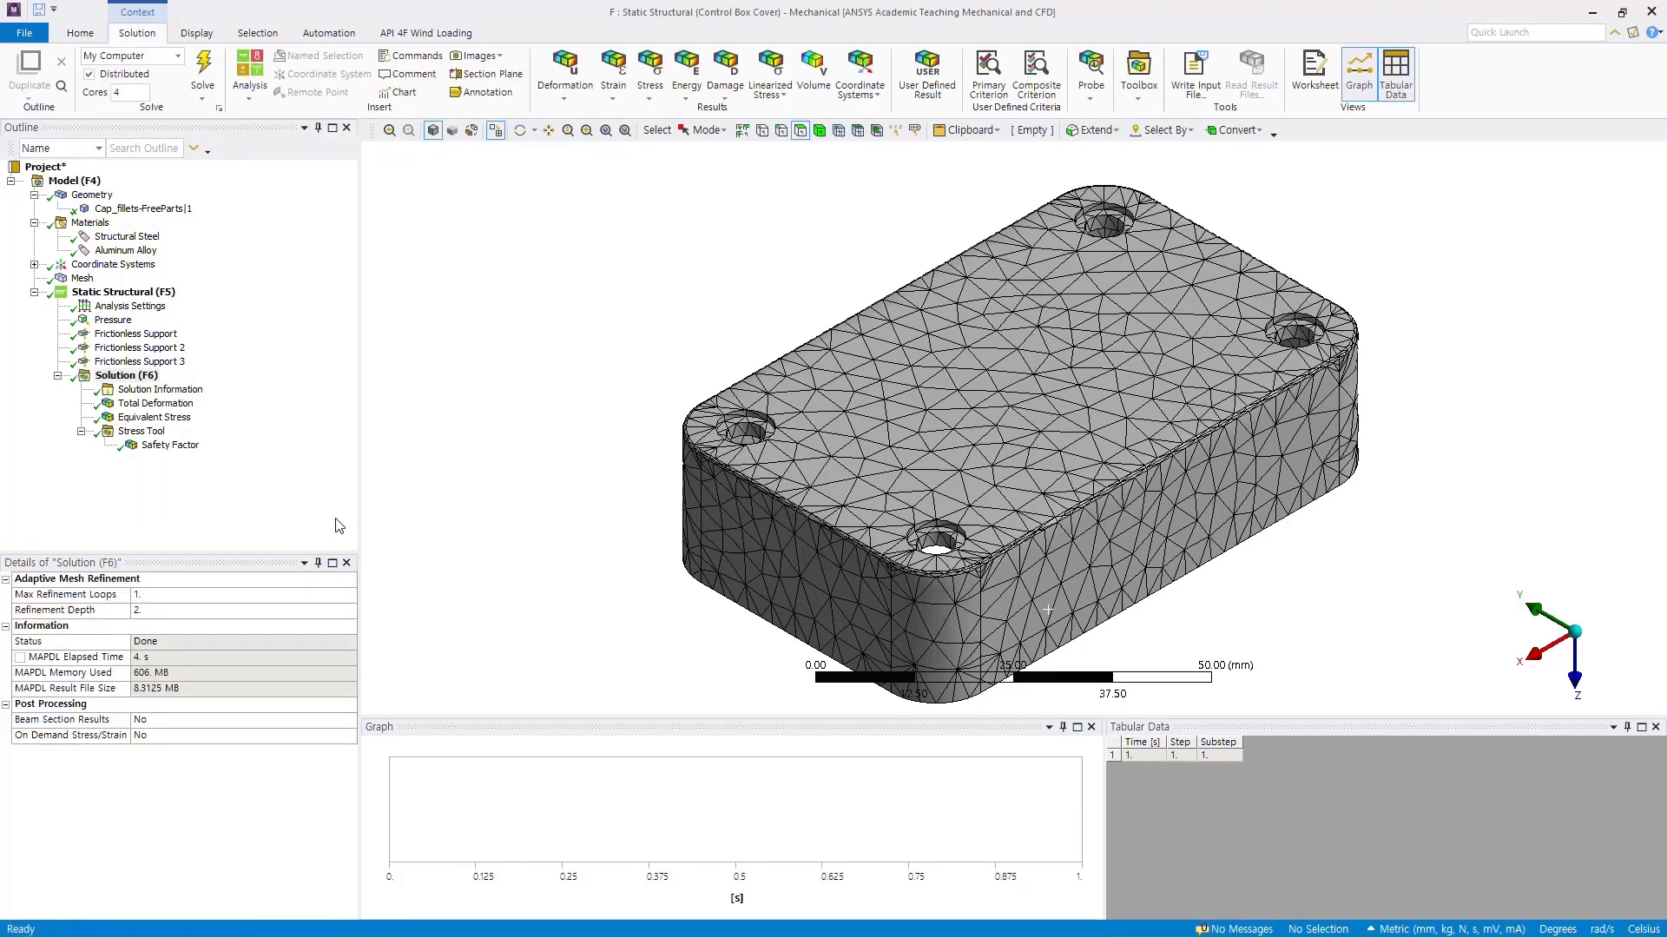
Display the Total Deformation contours on the cover with the mesh element edges hidden
left_click(184, 405)
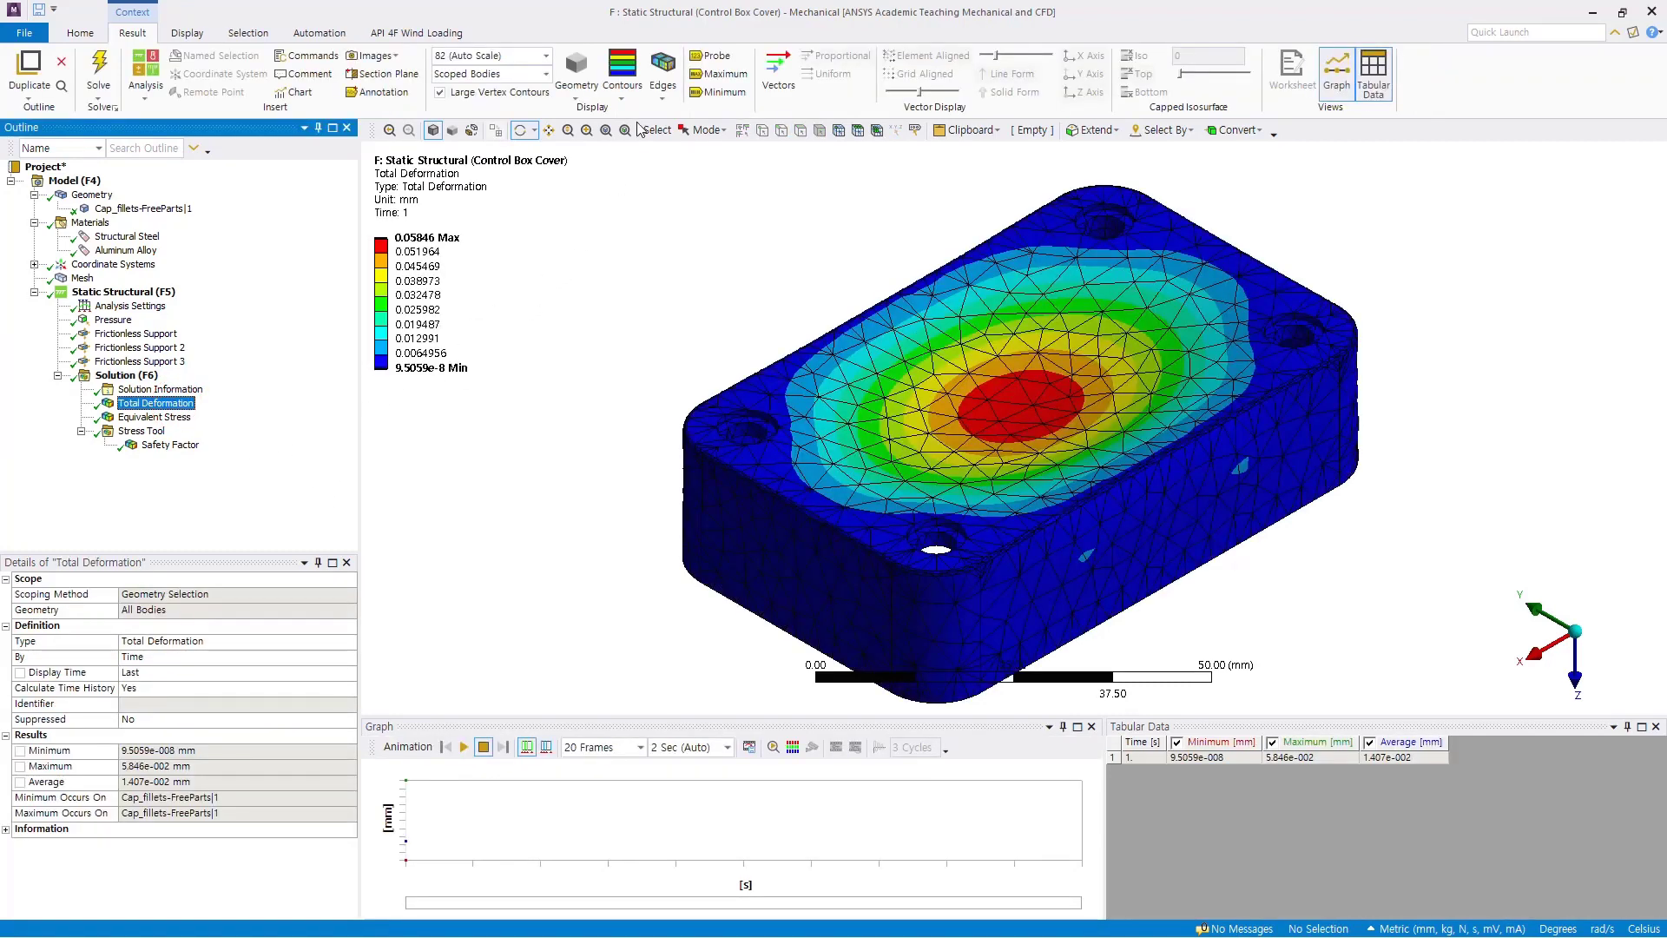
left_click(663, 97)
left_click(686, 115)
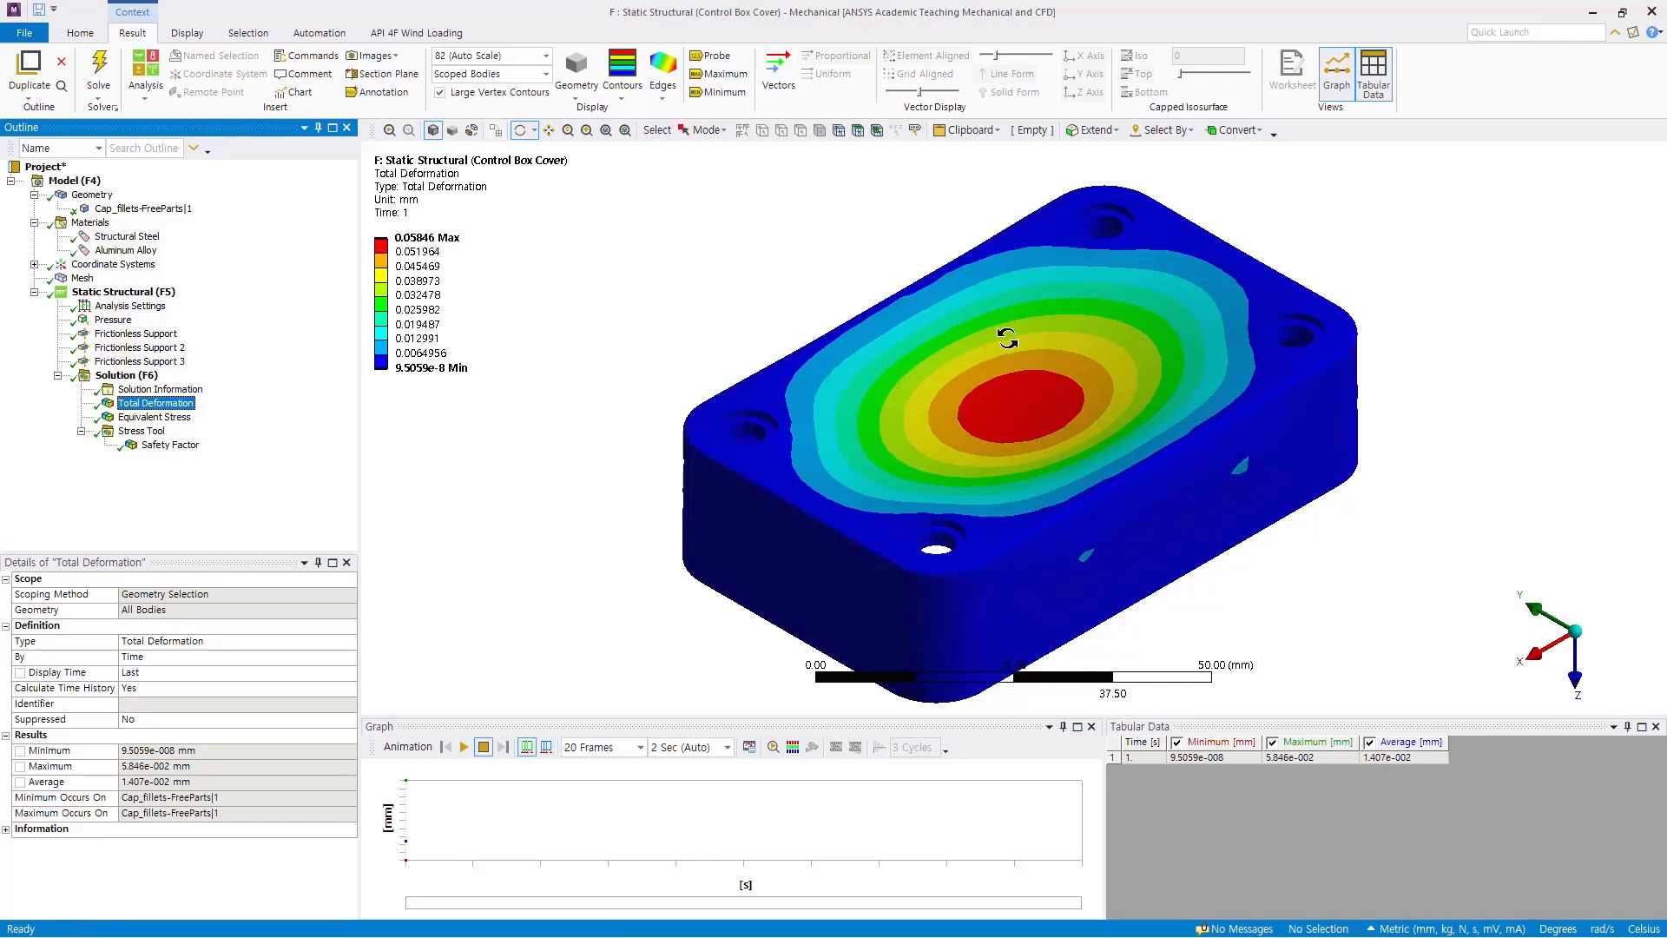
Display the Equivalent Stress result and examine it closely on the cover's underside, at the ribs and where they meet the inner wall
left_click(154, 418)
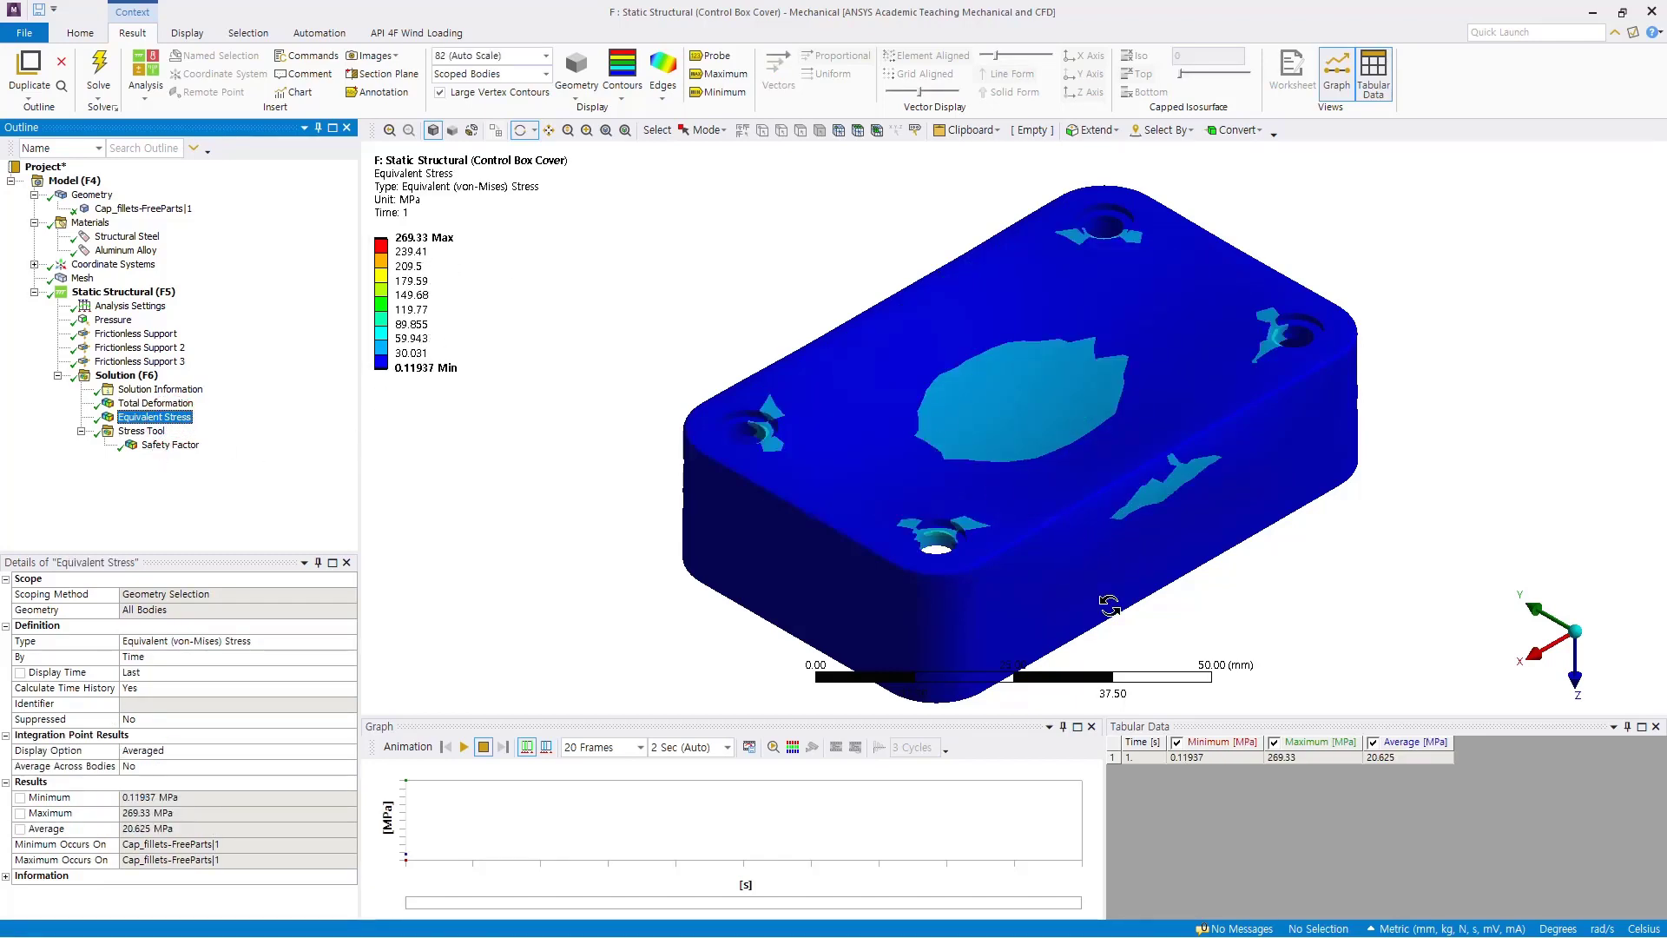
left_click_drag(1109, 605, 1084, 451)
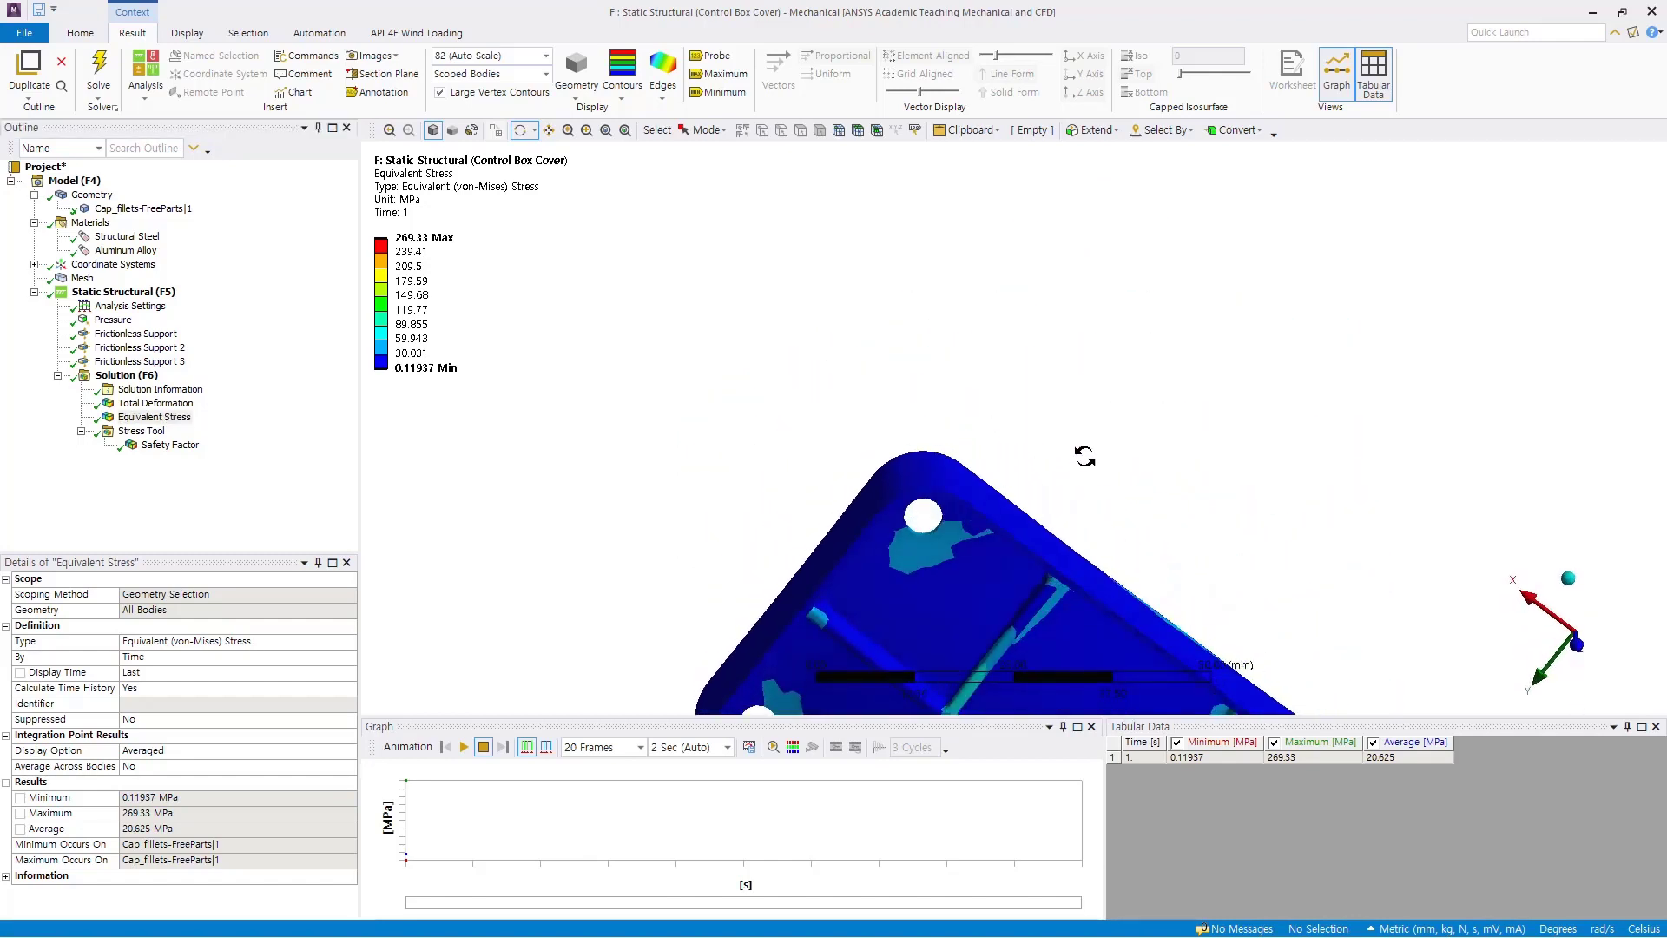
middle_click_drag(1094, 596, 1072, 361, "ctrl")
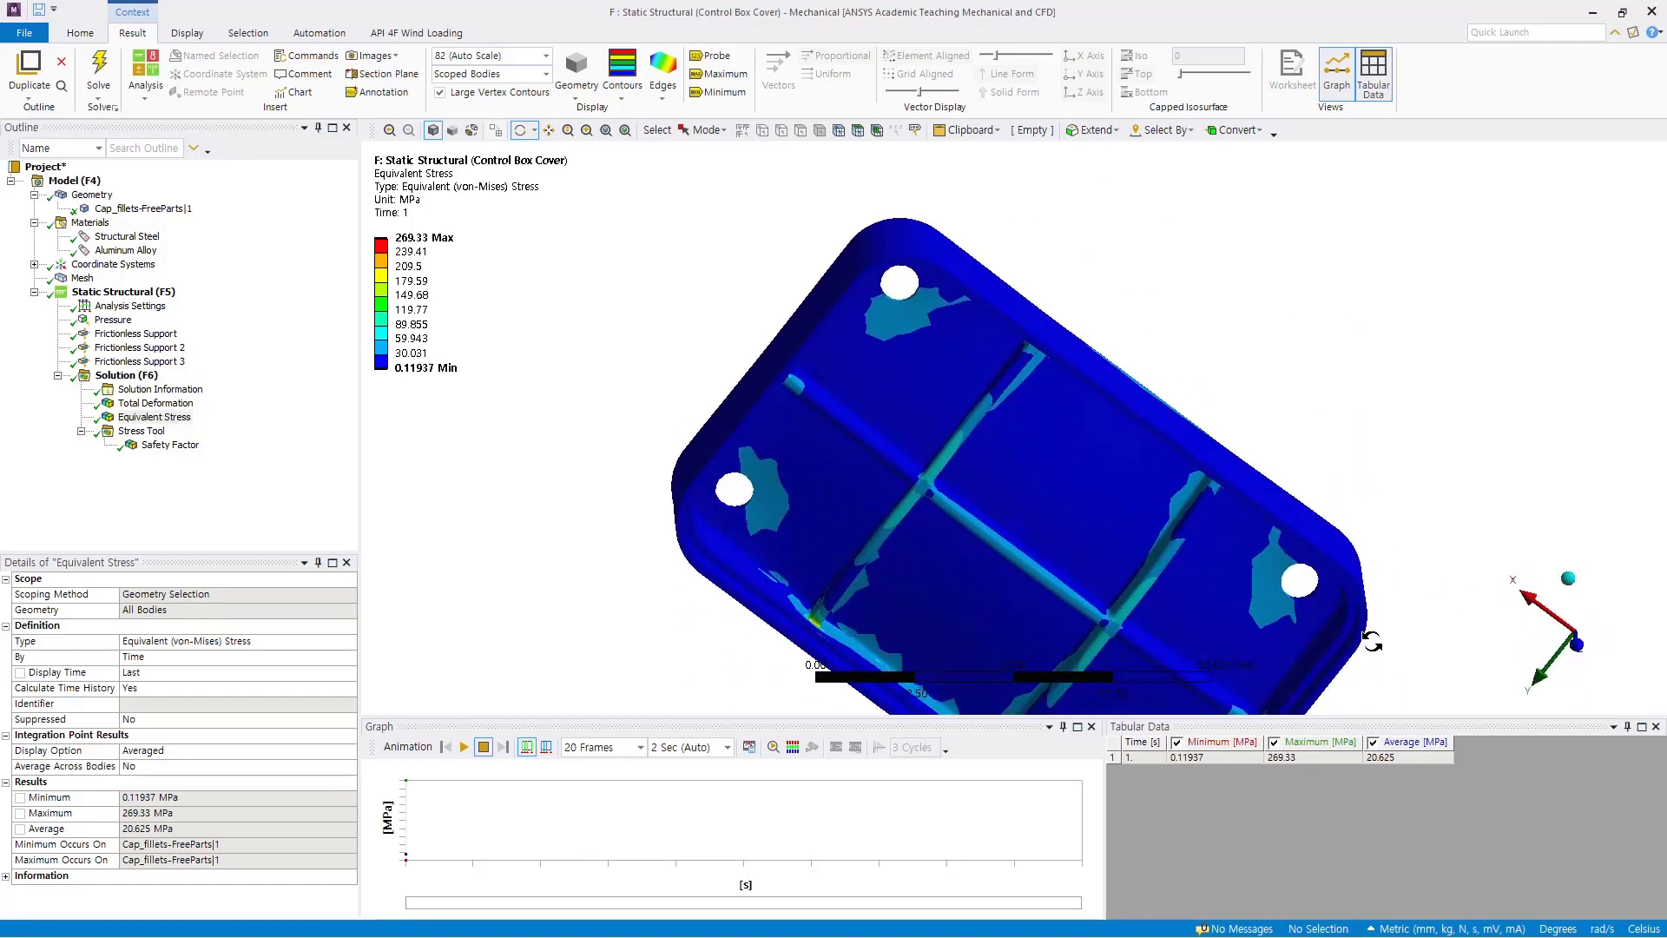
middle_click_drag(1372, 635, 1332, 539, "ctrl")
left_click_drag(1333, 539, 1193, 543)
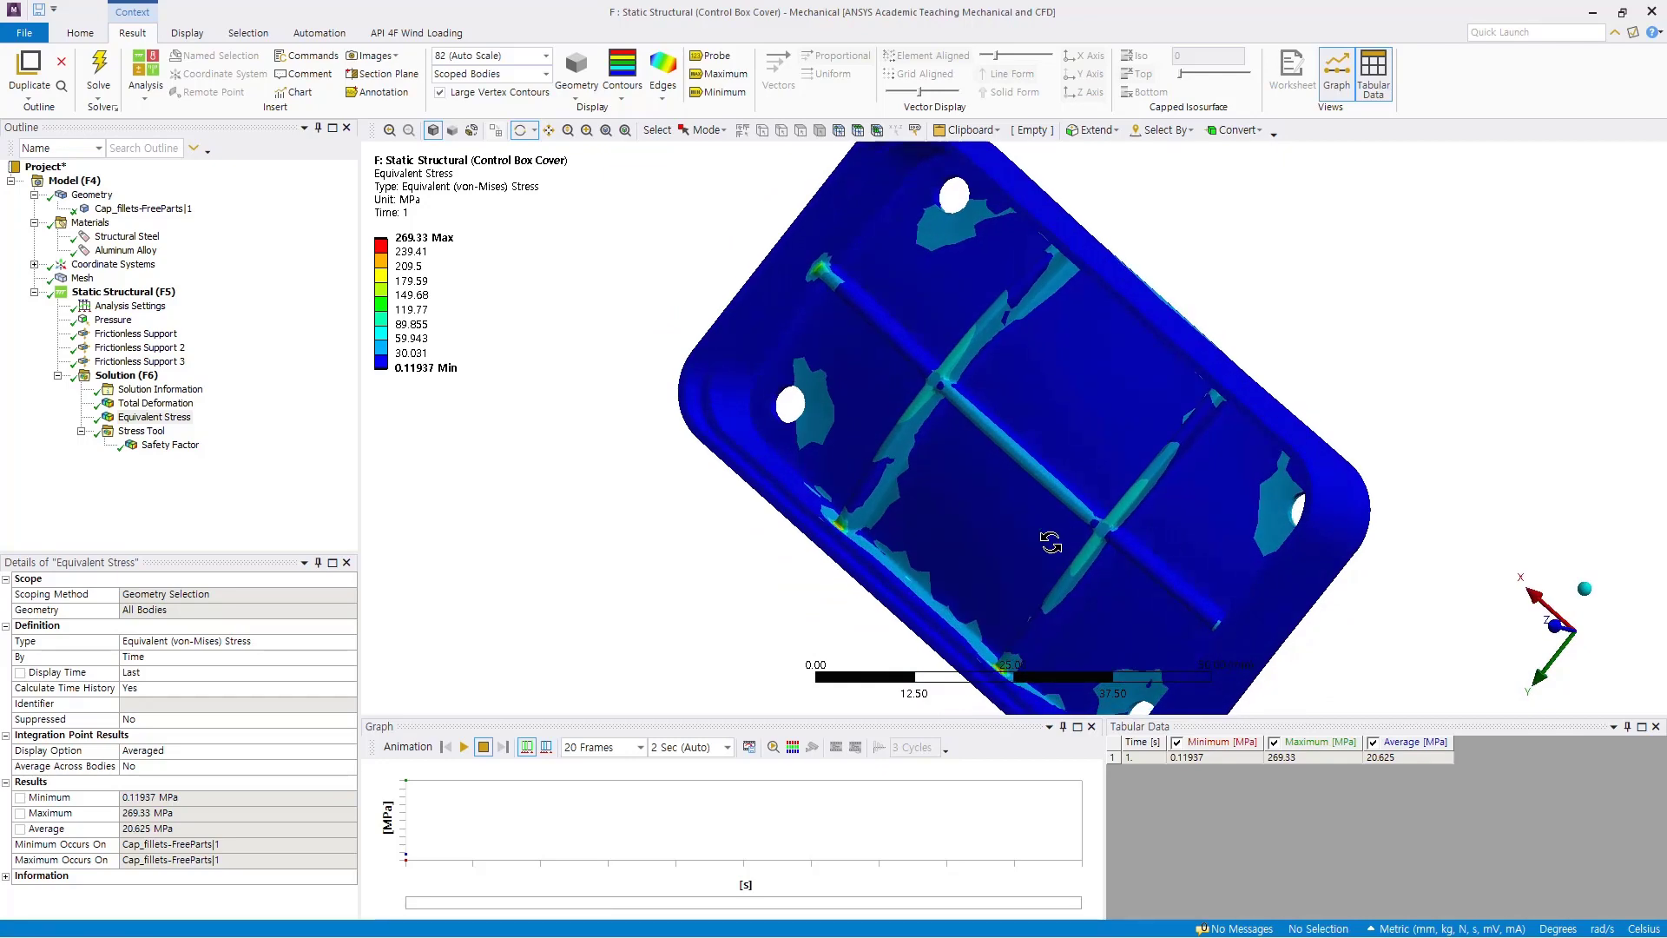
scroll(860, 539, "up", 5)
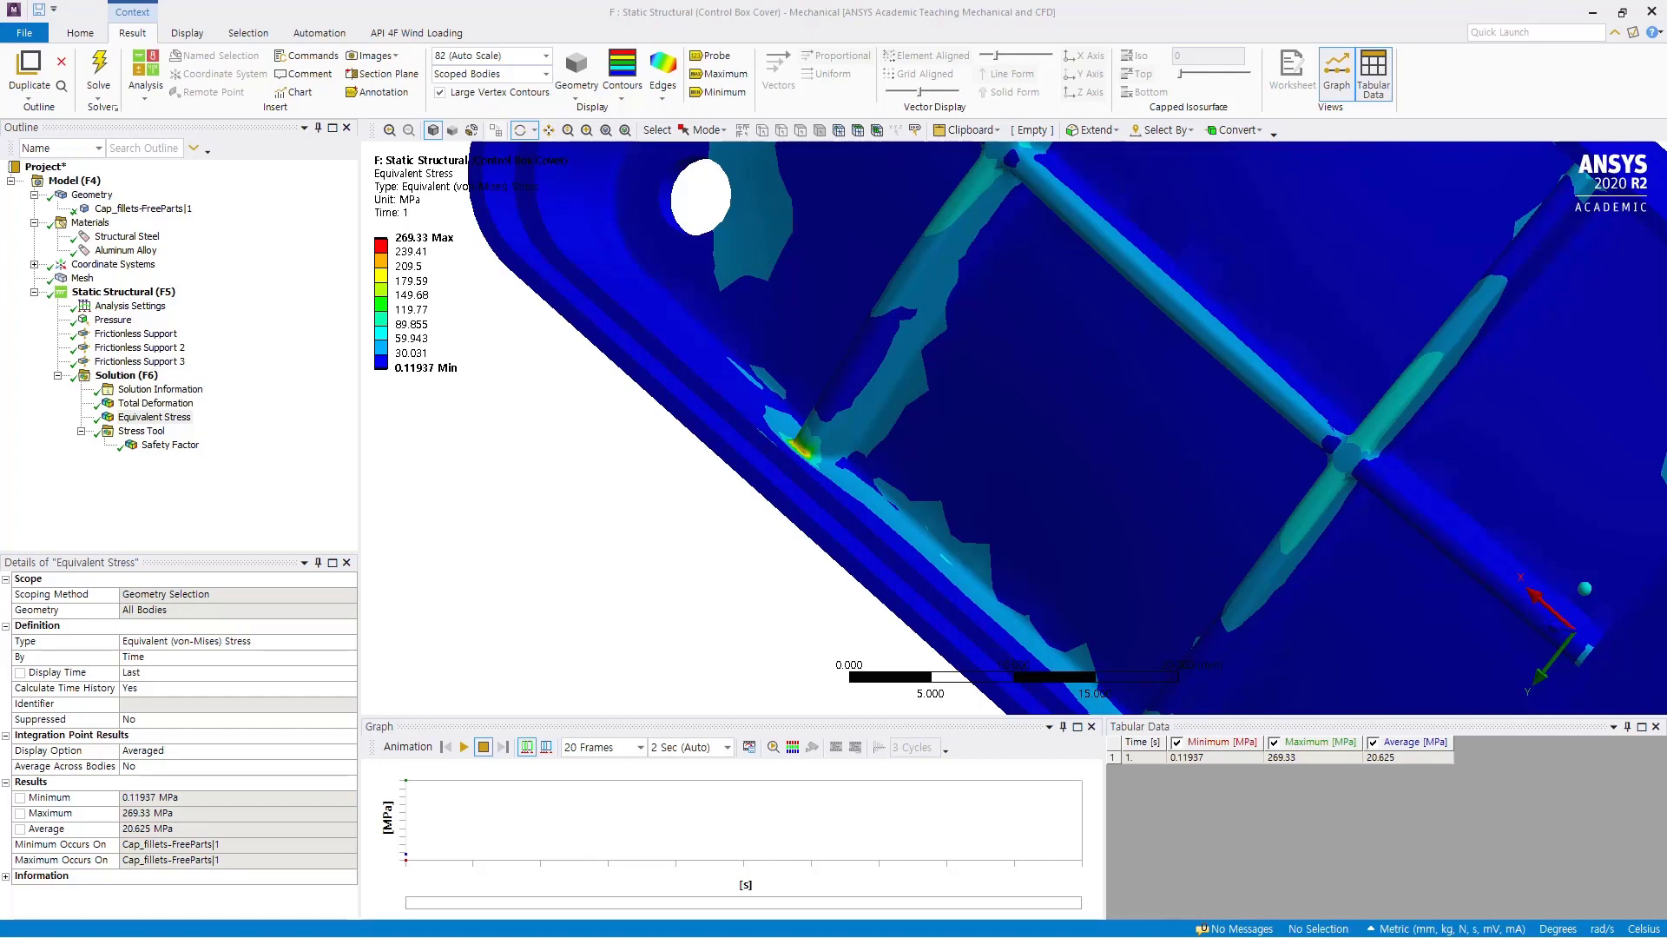
Examine the Safety Factor on the cover's inner ribs and outer faces, and return to the Total Deformation result in isometric view
left_click(172, 447)
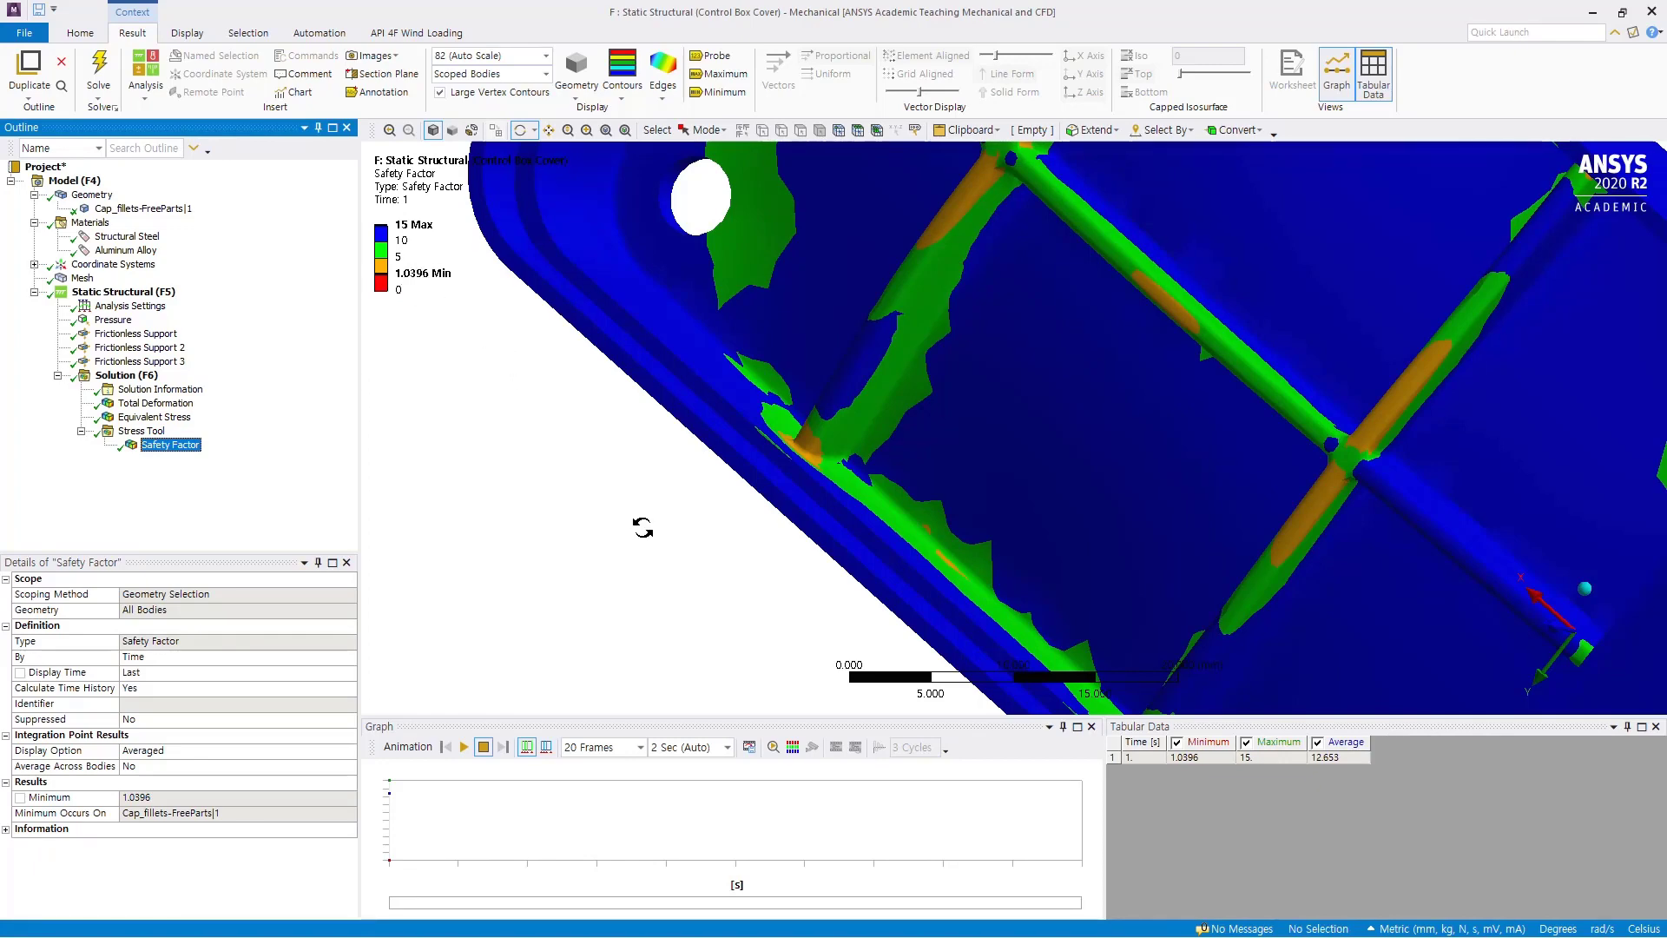
left_click(623, 532)
scroll(623, 532, "down", 5)
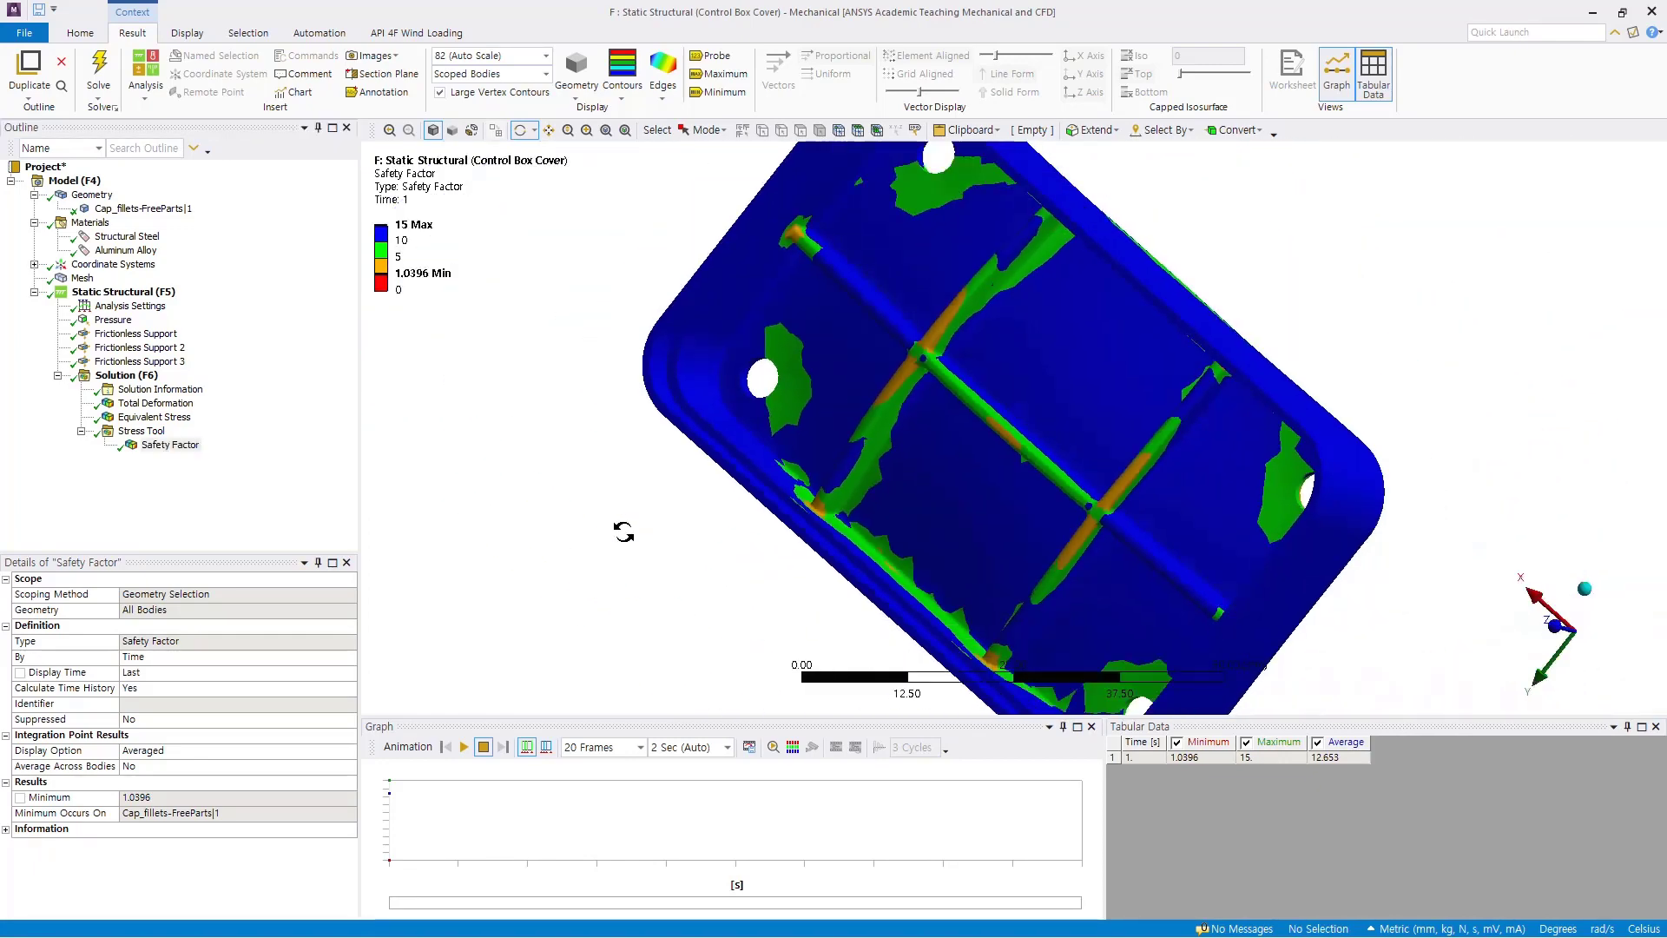
scroll(623, 532, "down", 1)
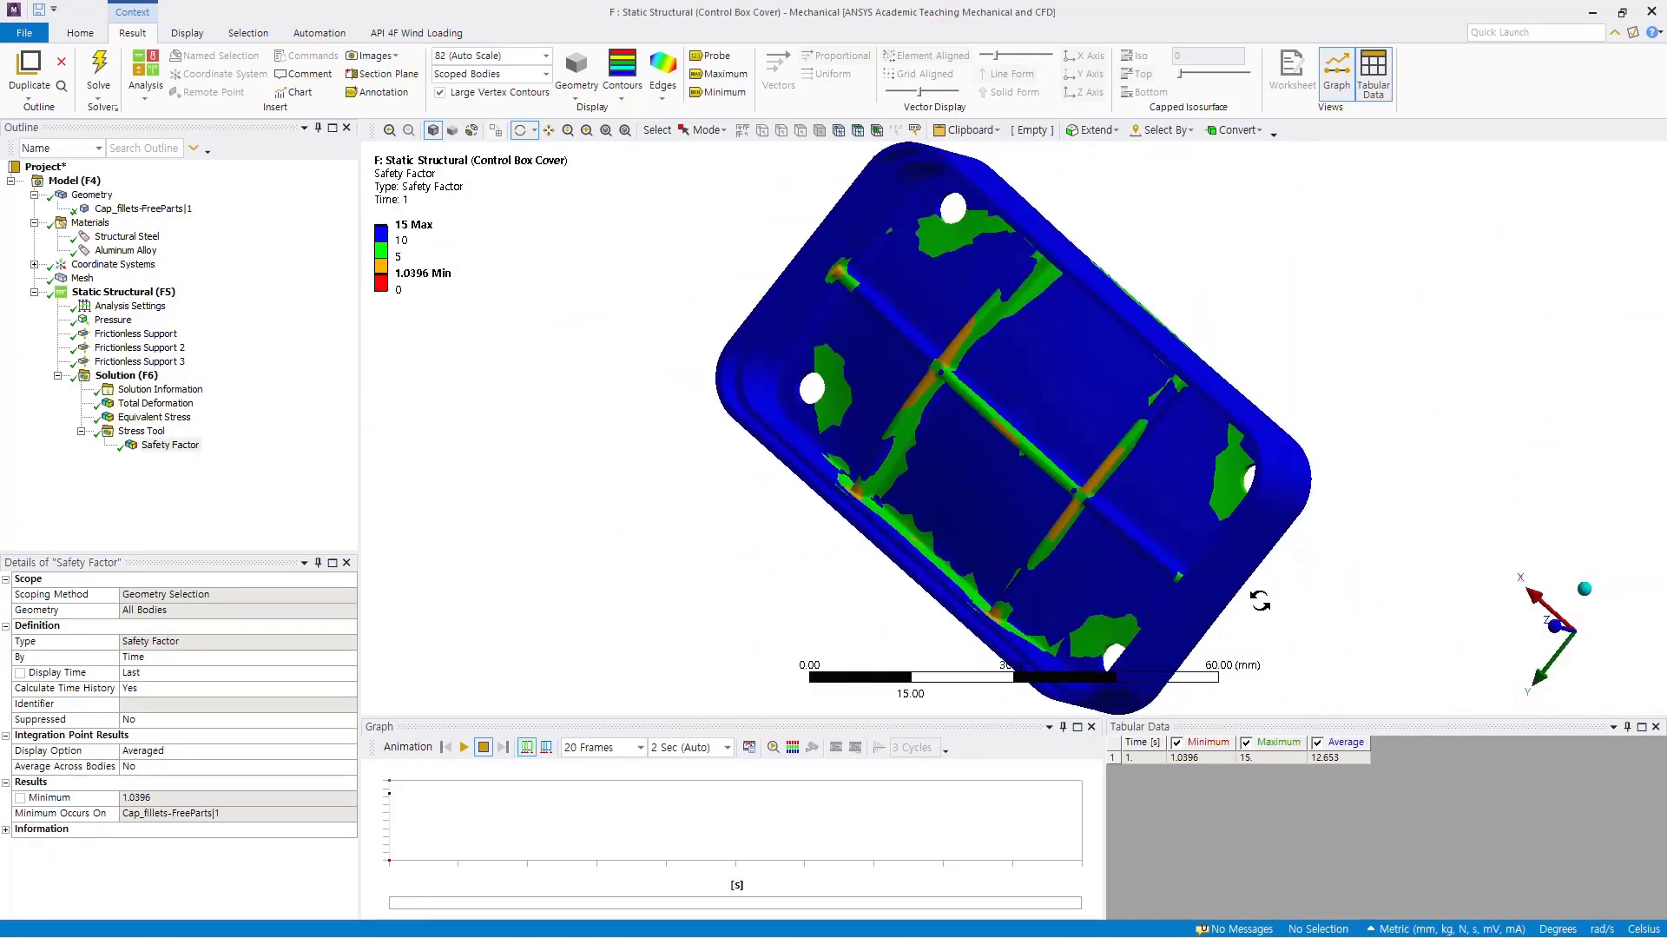
left_click(1585, 590)
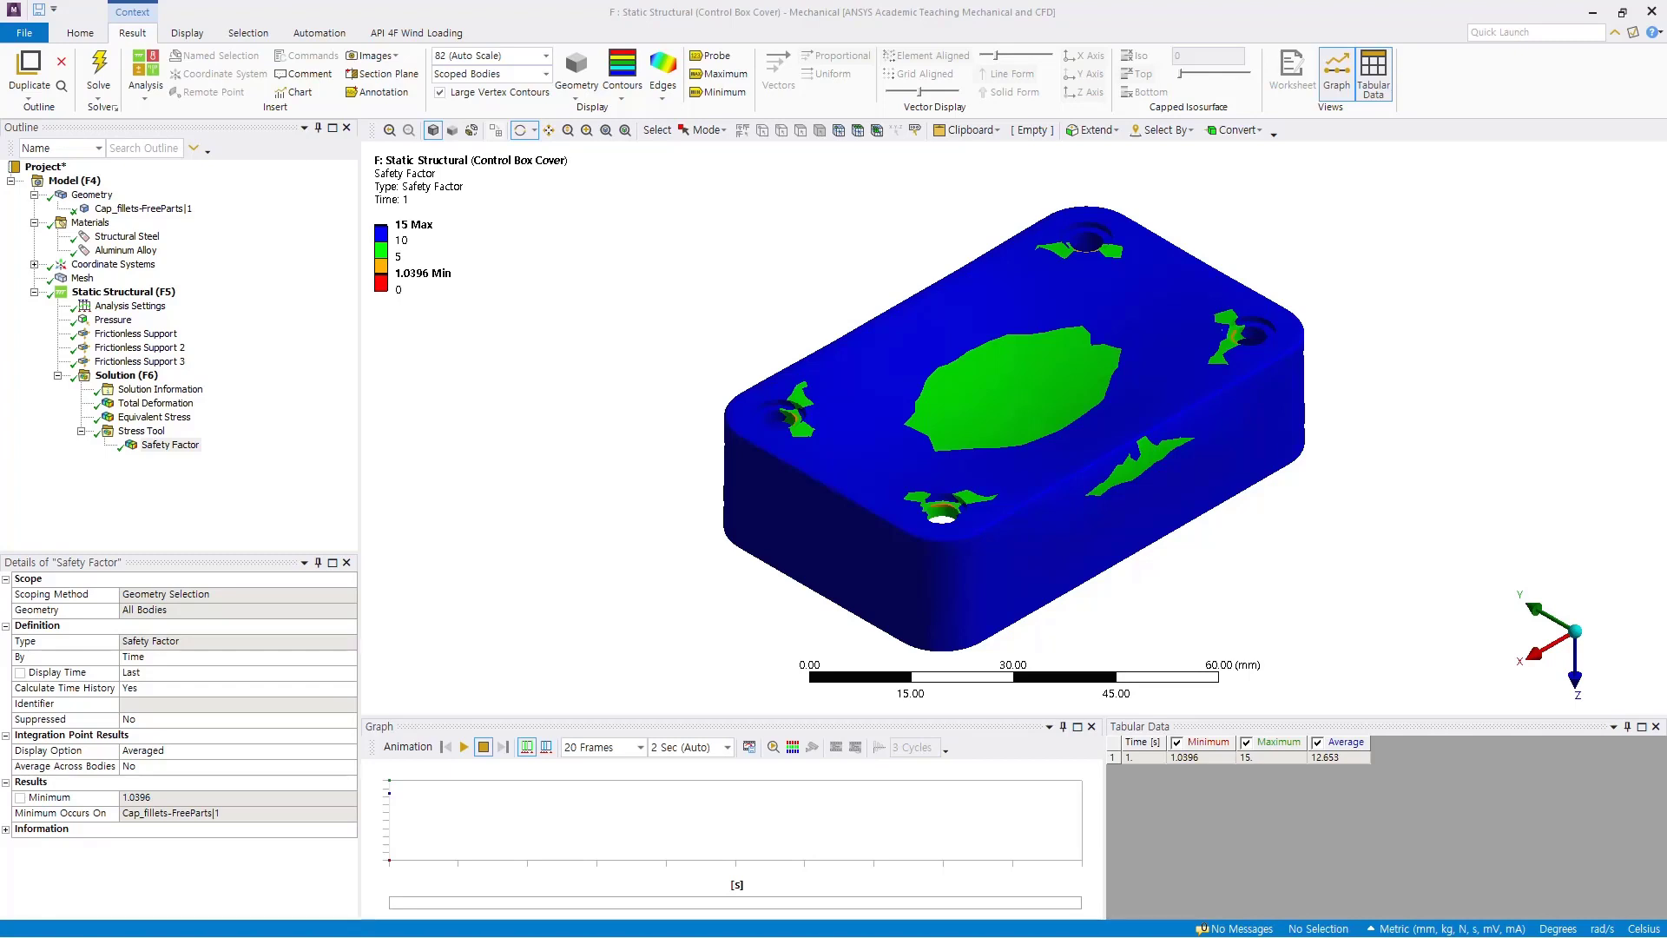
left_click(156, 402)
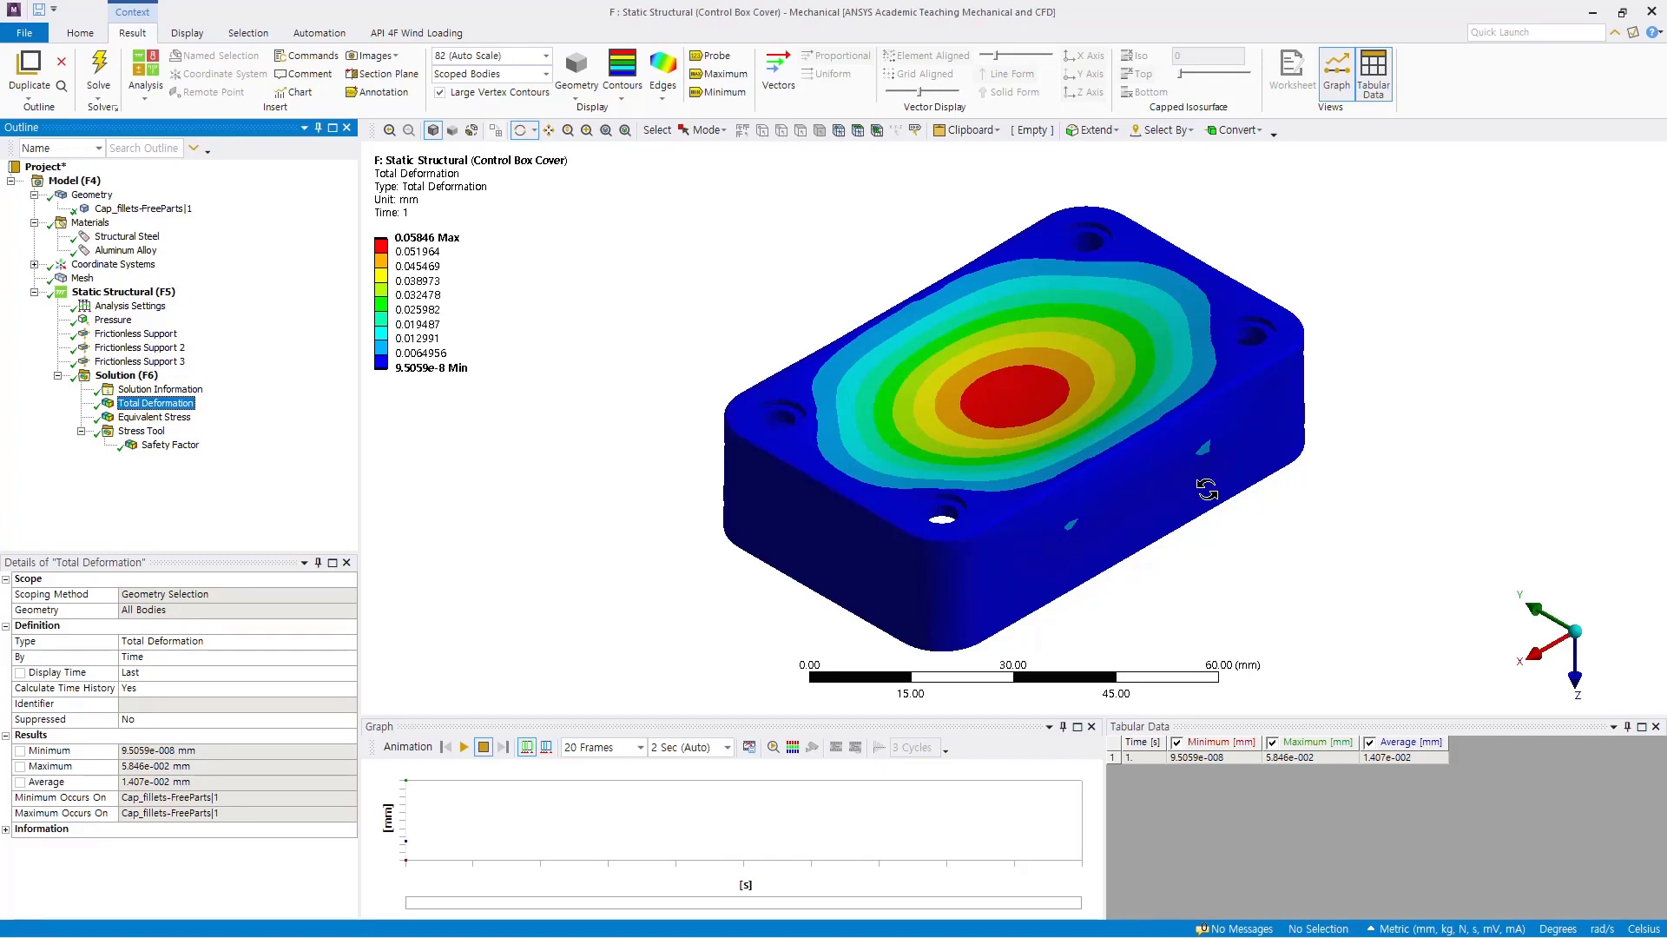
Compare the Total Deformation, Equivalent Stress and Safety Factor results on the cover's ribbed underside
left_click_drag(1209, 547, 1170, 411)
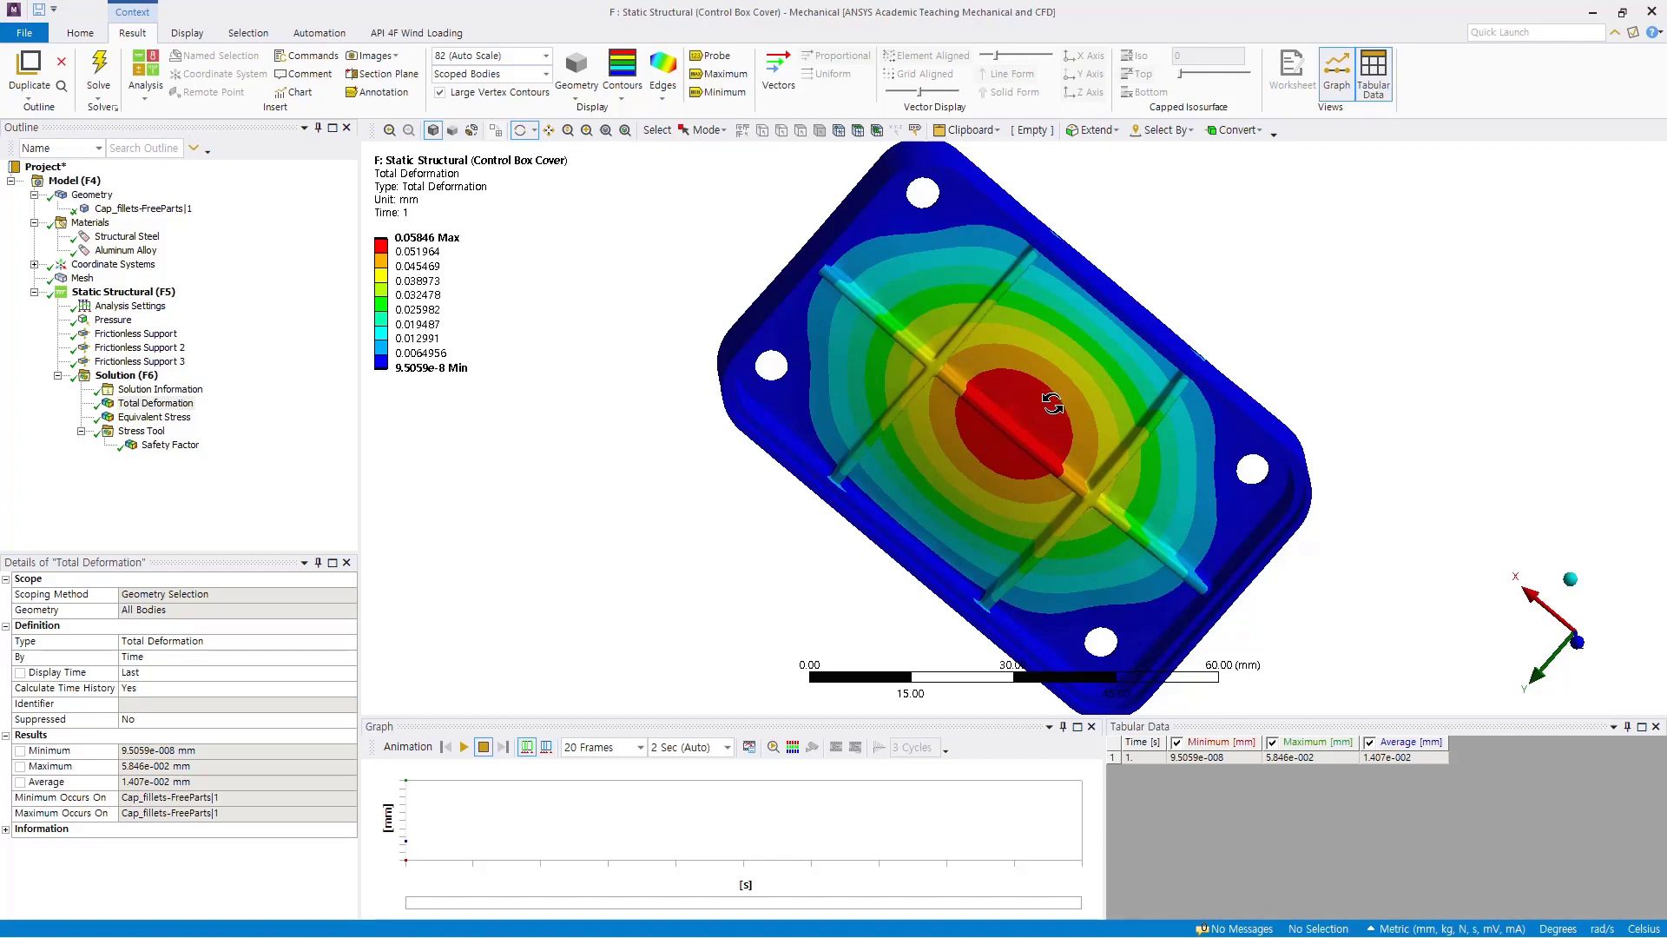
mouse_move(431, 369)
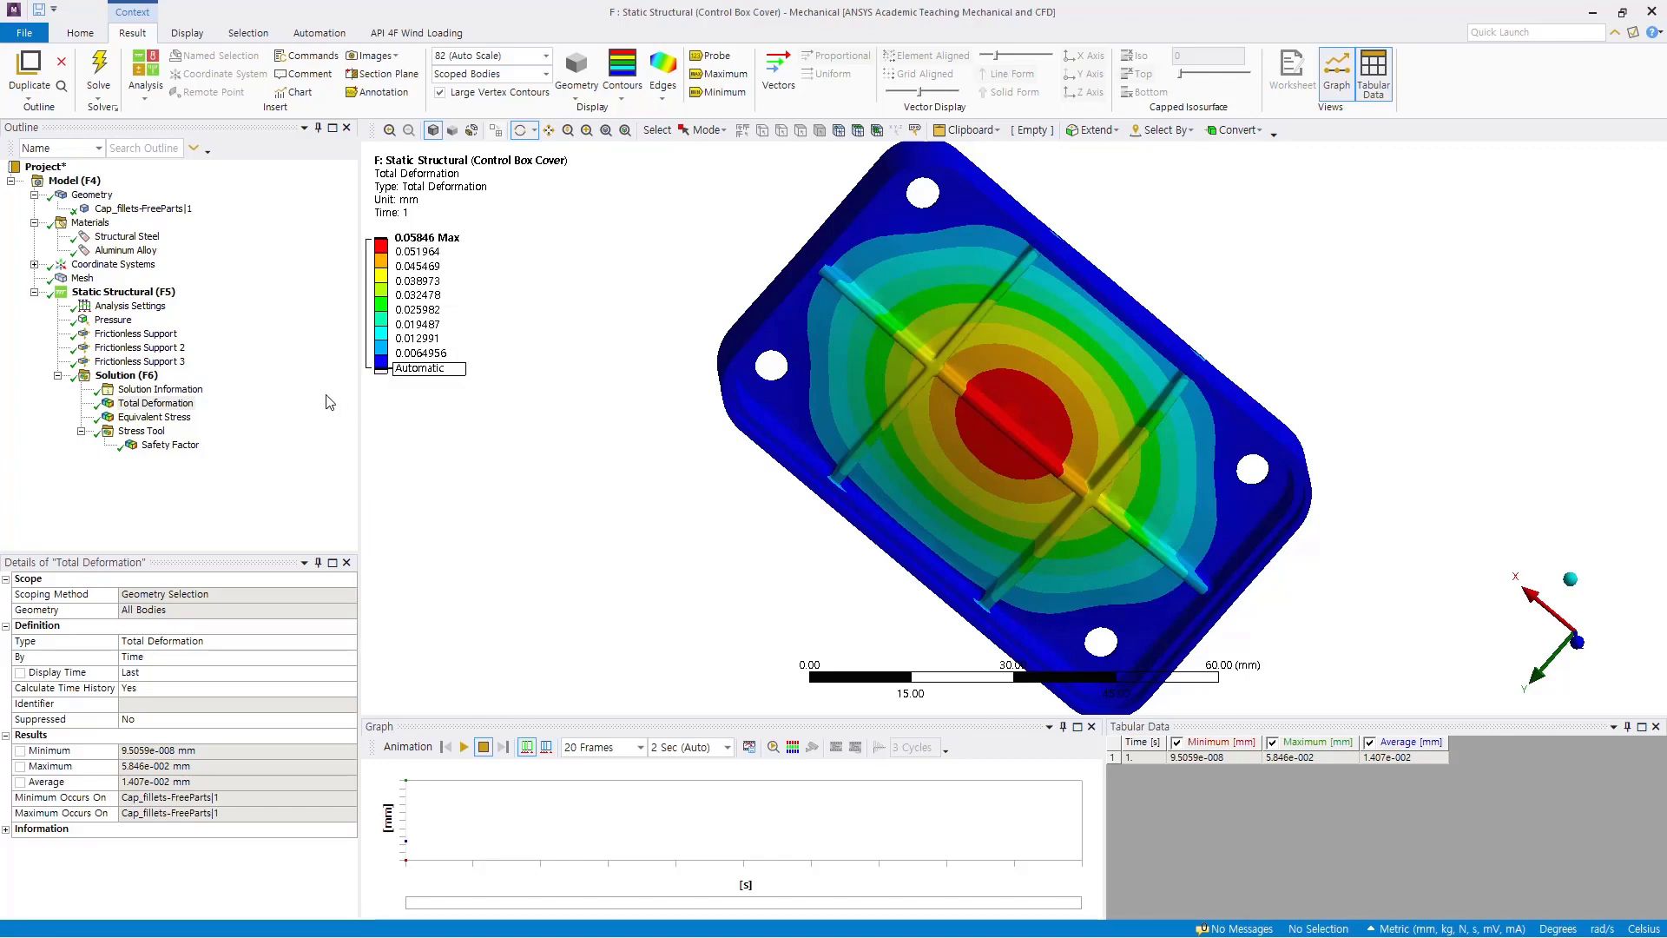
left_click(179, 417)
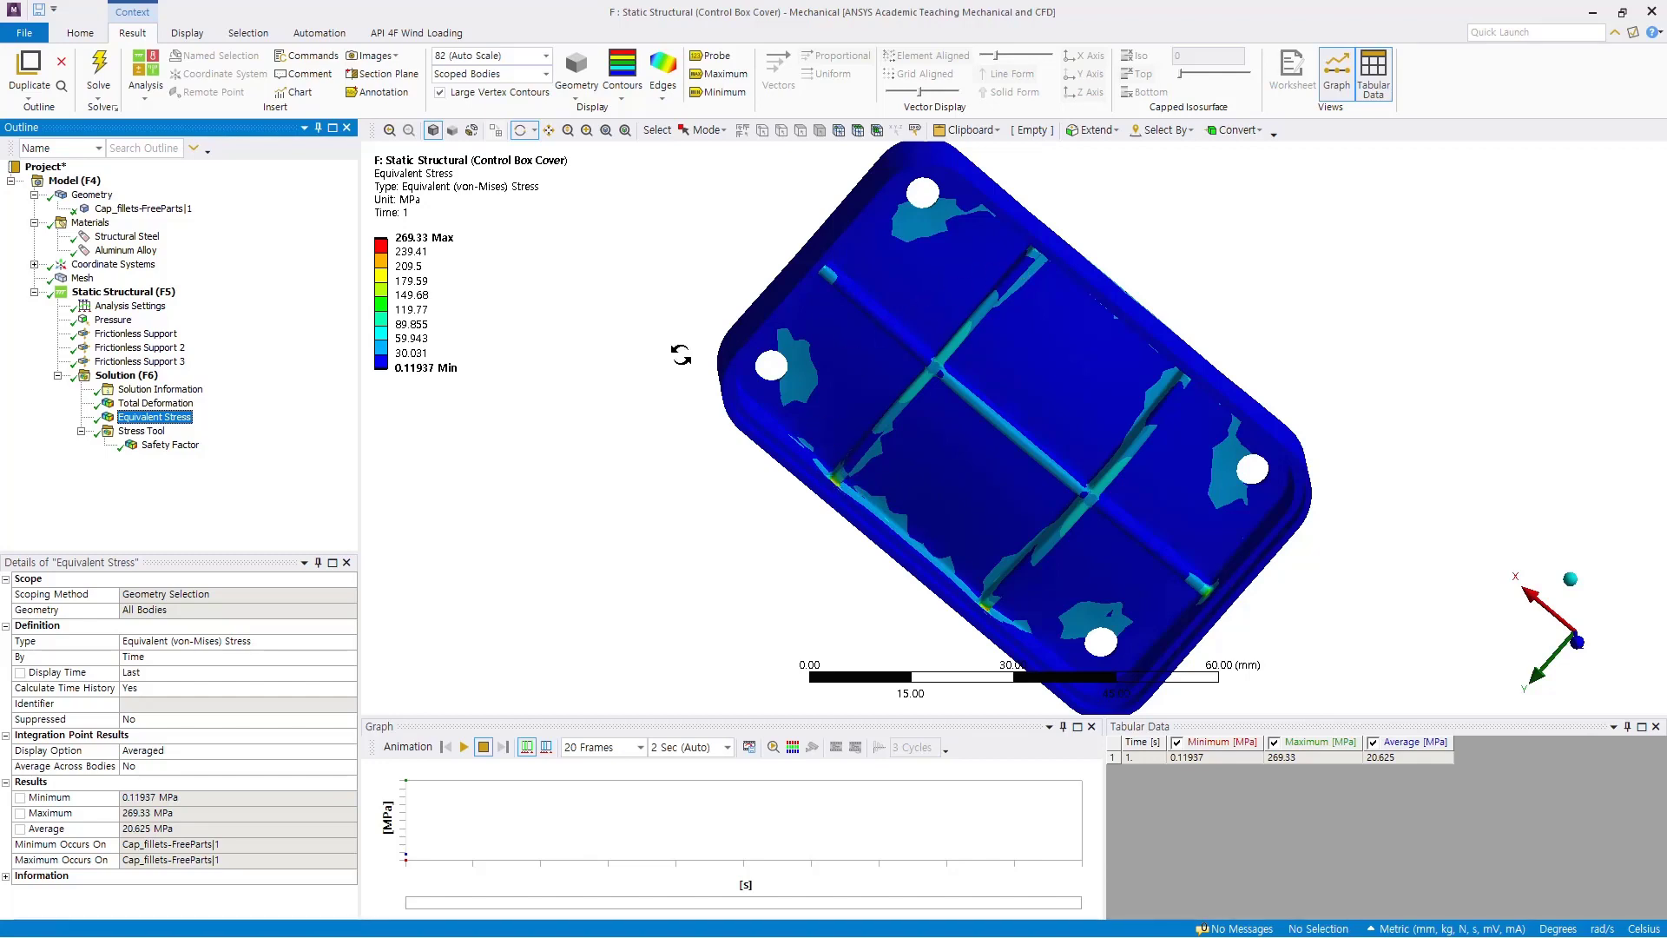
left_click(431, 258)
left_click(168, 444)
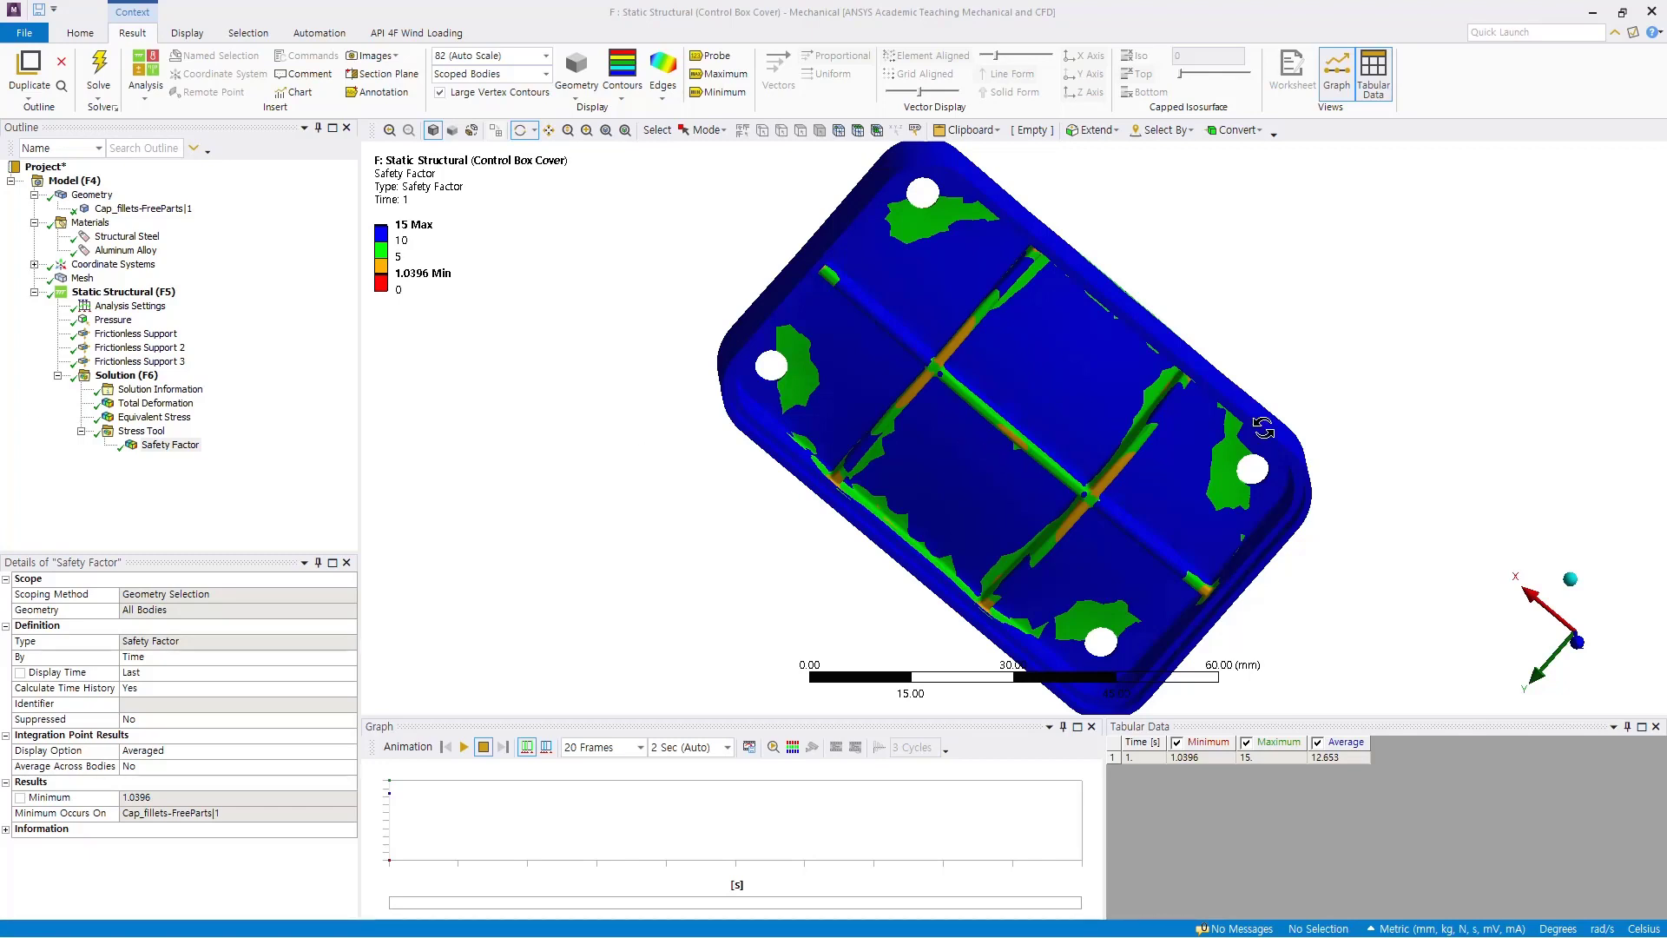
Show the Safety Factor result in a fitted isometric view with the mesh elements overlaid on the contours
left_click_drag(1276, 417, 1089, 547)
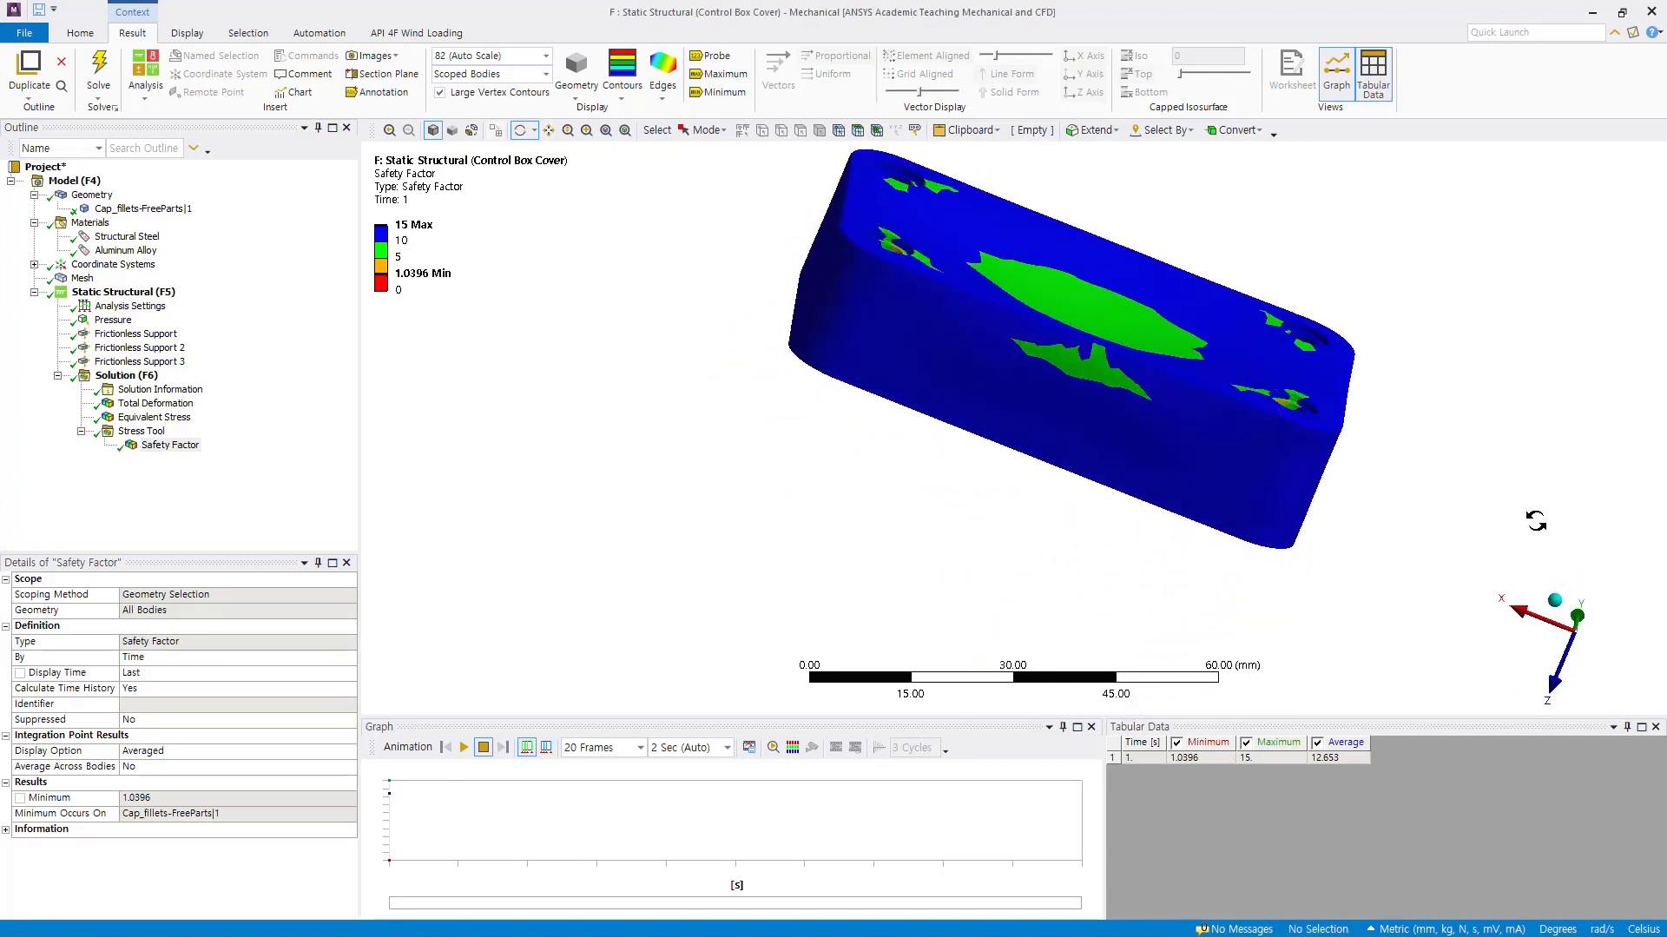
left_click(1533, 622)
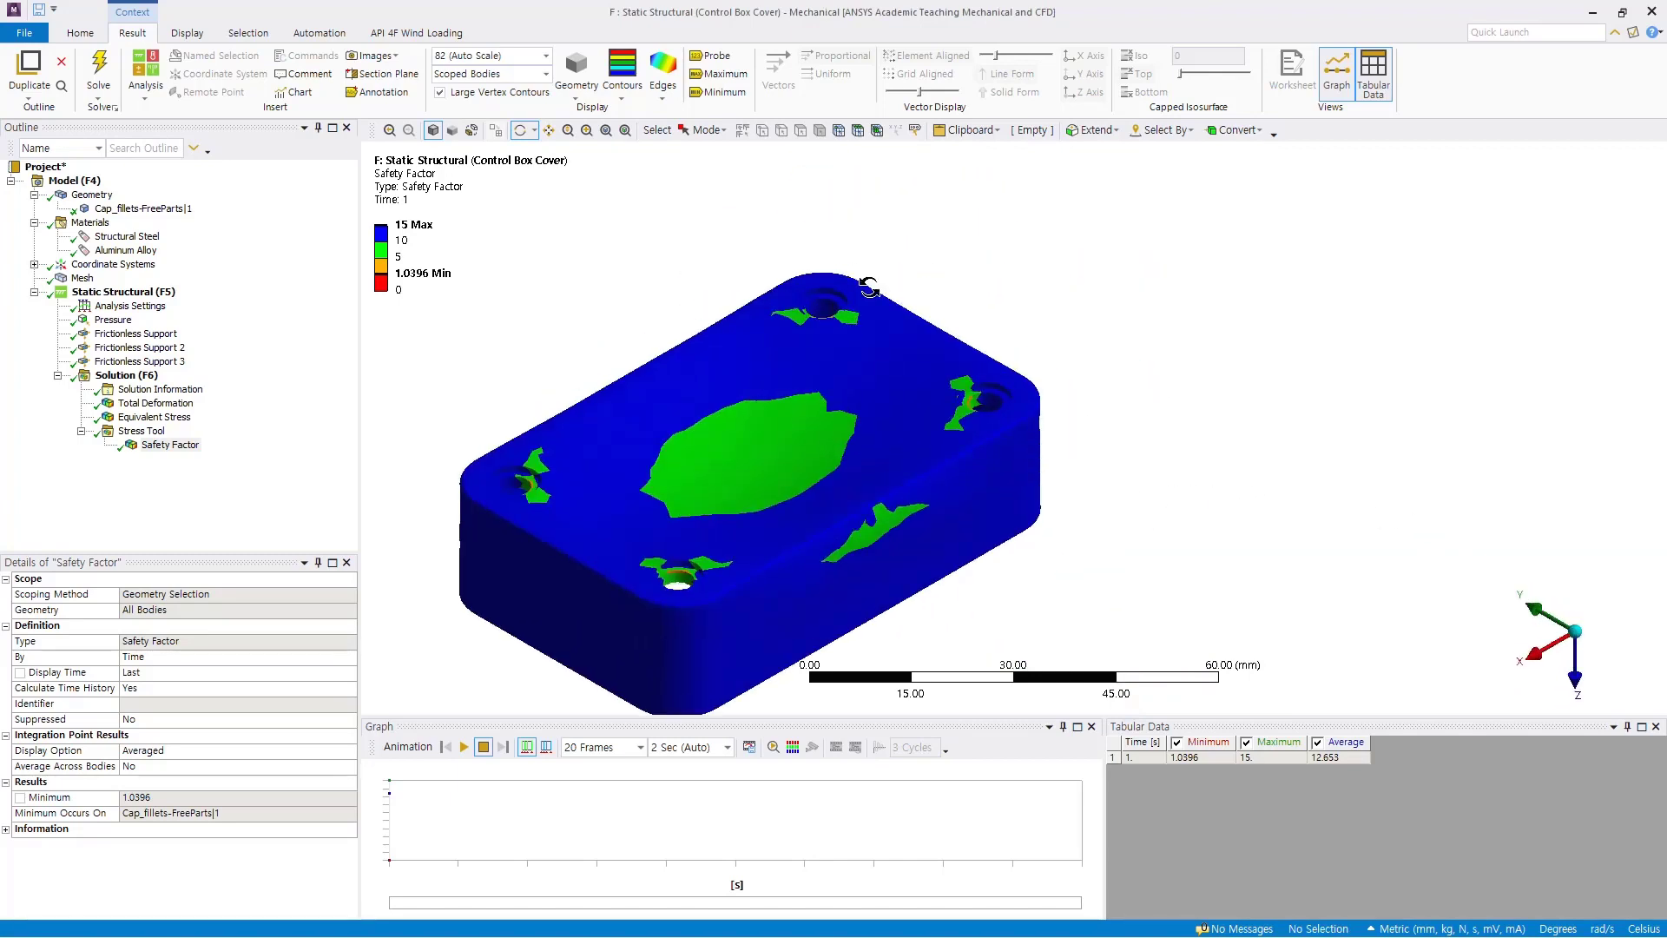
left_click(625, 130)
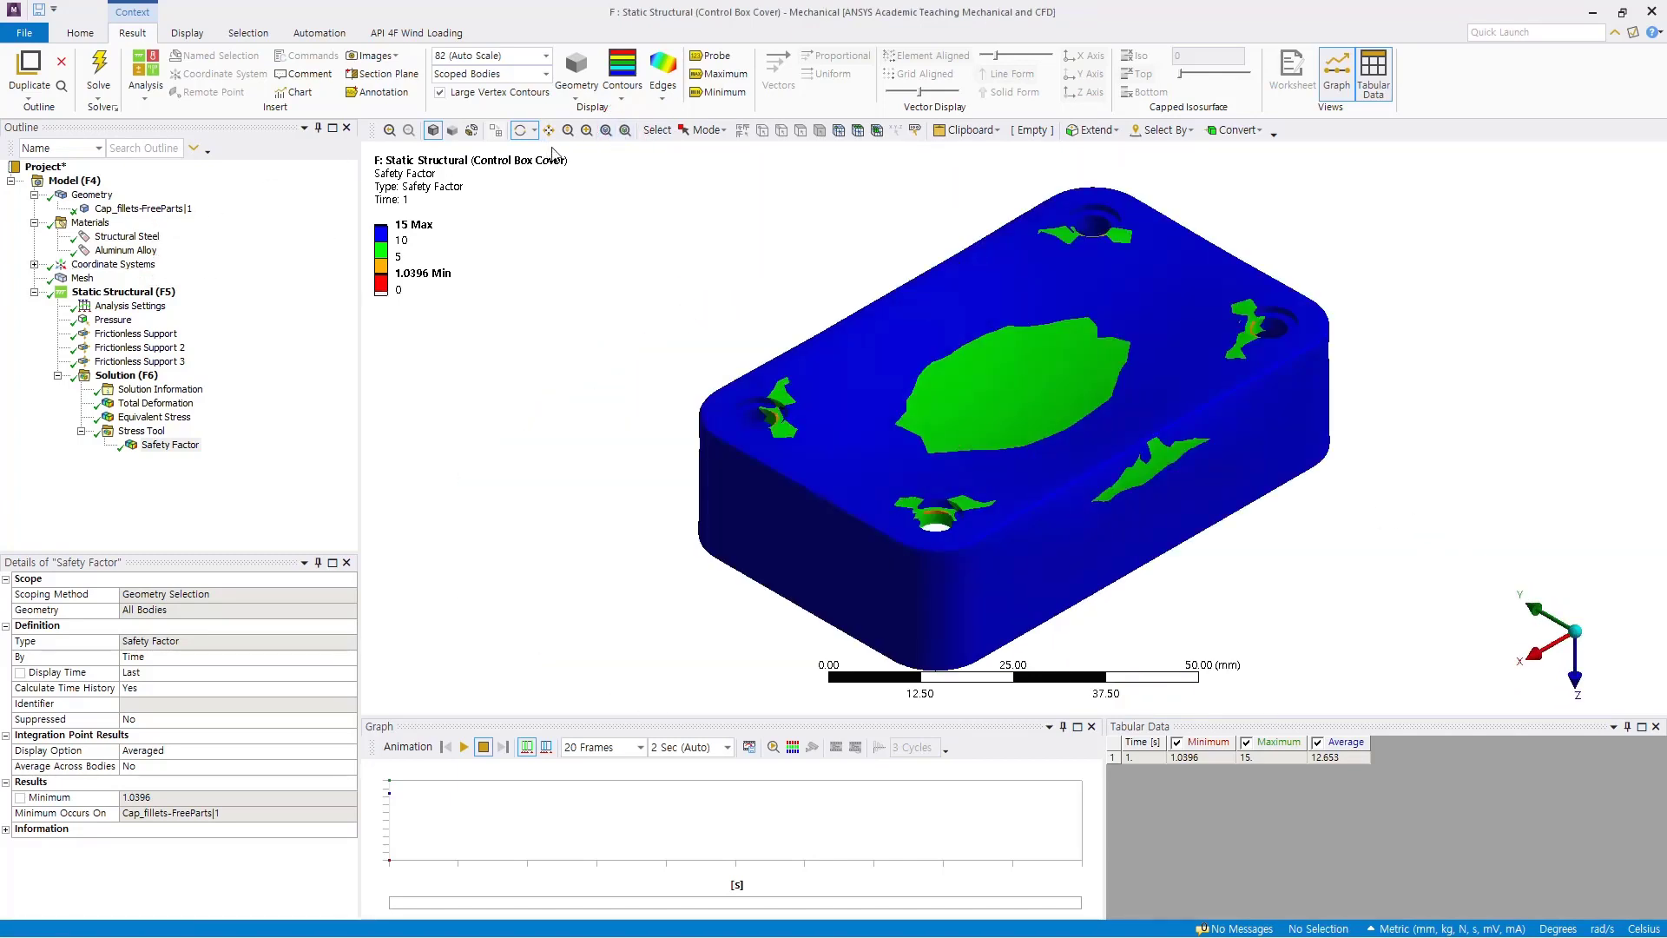
left_click(664, 88)
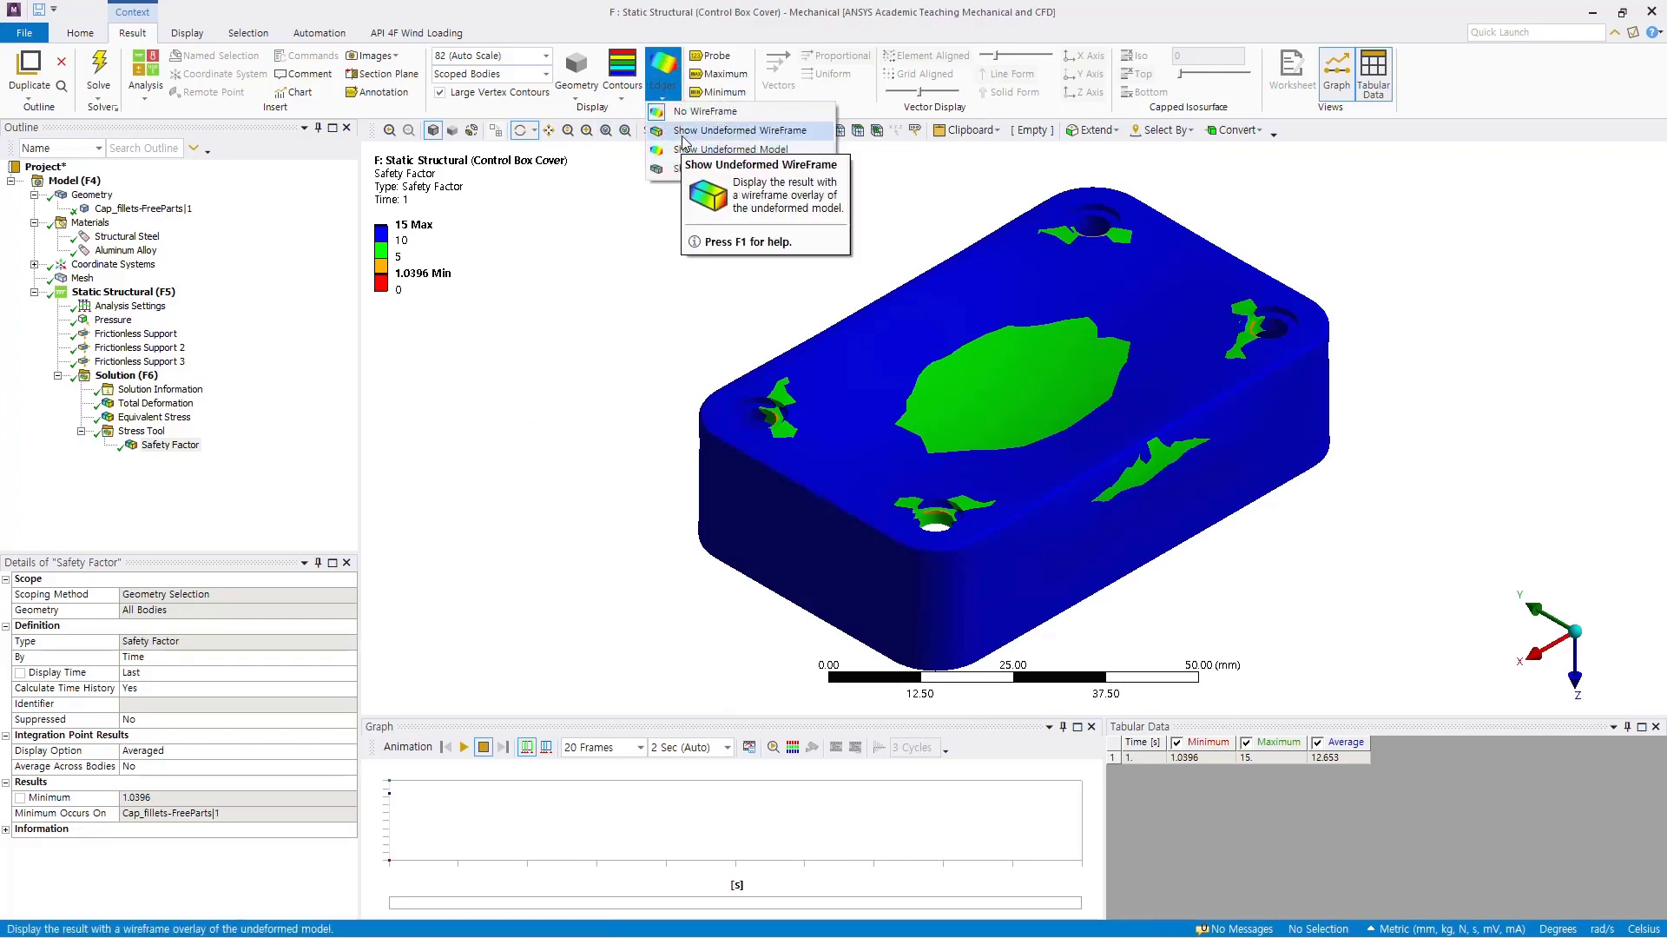
left_click(672, 171)
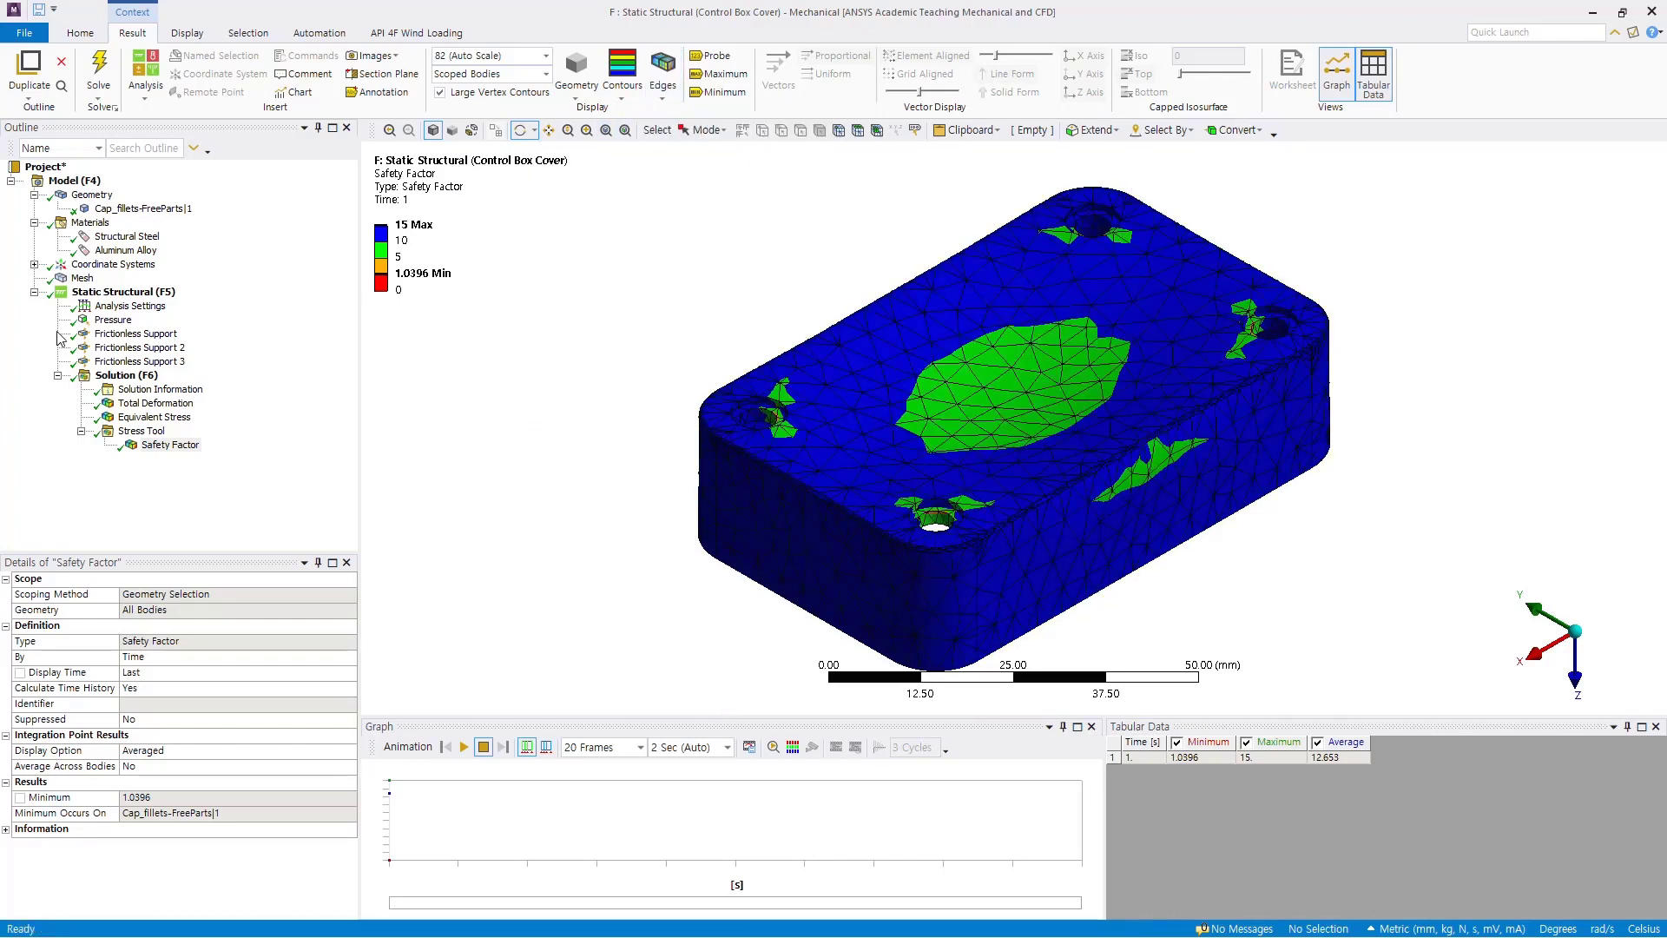
Regenerate the mesh with an element size of 2 mm and check its node and element statistics
left_click(83, 278)
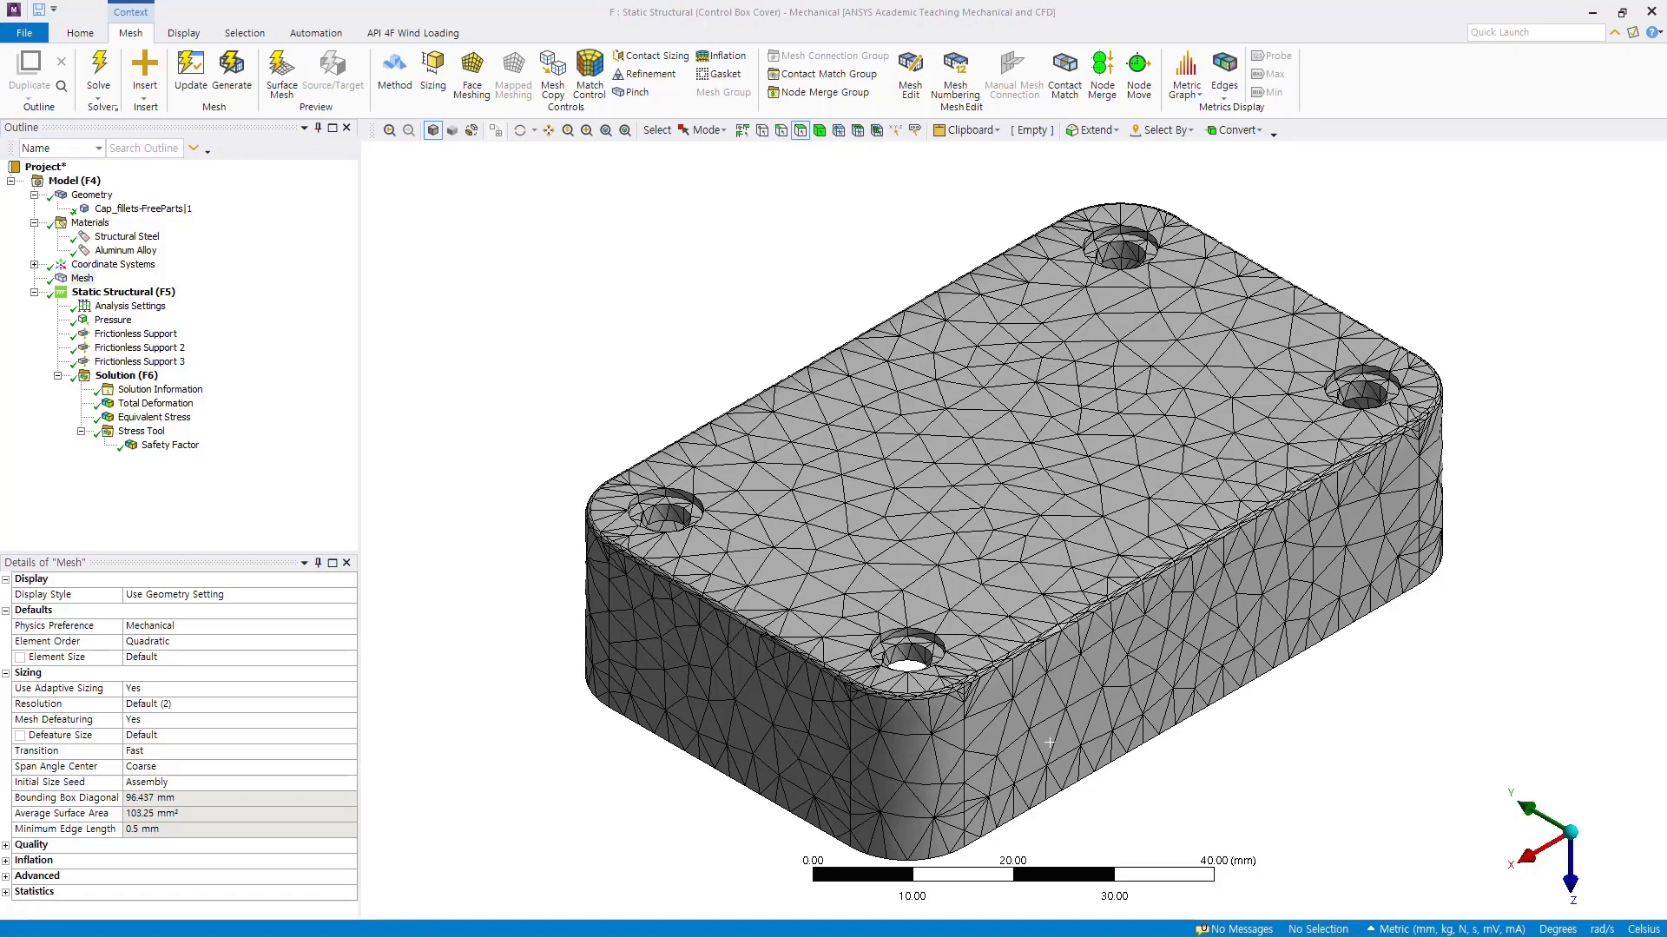
left_click(54, 279)
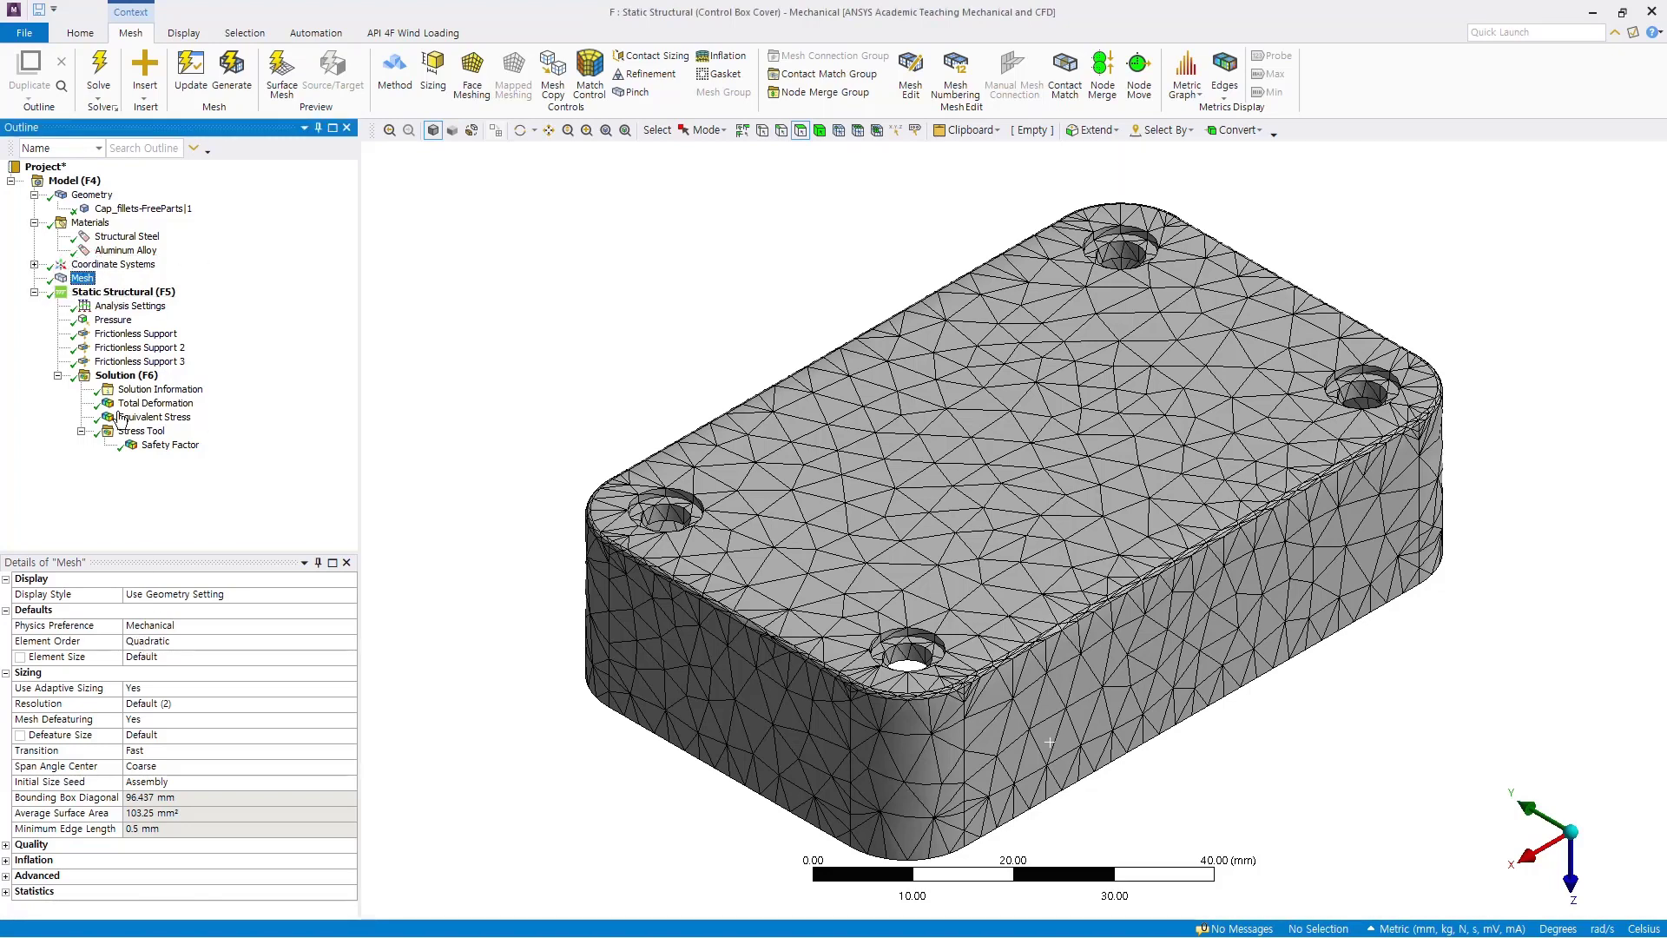
left_click(173, 660)
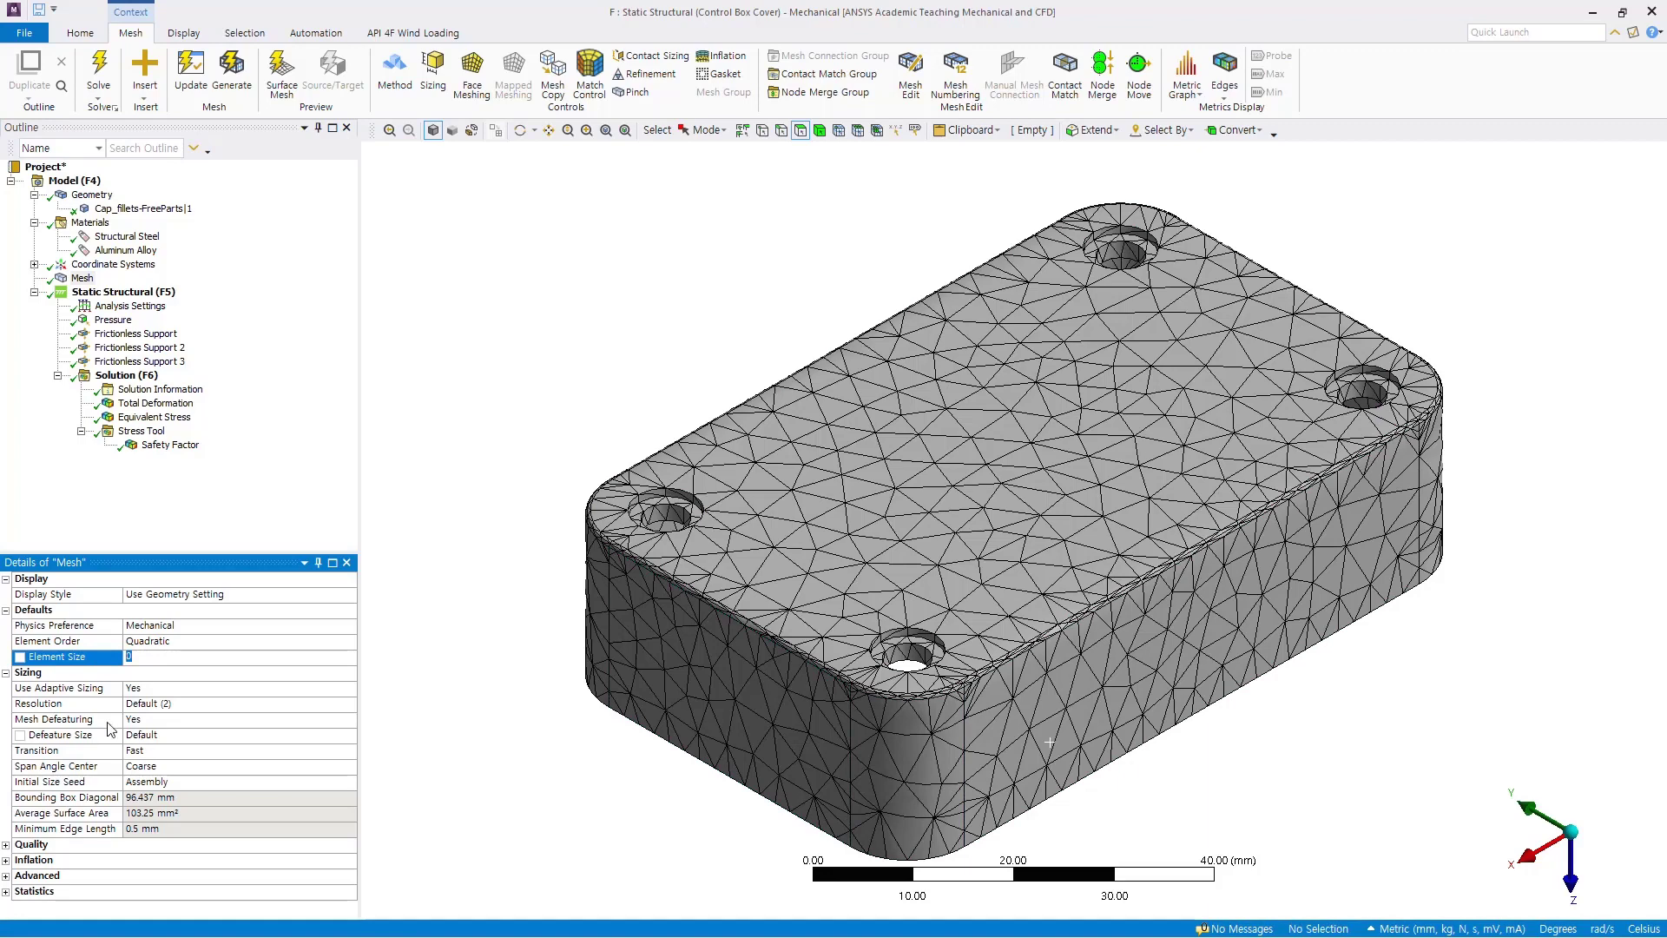
type("2")
key("Return")
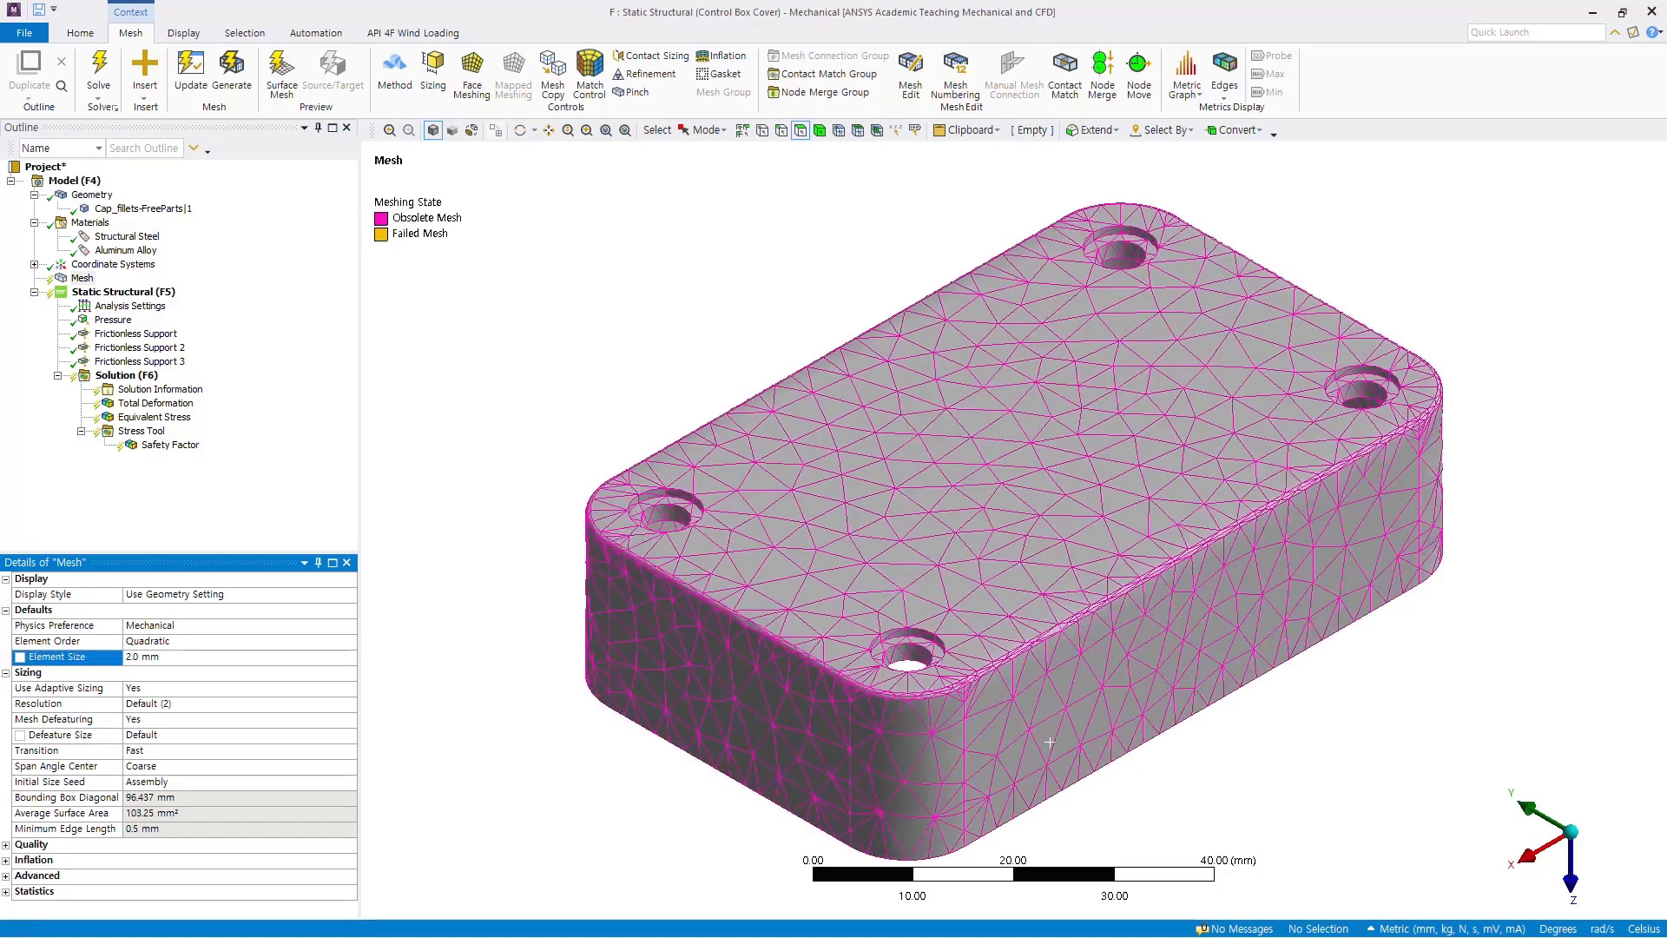
right_click(82, 278)
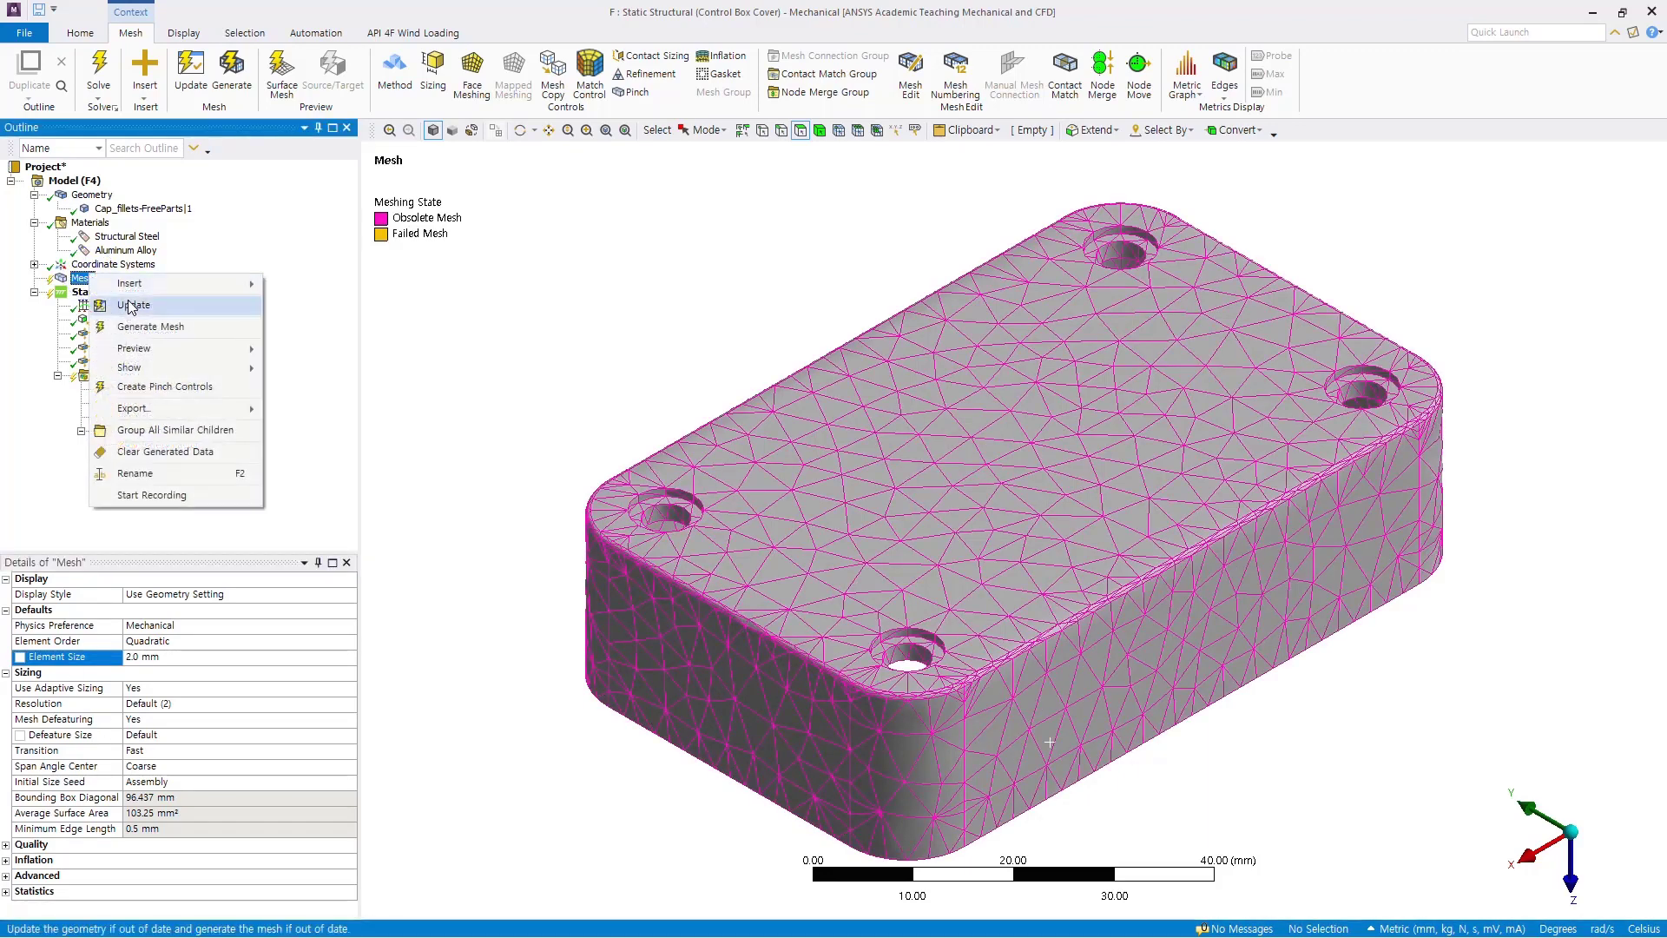
left_click(137, 328)
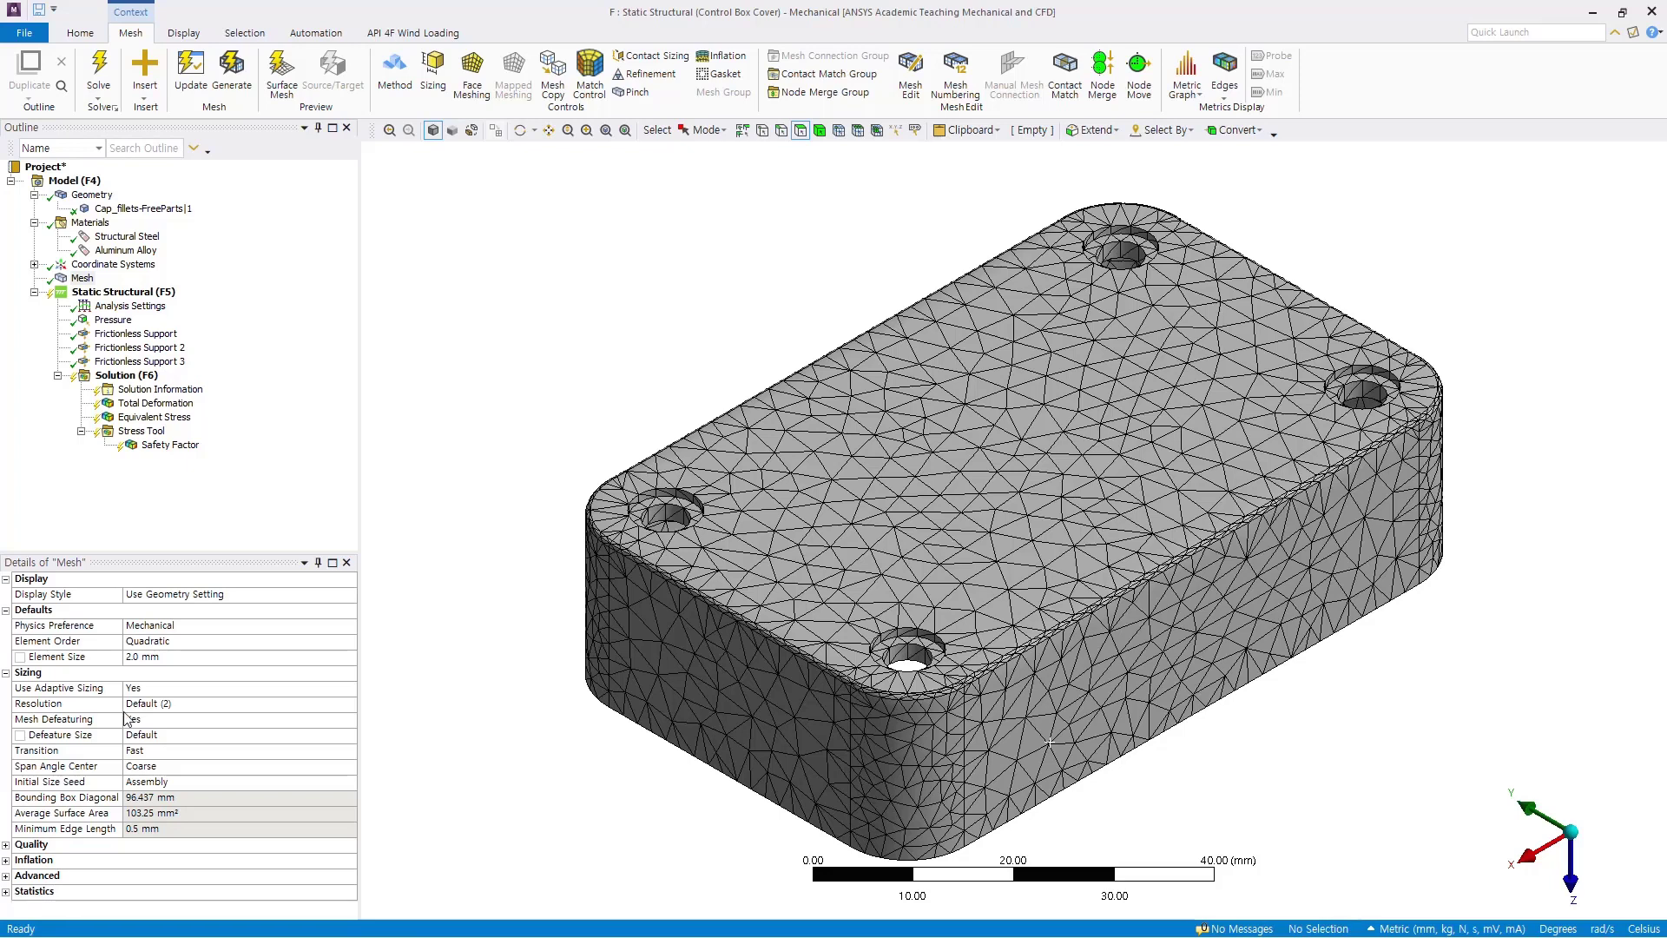
left_click_drag(143, 556, 143, 514)
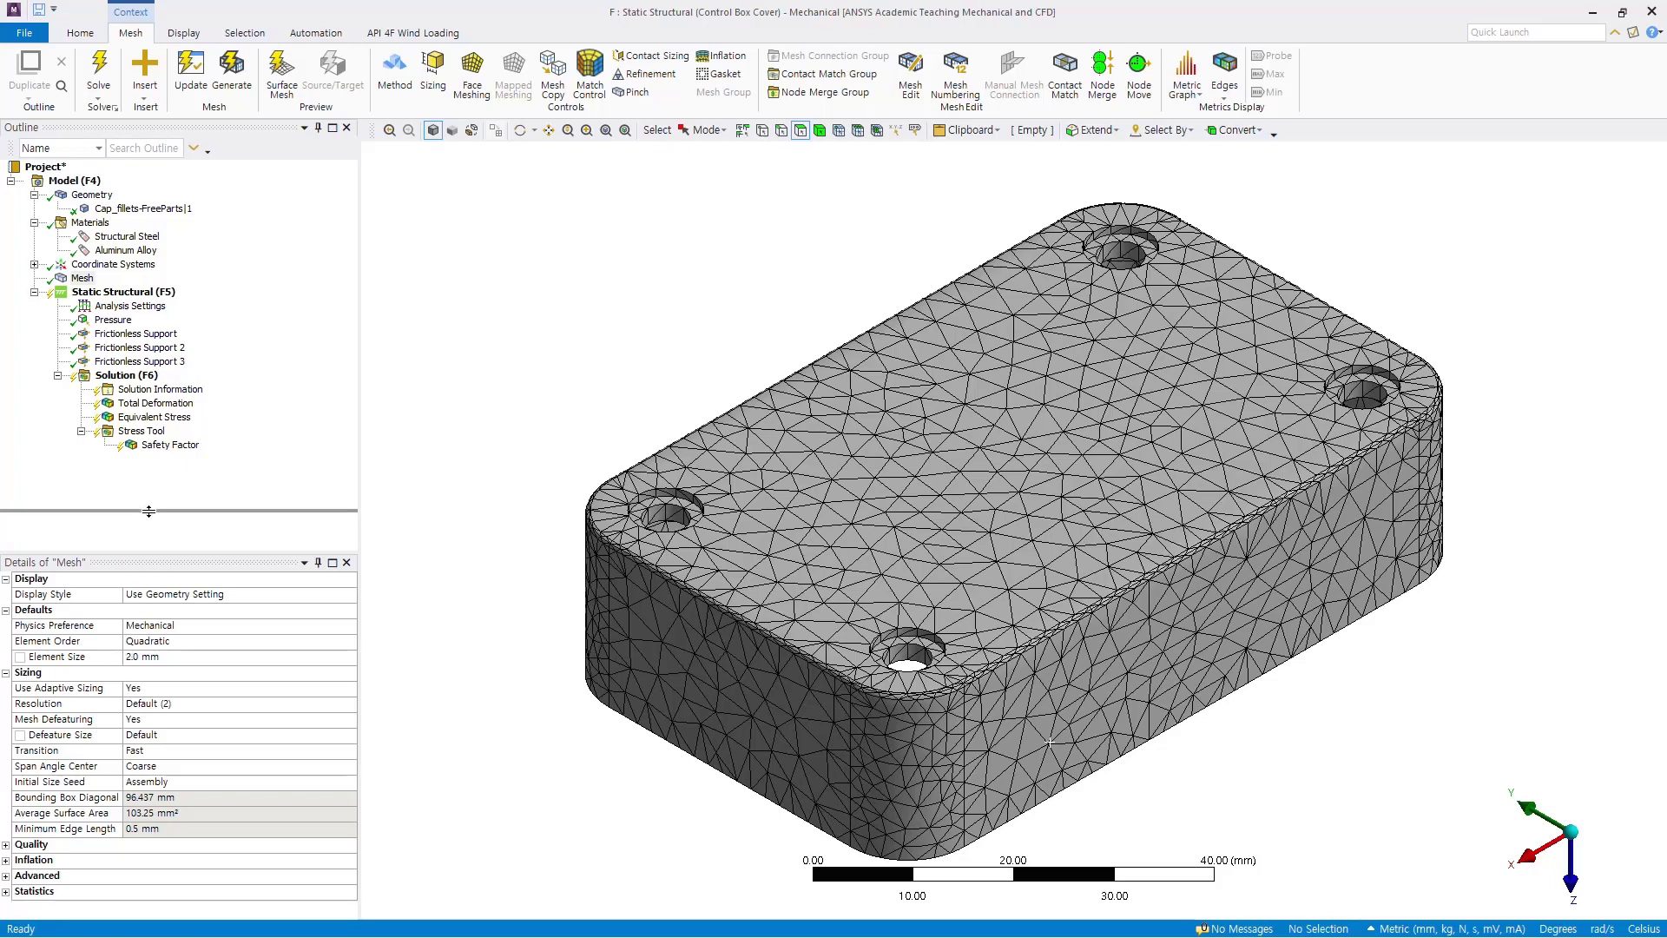
left_click(6, 848)
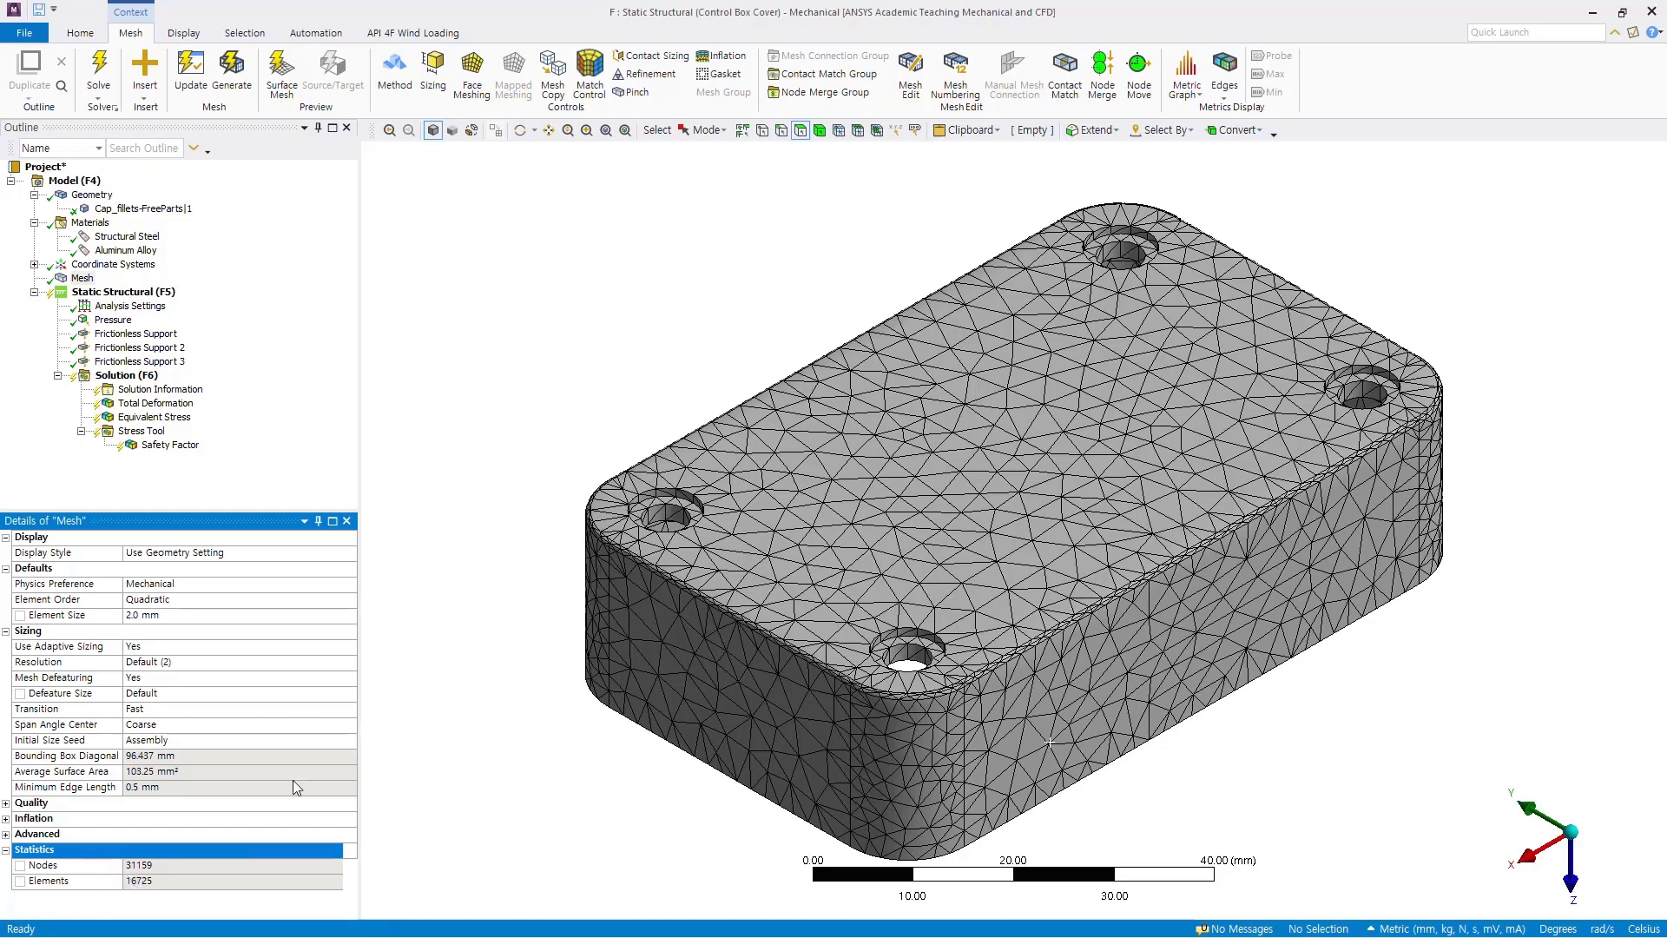
Set the mesh element size to 1 mm and regenerate the mesh
left_click(83, 278)
left_click(179, 615)
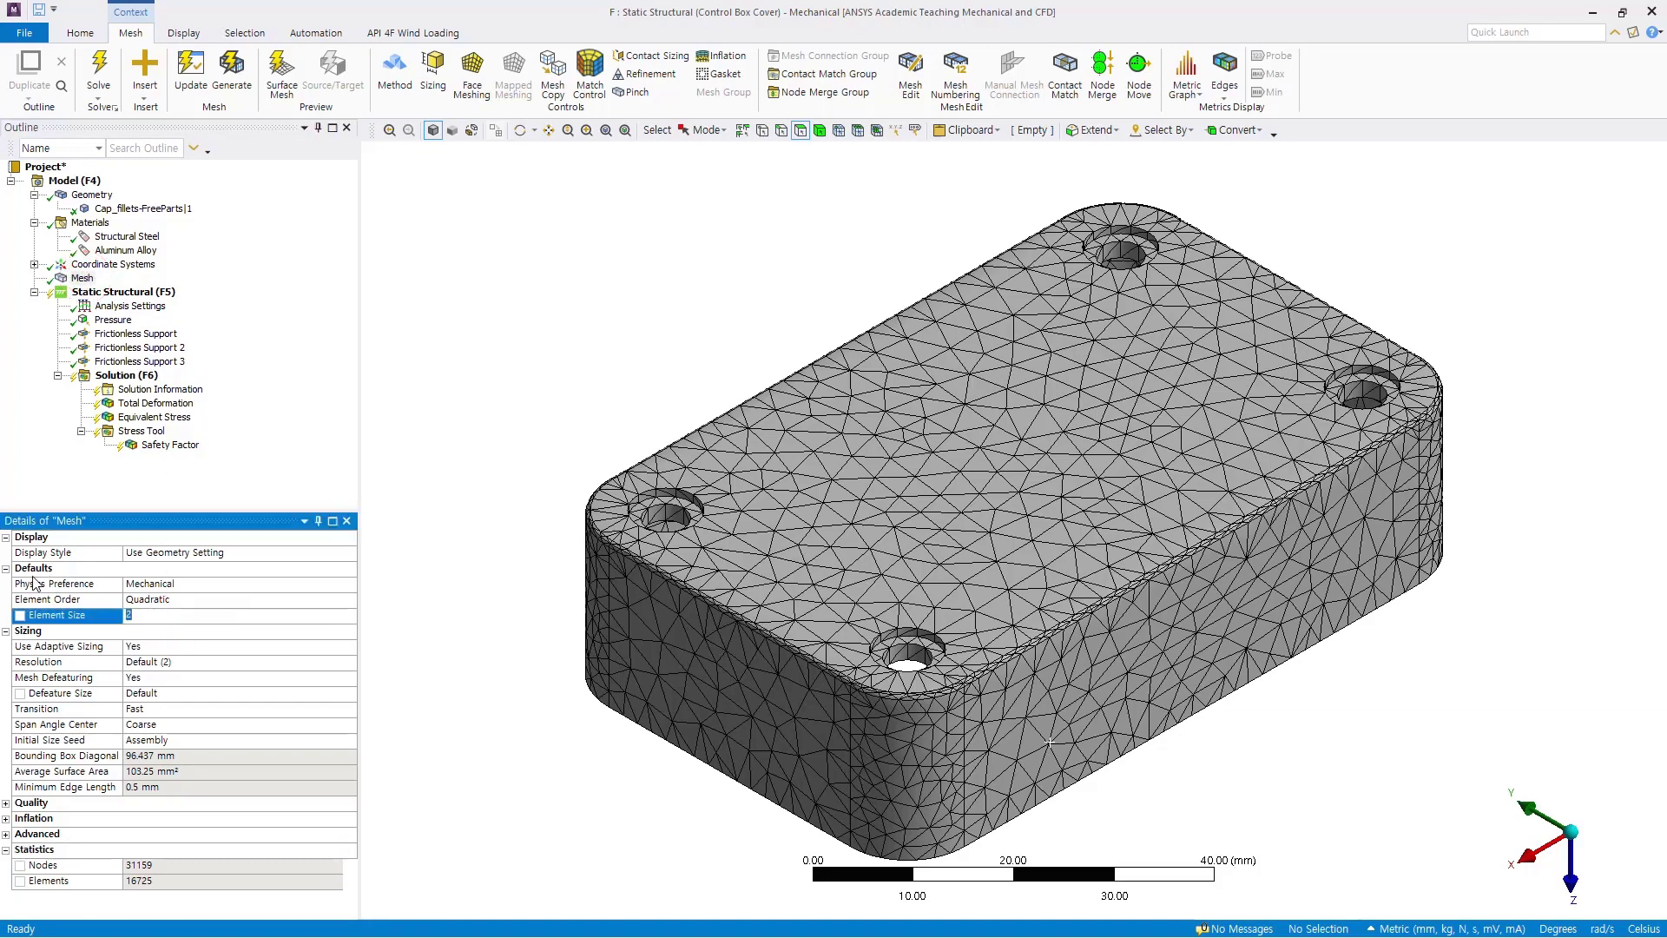
type("1")
key("Return")
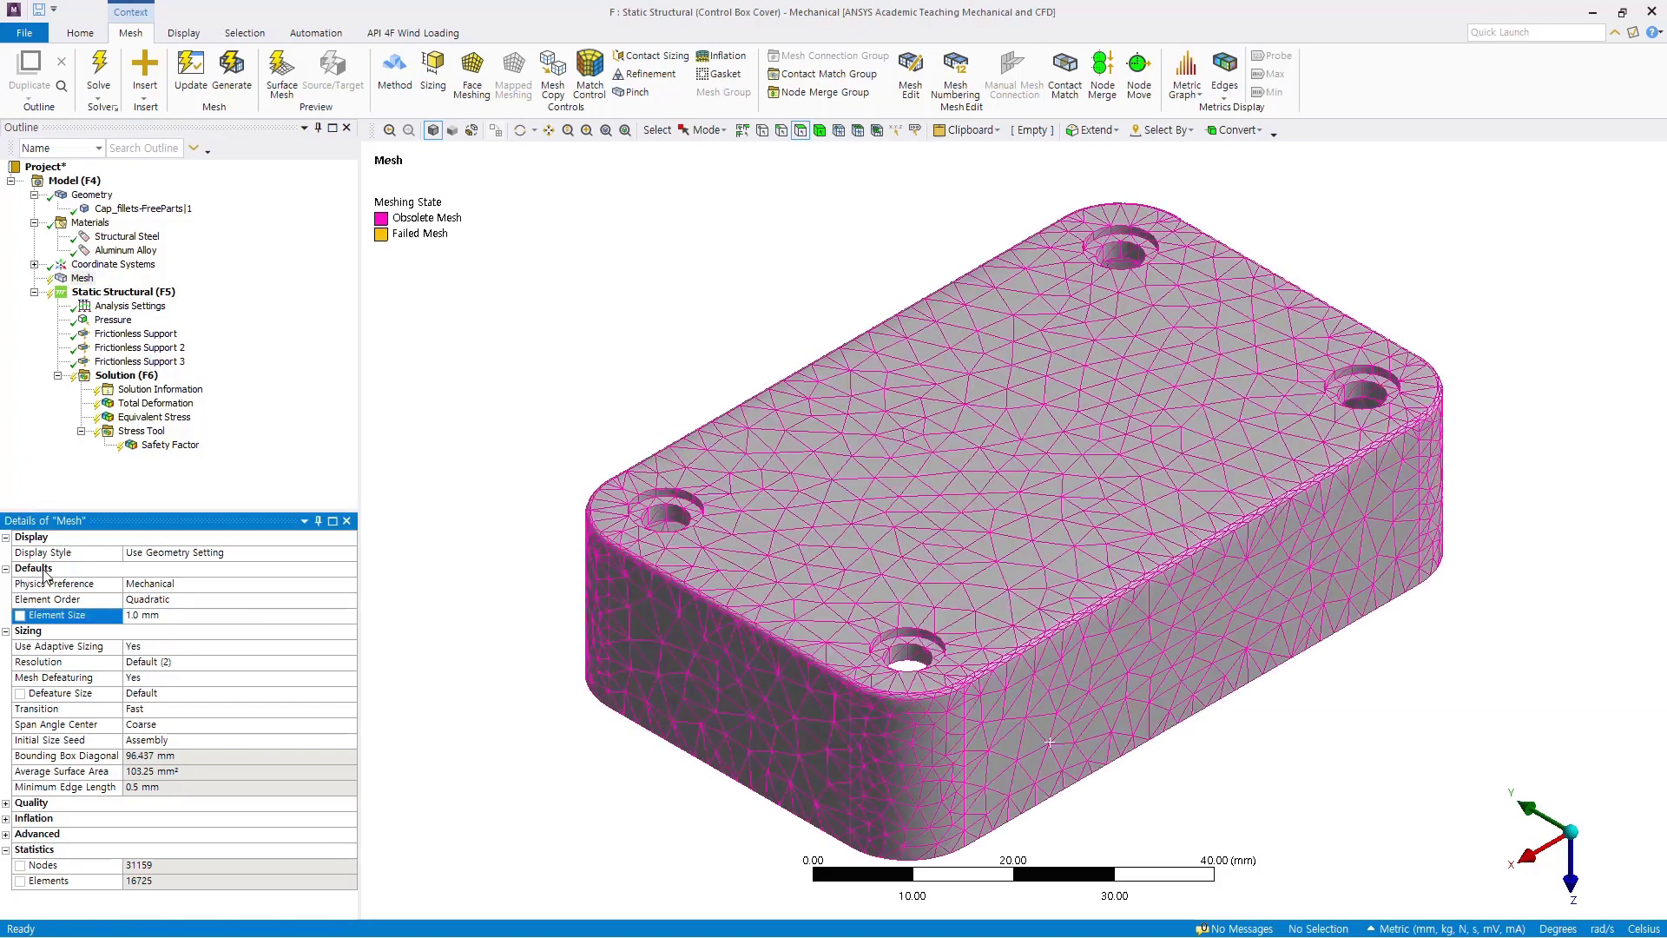
right_click(83, 277)
left_click(147, 334)
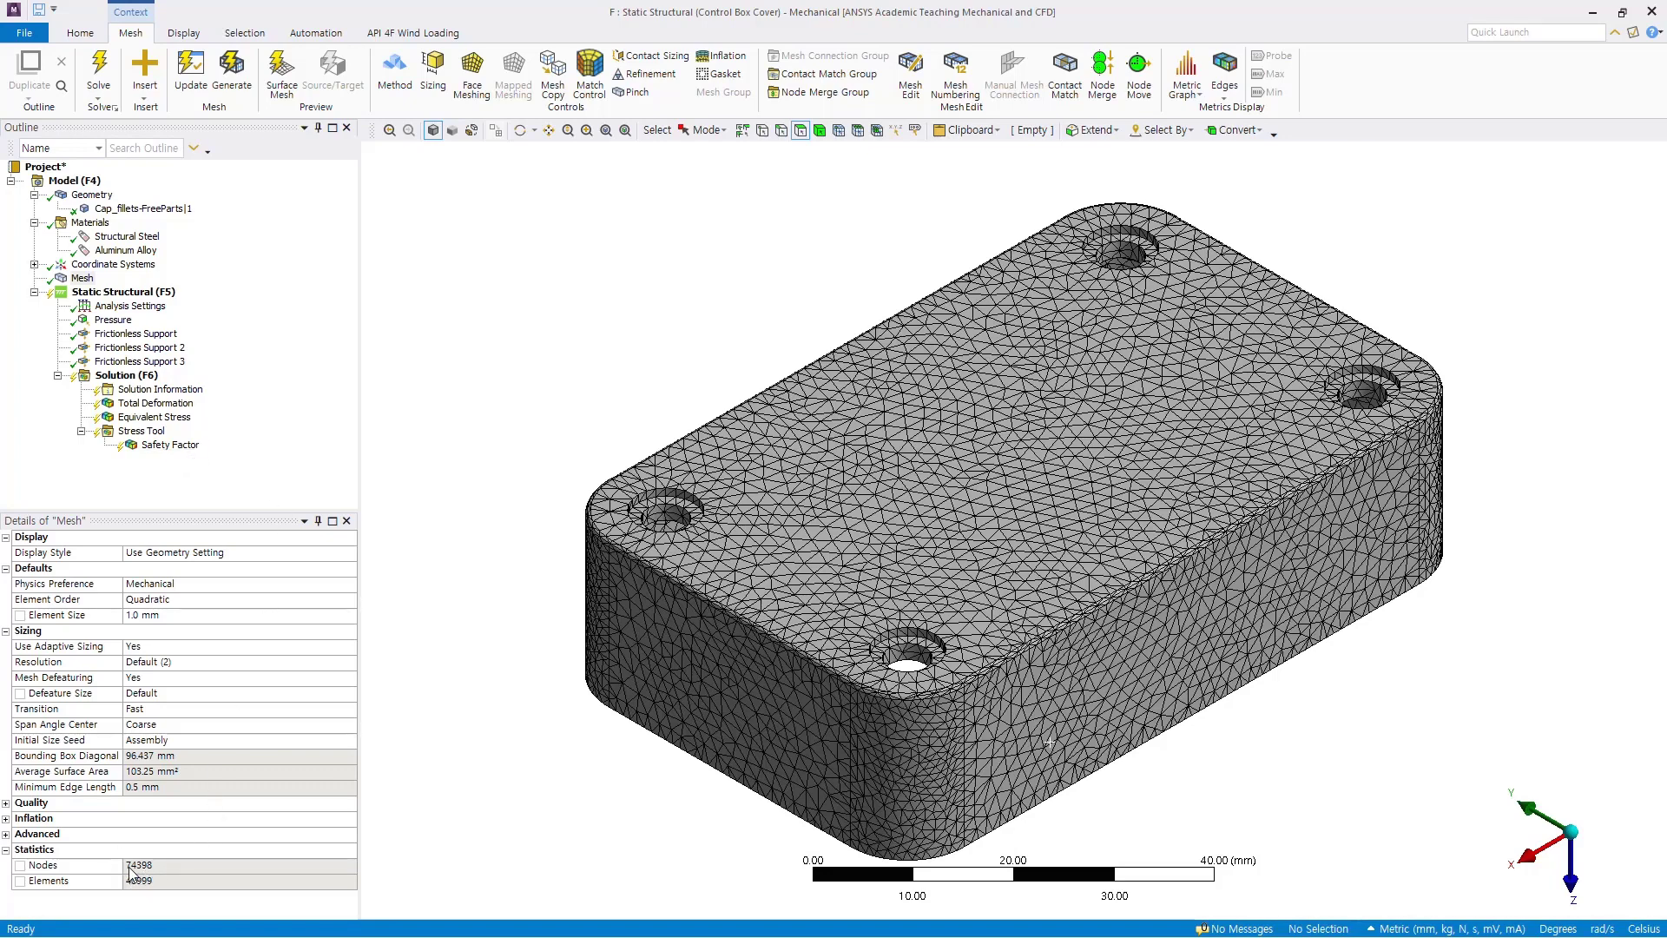
Examine the refined mesh on the cover's inside where a rib meets the inner wall, and return to a fitted isometric view
middle_click_drag(1237, 758, 1154, 549)
scroll(1153, 549, "up", 5)
middle_click_drag(1110, 476, 1054, 692, "ctrl")
scroll(1054, 692, "up", 6)
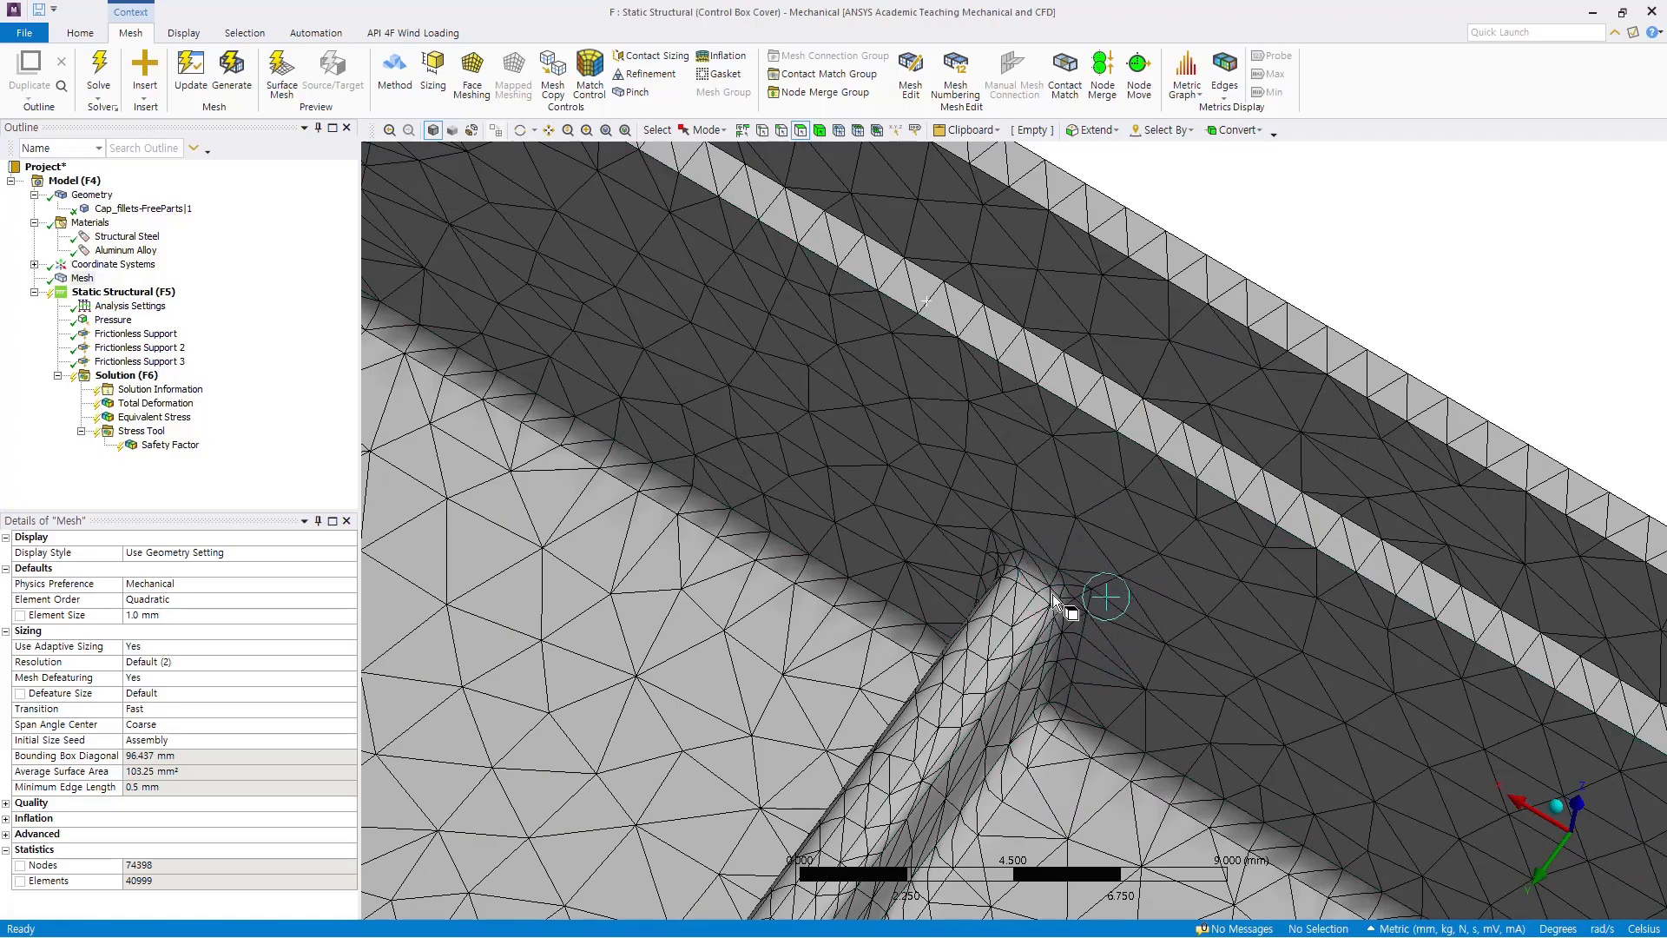
scroll(1065, 629, "down", 9)
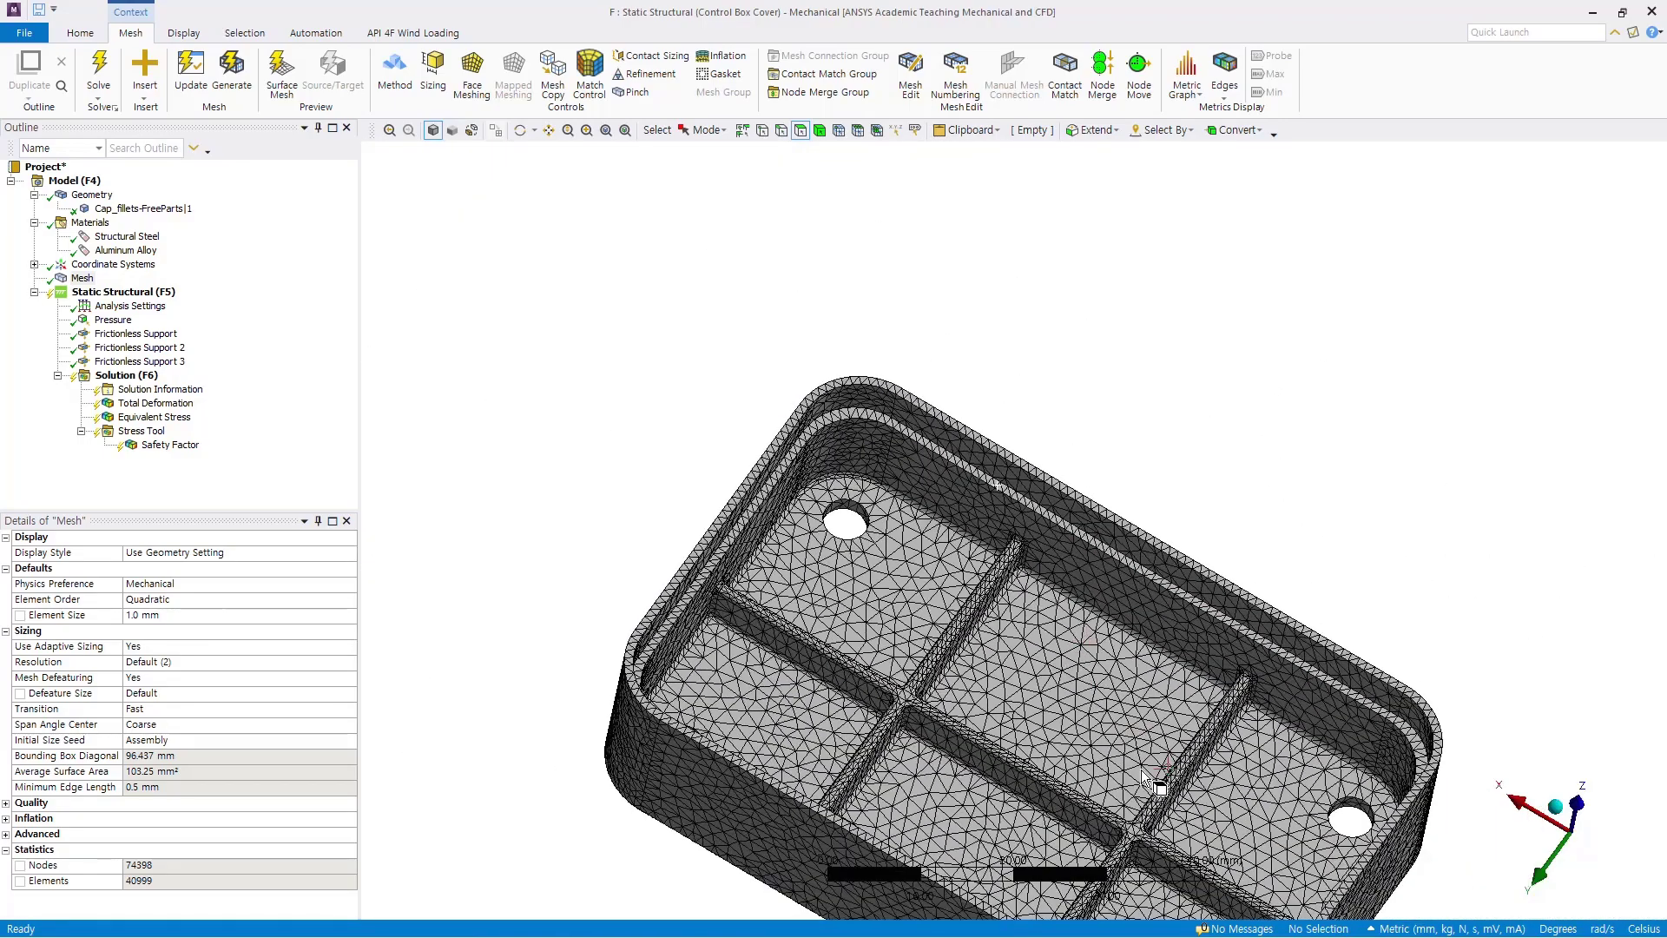
mouse_move(1144, 777)
middle_mouse_down()
mouse_move(1079, 814)
mouse_move(1054, 777)
middle_mouse_up()
left_click(1559, 833)
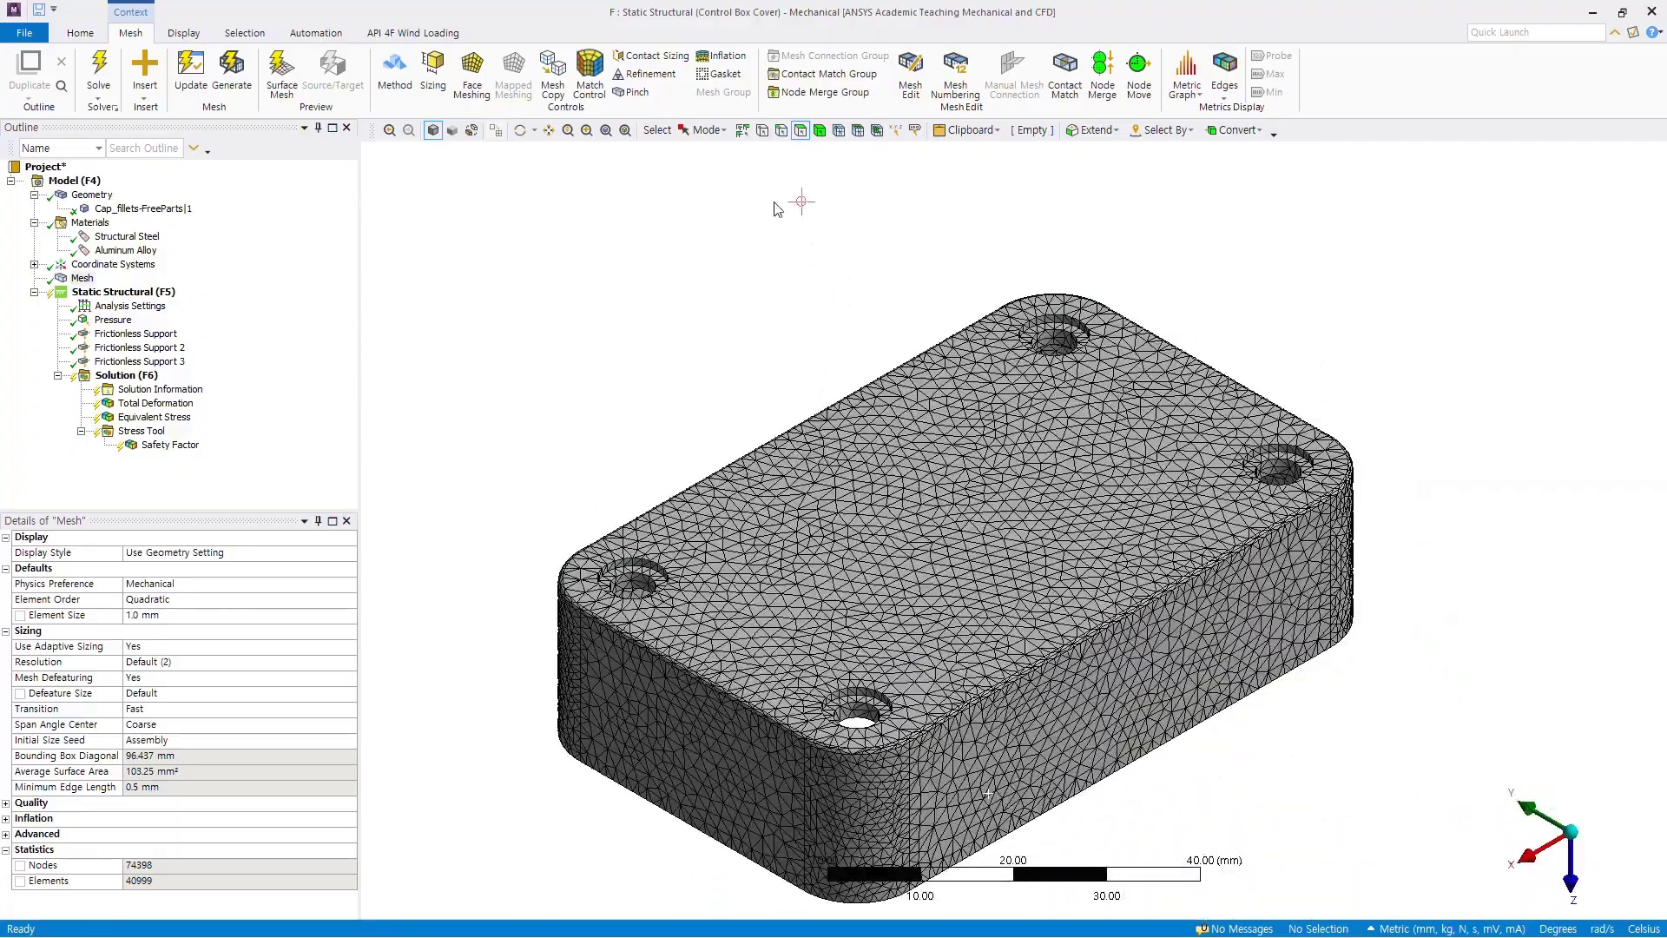
left_click(625, 130)
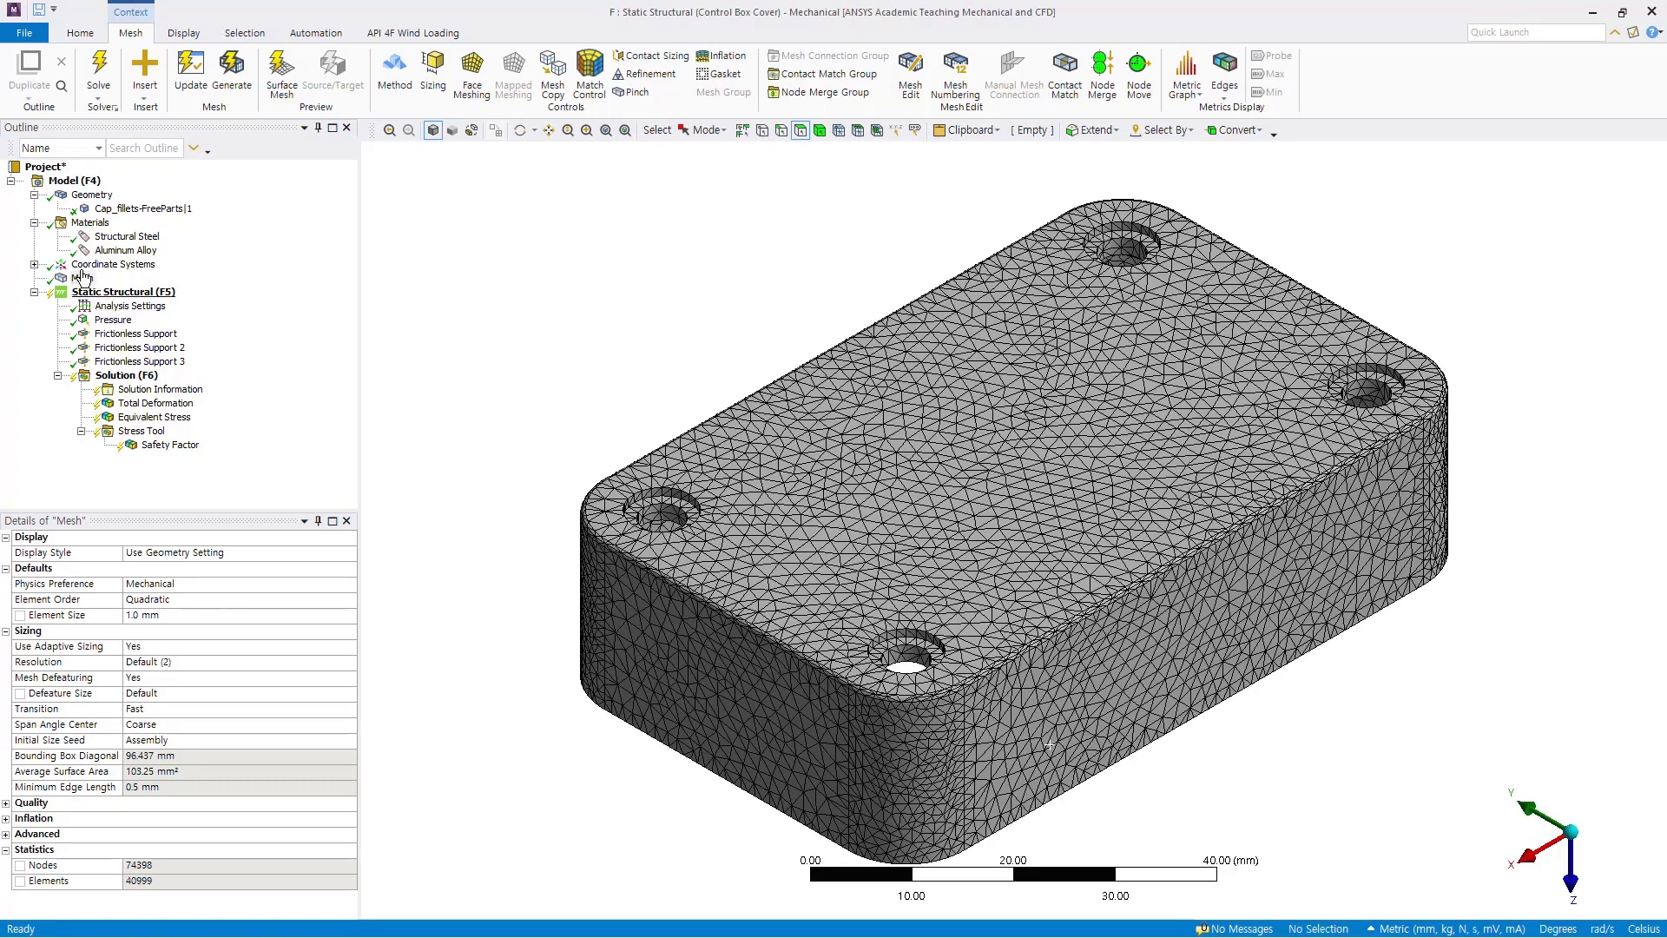
Solve the Static Structural analysis again with the refined mesh
left_click(153, 295)
right_click(153, 295)
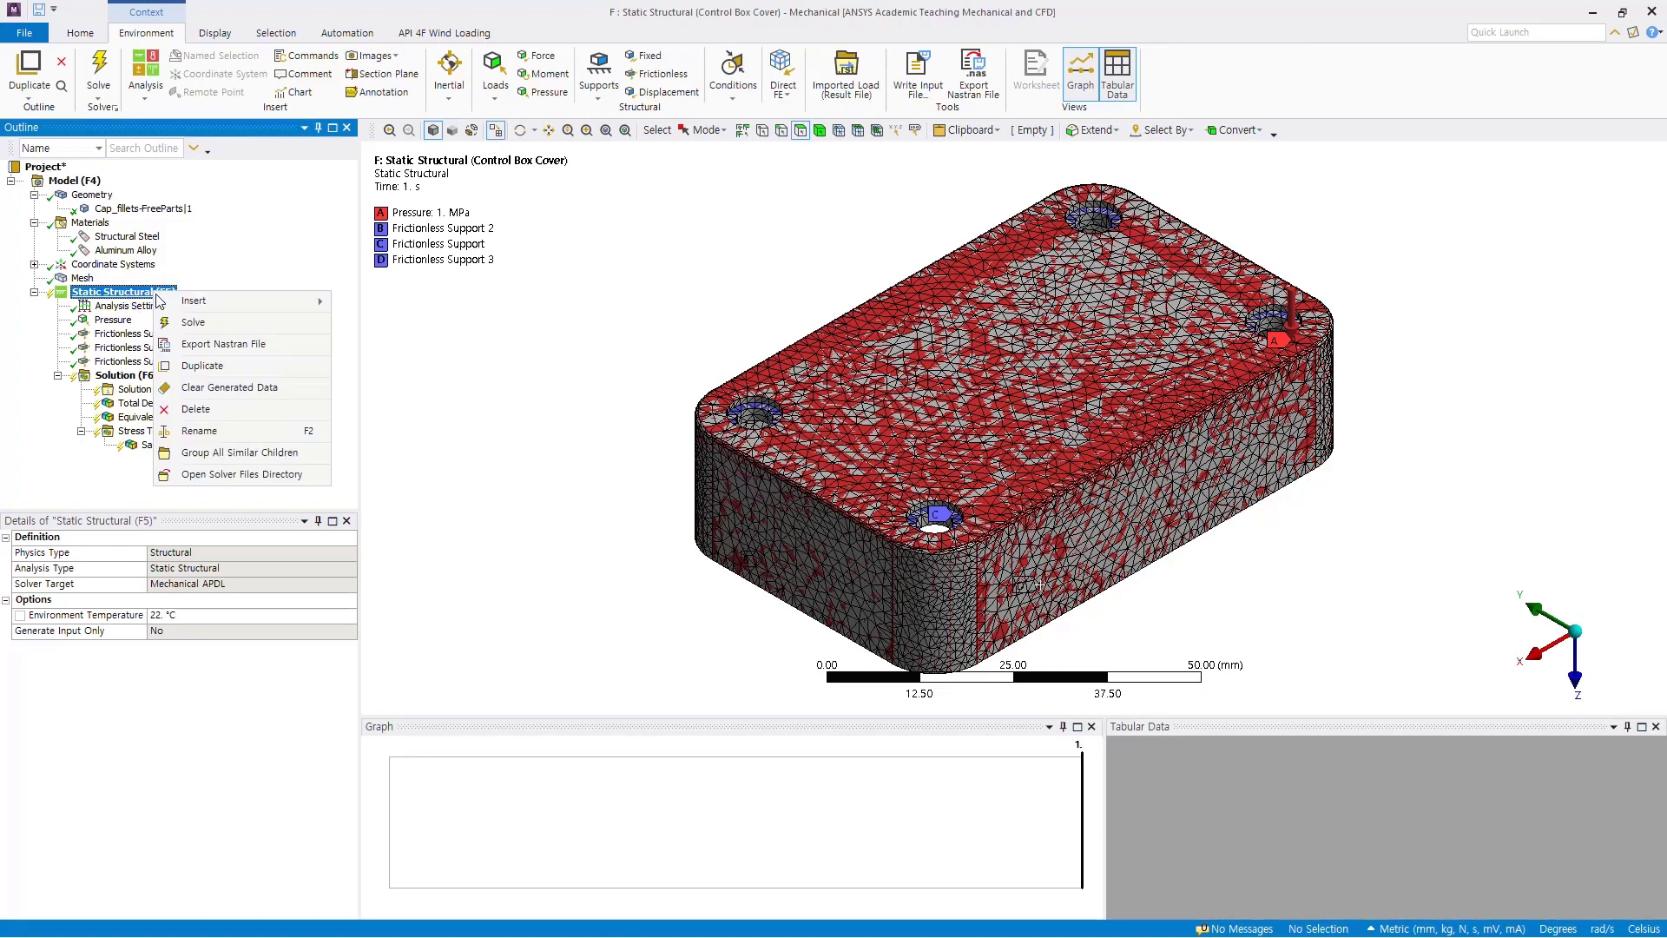
left_click(193, 324)
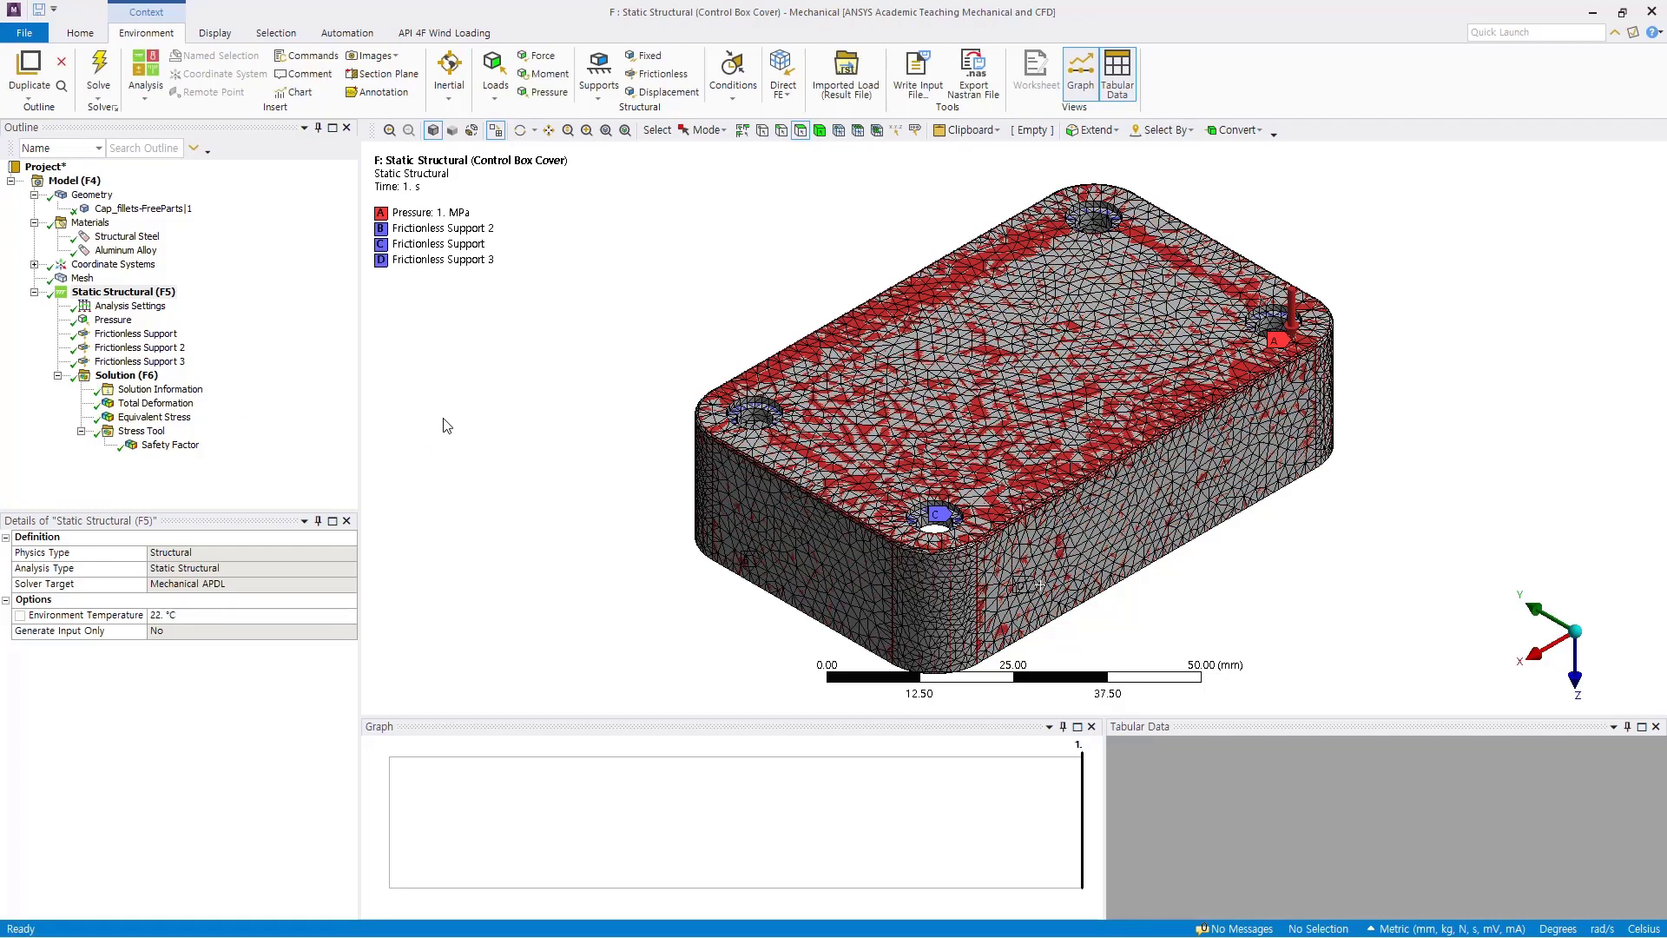
Display the re-solved Total Deformation contours with No WireFrame so the element edges are hidden
left_click(179, 402)
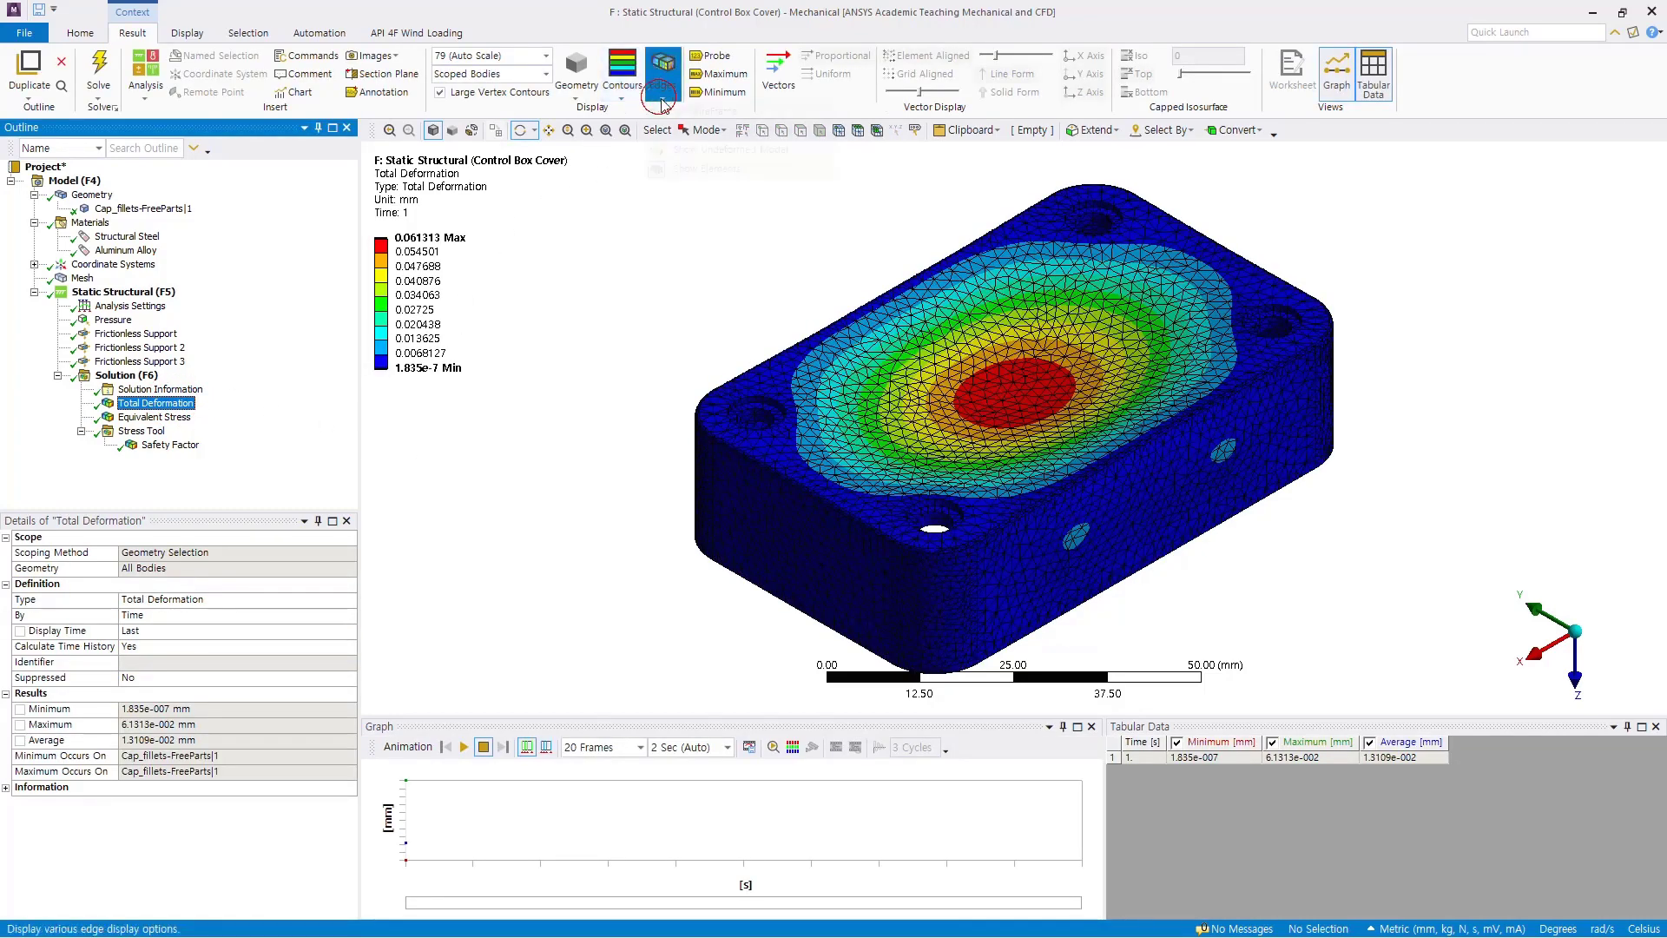
left_click(662, 90)
left_click(686, 119)
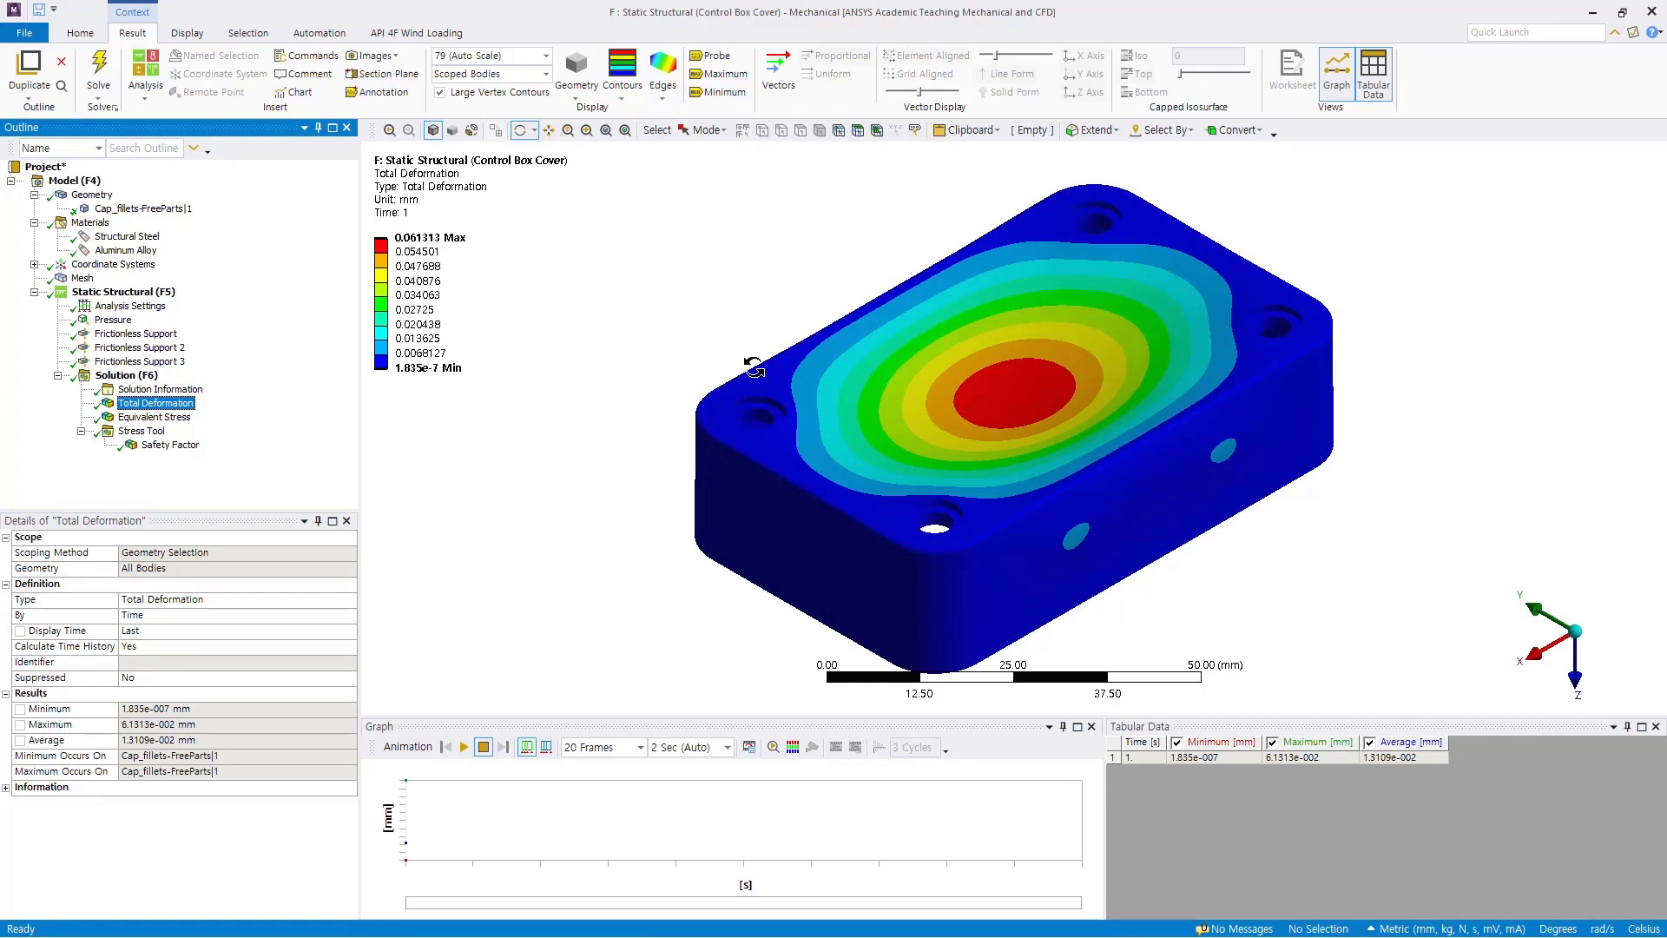
Check the Equivalent Stress and Safety Factor results of the refined model, viewing the Safety Factor around the cover's outer faces
left_click(169, 418)
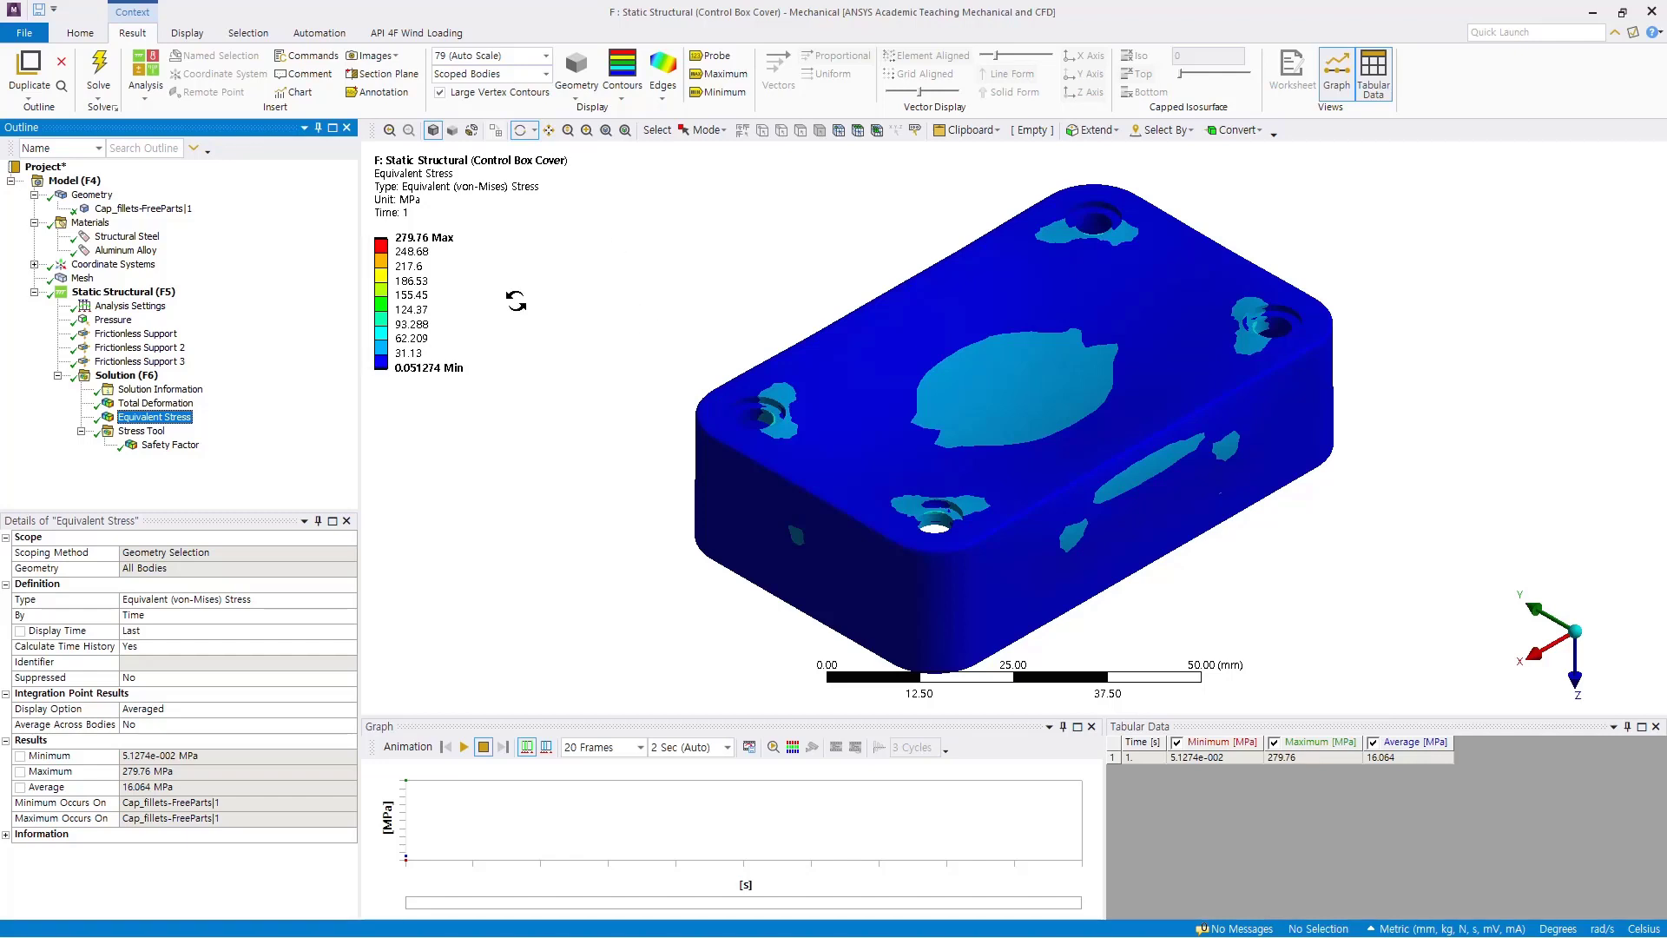
left_click(161, 444)
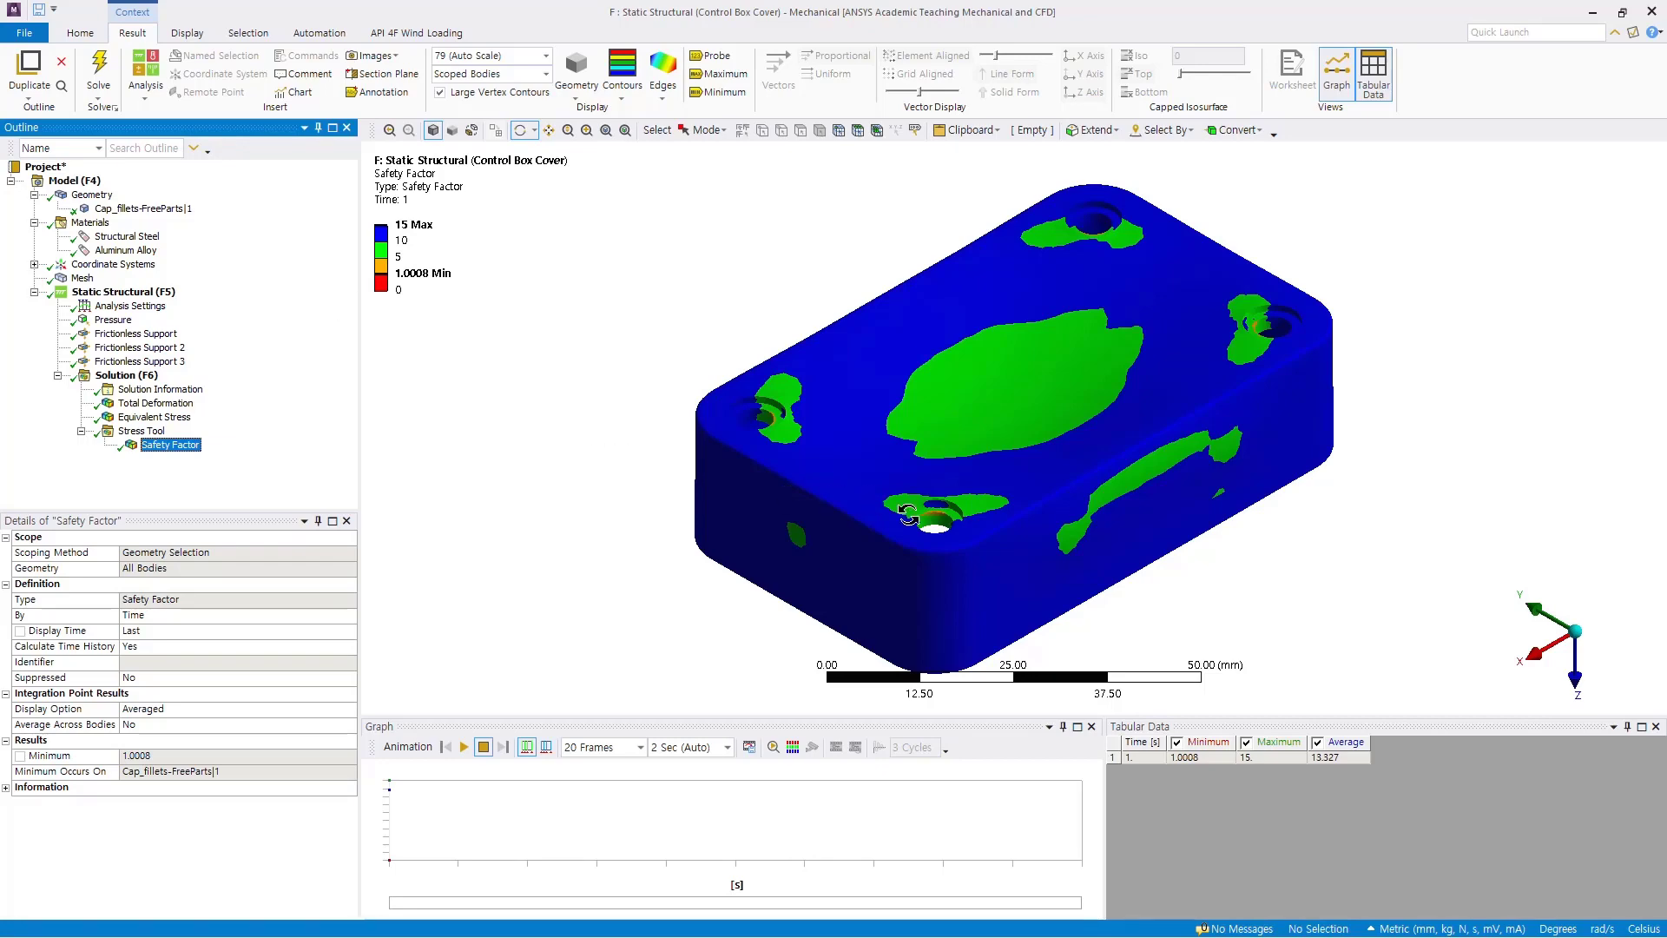
left_click_drag(944, 504, 865, 577)
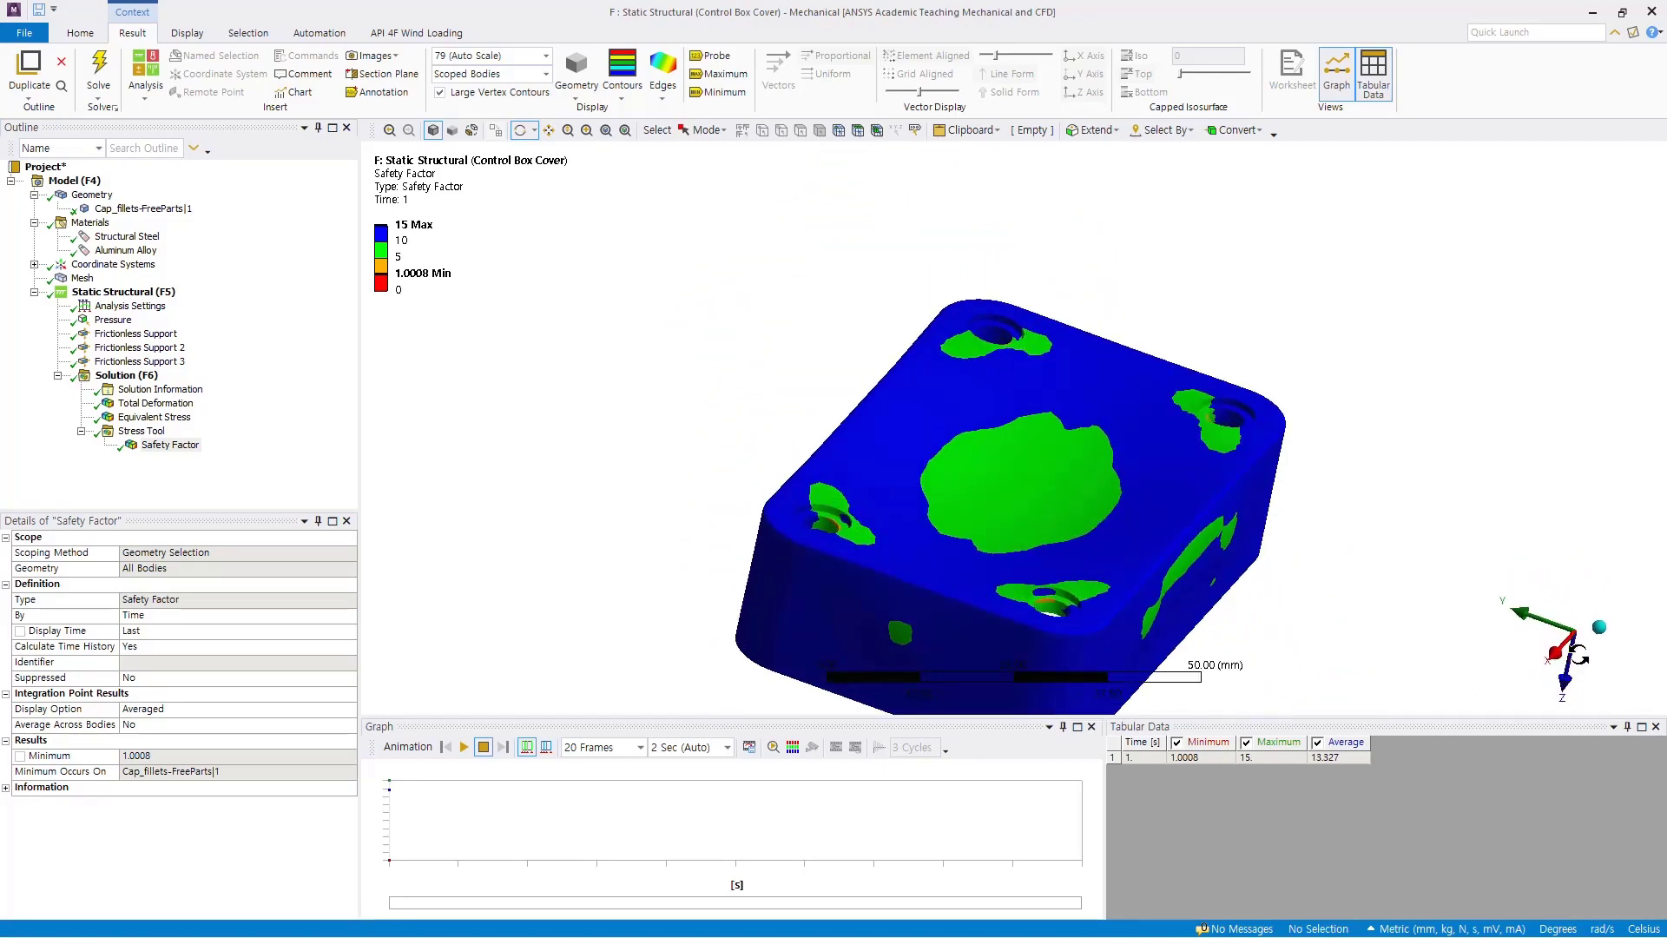
left_click(1600, 636)
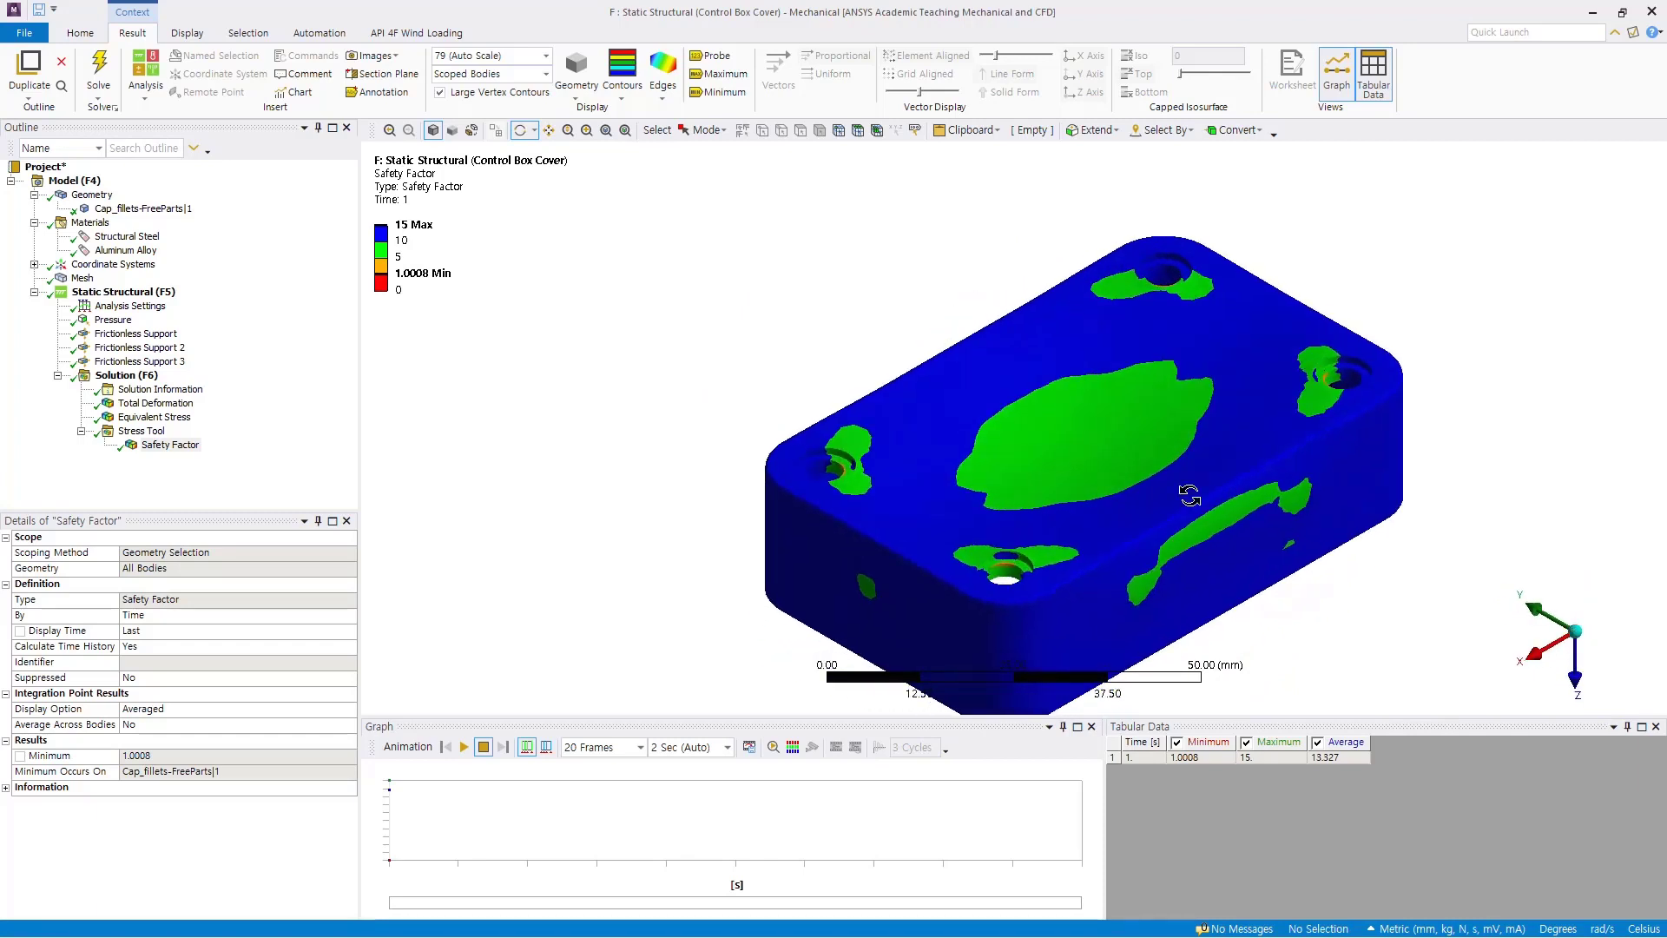
left_click(626, 133)
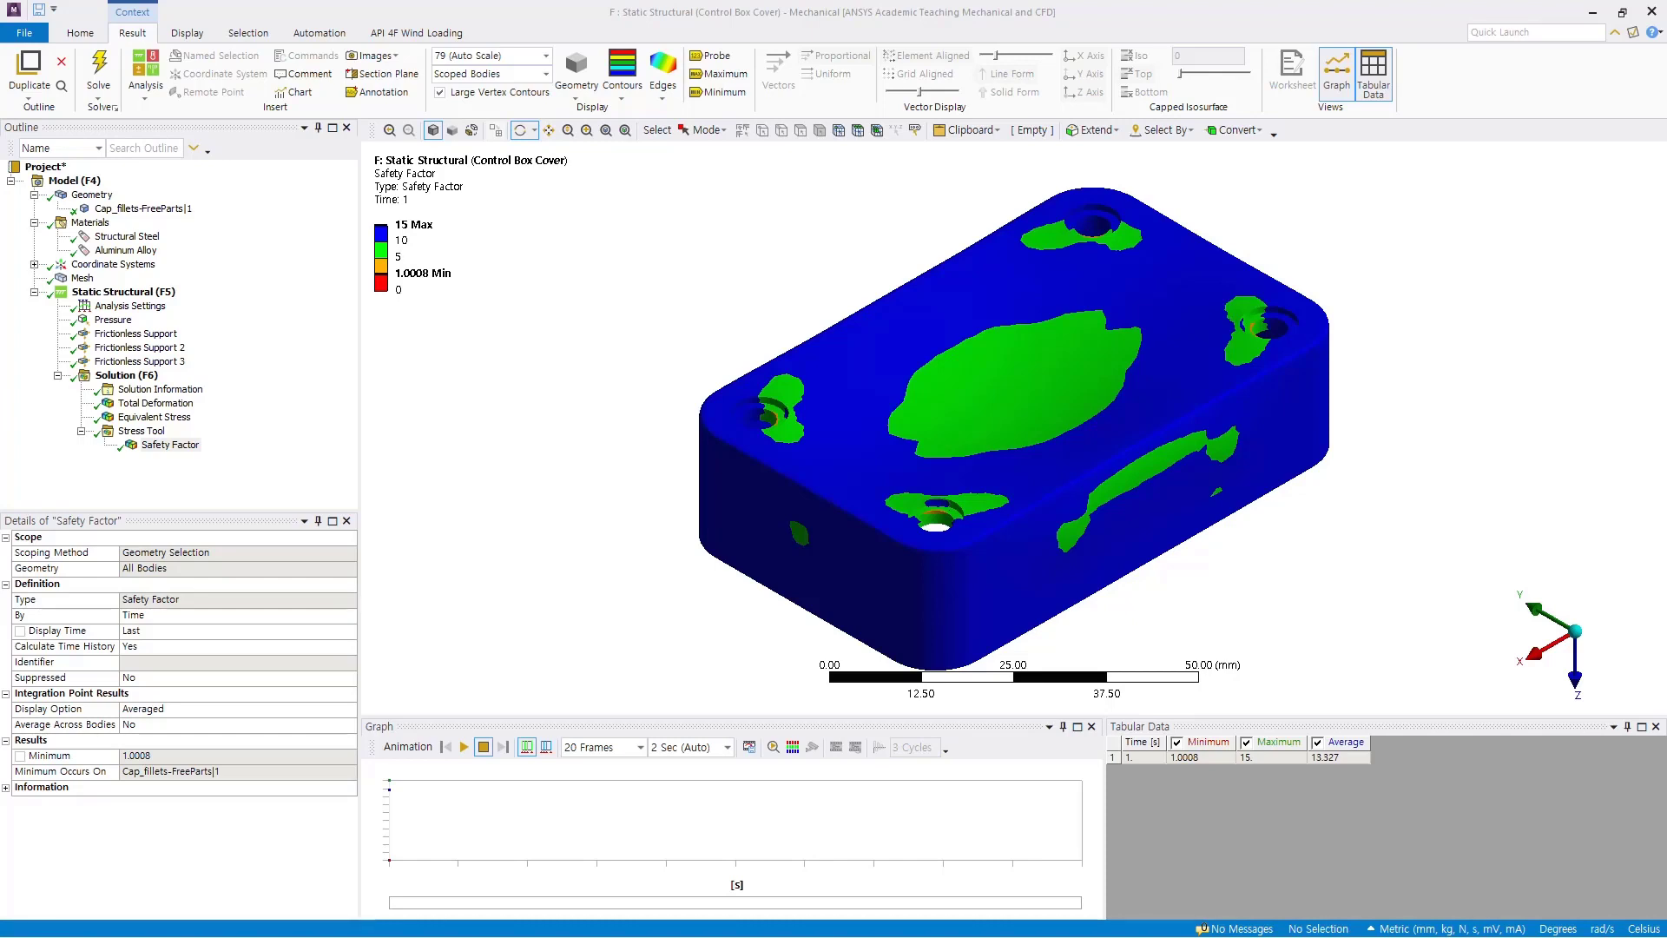
Insert a Figure of the current view under the Total Deformation result
left_click(156, 403)
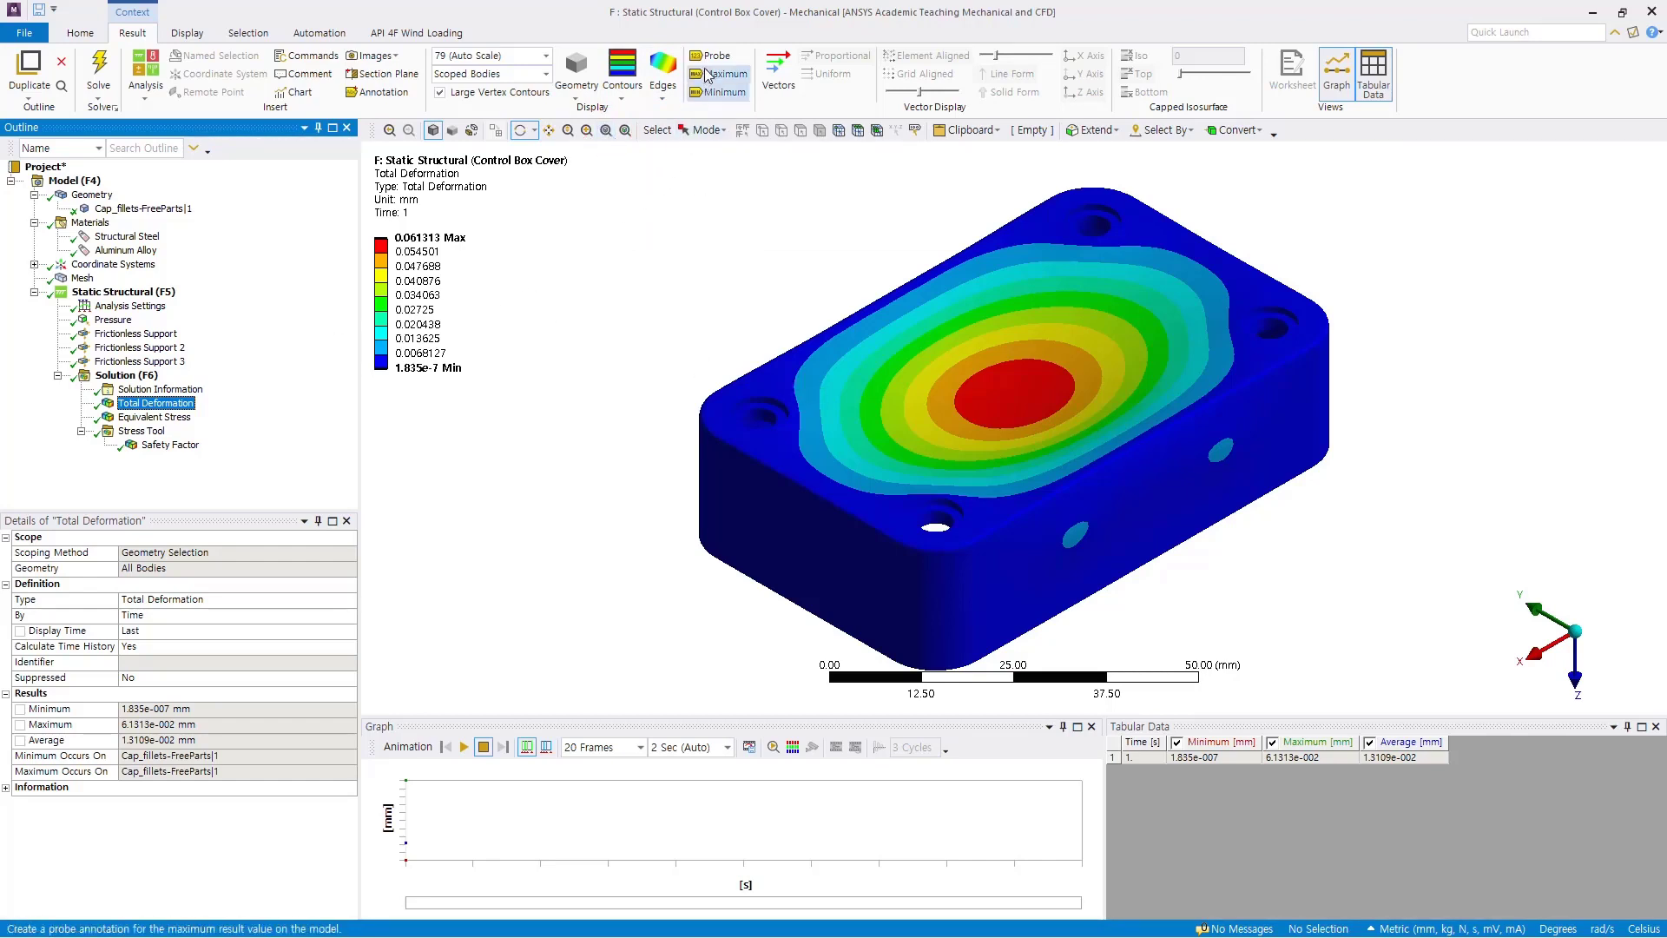
left_click(397, 58)
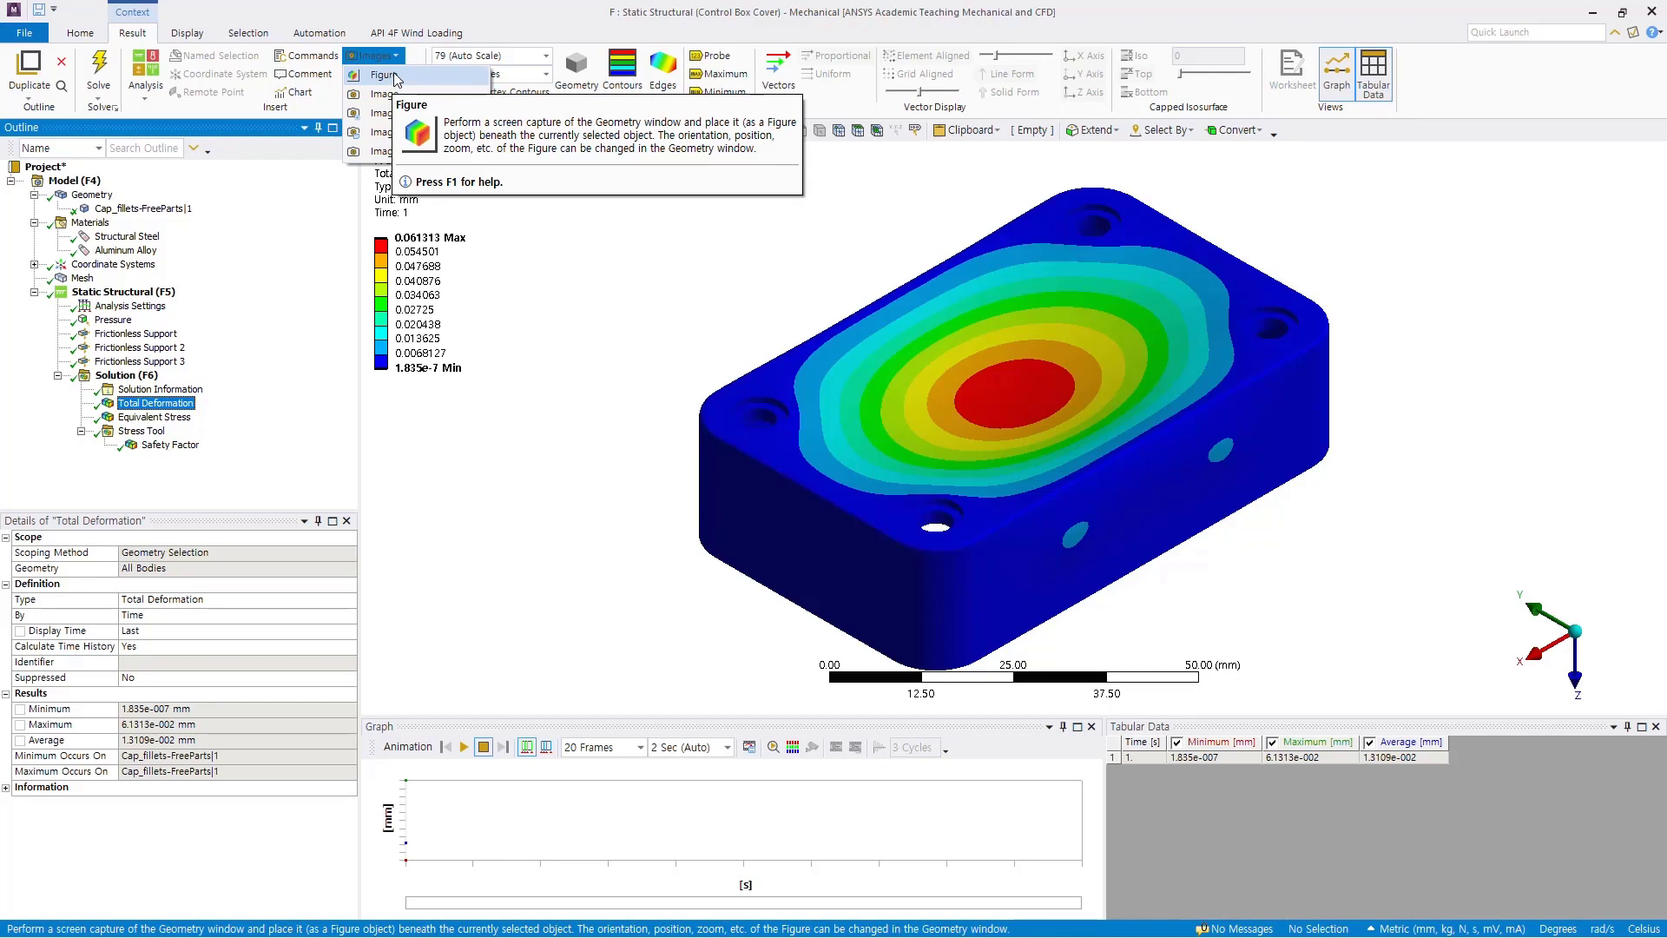
left_click(392, 77)
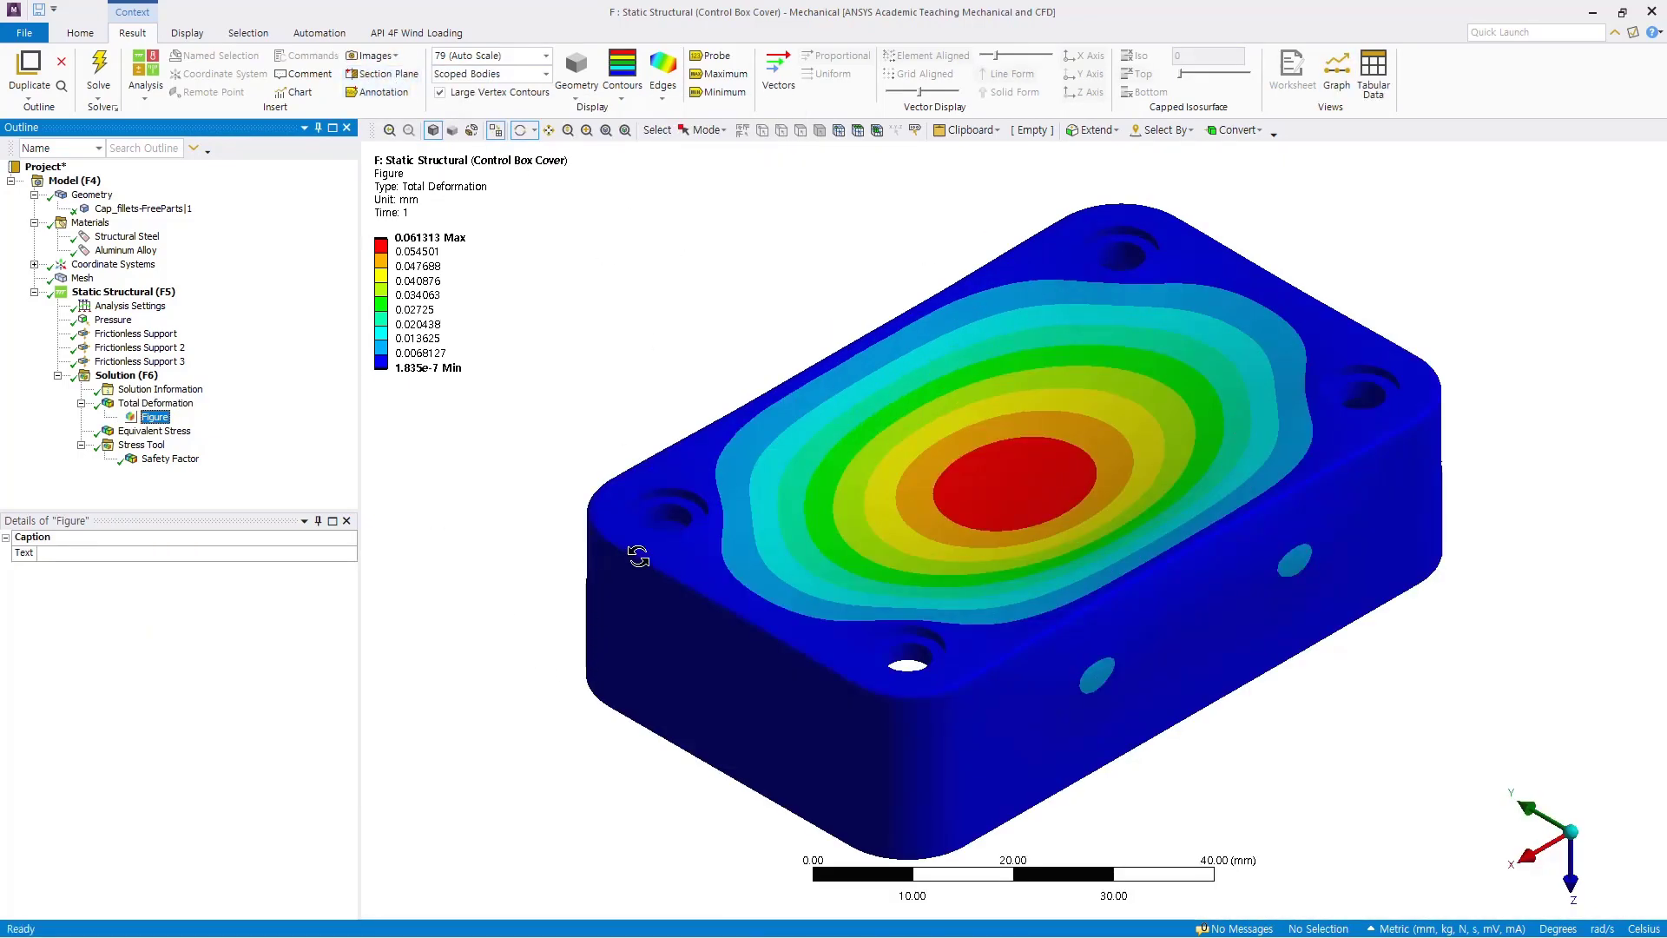
Insert a Figure of the current view under both the Equivalent Stress and Safety Factor results
left_click(155, 430)
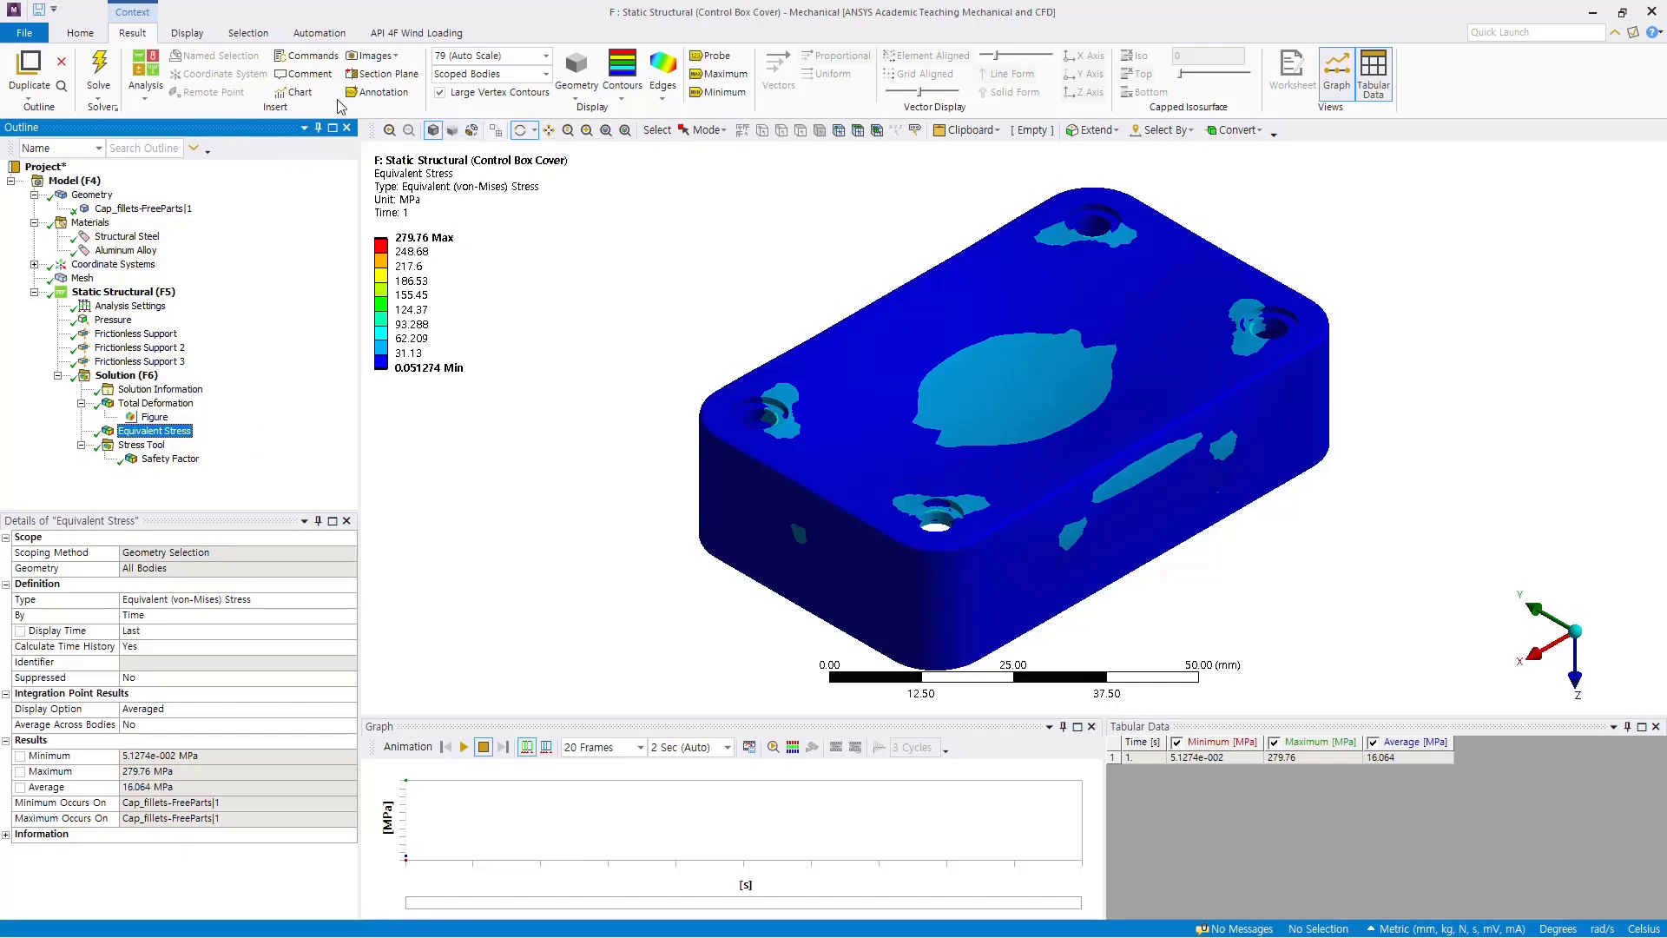
left_click(375, 56)
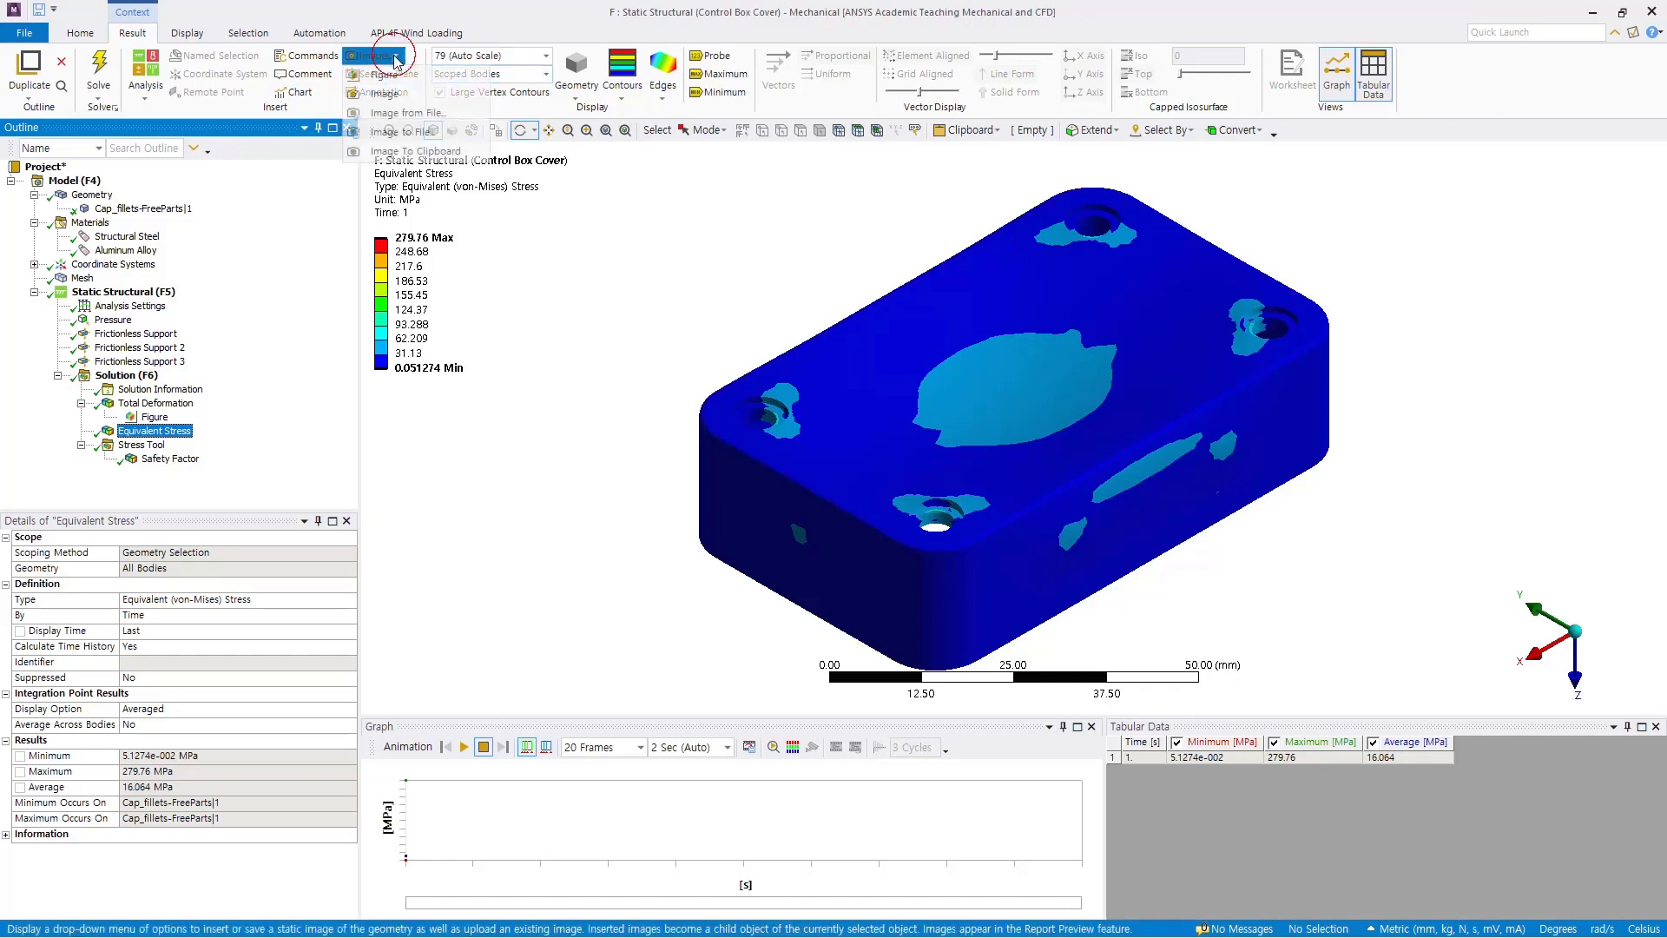
left_click(382, 83)
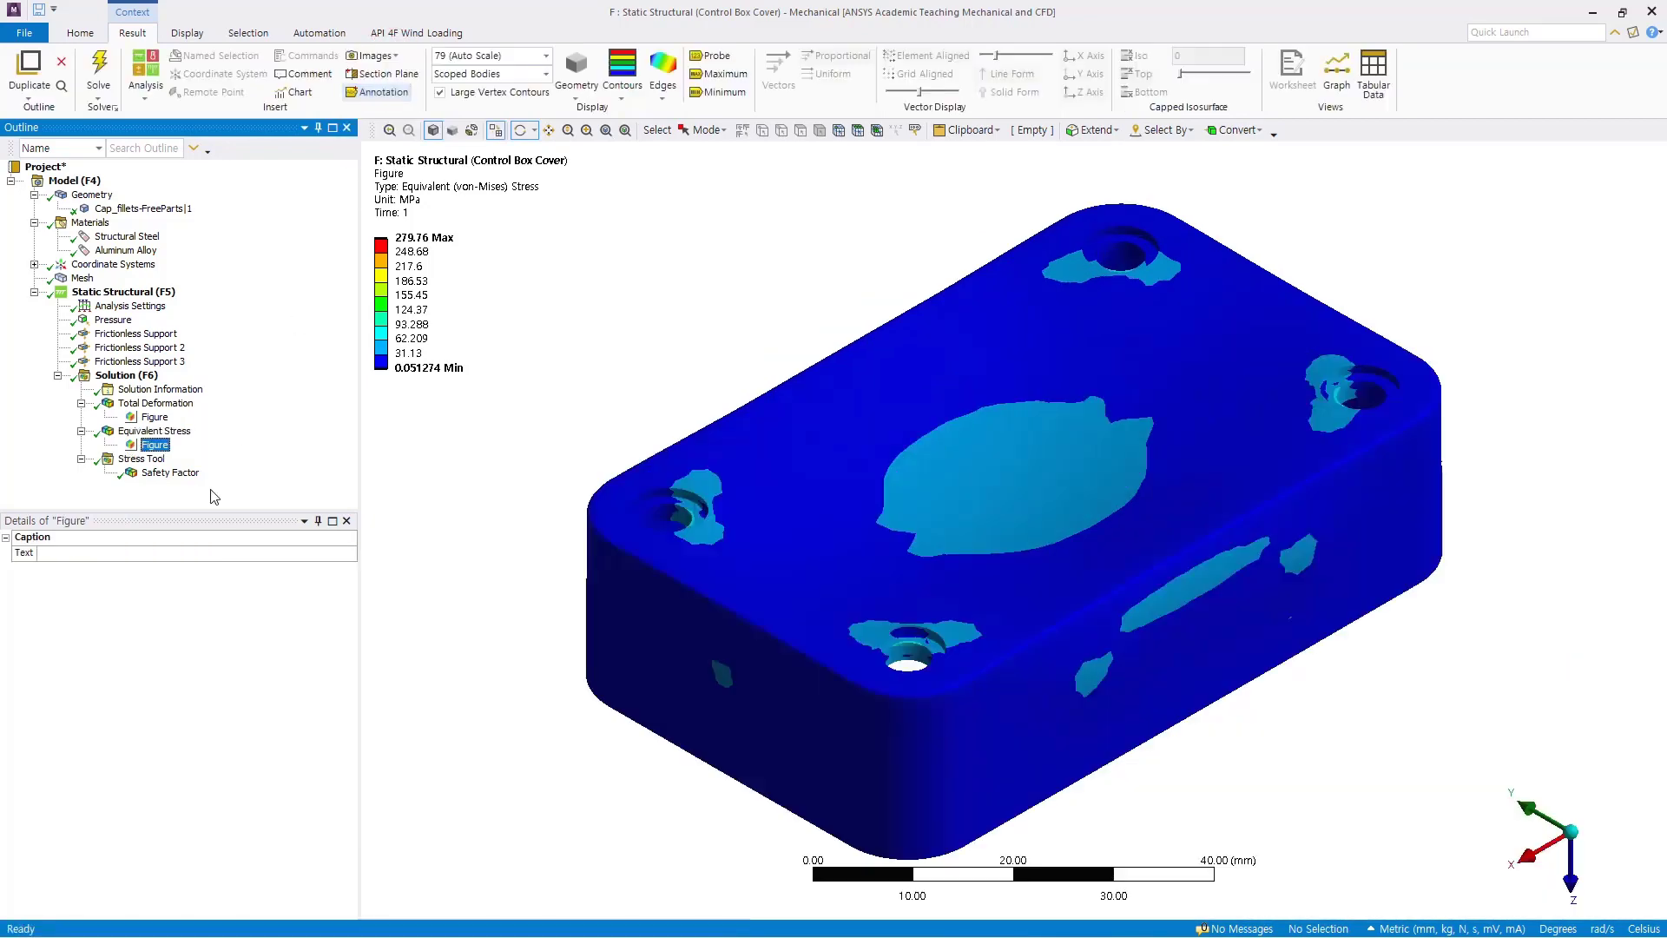
left_click(178, 473)
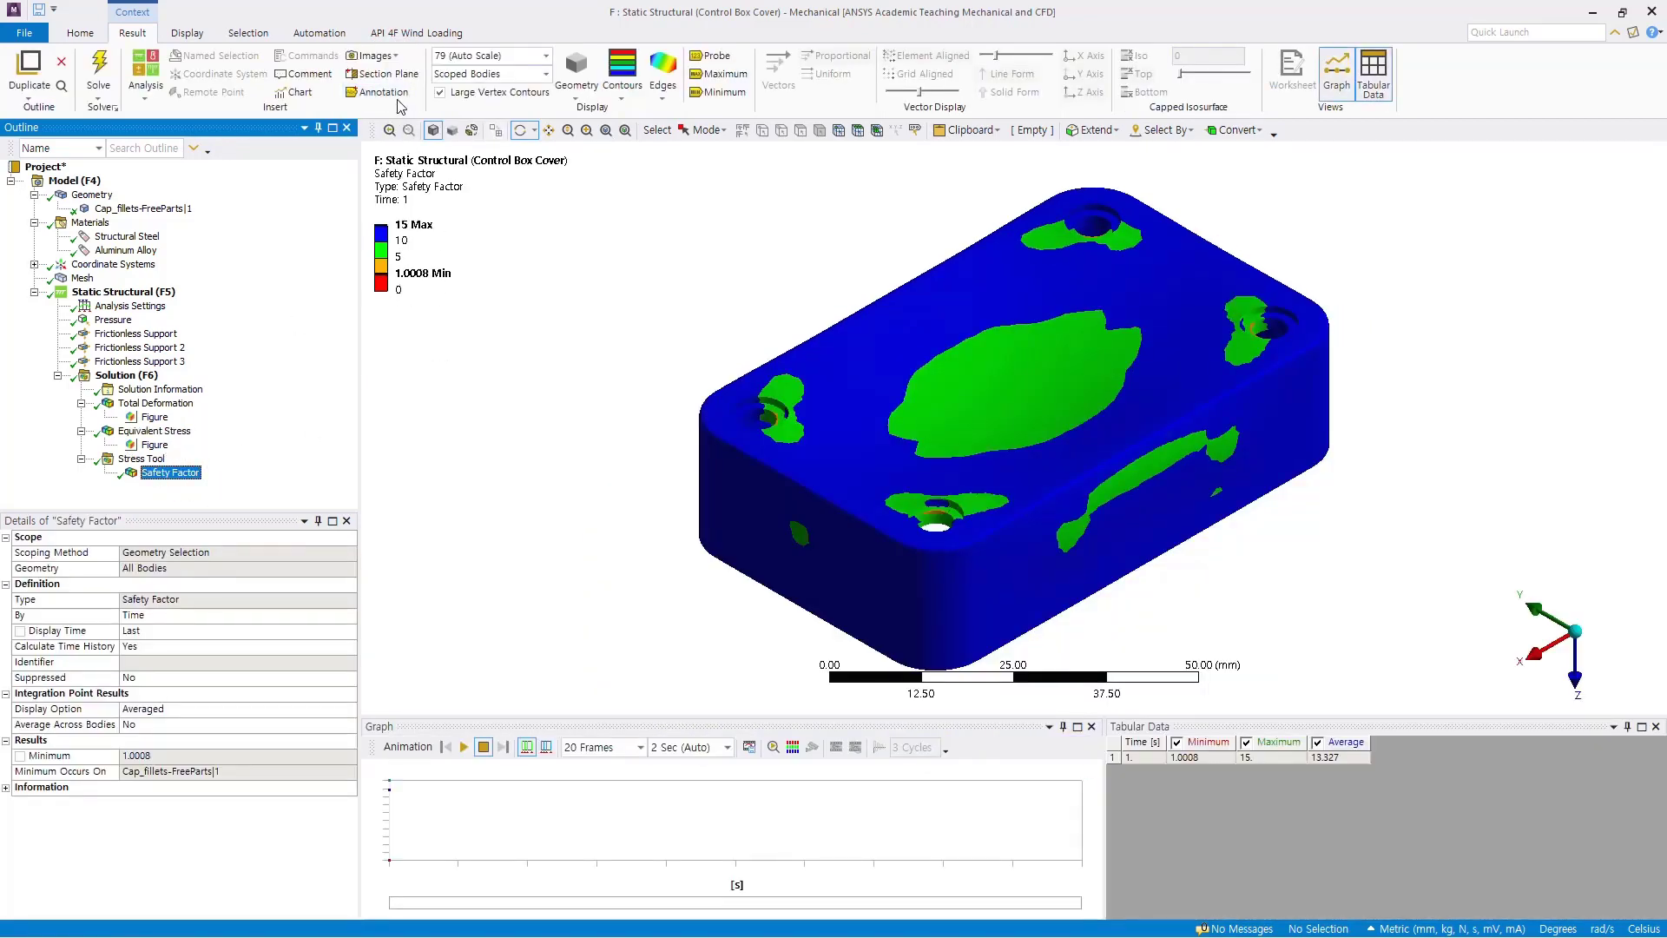
left_click(373, 55)
left_click(388, 78)
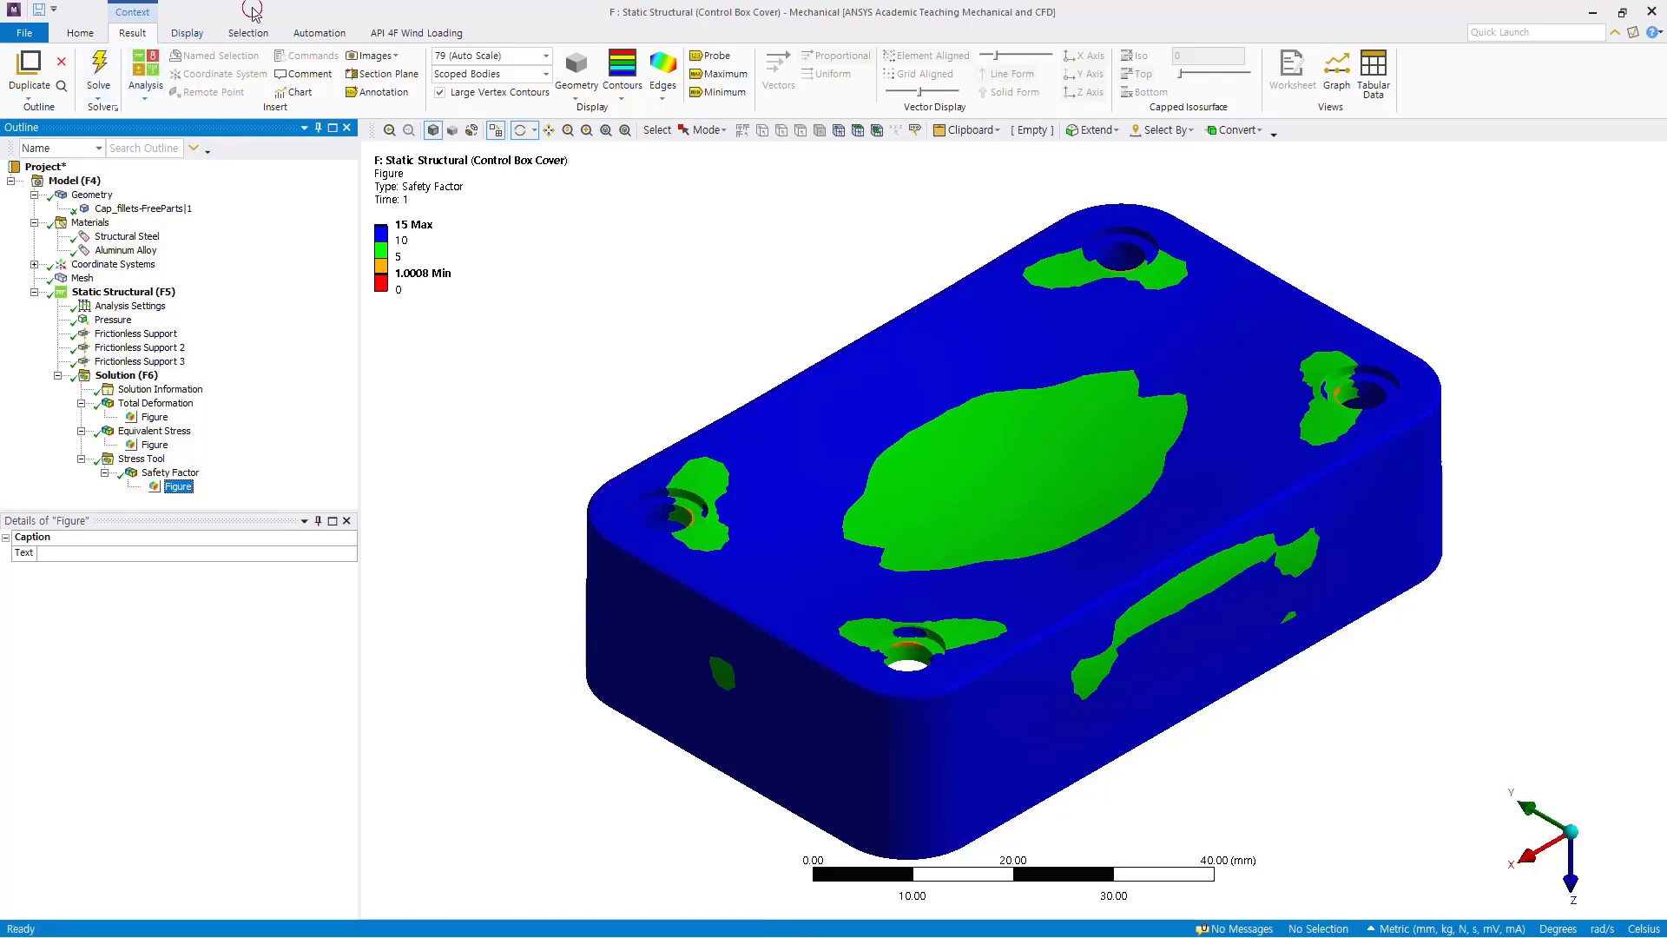
Open the Print Preview of the Safety Factor figure
left_click(79, 35)
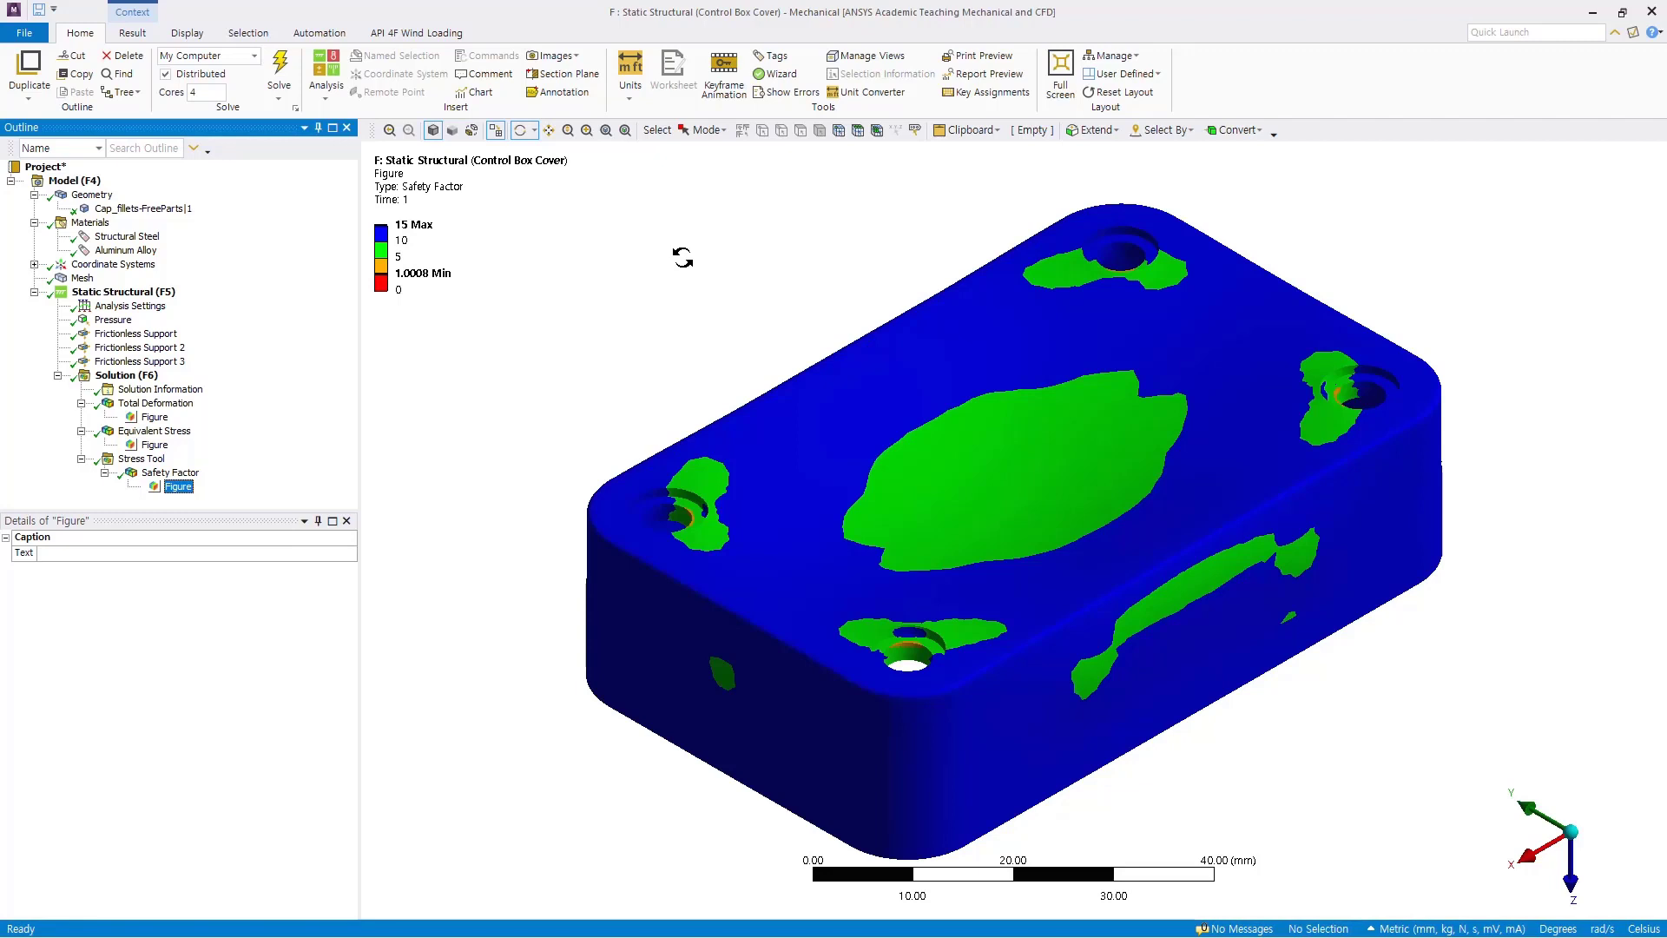
left_click(976, 56)
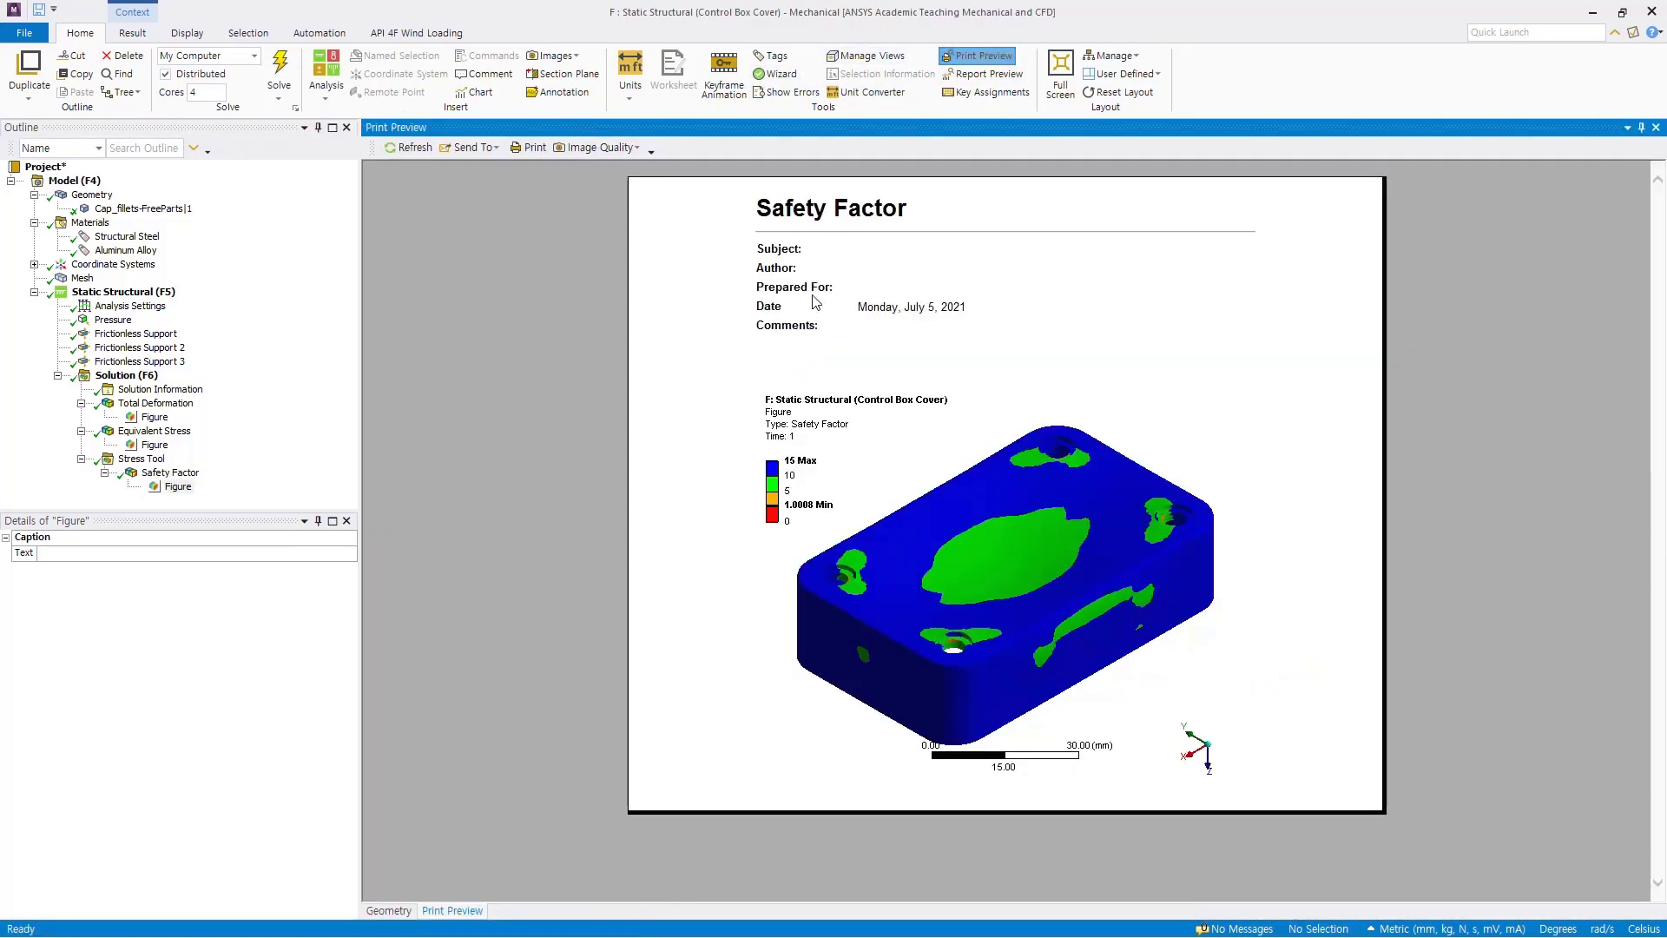
left_click(984, 74)
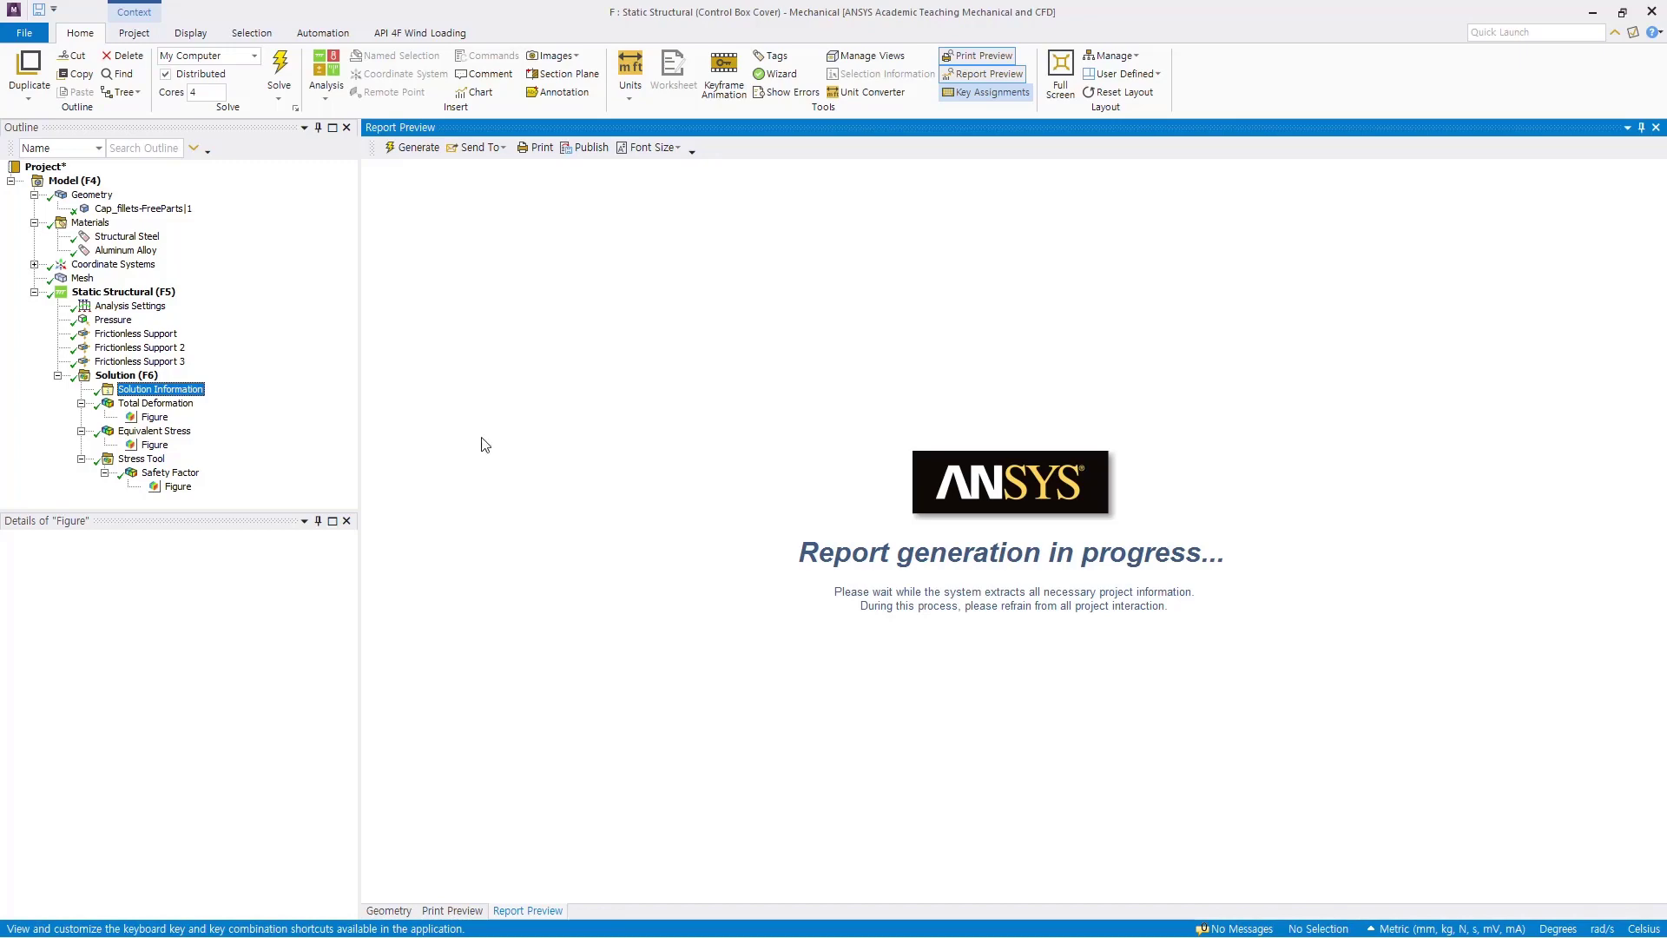
left_click(389, 910)
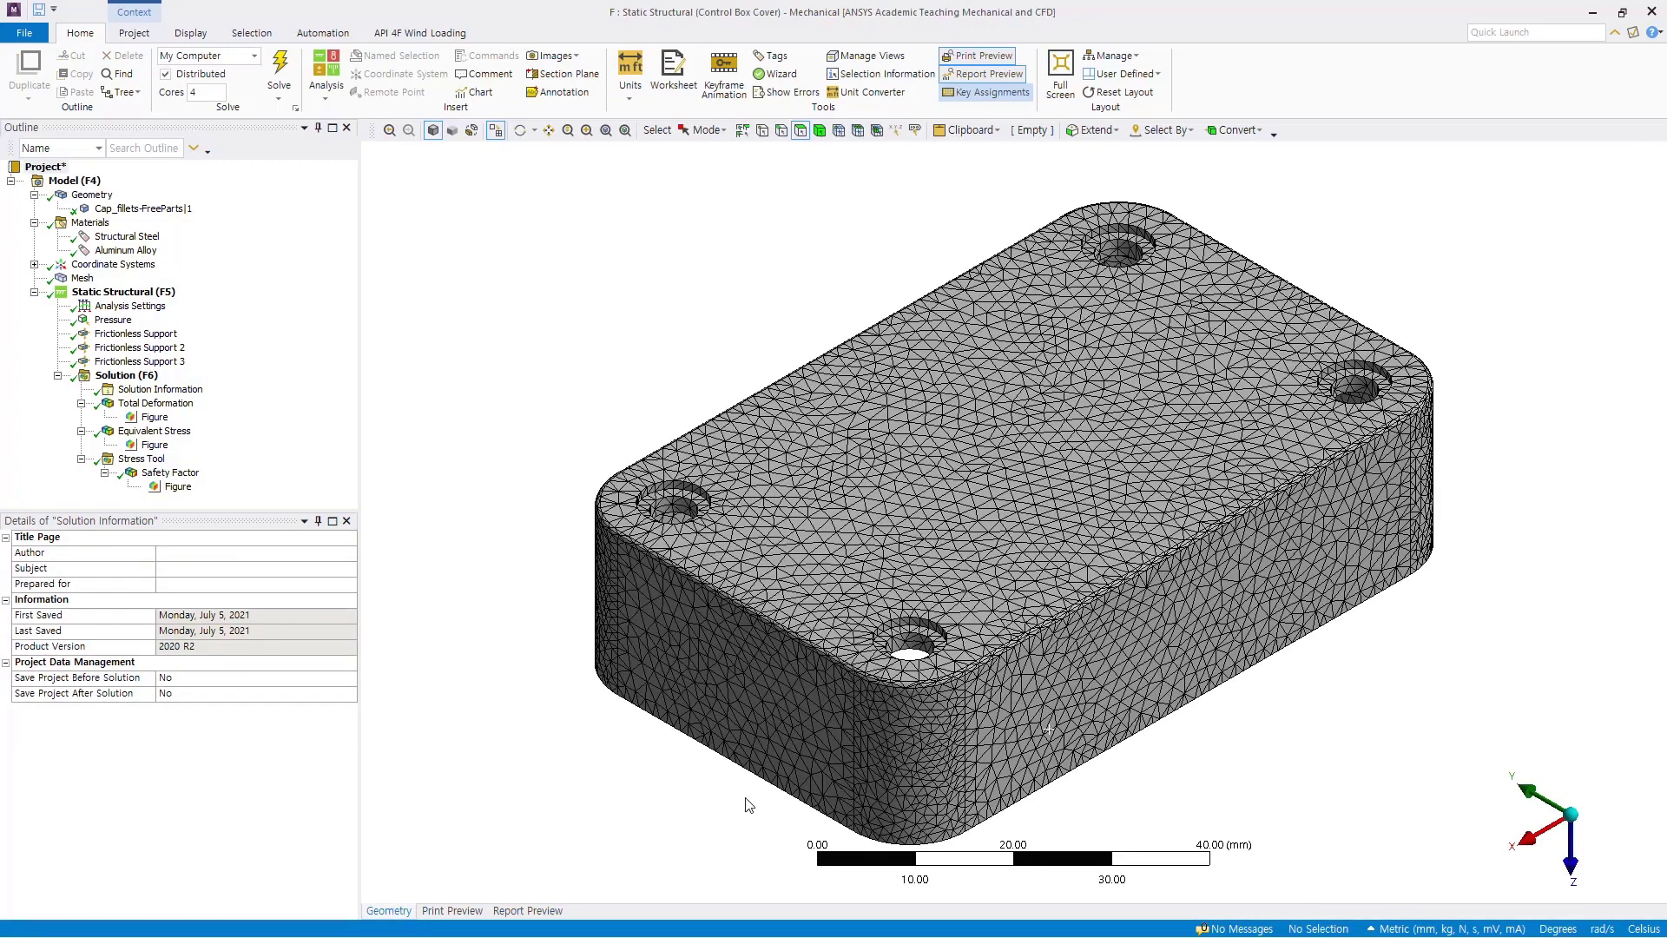
left_click(454, 908)
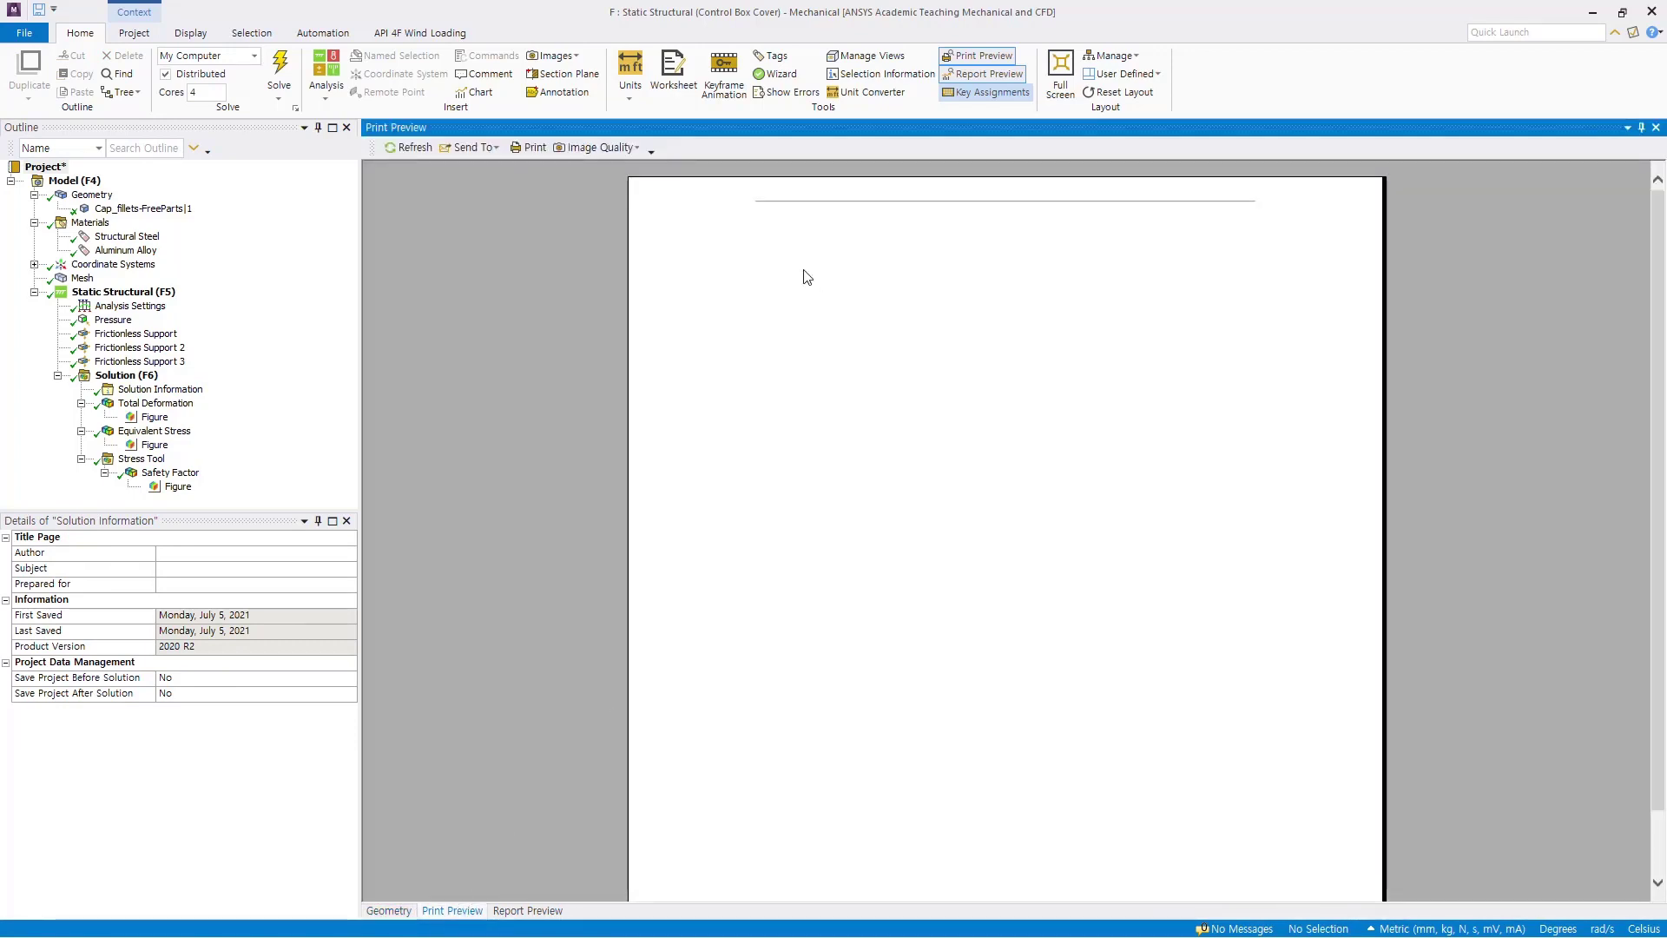
left_click(1436, 510)
scroll(1462, 540, "down", 2)
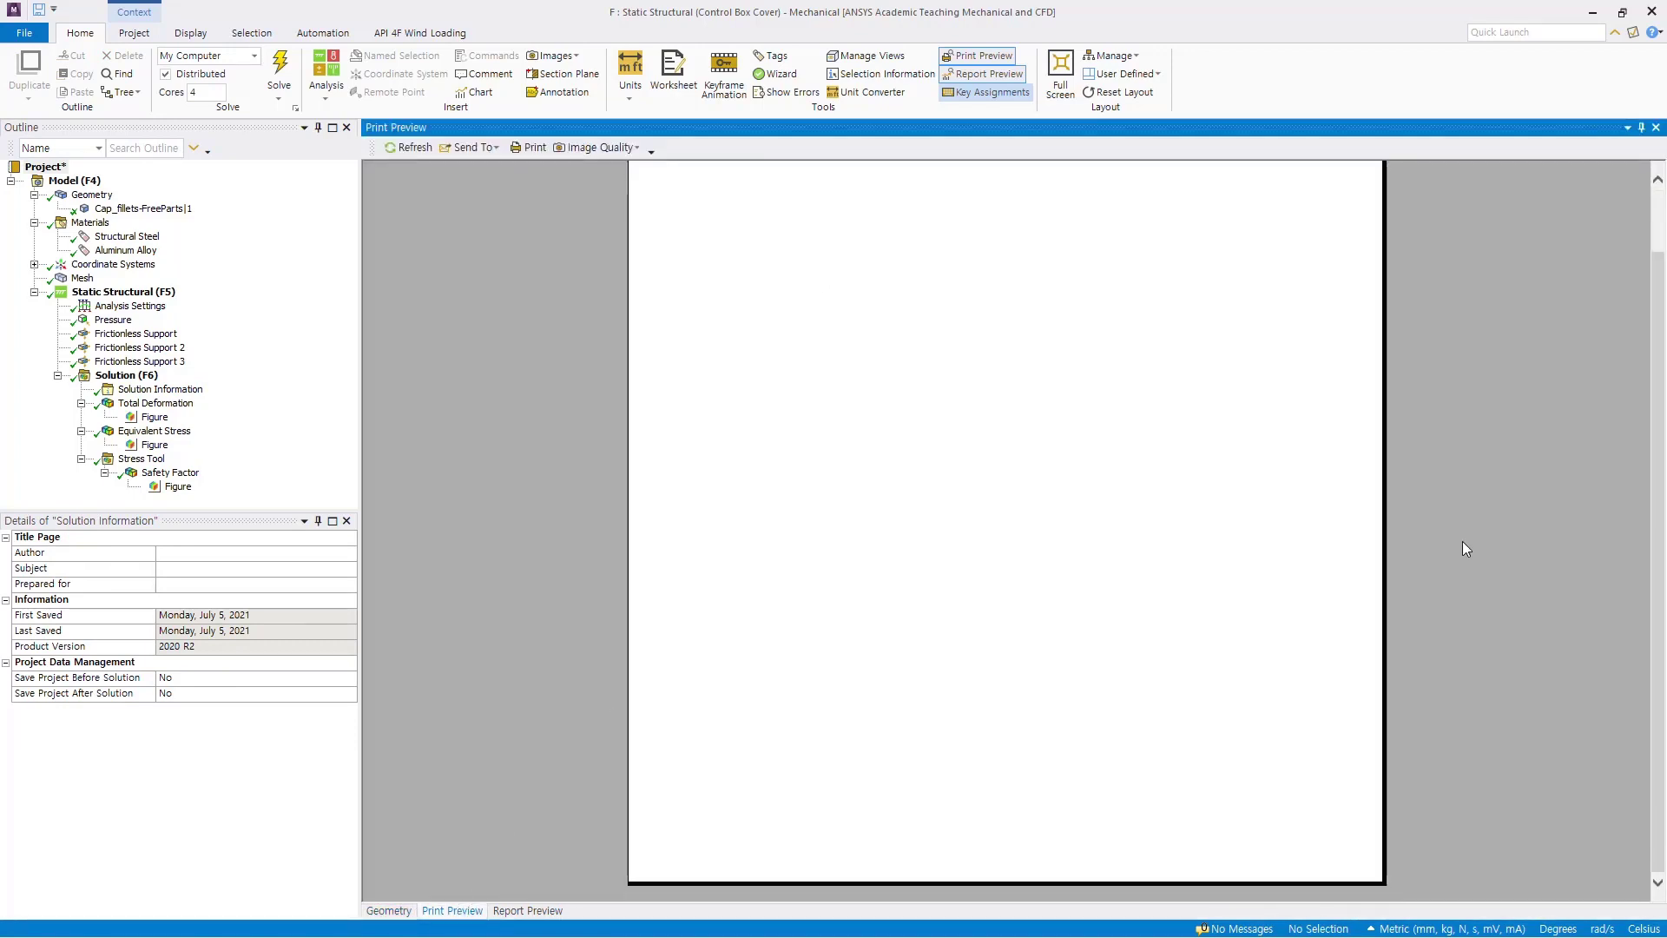
scroll(1462, 540, "up", 2)
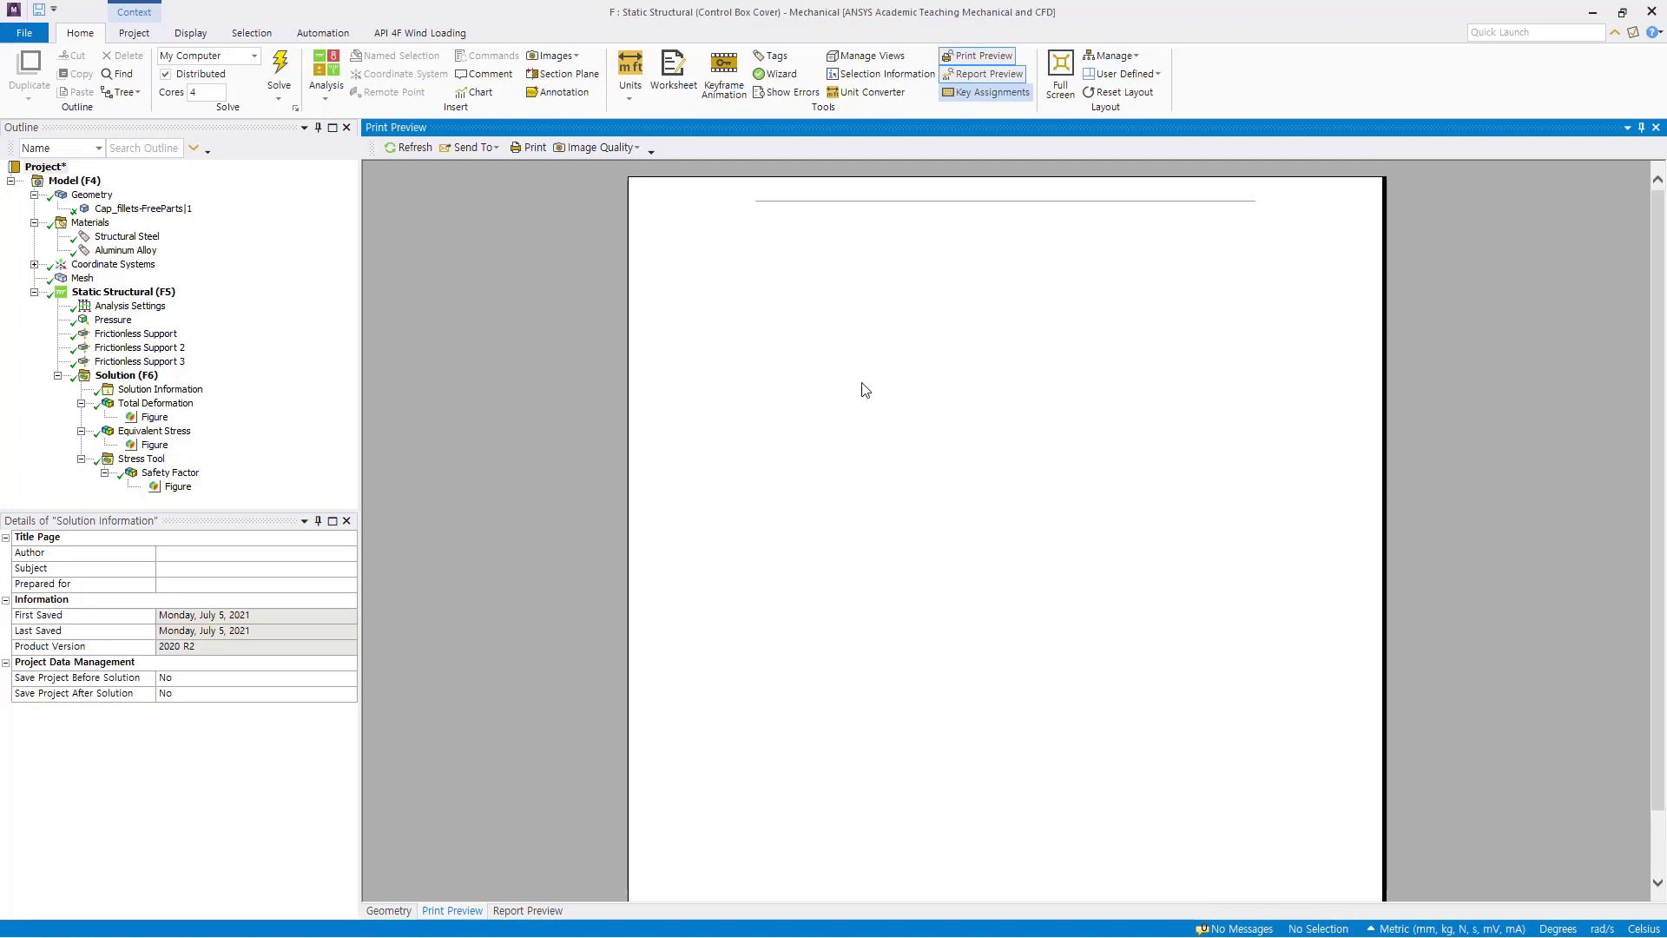
left_click(953, 73)
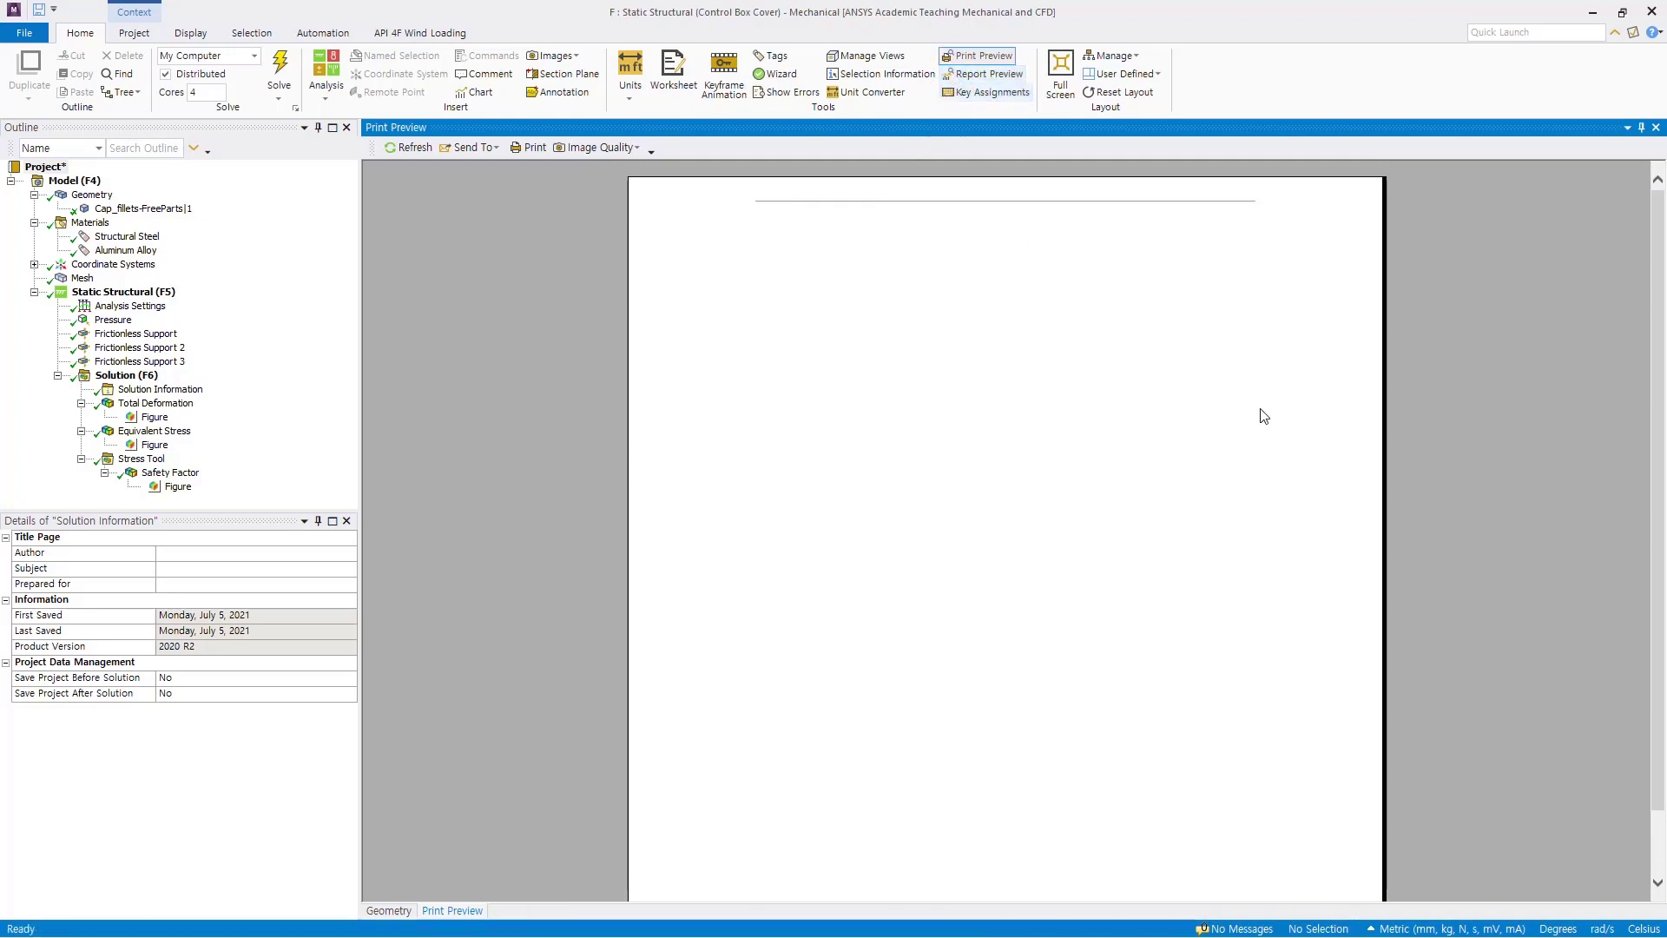
left_click(979, 56)
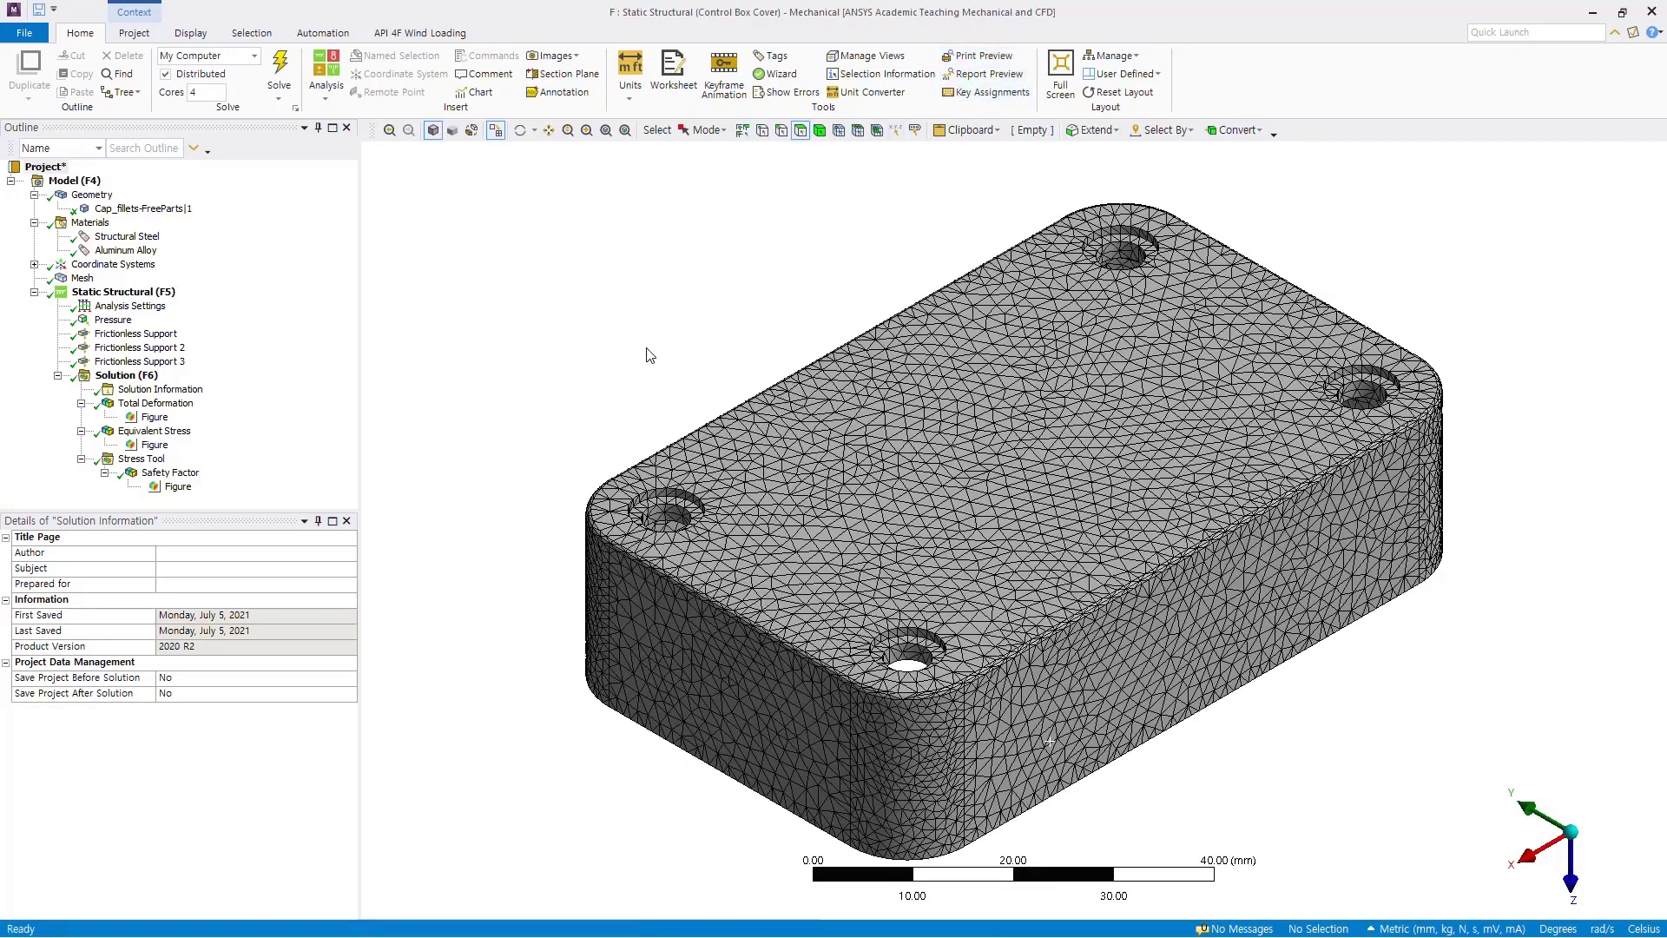
Examine the Print Preview page of the Total Deformation result from its header down to the contour plot
left_click(979, 55)
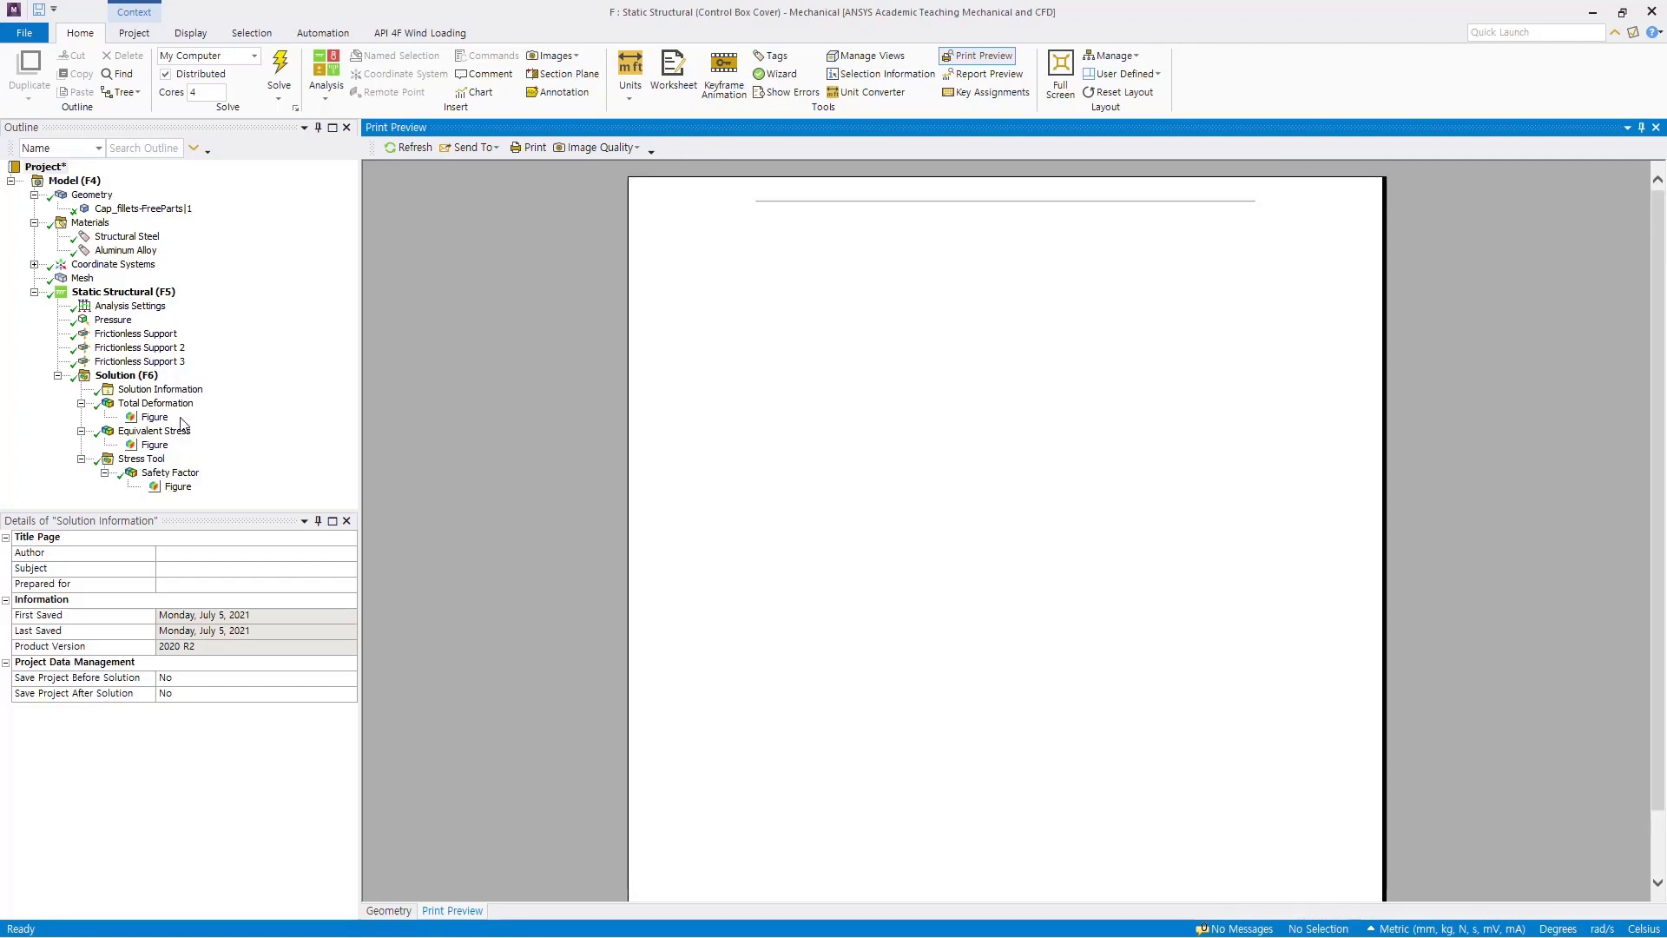
left_click(154, 404)
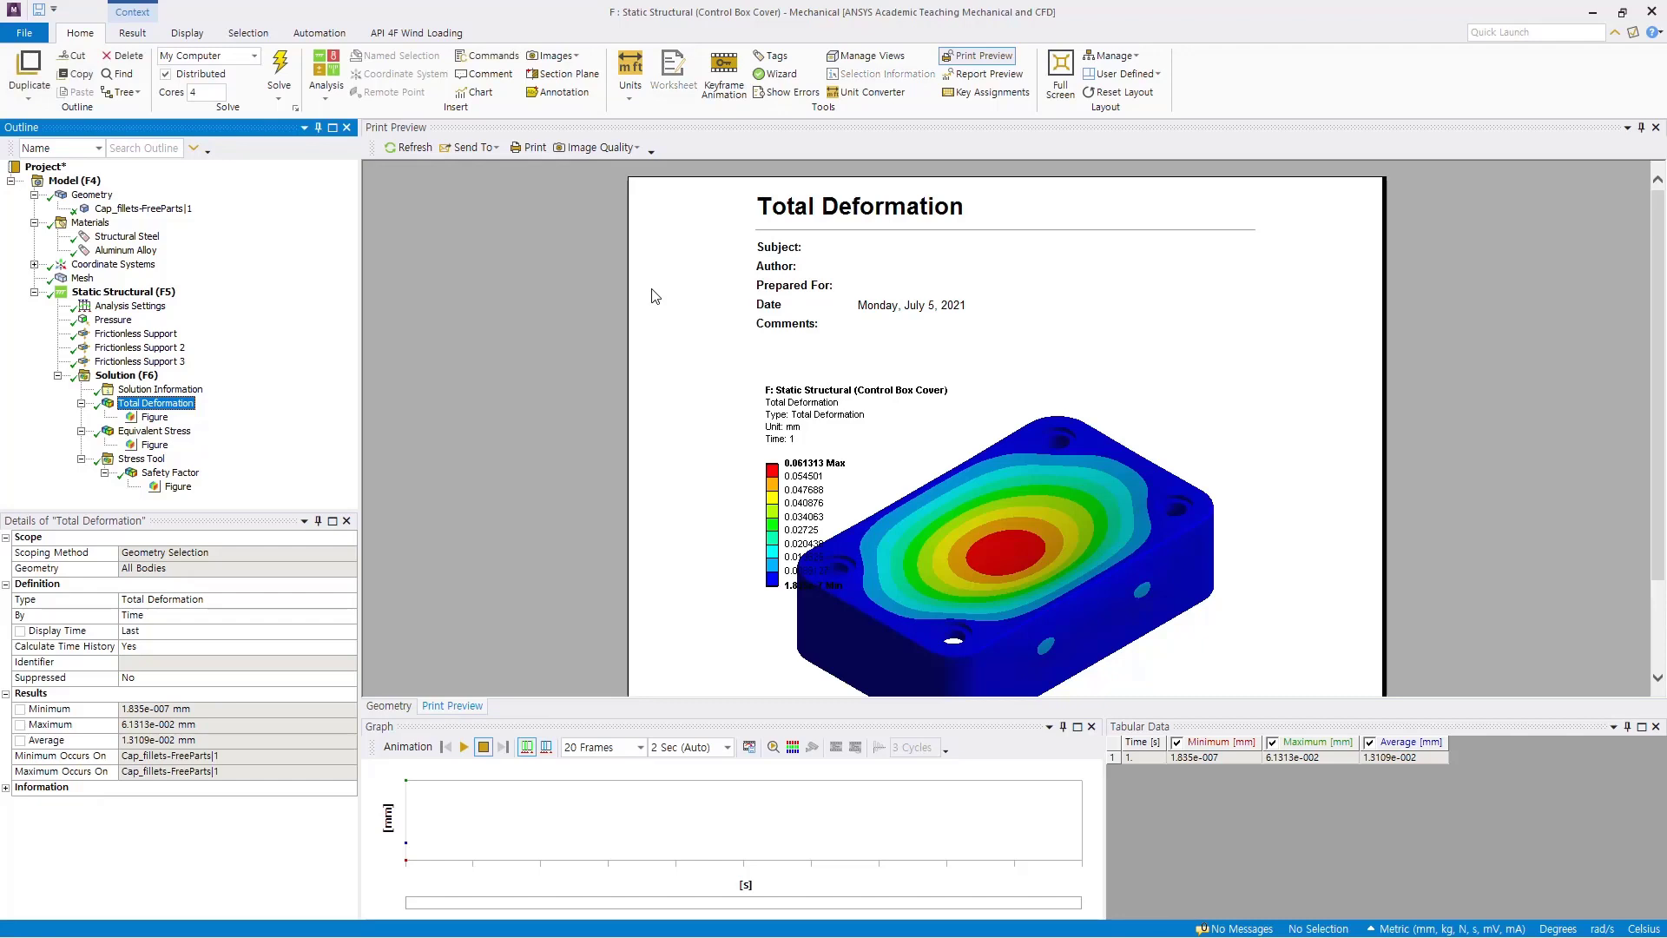
left_click(1431, 378)
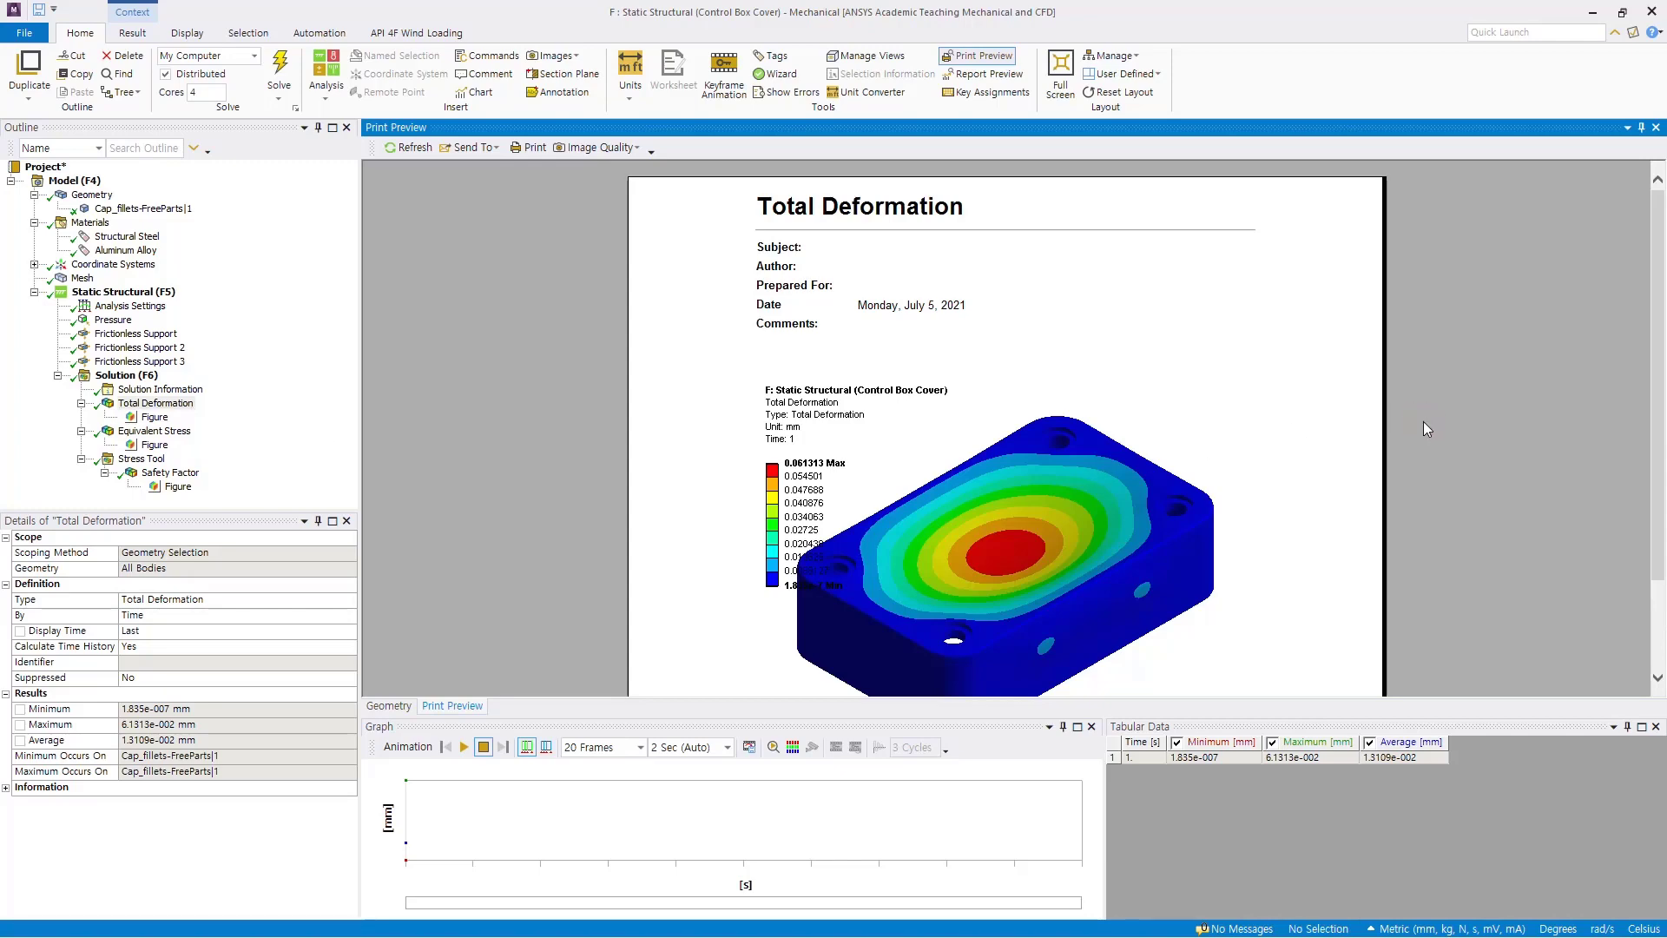
scroll(1424, 422, "down", 3)
scroll(1423, 422, "up", 3)
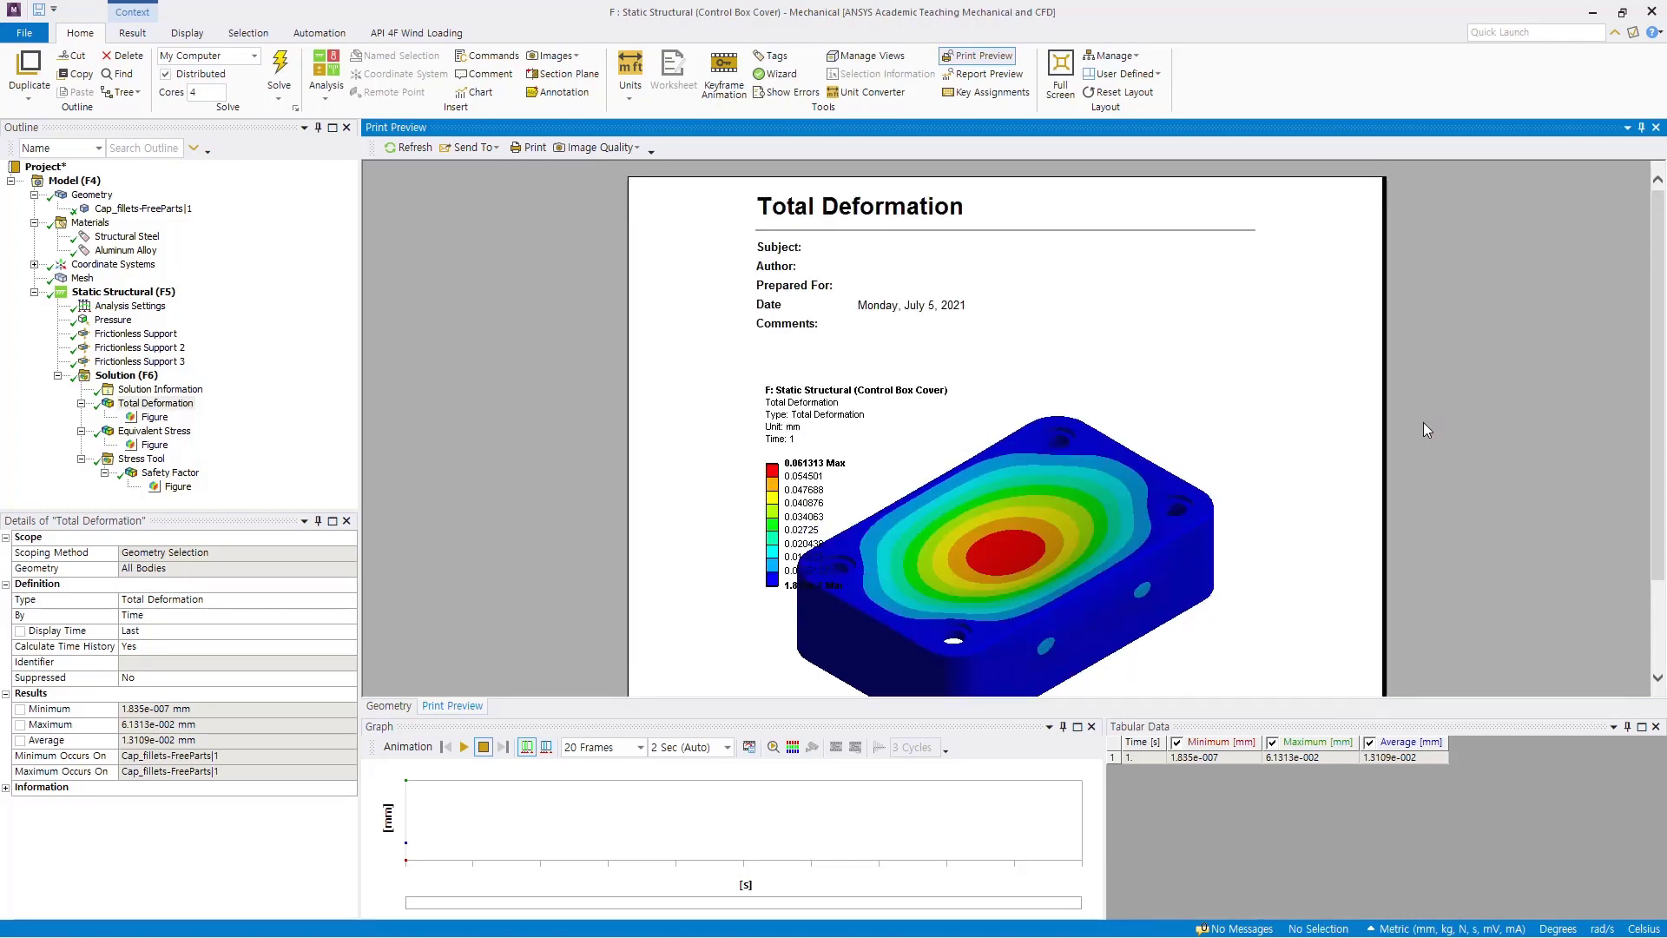
scroll(1424, 422, "down", 3)
scroll(1424, 424, "up", 3)
scroll(1423, 424, "down", 3)
scroll(1424, 423, "up", 3)
Generate the Report Preview of the project and review its geometry, mesh and pressure load sections
left_click(987, 74)
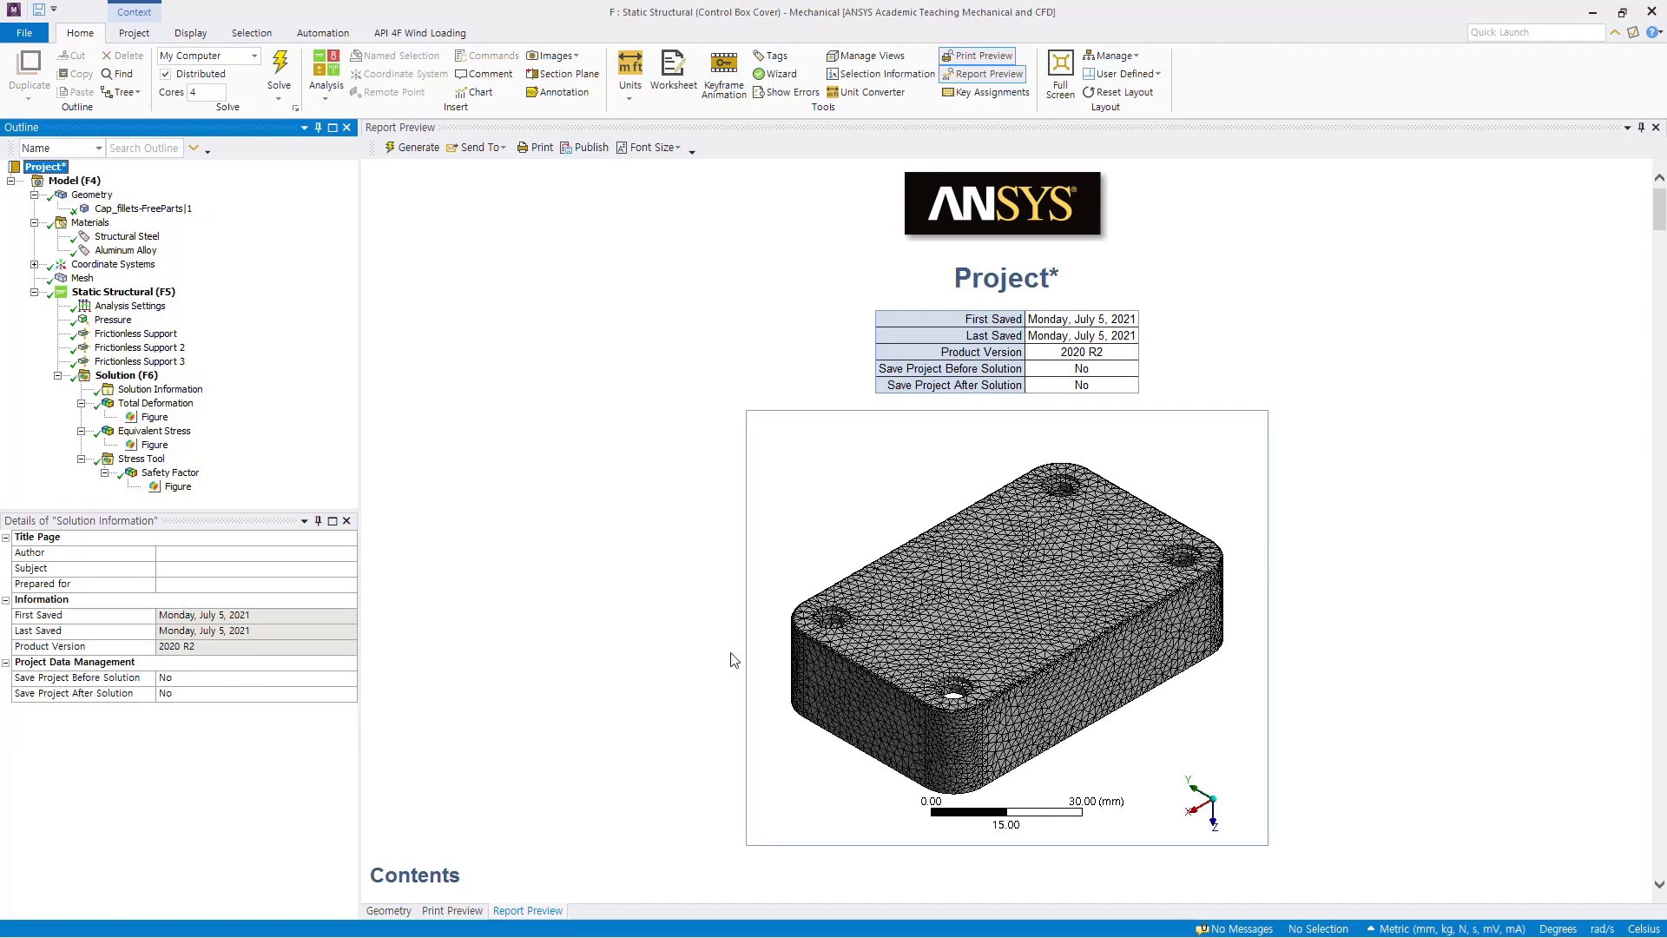
left_click(1544, 495)
scroll(1449, 519, "down", 10)
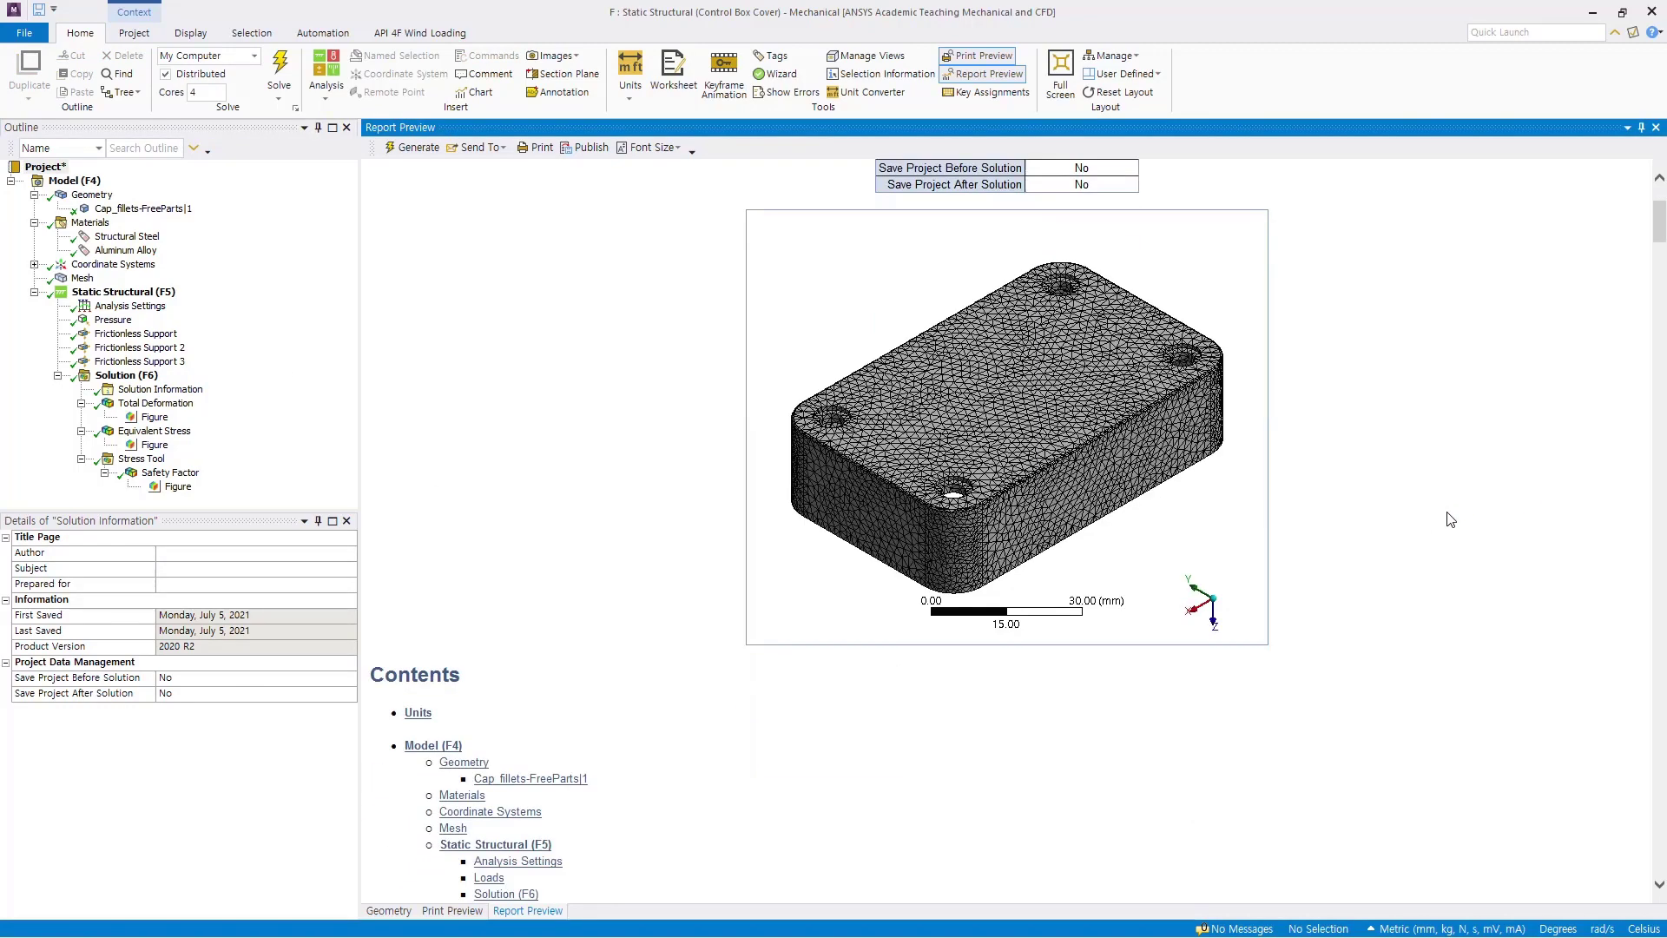
scroll(1450, 519, "down", 8)
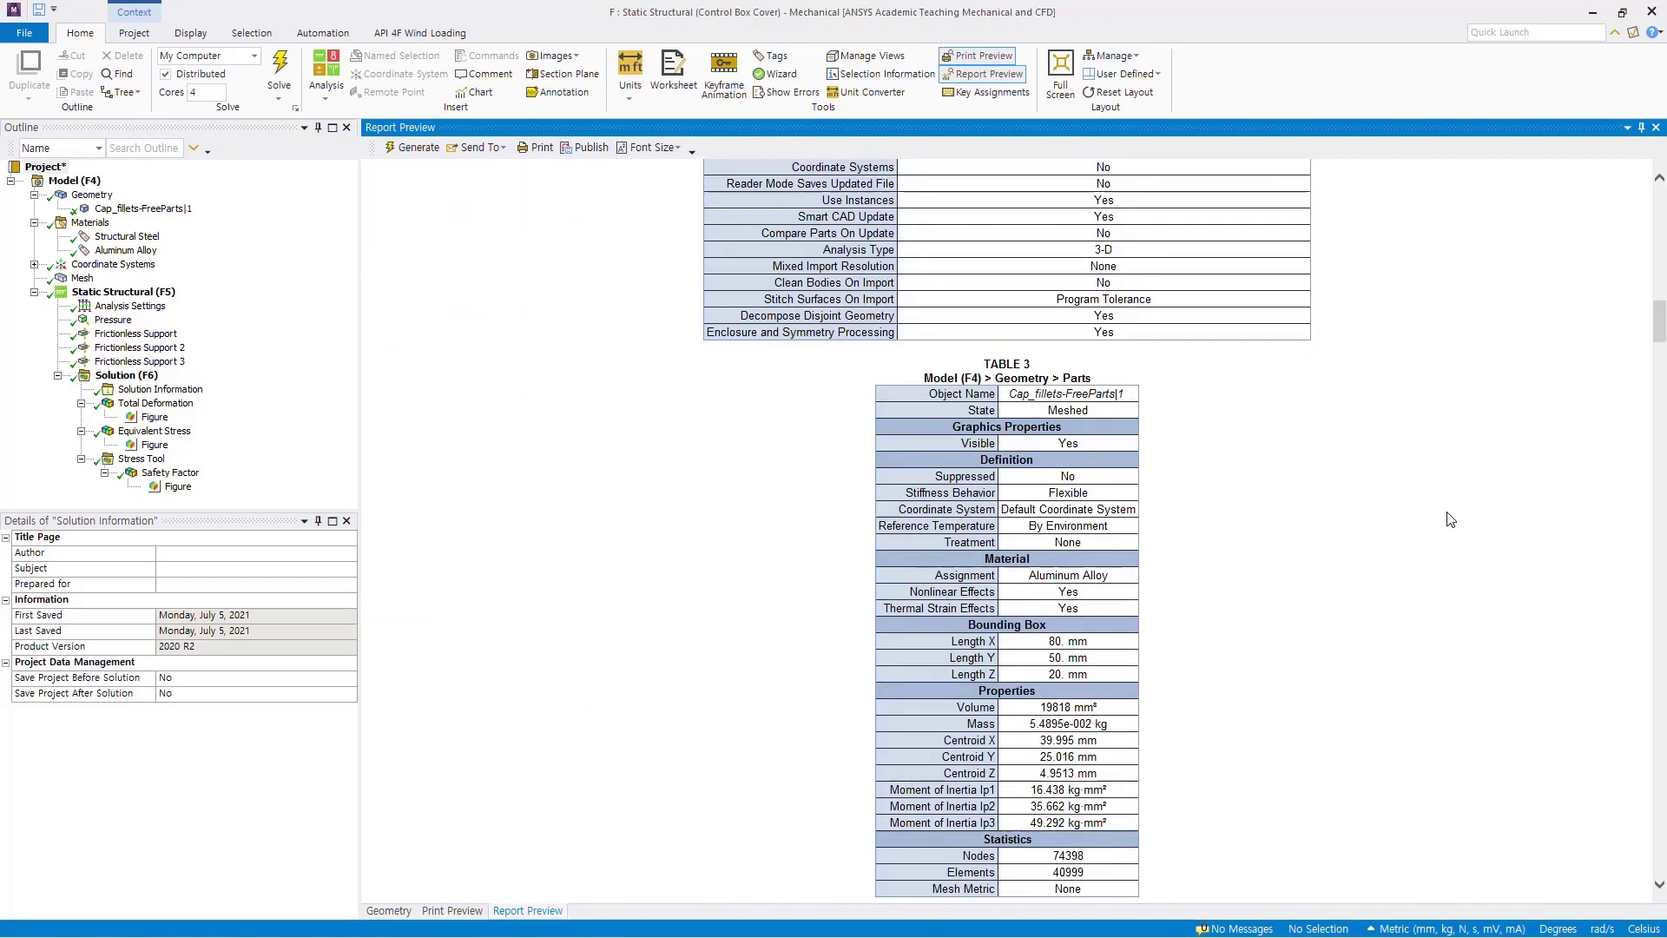
scroll(1450, 520, "down", 15)
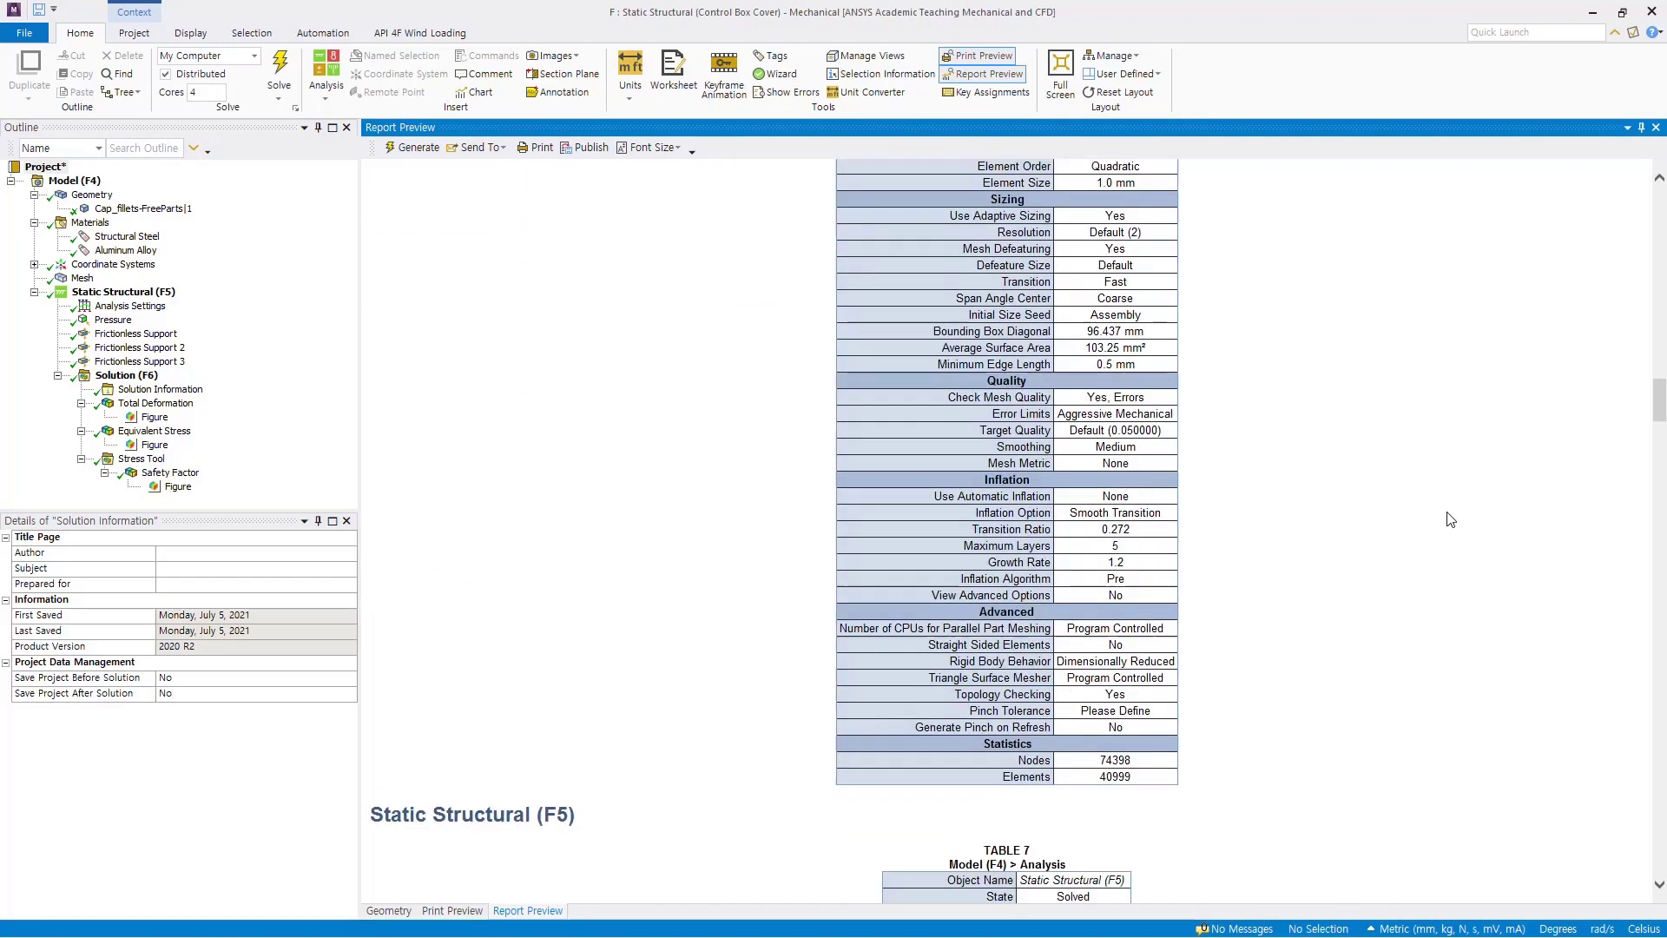
scroll(1449, 519, "down", 10)
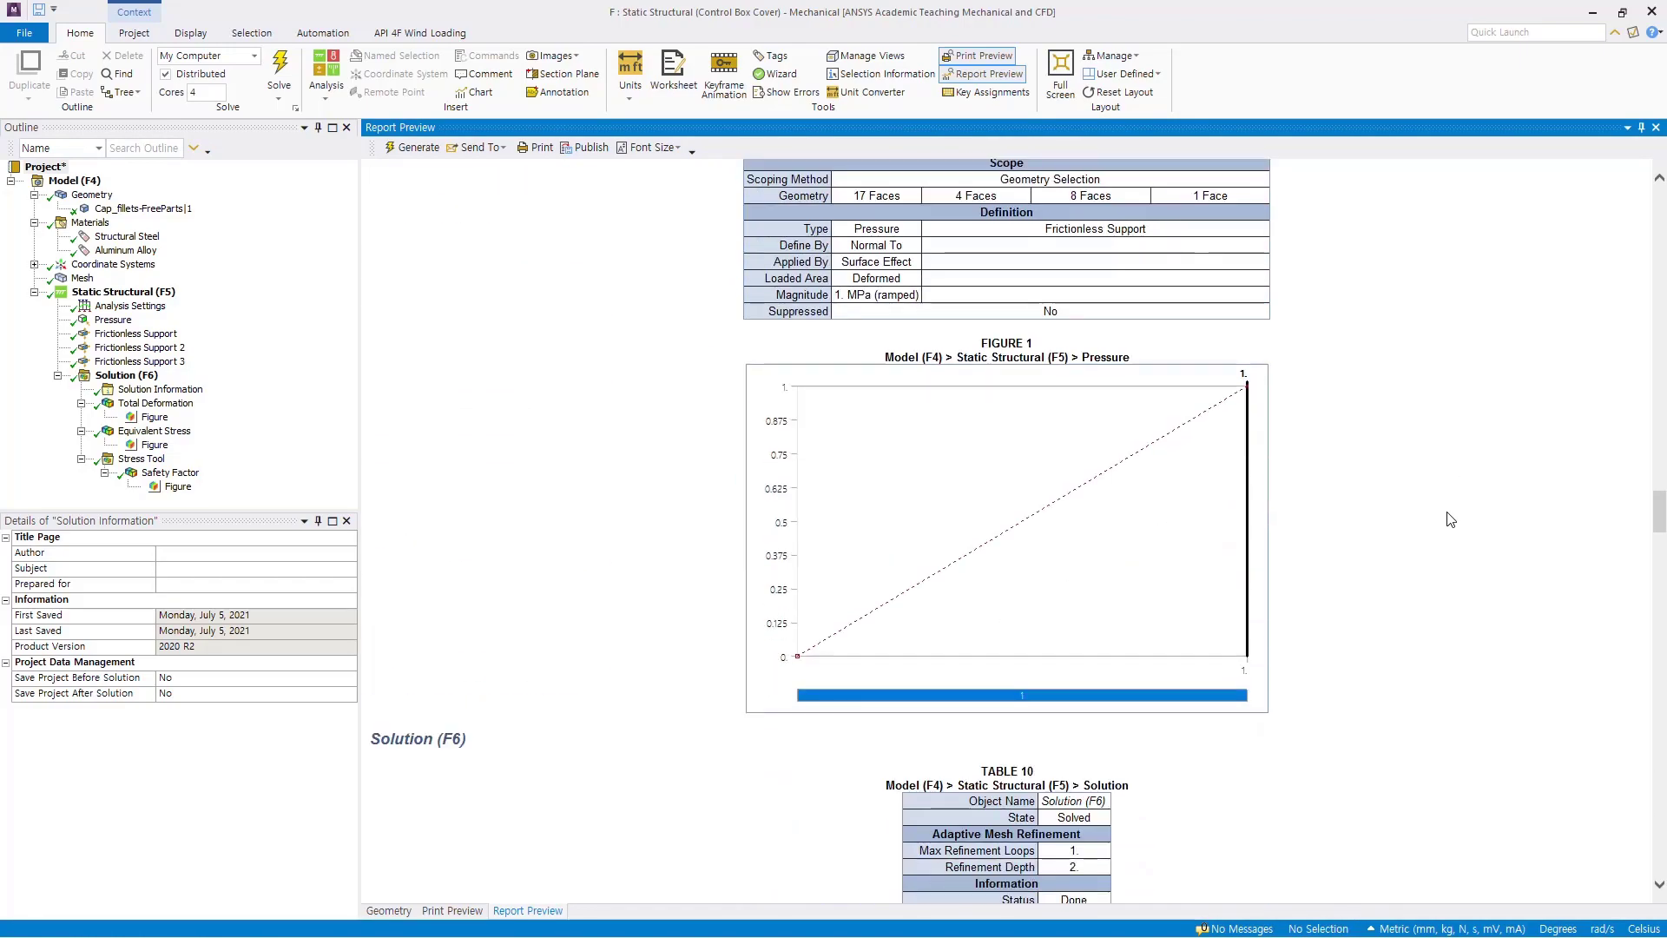
Review the report's solution results, inserted figures, Stress Tool tables and Aluminum Alloy material data
scroll(1447, 524, "down", 4)
scroll(1447, 525, "down", 10)
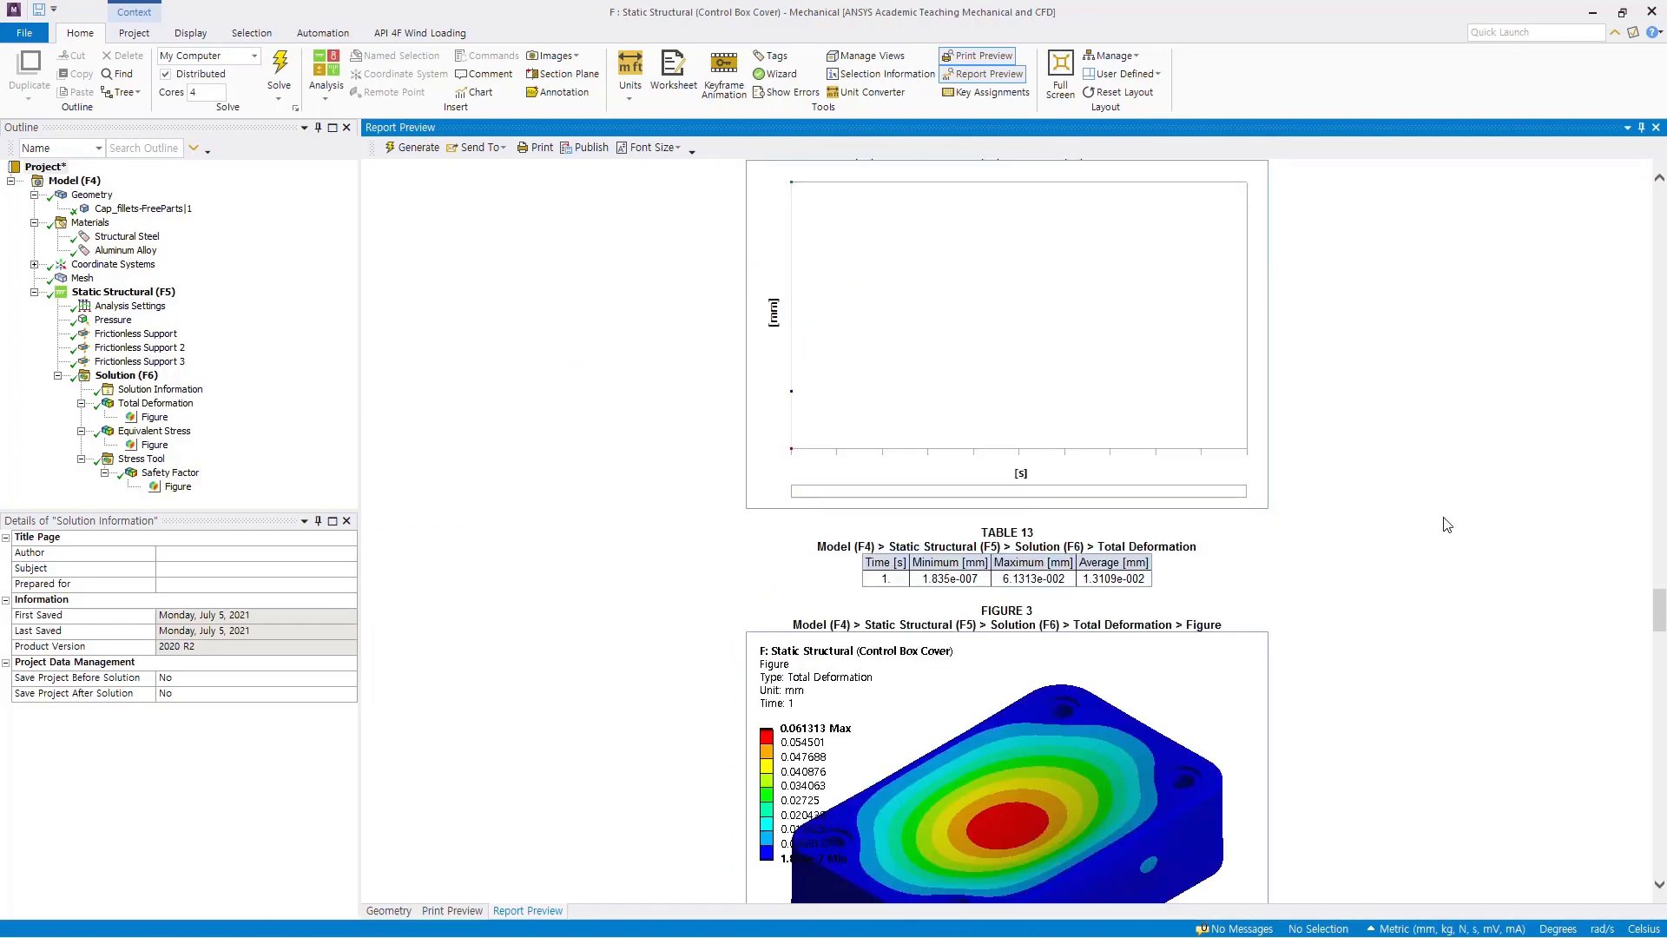
scroll(1447, 525, "down", 10)
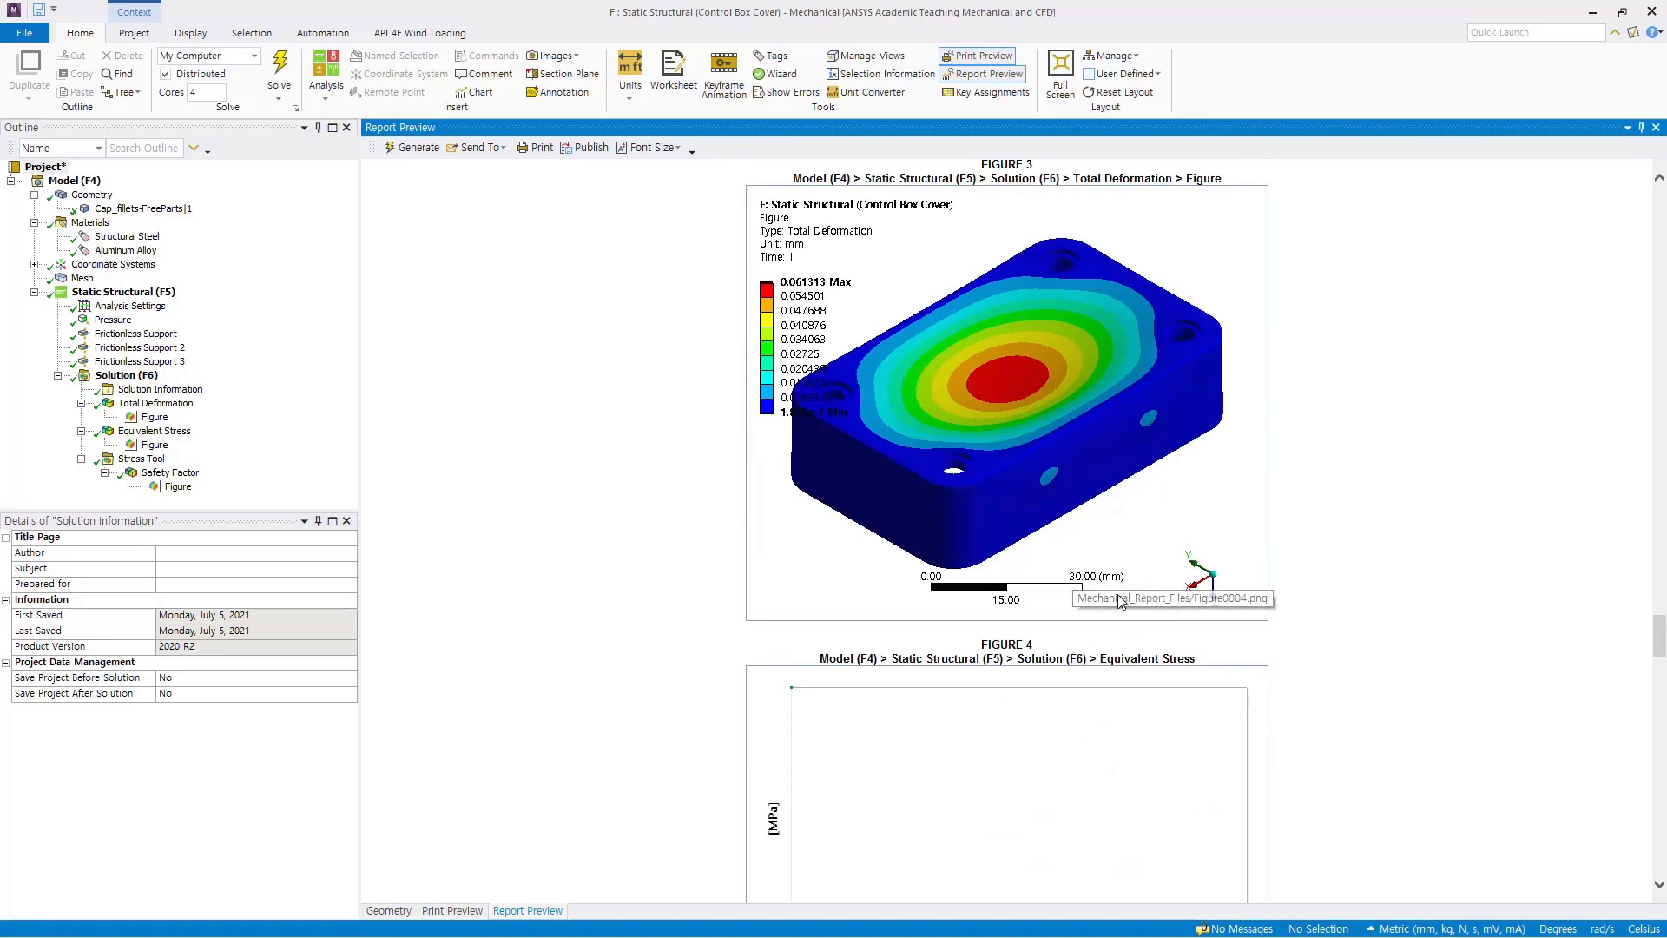
scroll(1110, 506, "down", 20)
scroll(855, 470, "down", 20)
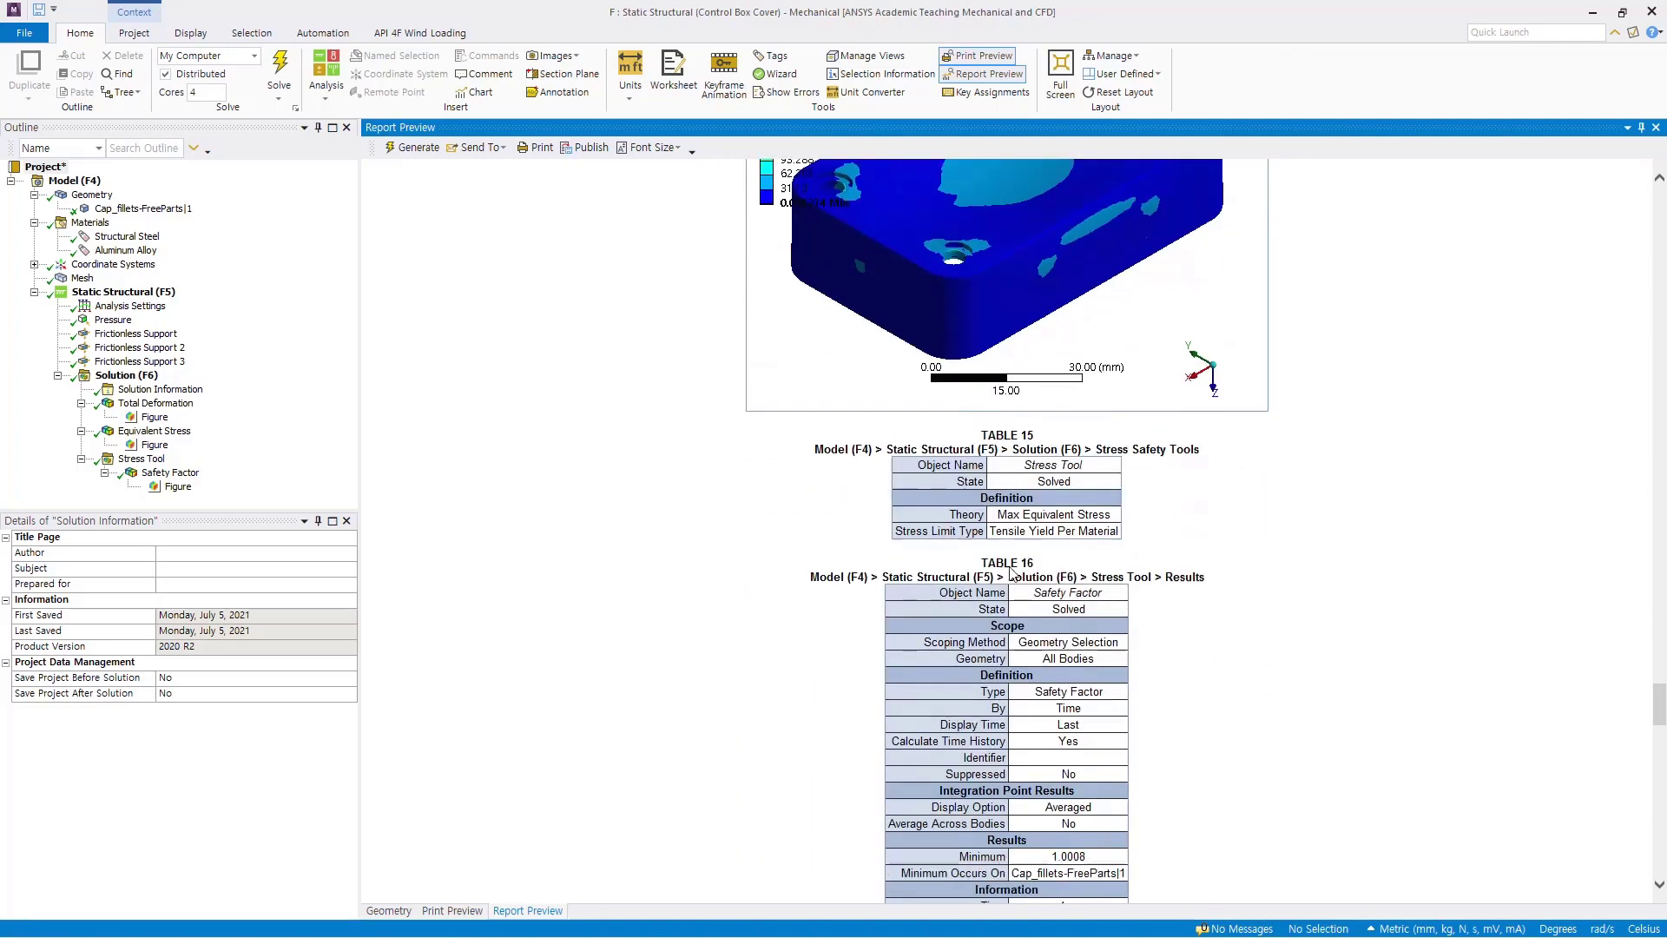
scroll(1211, 612, "down", 20)
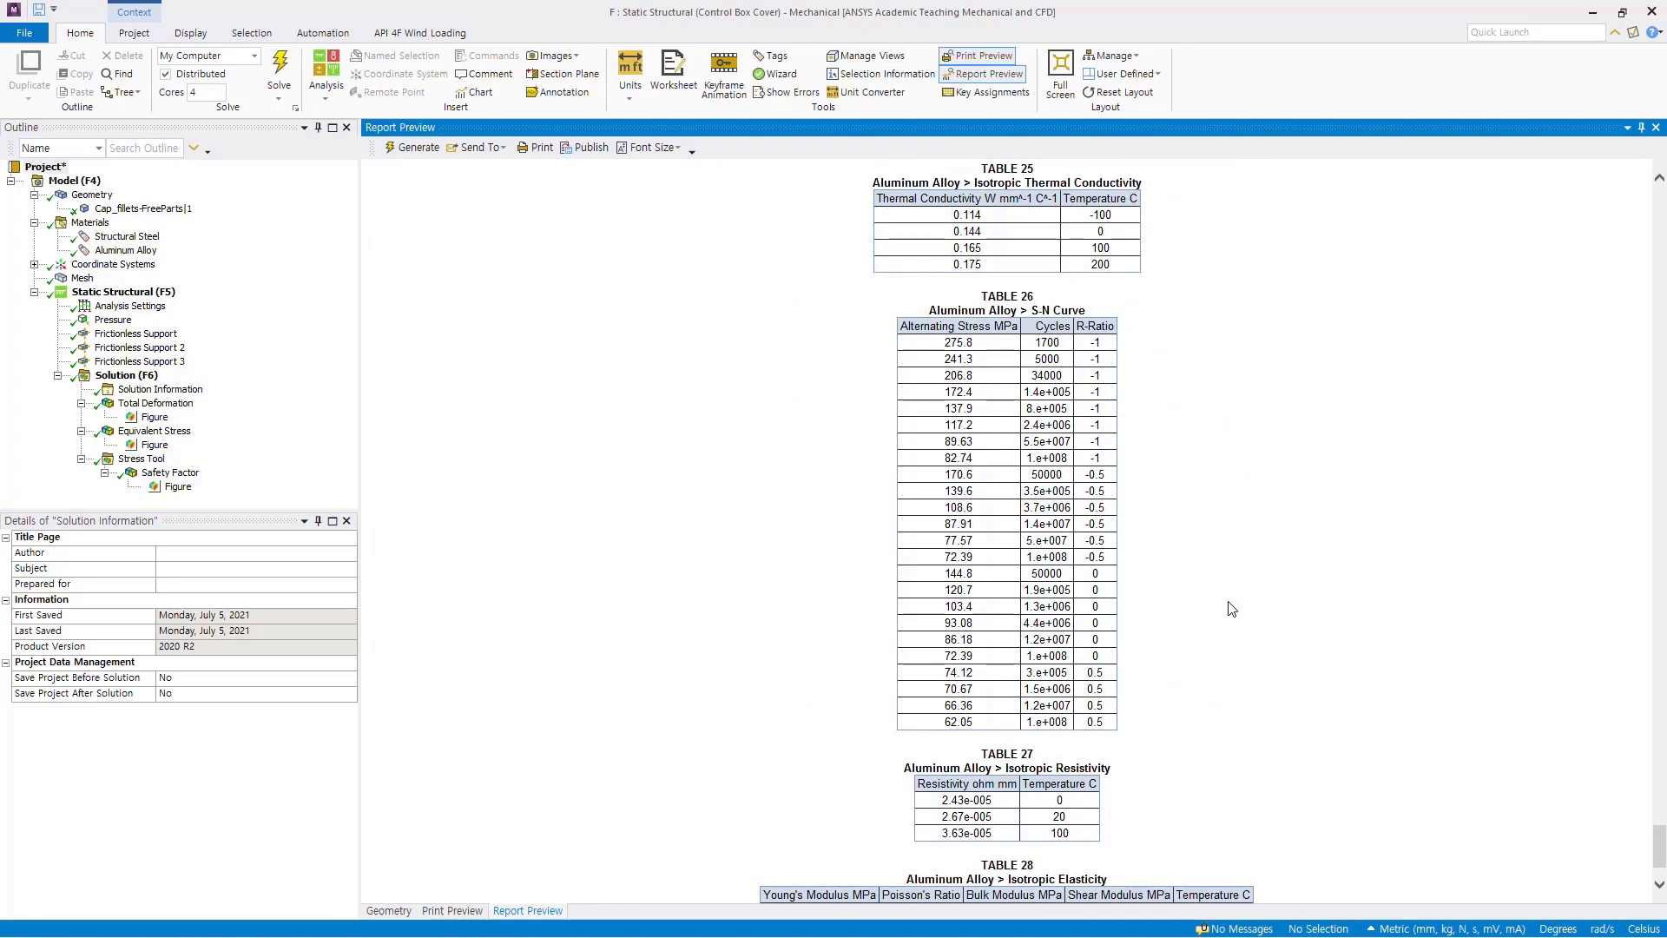
scroll(1231, 615, "down", 3)
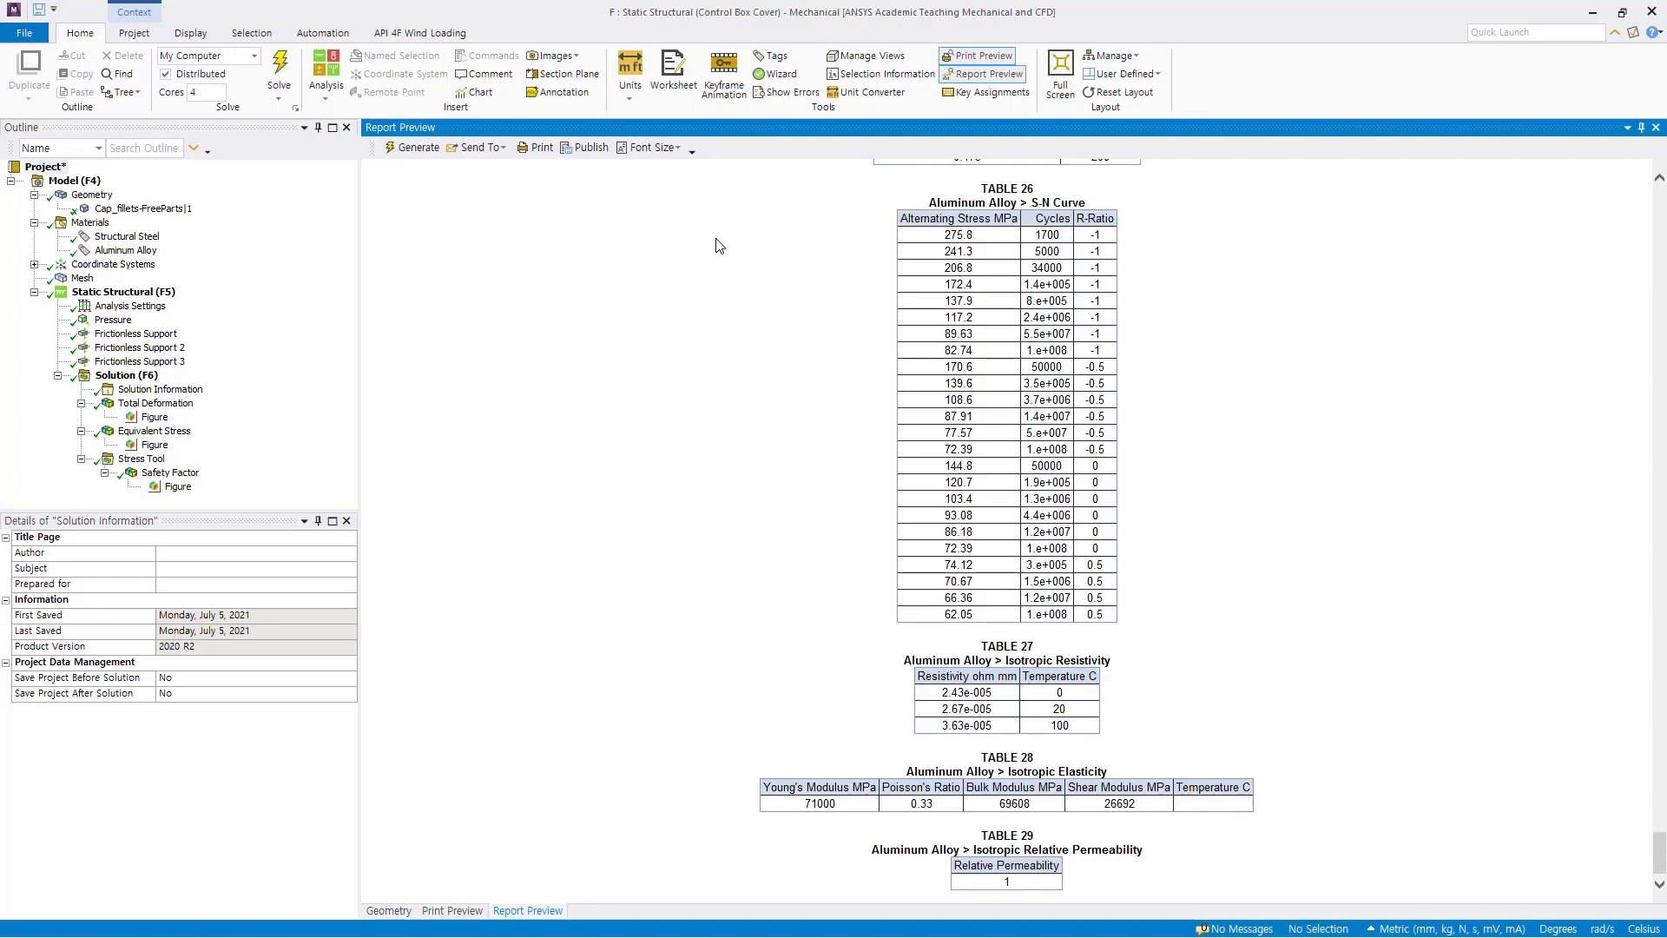
Export the generated report to Word and look through the pages of the resulting document
left_click(503, 148)
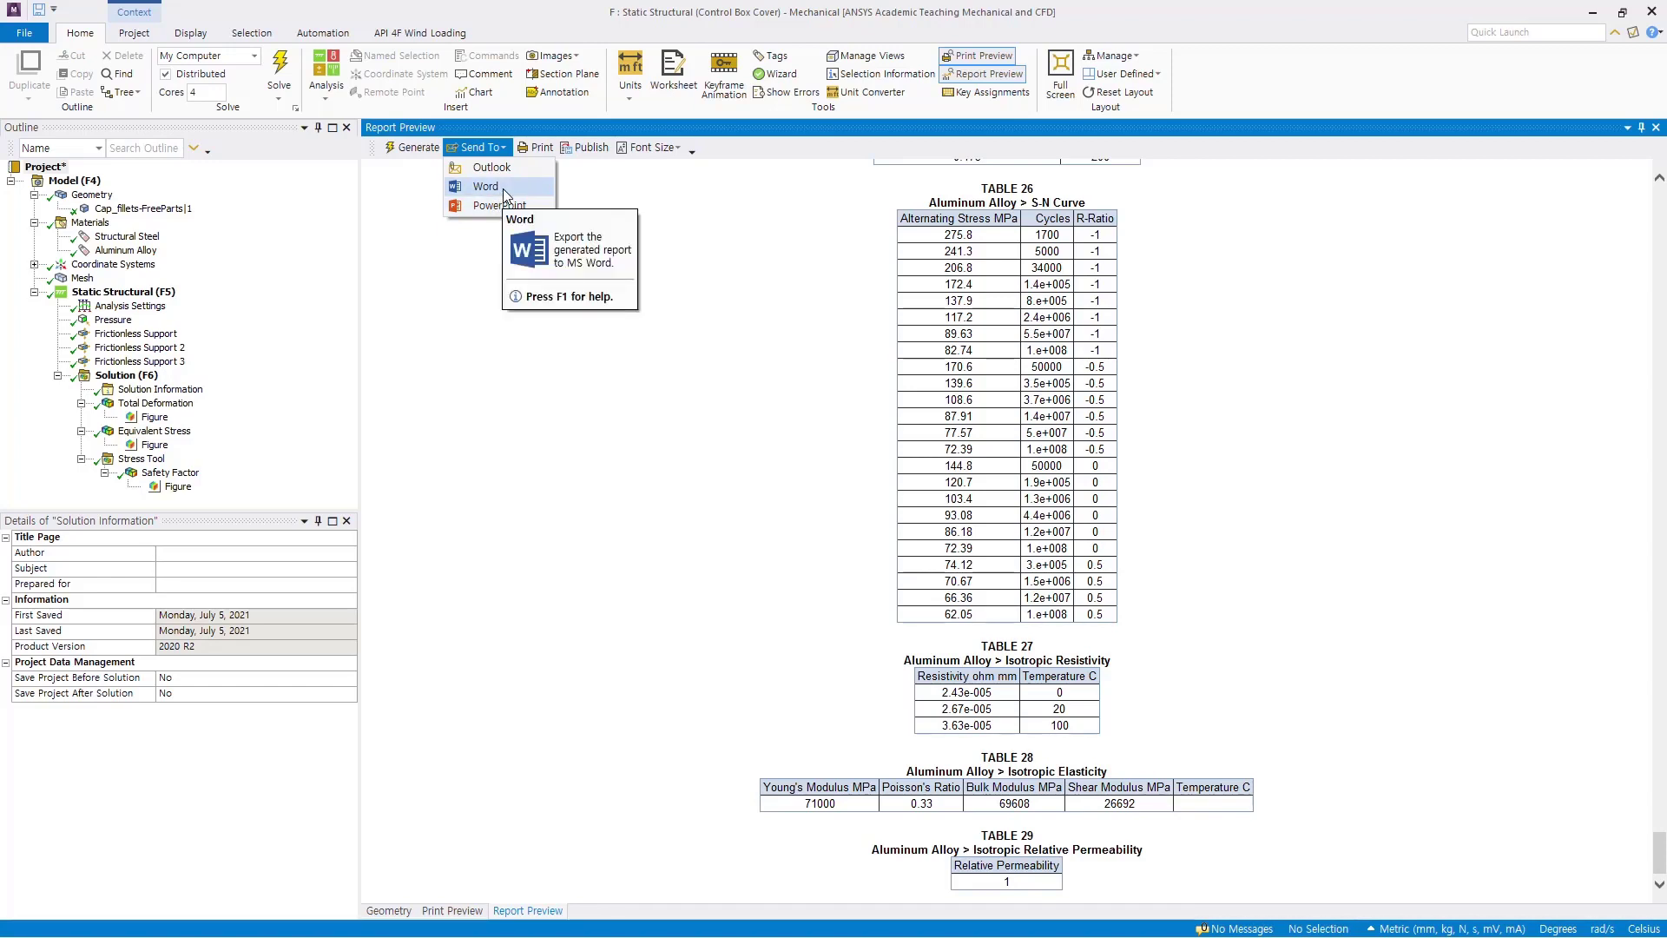
left_click(503, 190)
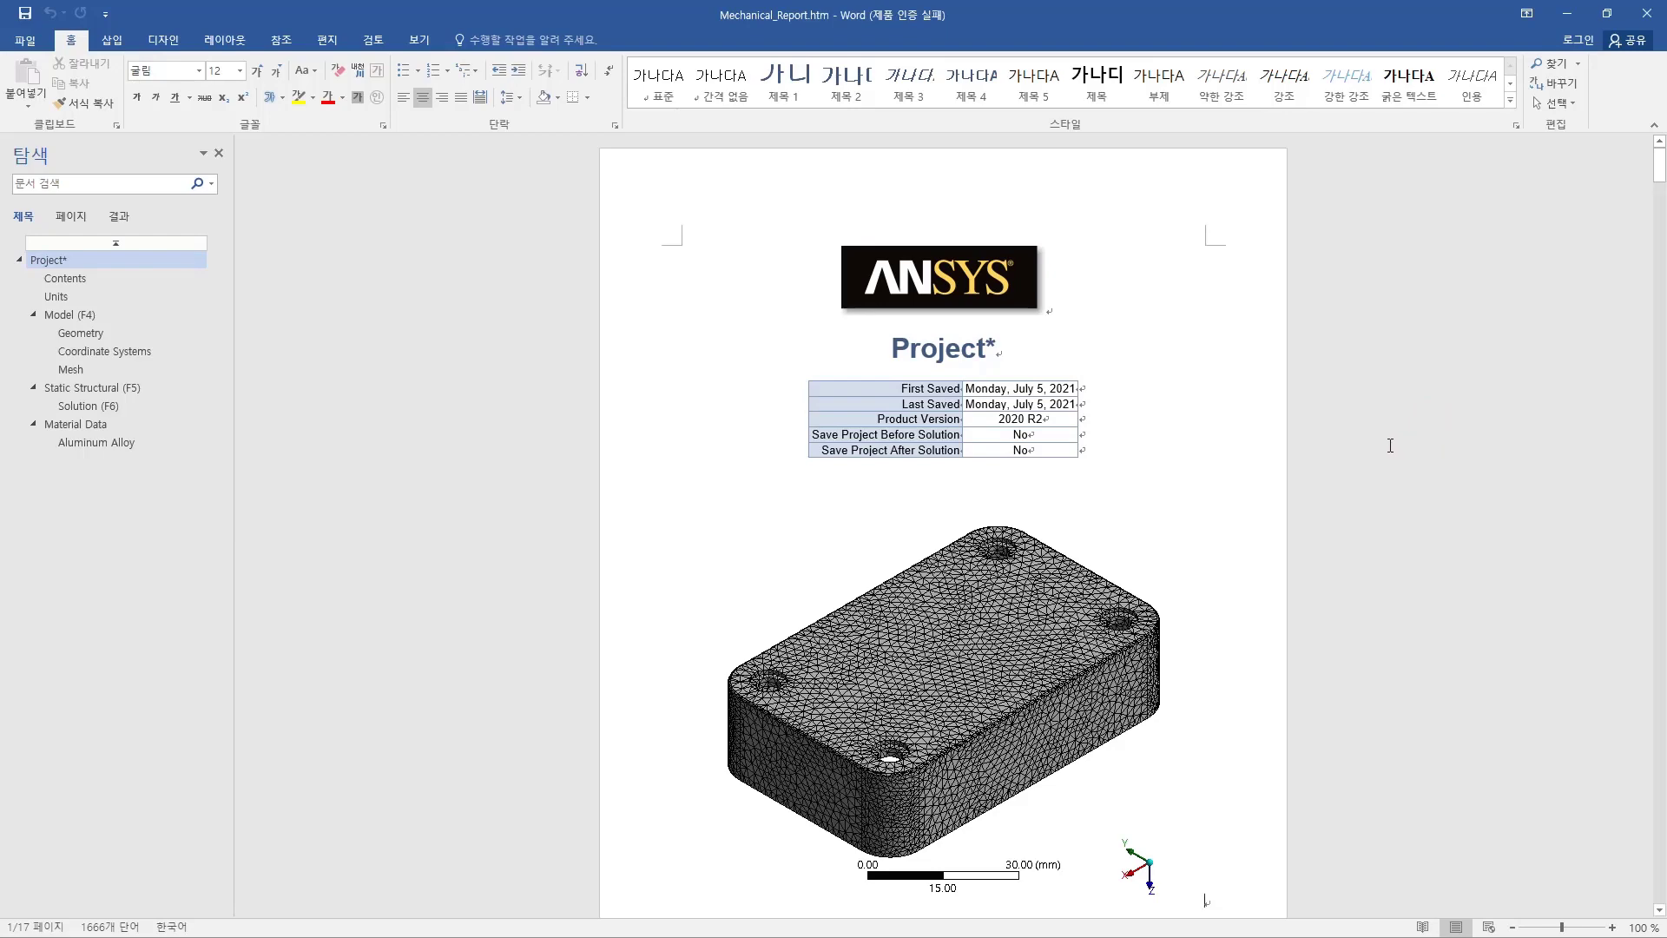
scroll(1390, 446, "down", 15)
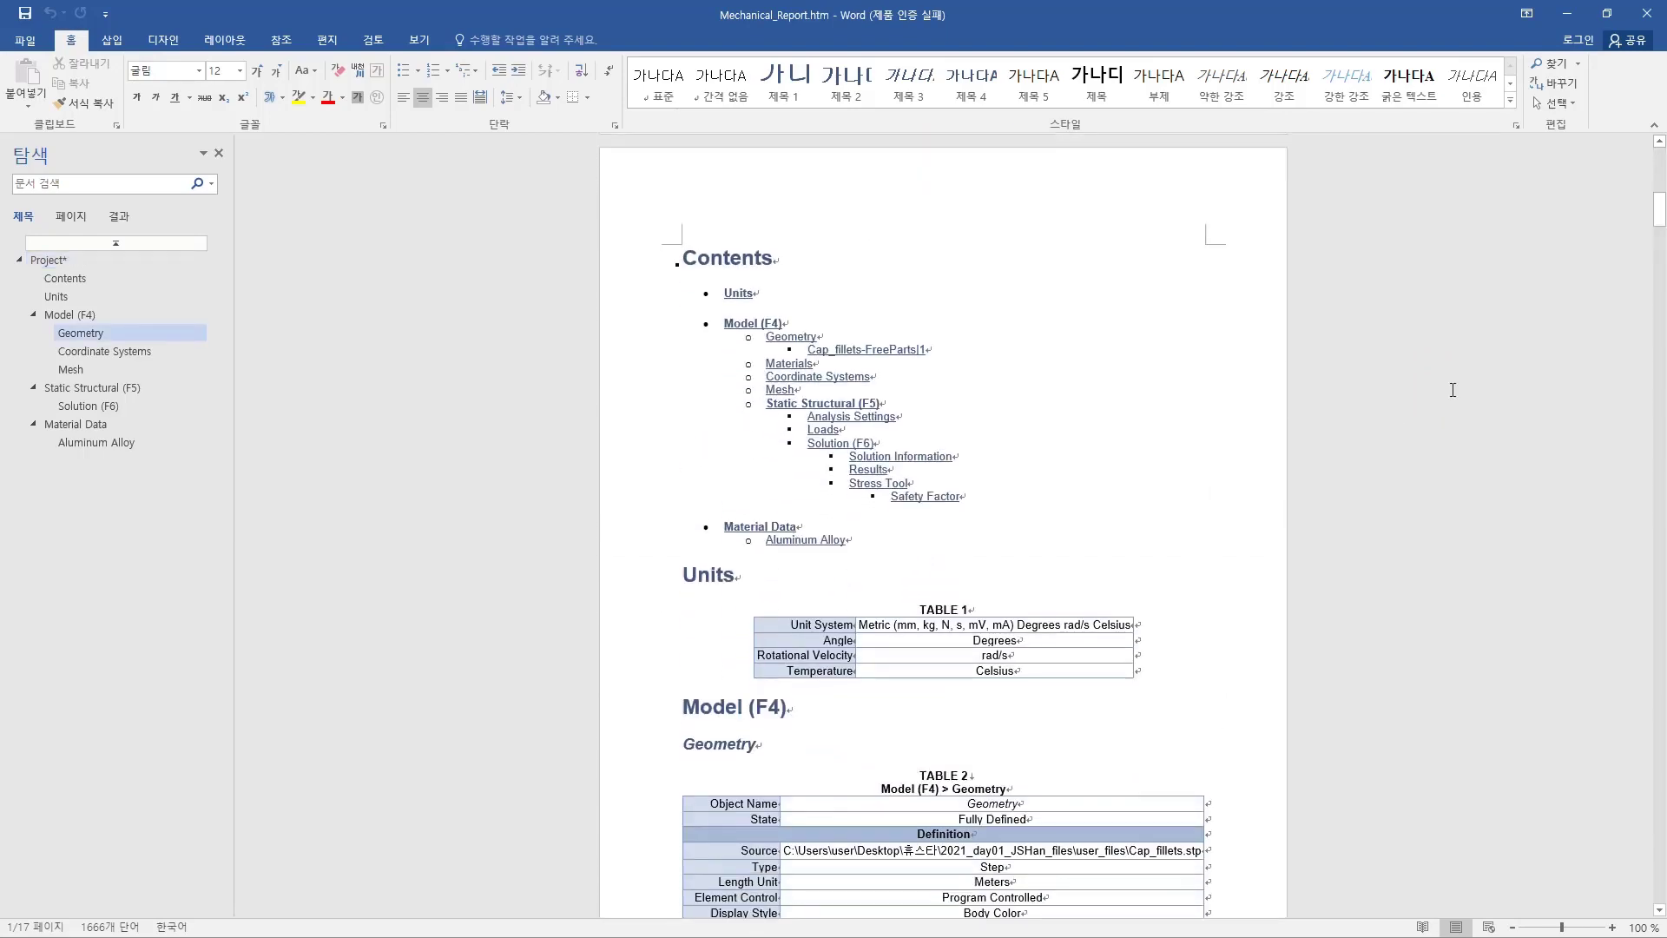
left_click_drag(1649, 209, 1660, 720)
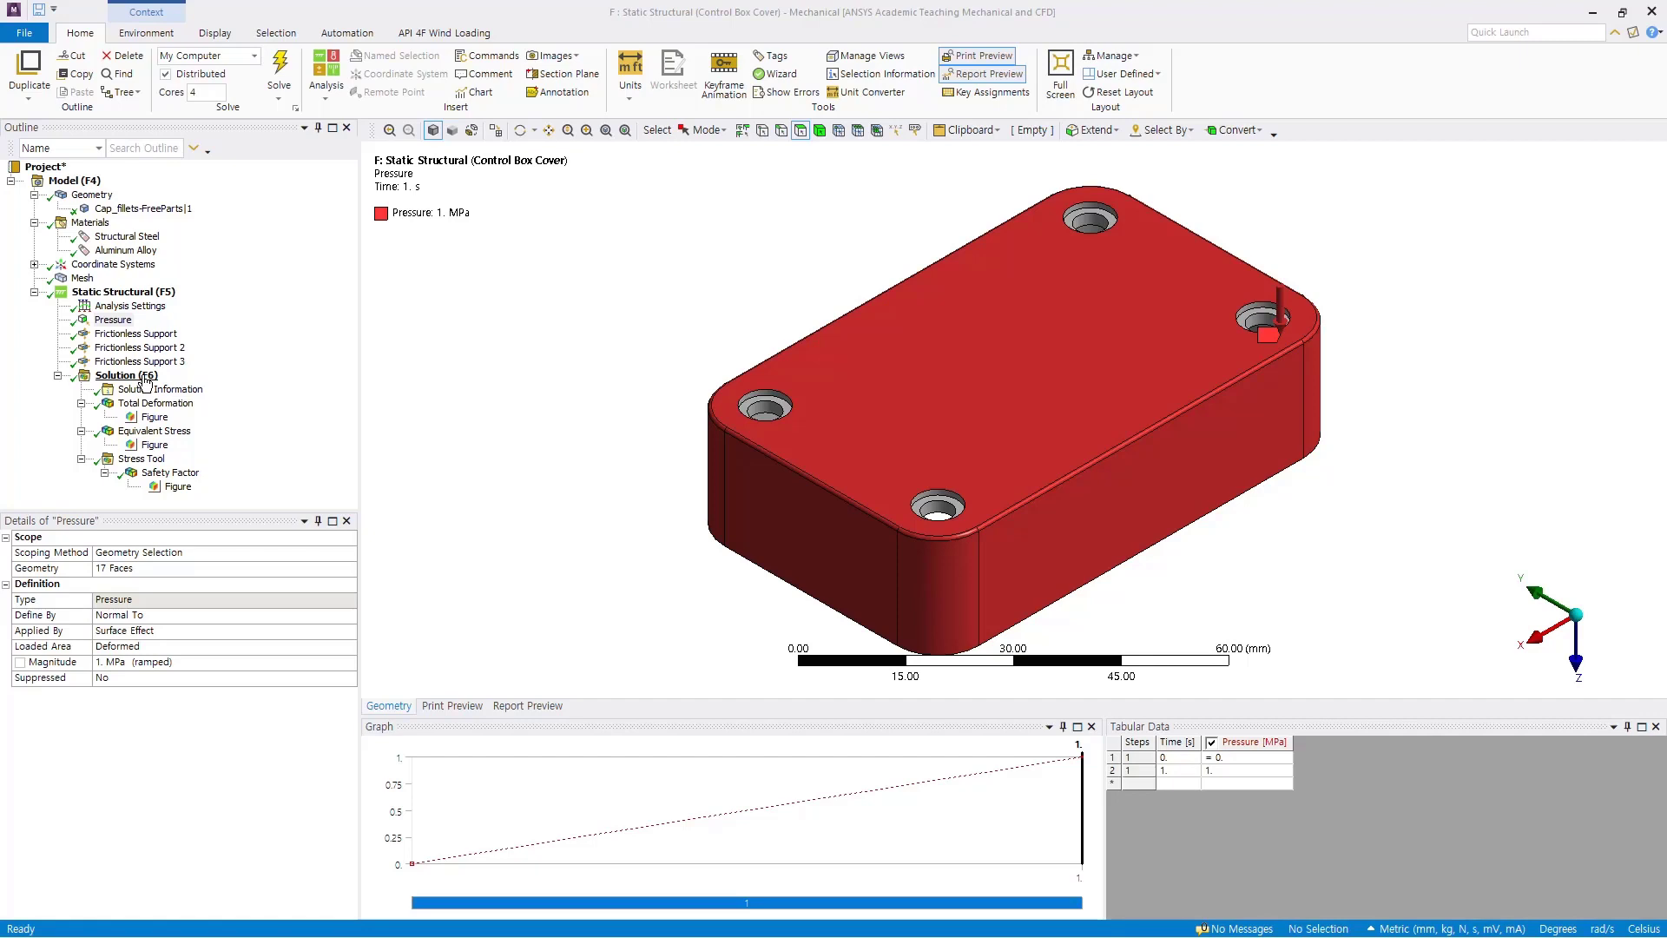
Insert a Figure of the current view under the Pressure load and another under the first Frictionless Support
left_click(113, 320)
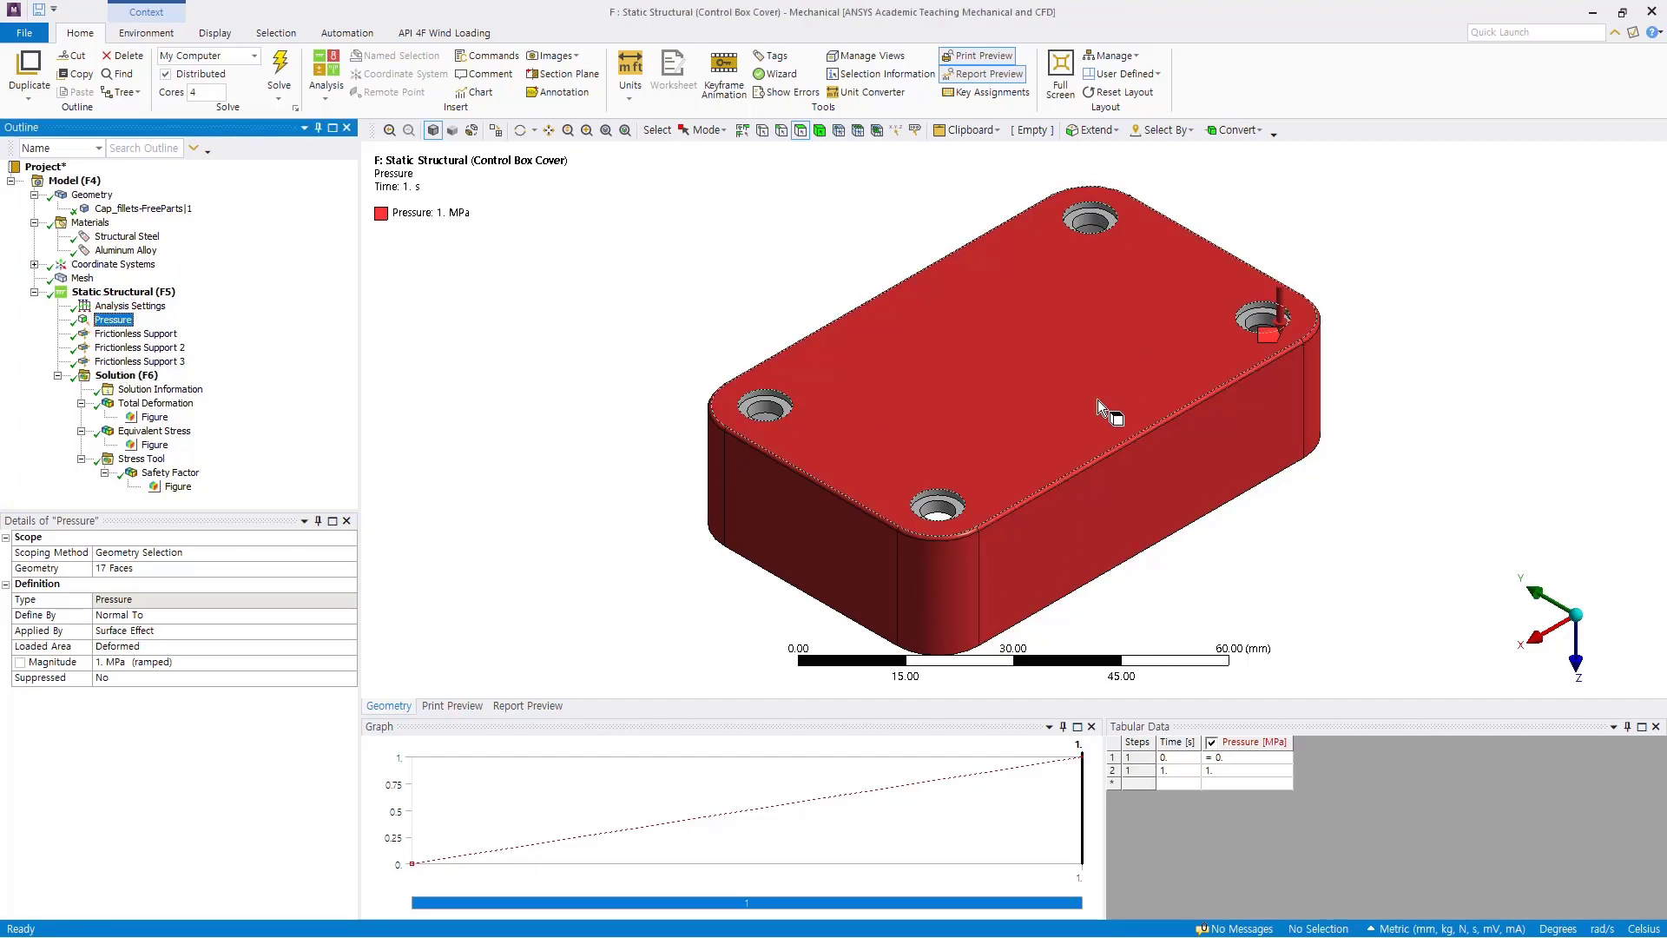
left_click(554, 56)
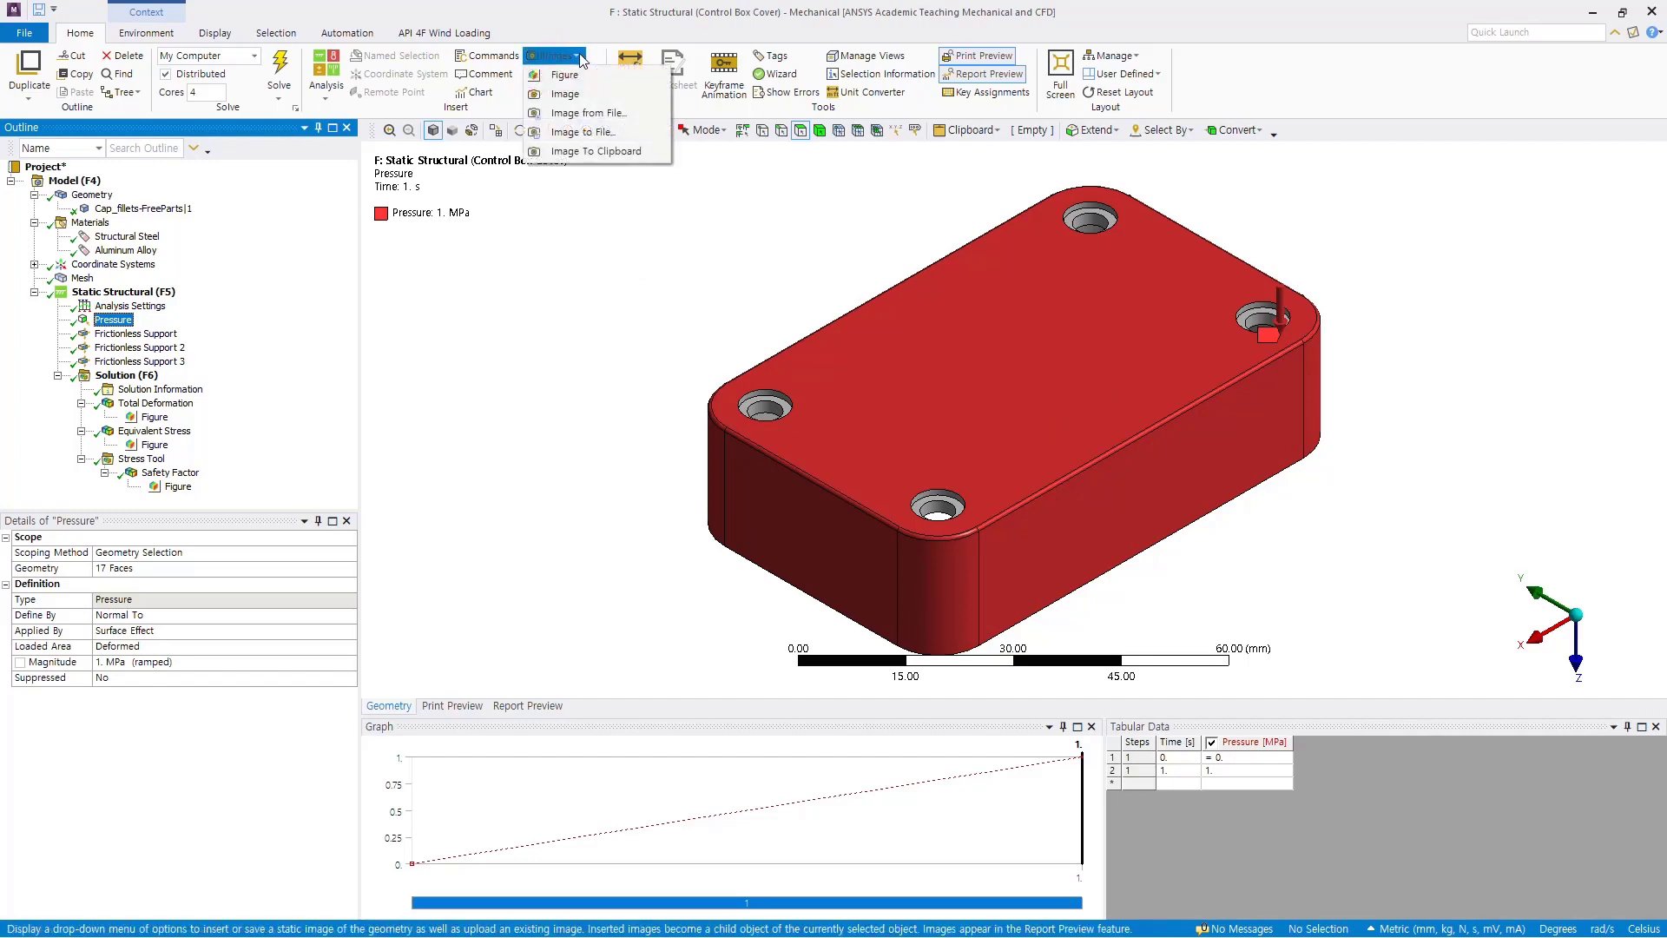
left_click(571, 76)
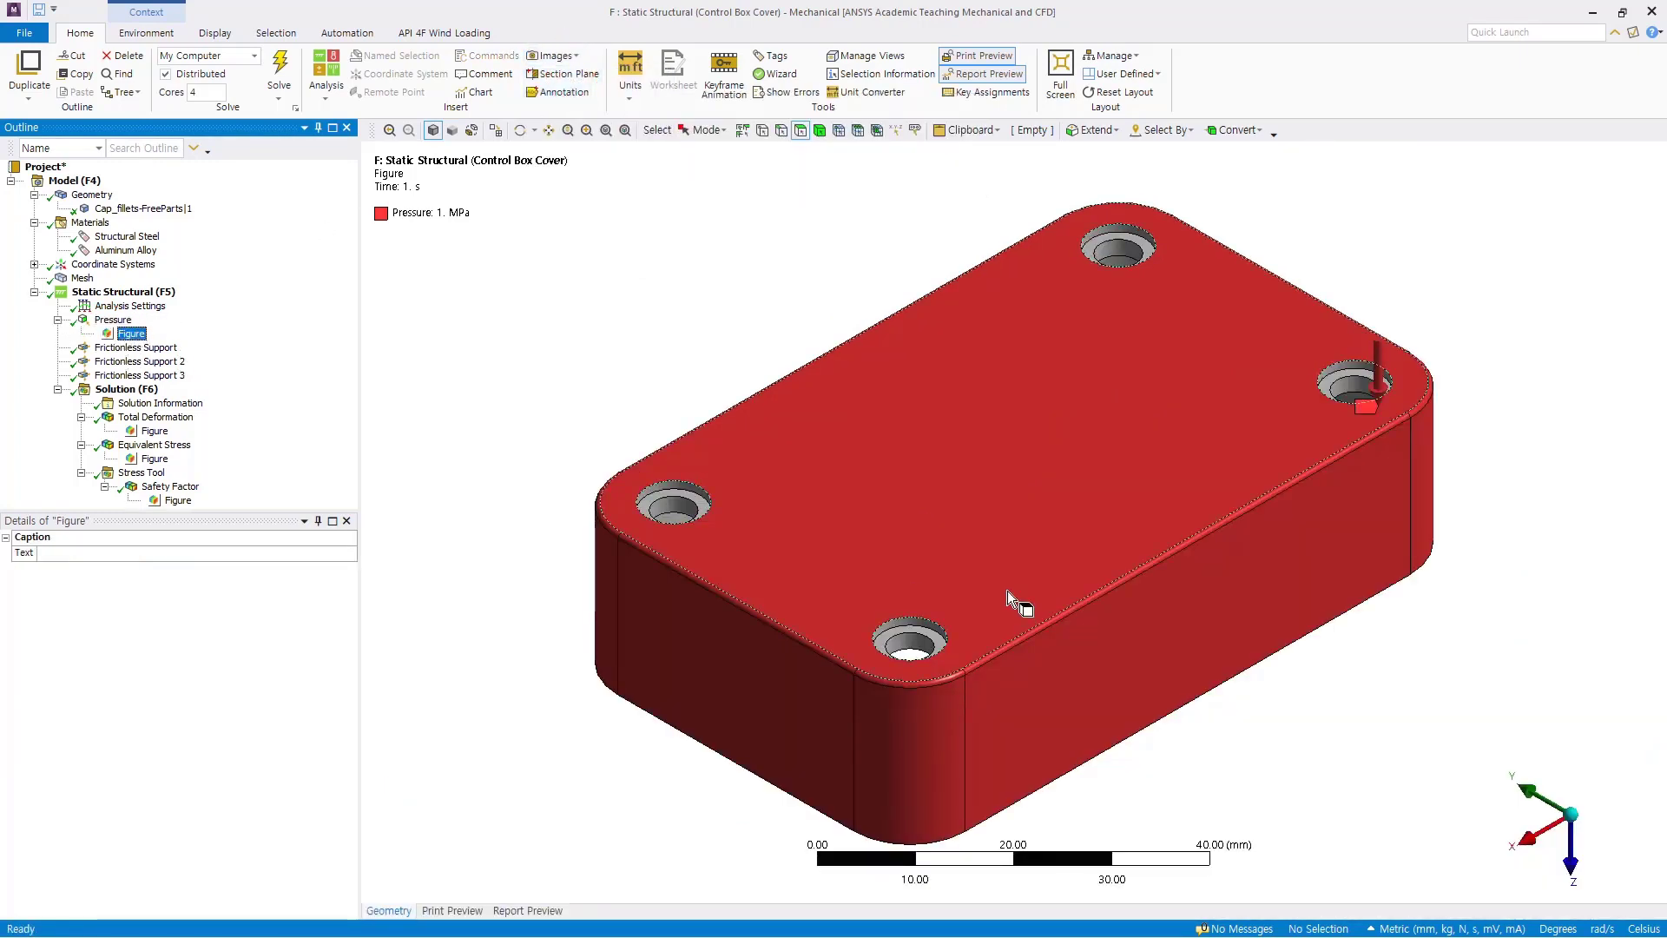
left_click(167, 349)
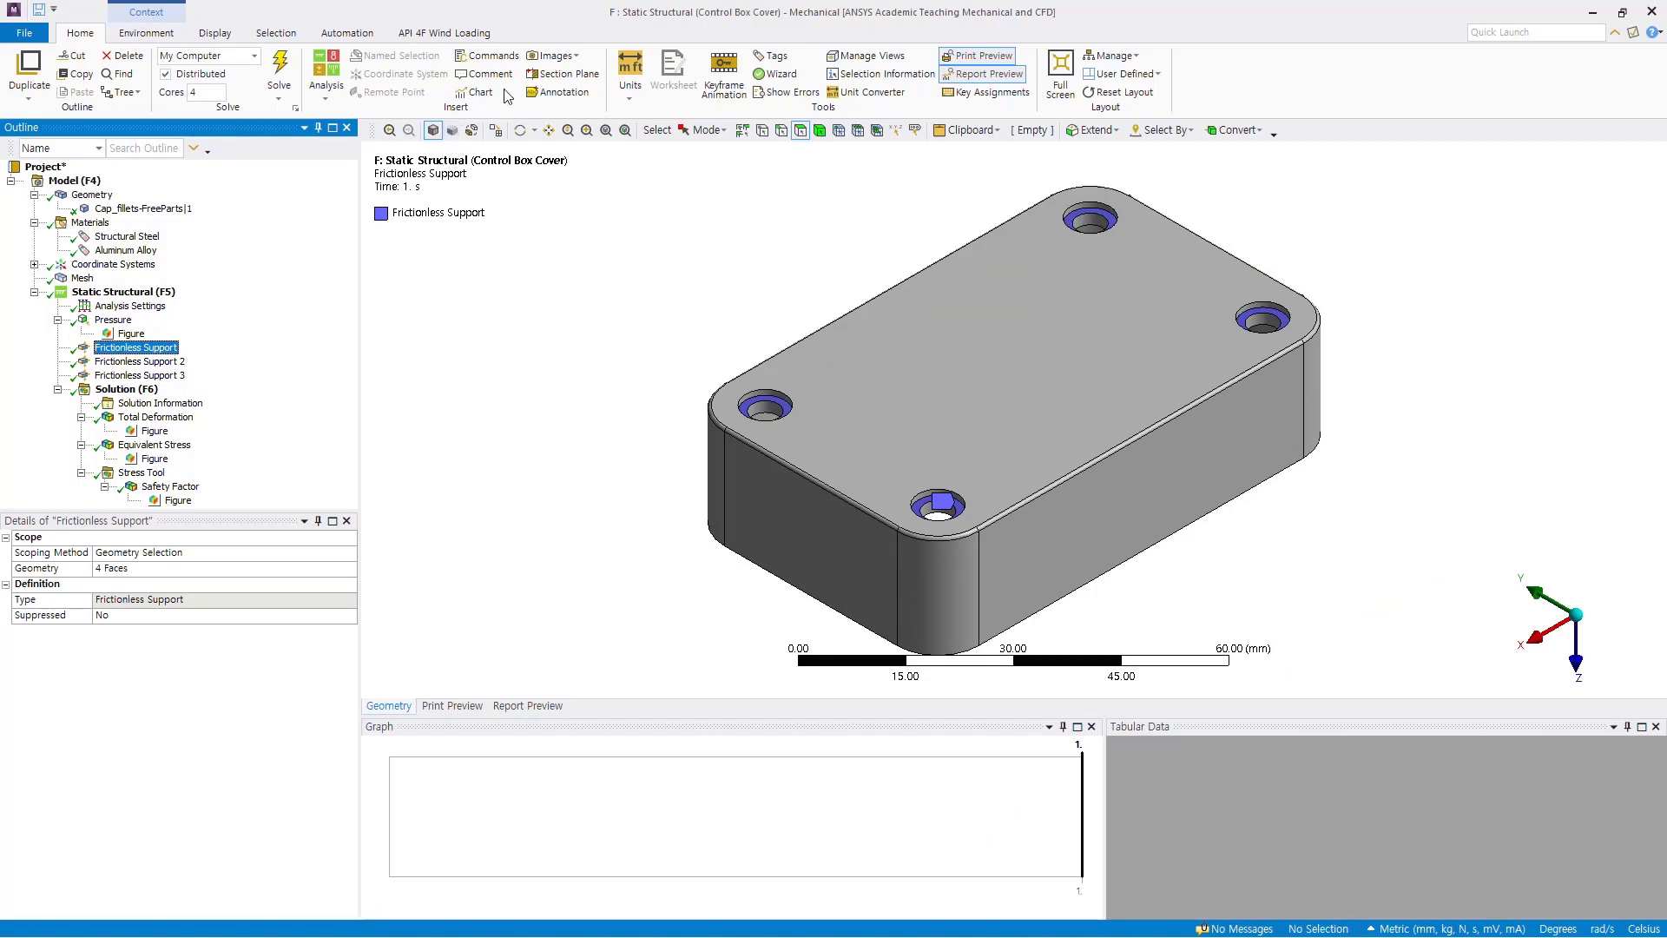
left_click(553, 55)
left_click(563, 77)
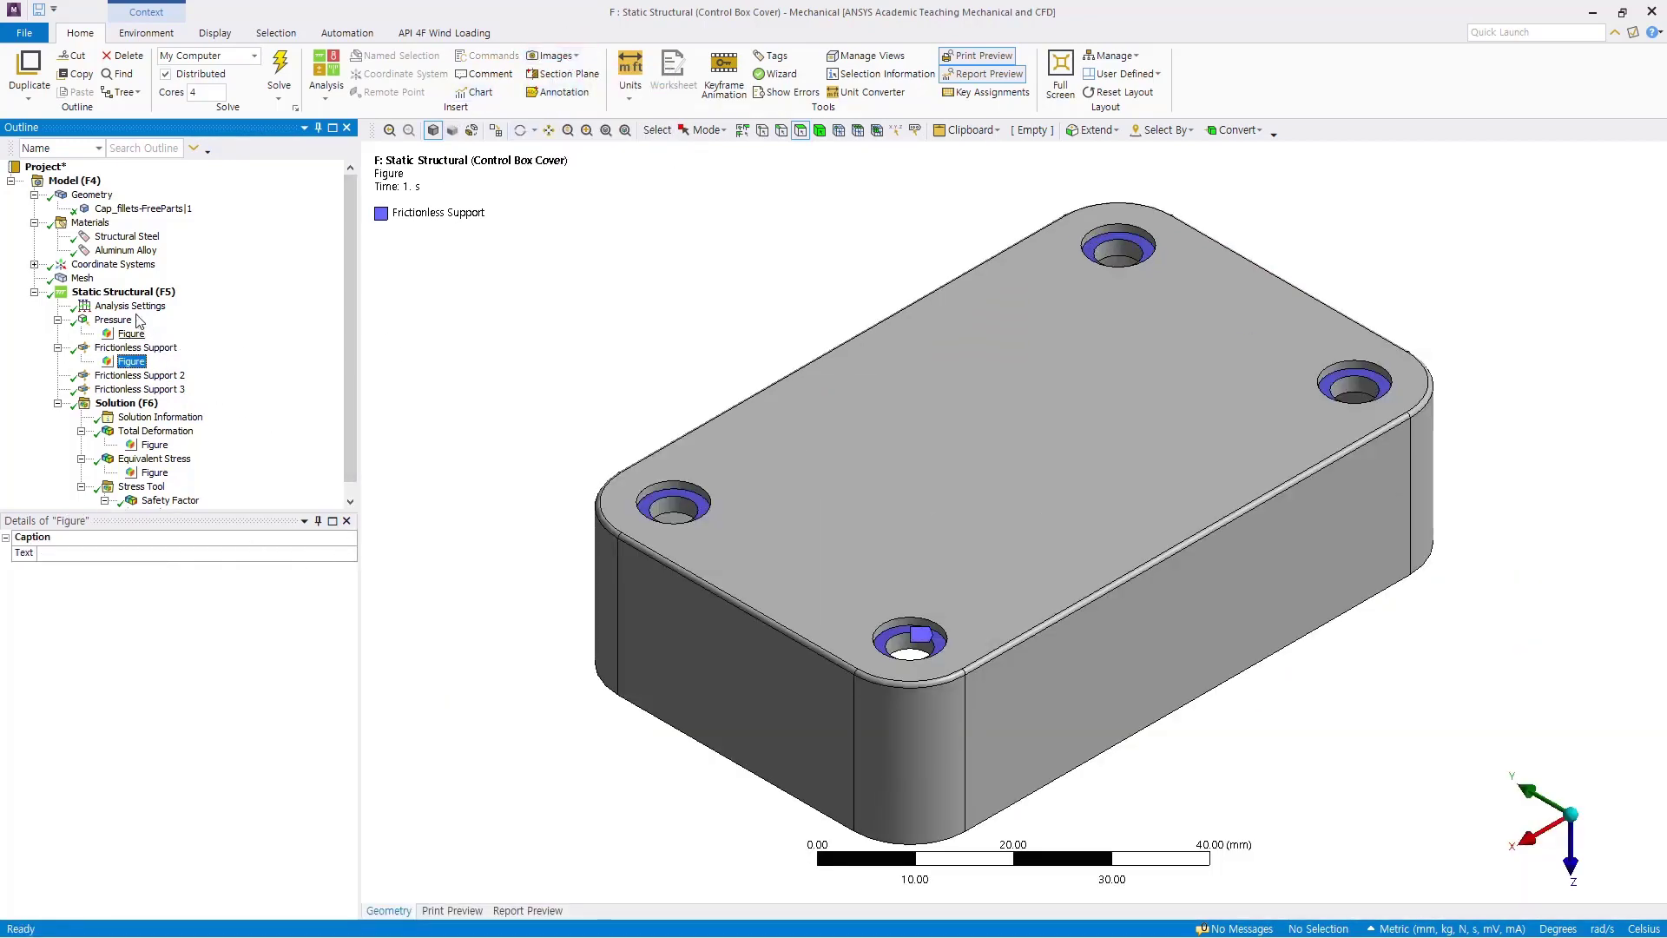
Insert a Figure of the meshed cover under the Mesh object
left_click(83, 277)
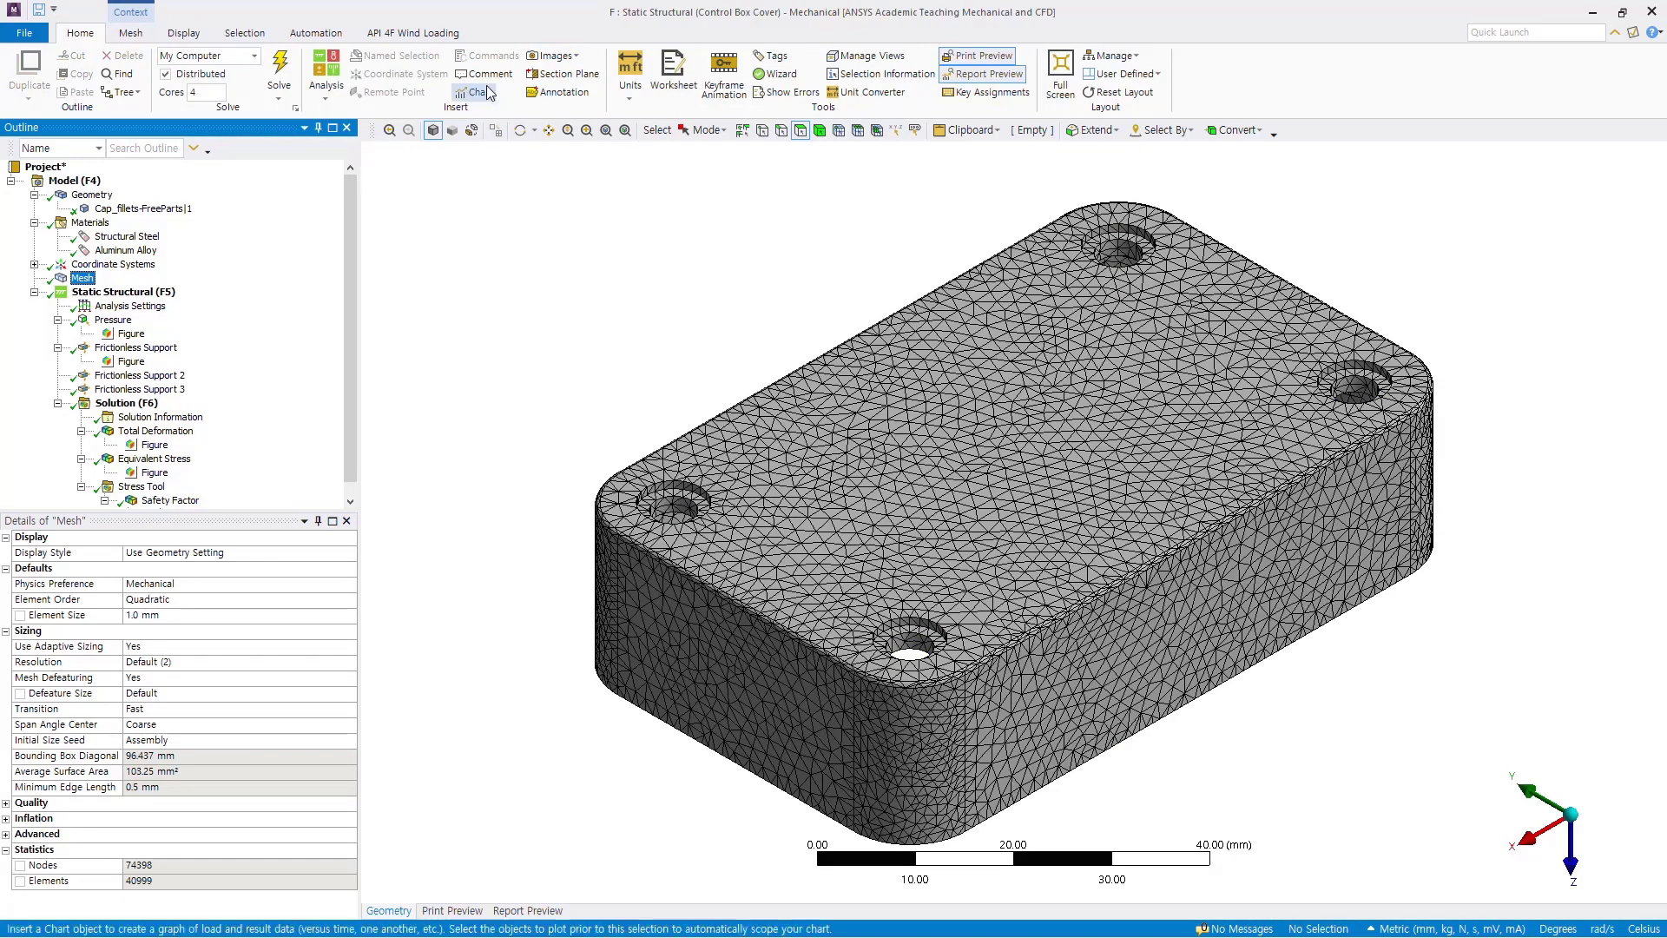
left_click(565, 57)
left_click(564, 75)
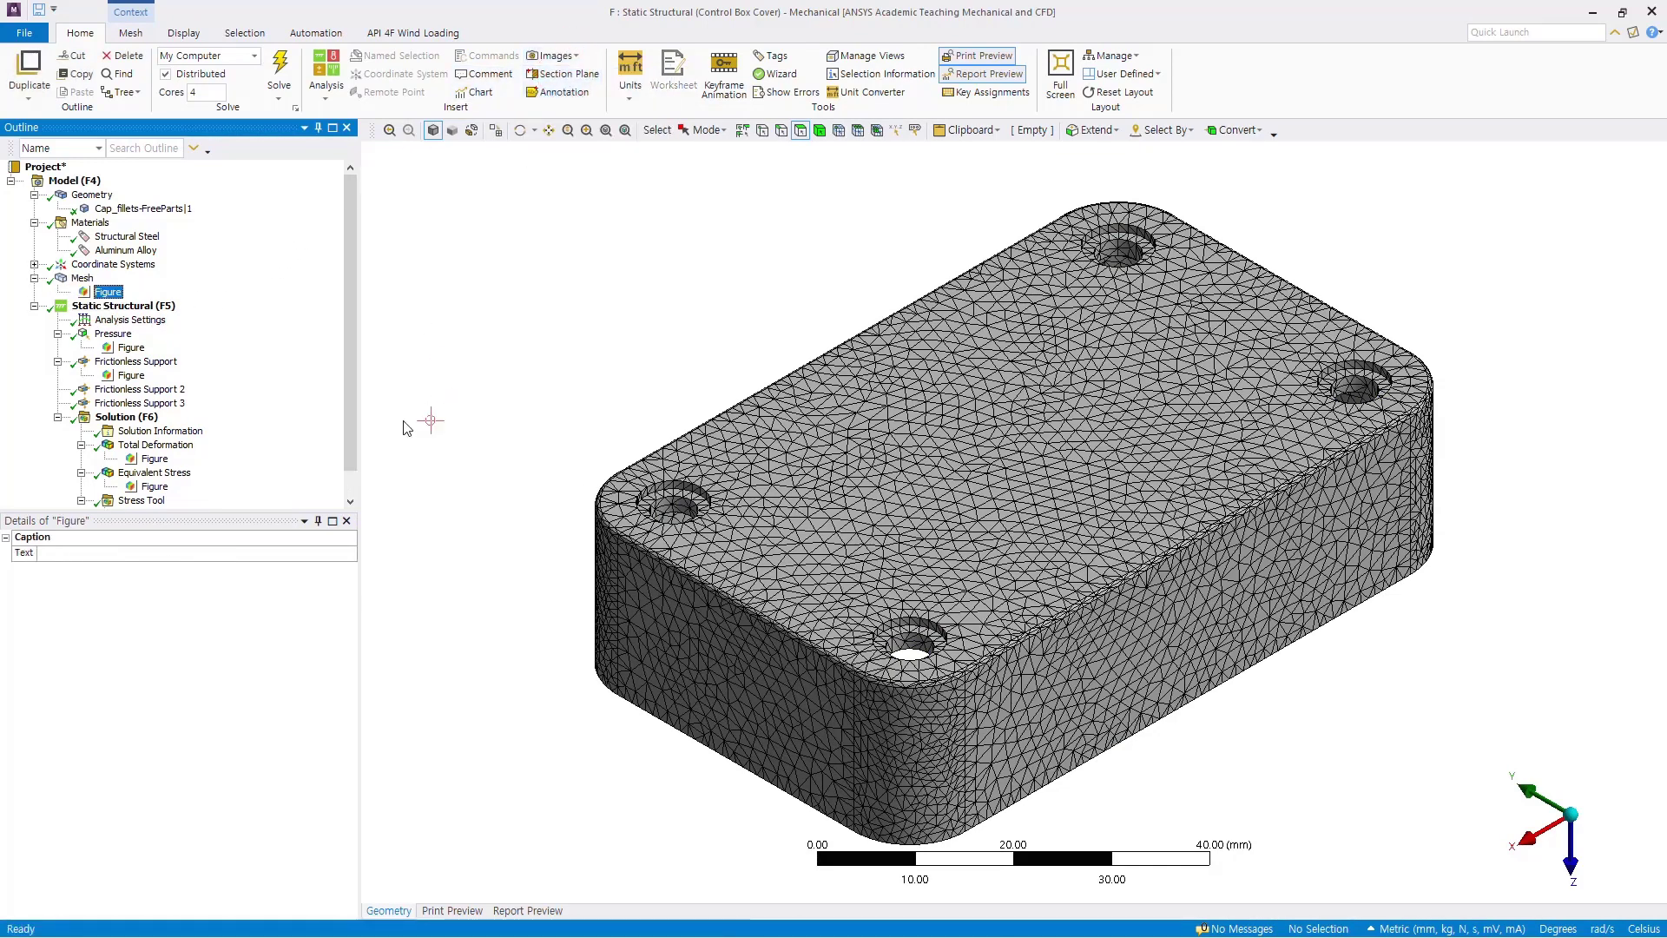
left_click(108, 292)
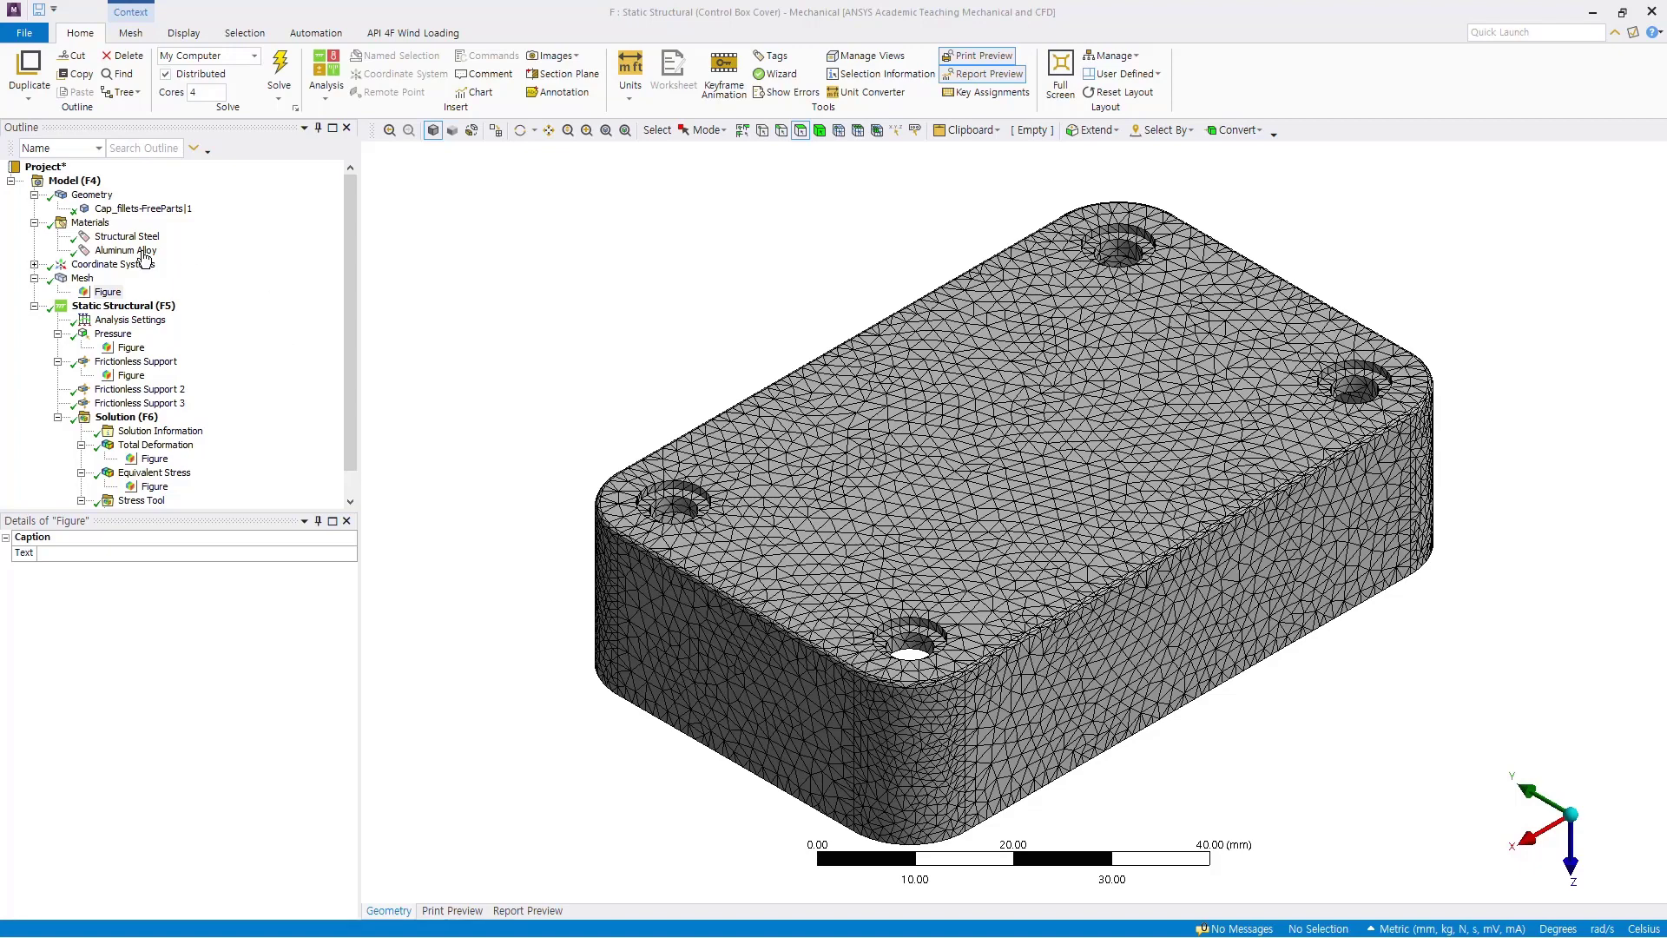
Examine the mesh on the cover's underside, especially where an inner rib meets the side wall, and restore the fitted isometric view
left_click(83, 278)
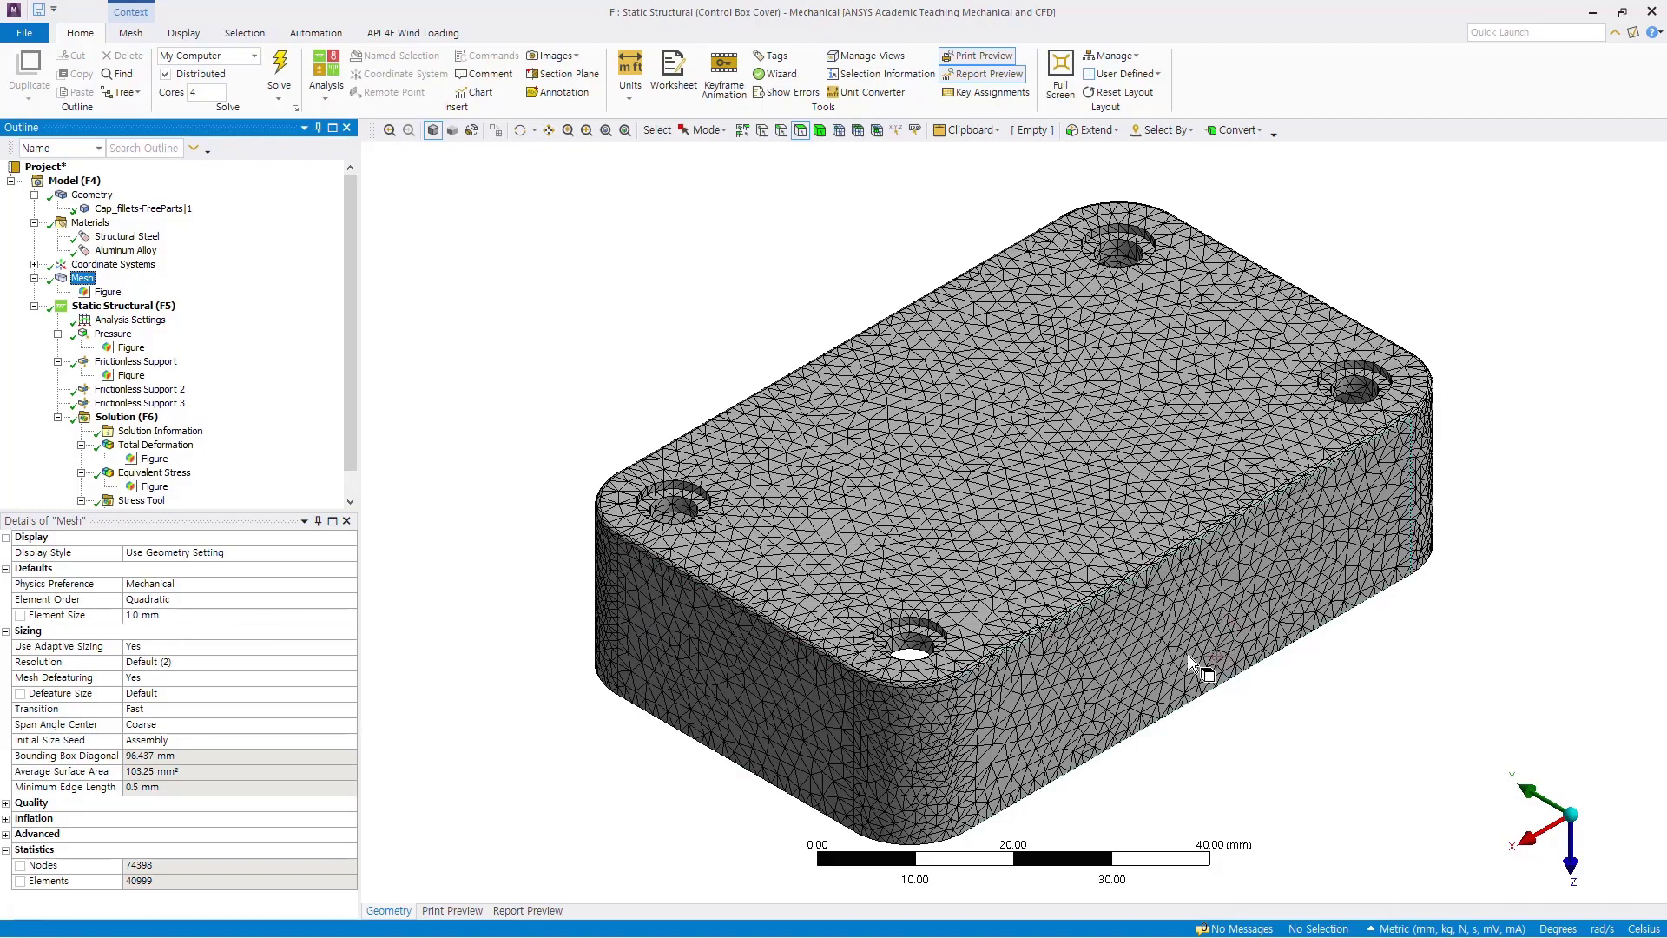
middle_click_drag(1190, 655, 1042, 508)
scroll(1092, 441, "down", 2)
scroll(1092, 441, "up", 5)
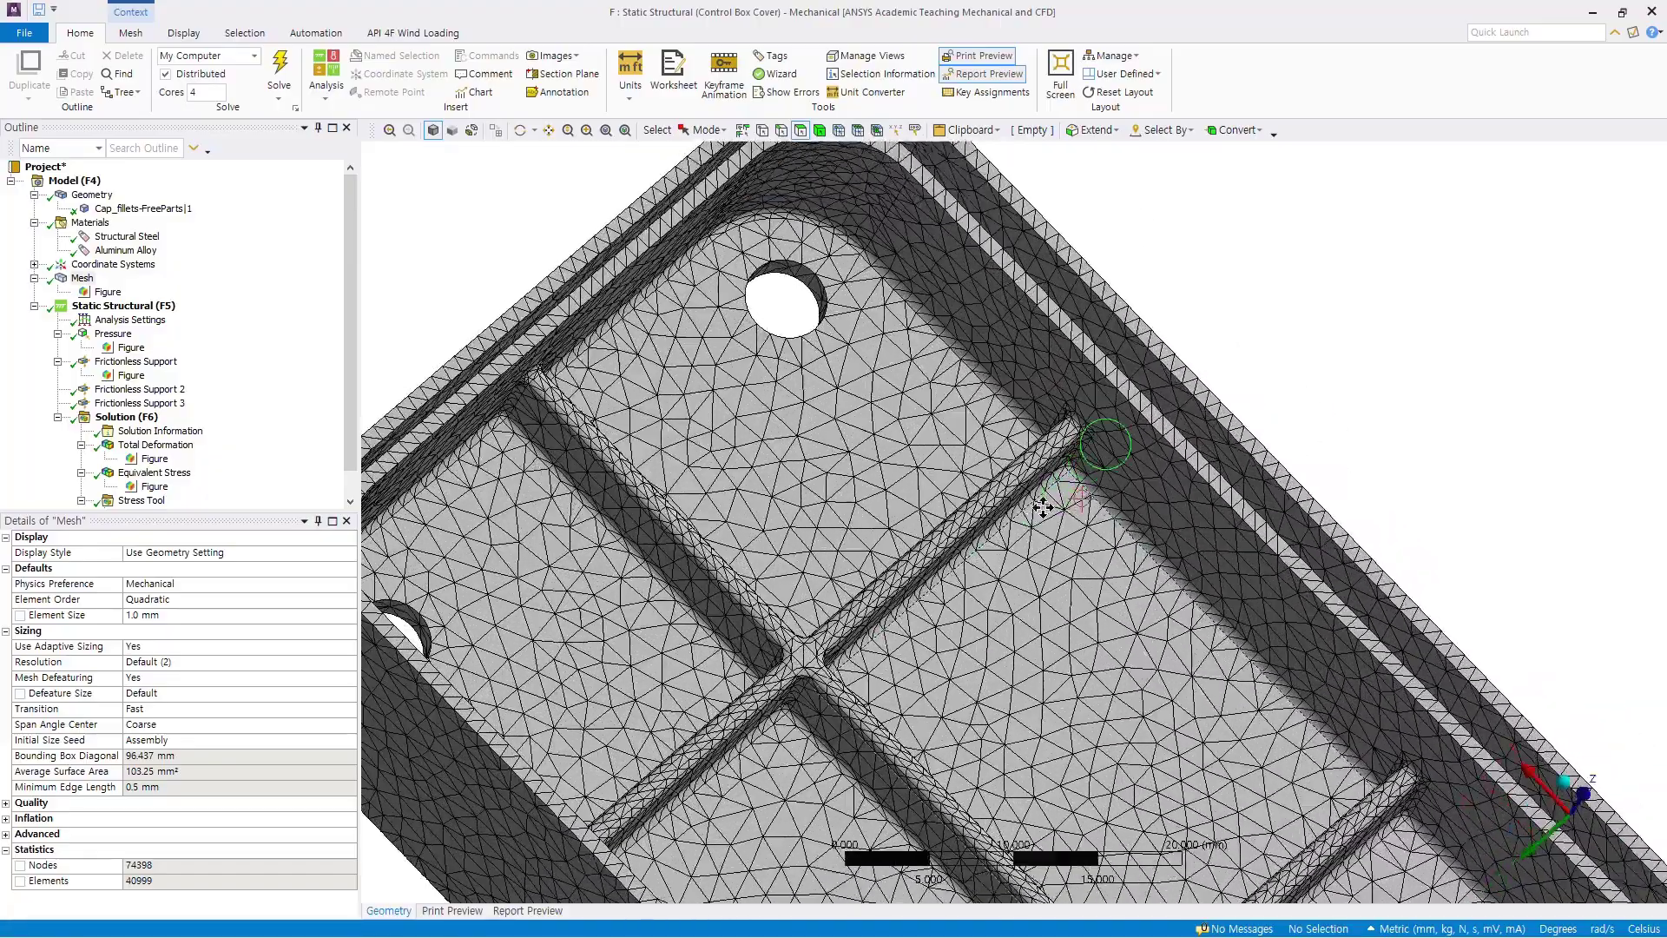
scroll(1046, 503, "up", 5)
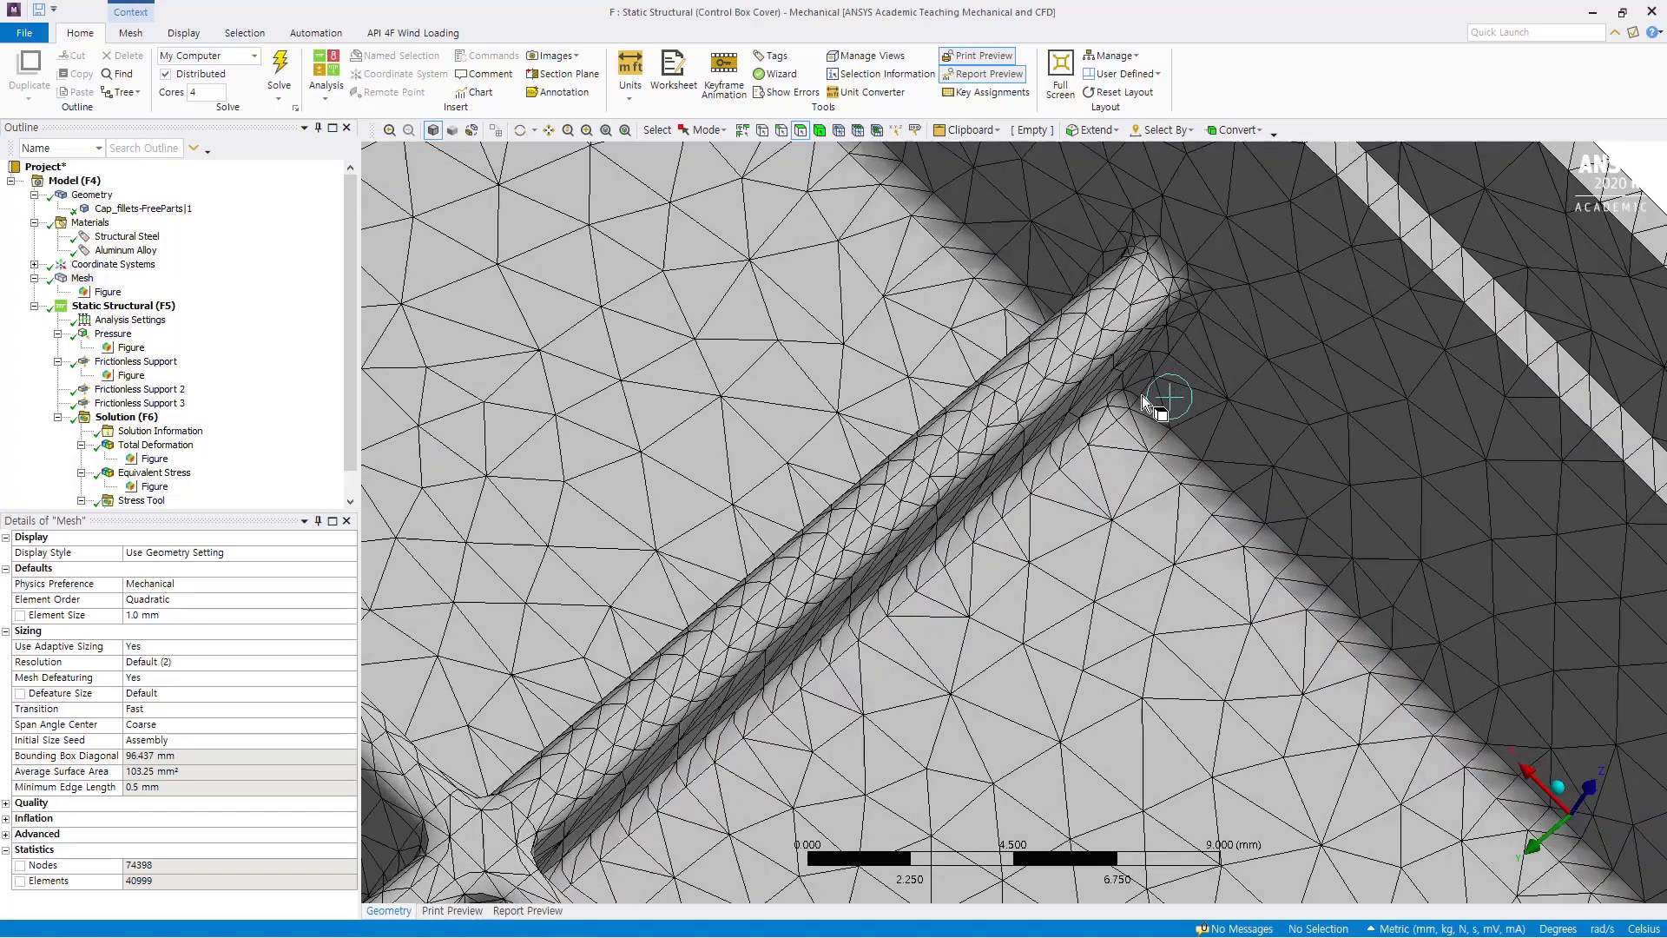
middle_click_drag(1176, 347, 1019, 506, "ctrl")
scroll(1019, 504, "up", 1)
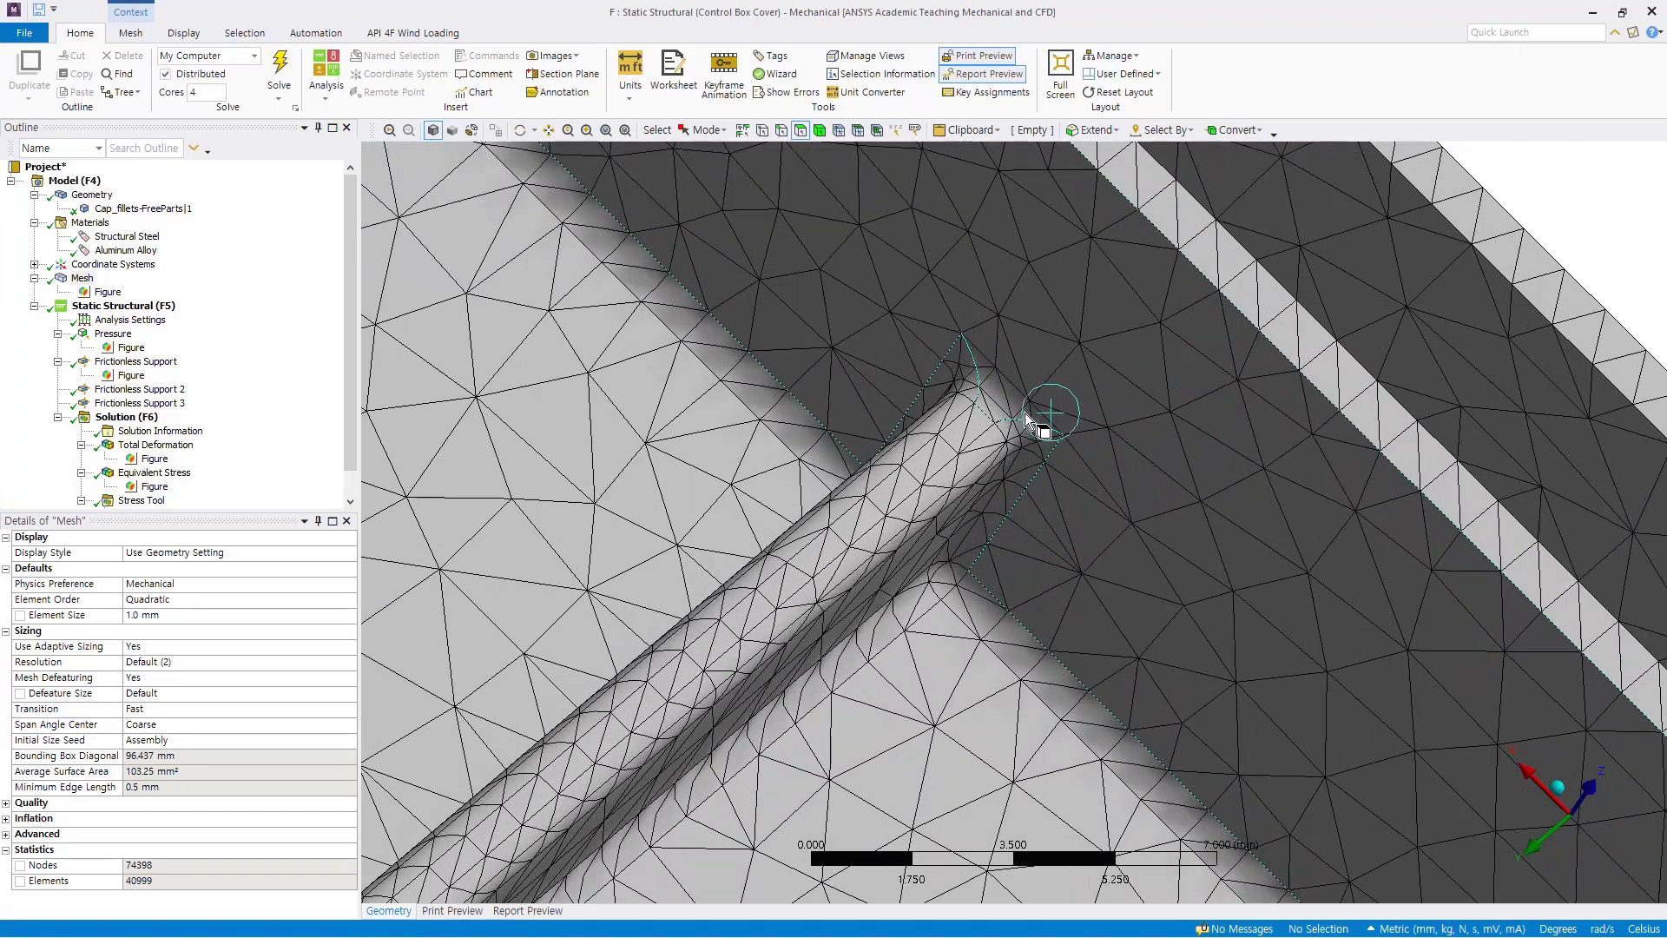
scroll(1035, 528, "down", 1)
scroll(1032, 532, "down", 5)
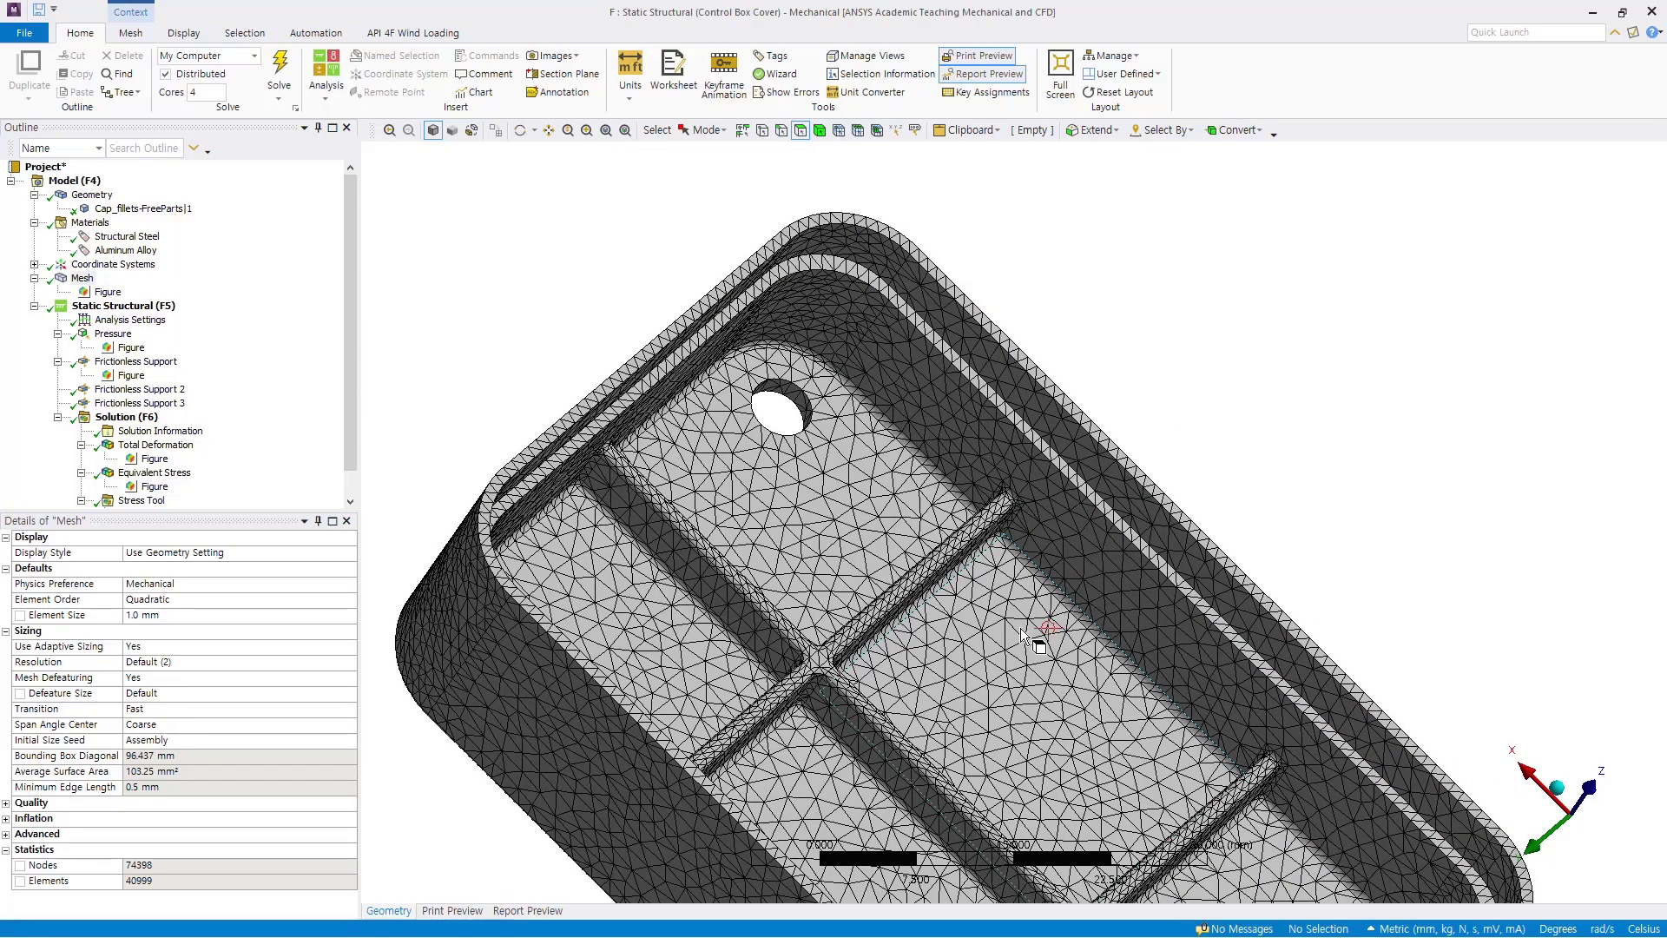
middle_click_drag(1026, 620, 846, 754)
left_click(1581, 754)
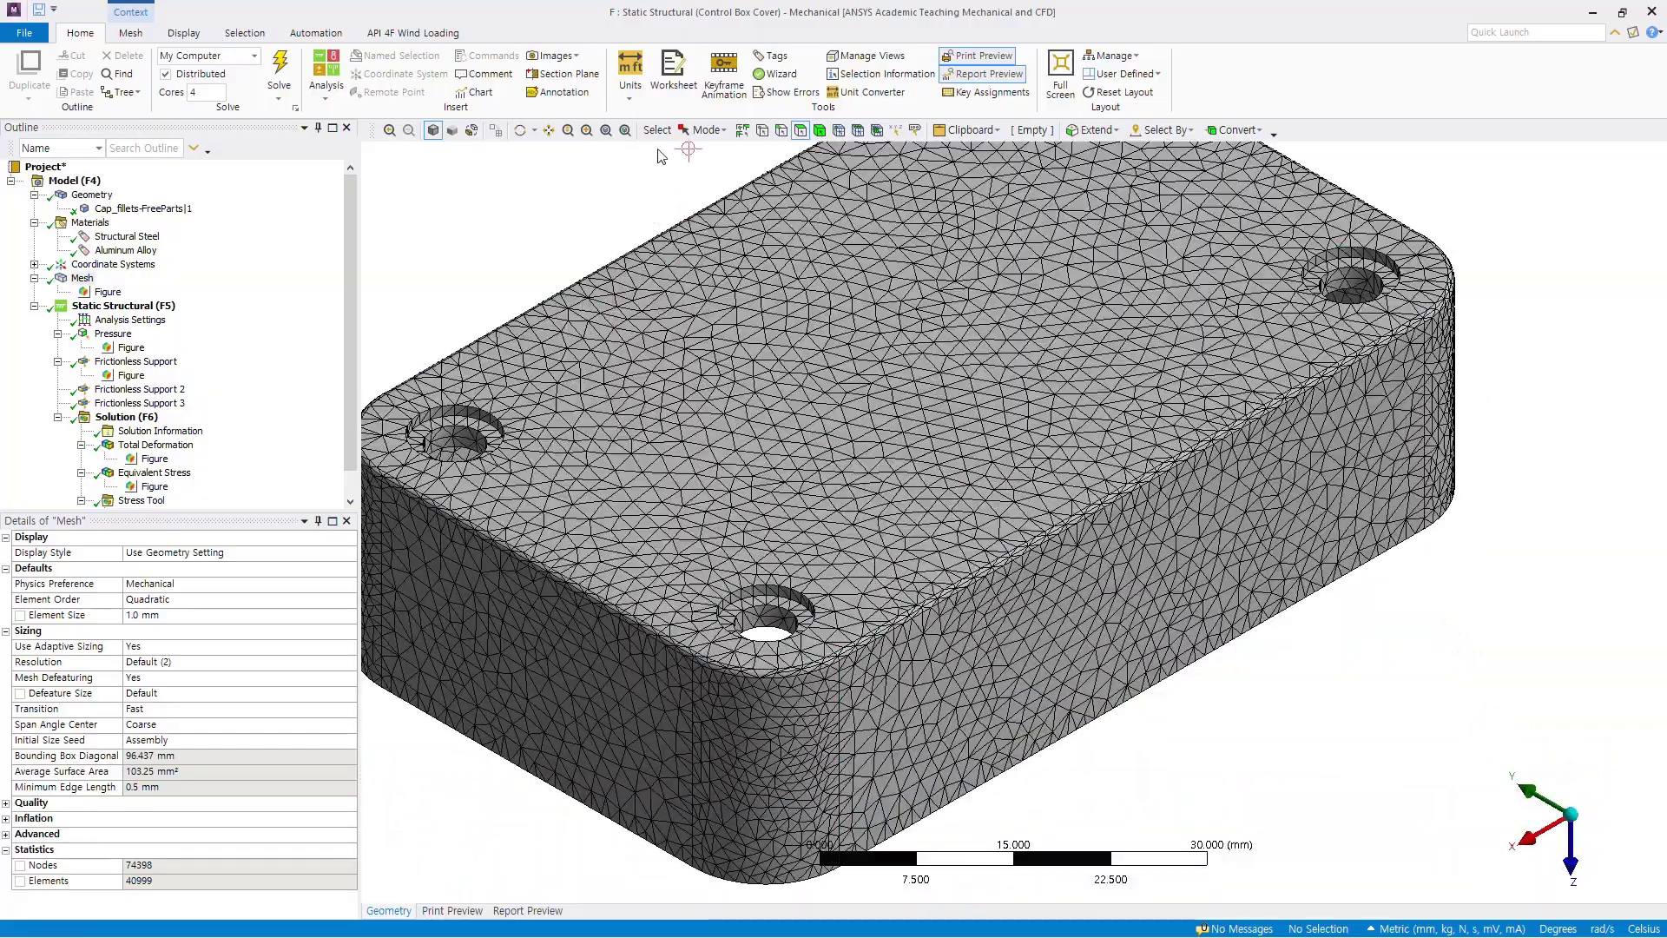
left_click(605, 130)
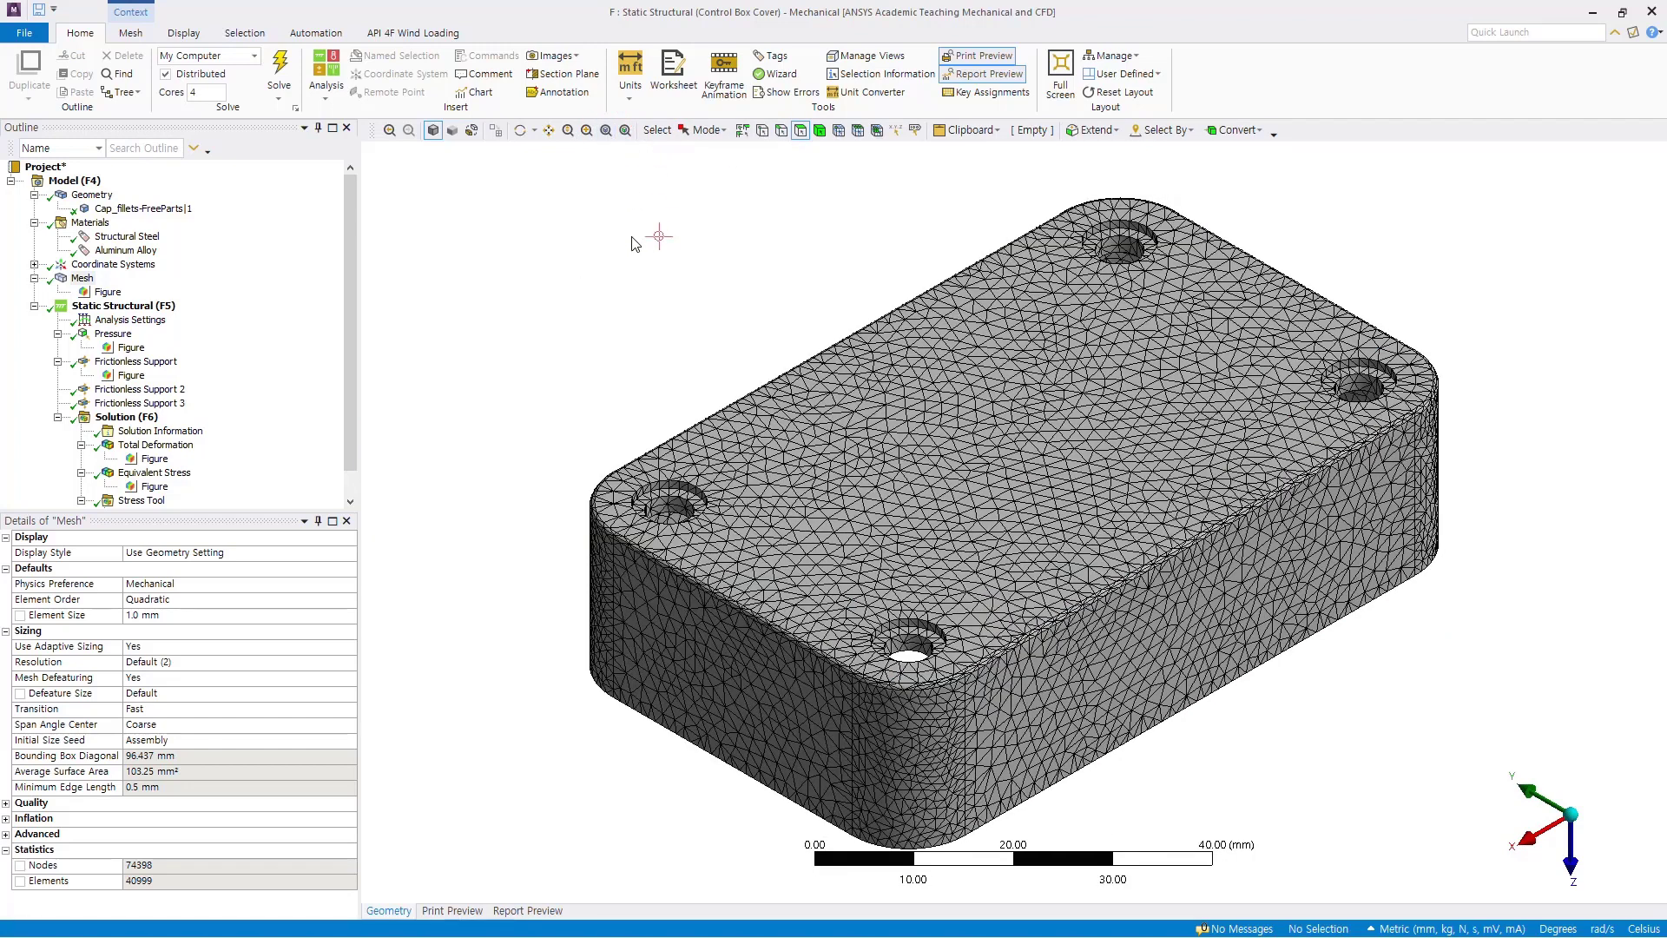